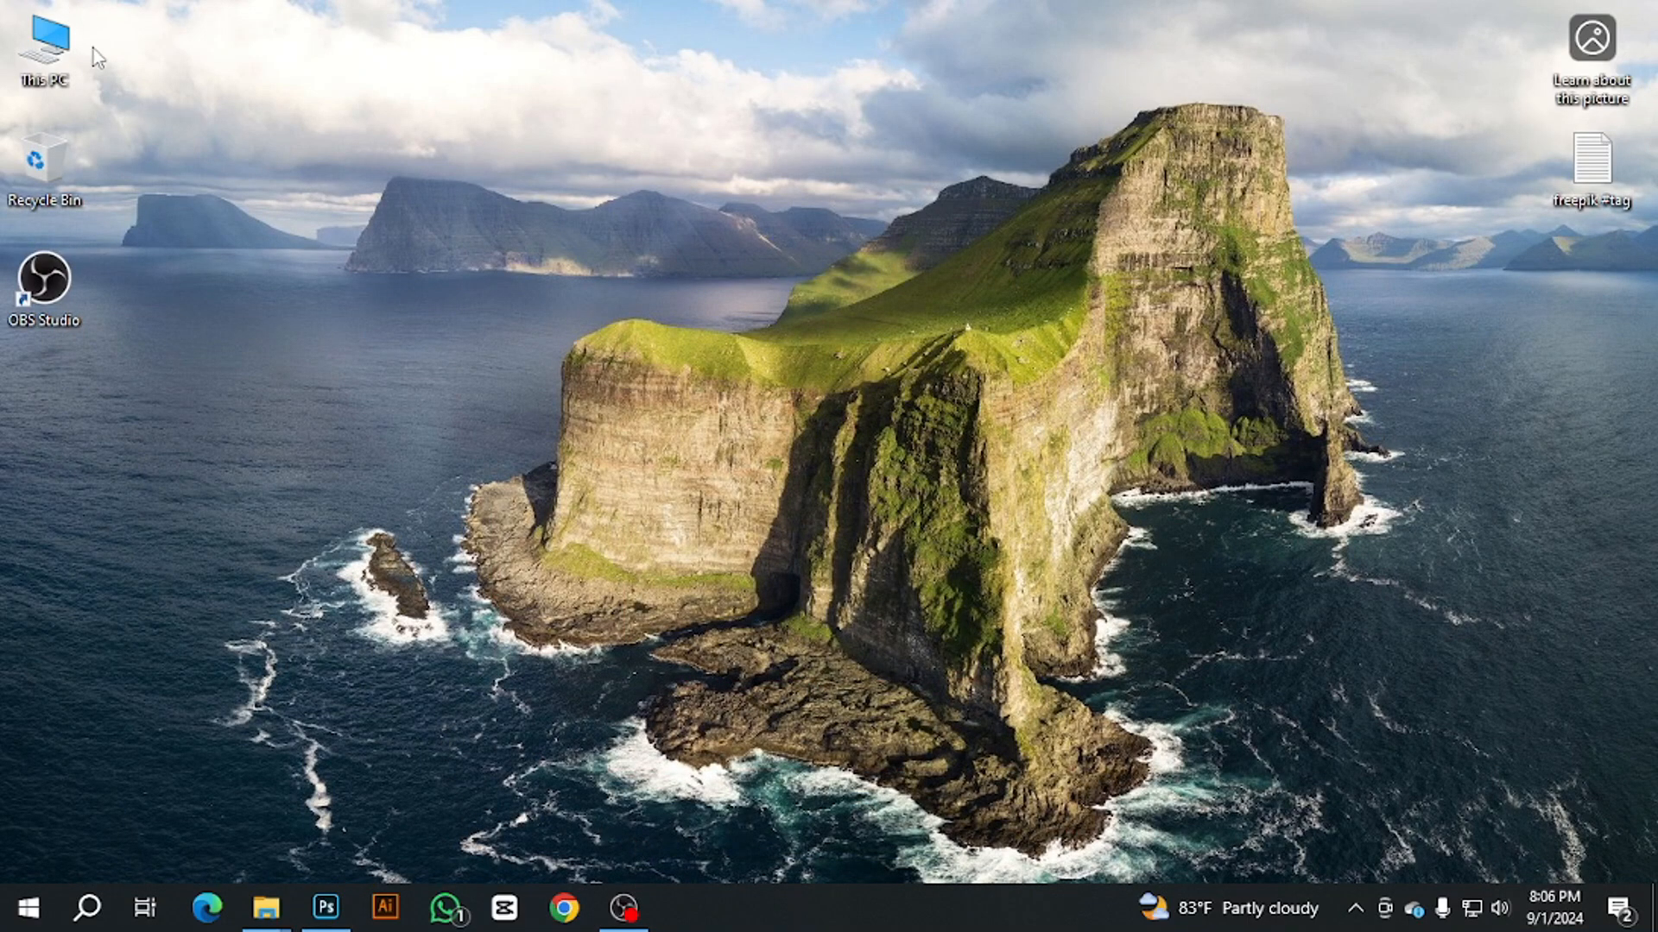
# Step: Locate the Kayal movie team interview portrait on the computer's drives and open it in Photoshop
pyautogui.doubleClick(71, 56)
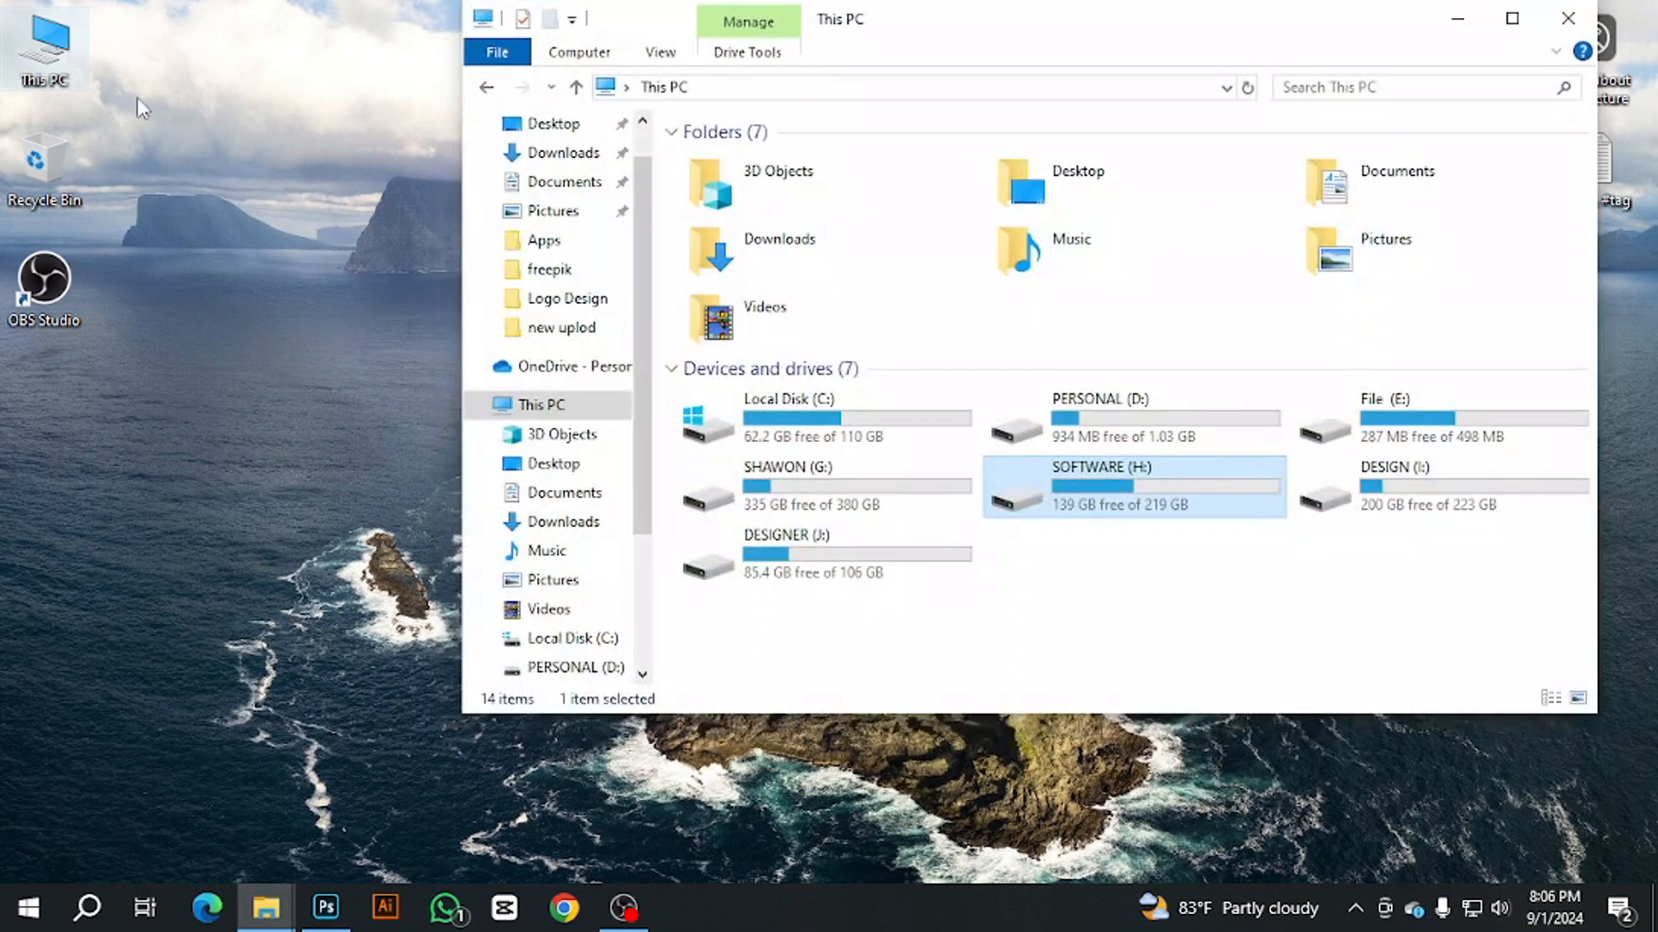
pyautogui.doubleClick(897, 505)
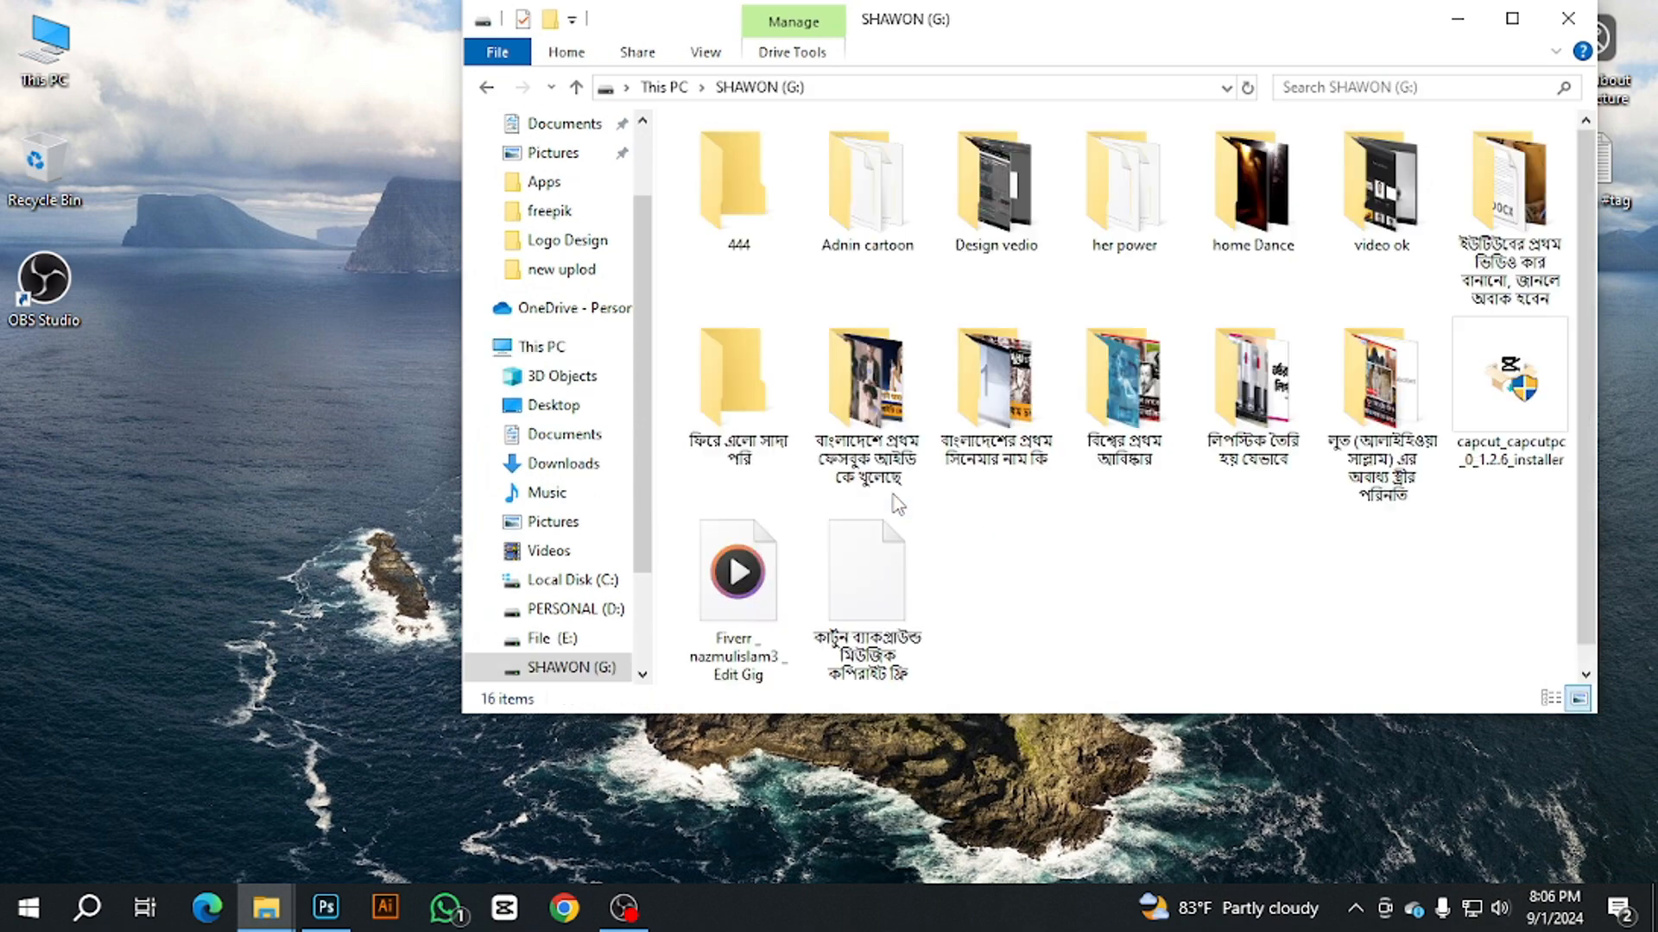
pyautogui.click(576, 87)
pyautogui.click(1511, 18)
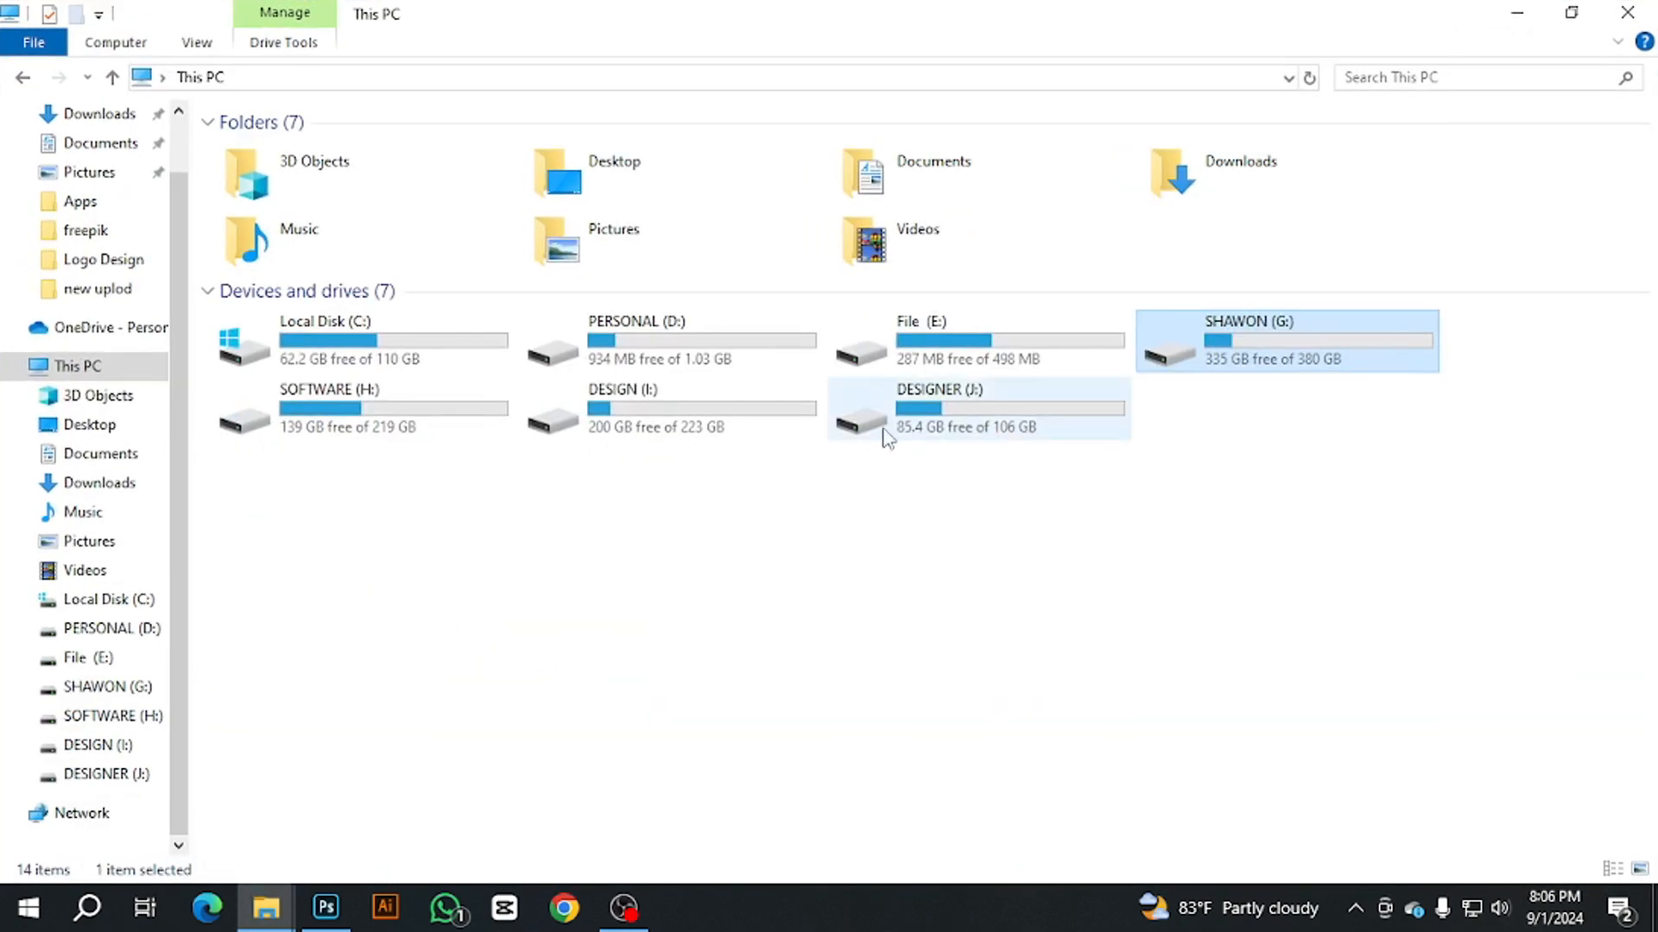
pyautogui.doubleClick(469, 432)
pyautogui.moveTo(1090, 294); pyautogui.dragTo(585, 553)
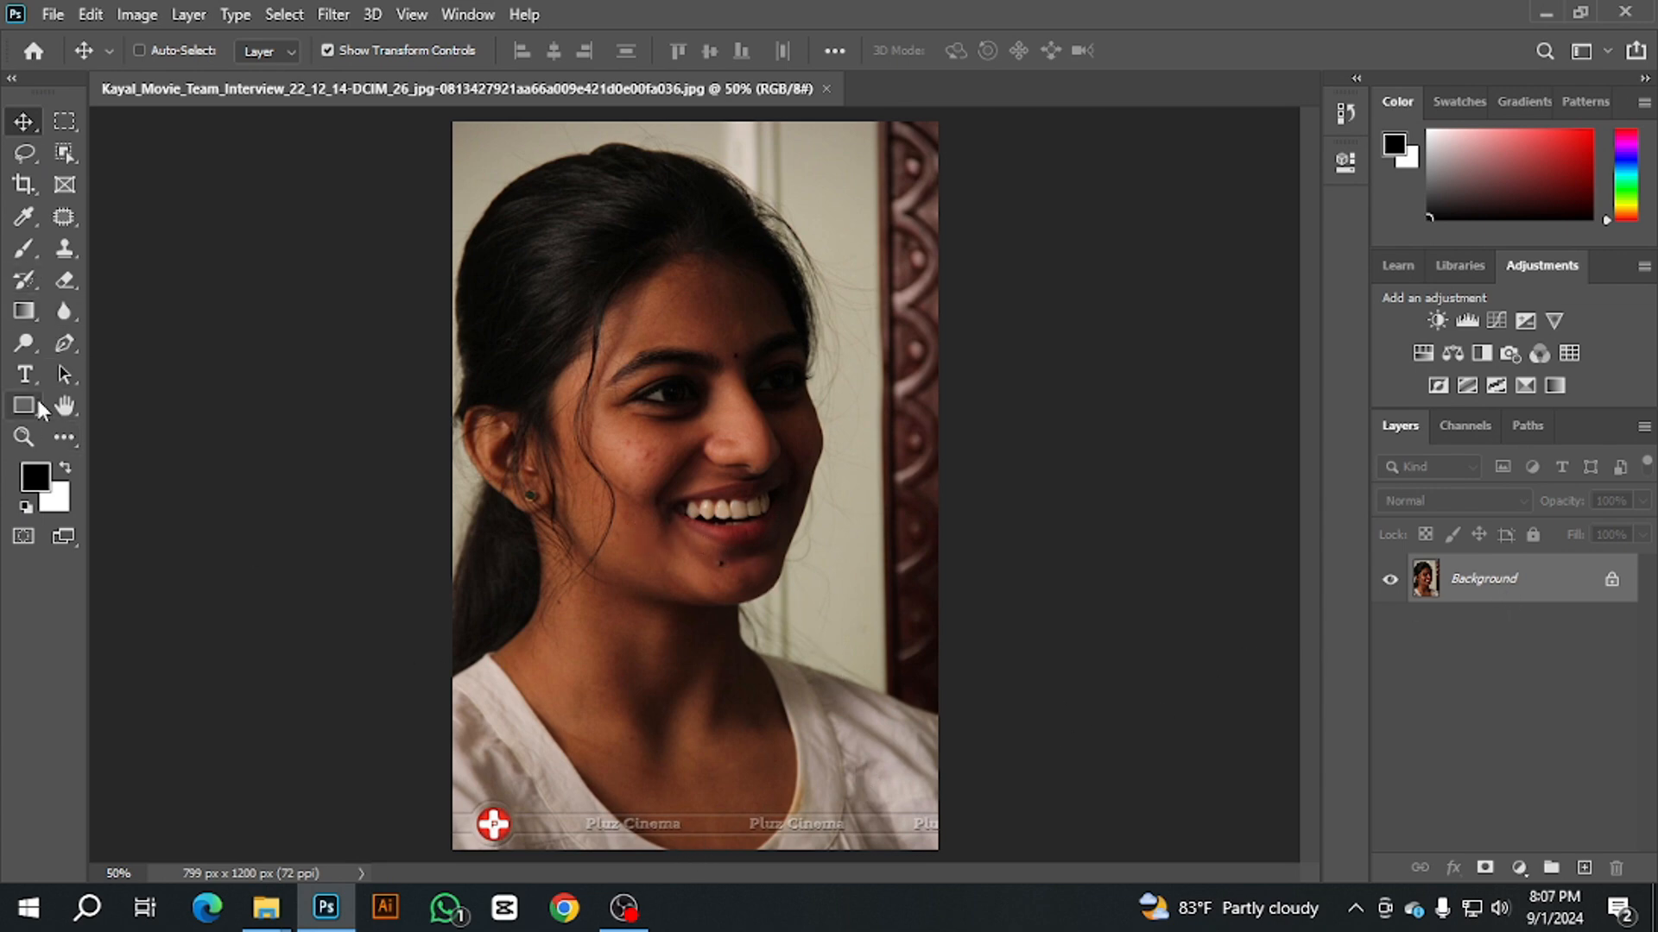
# Step: Crop the watermark strip off the photo's lower edge, reducing the image to about 799 x 1140 px
pyautogui.click(23, 181)
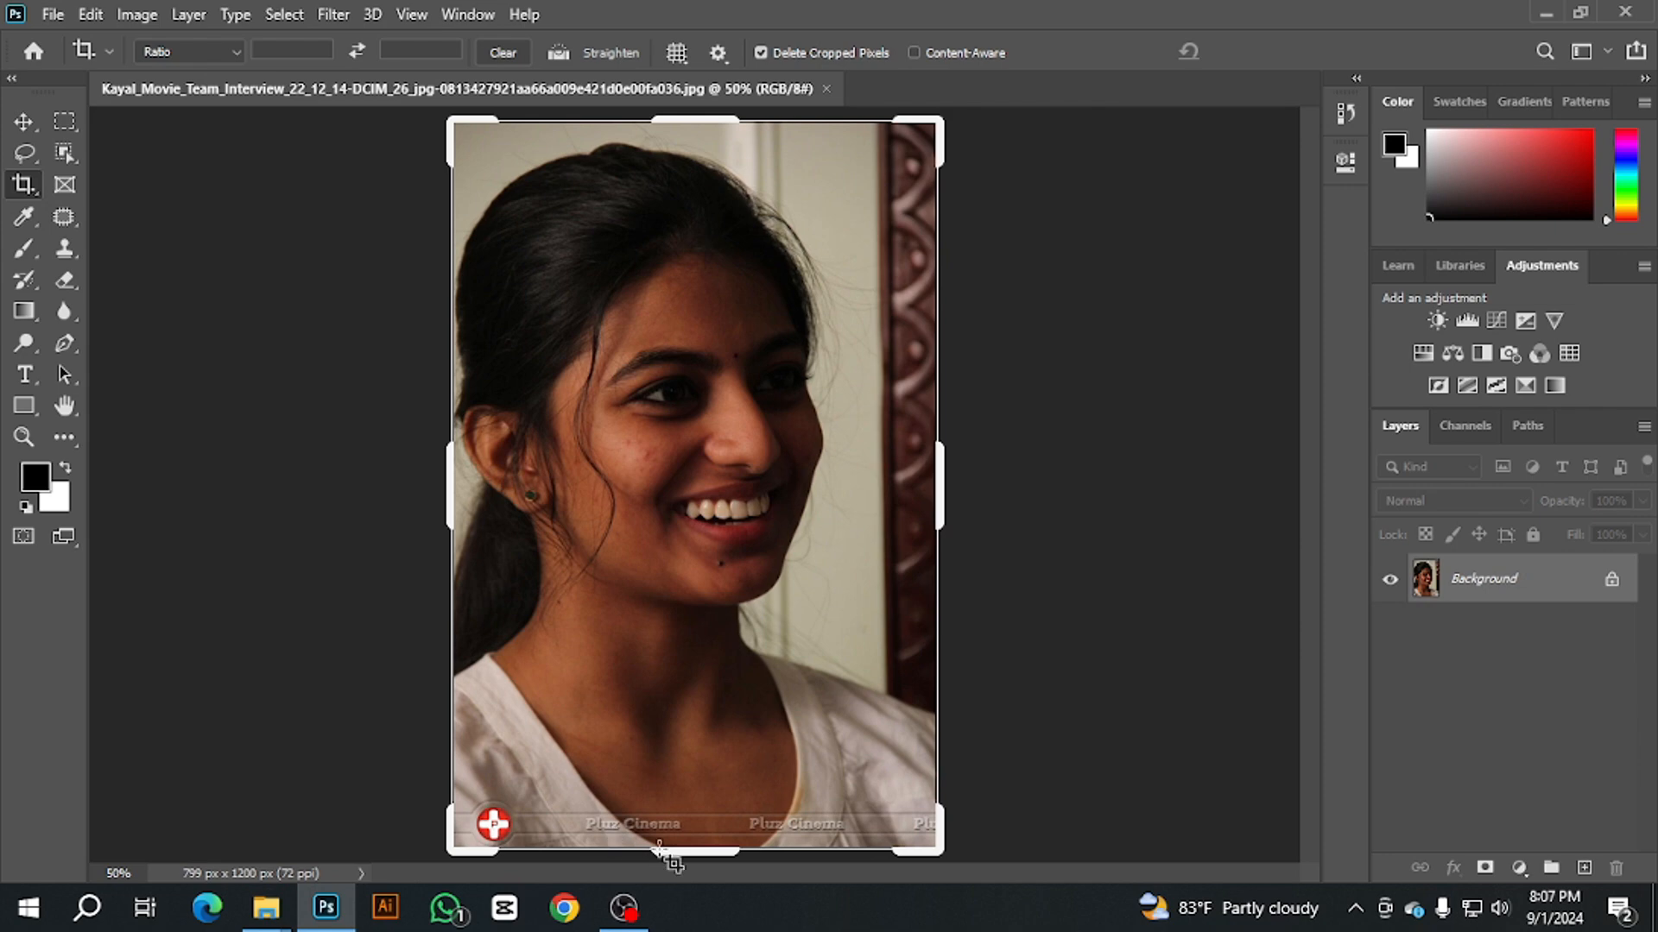
pyautogui.moveTo(659, 846); pyautogui.dragTo(660, 829)
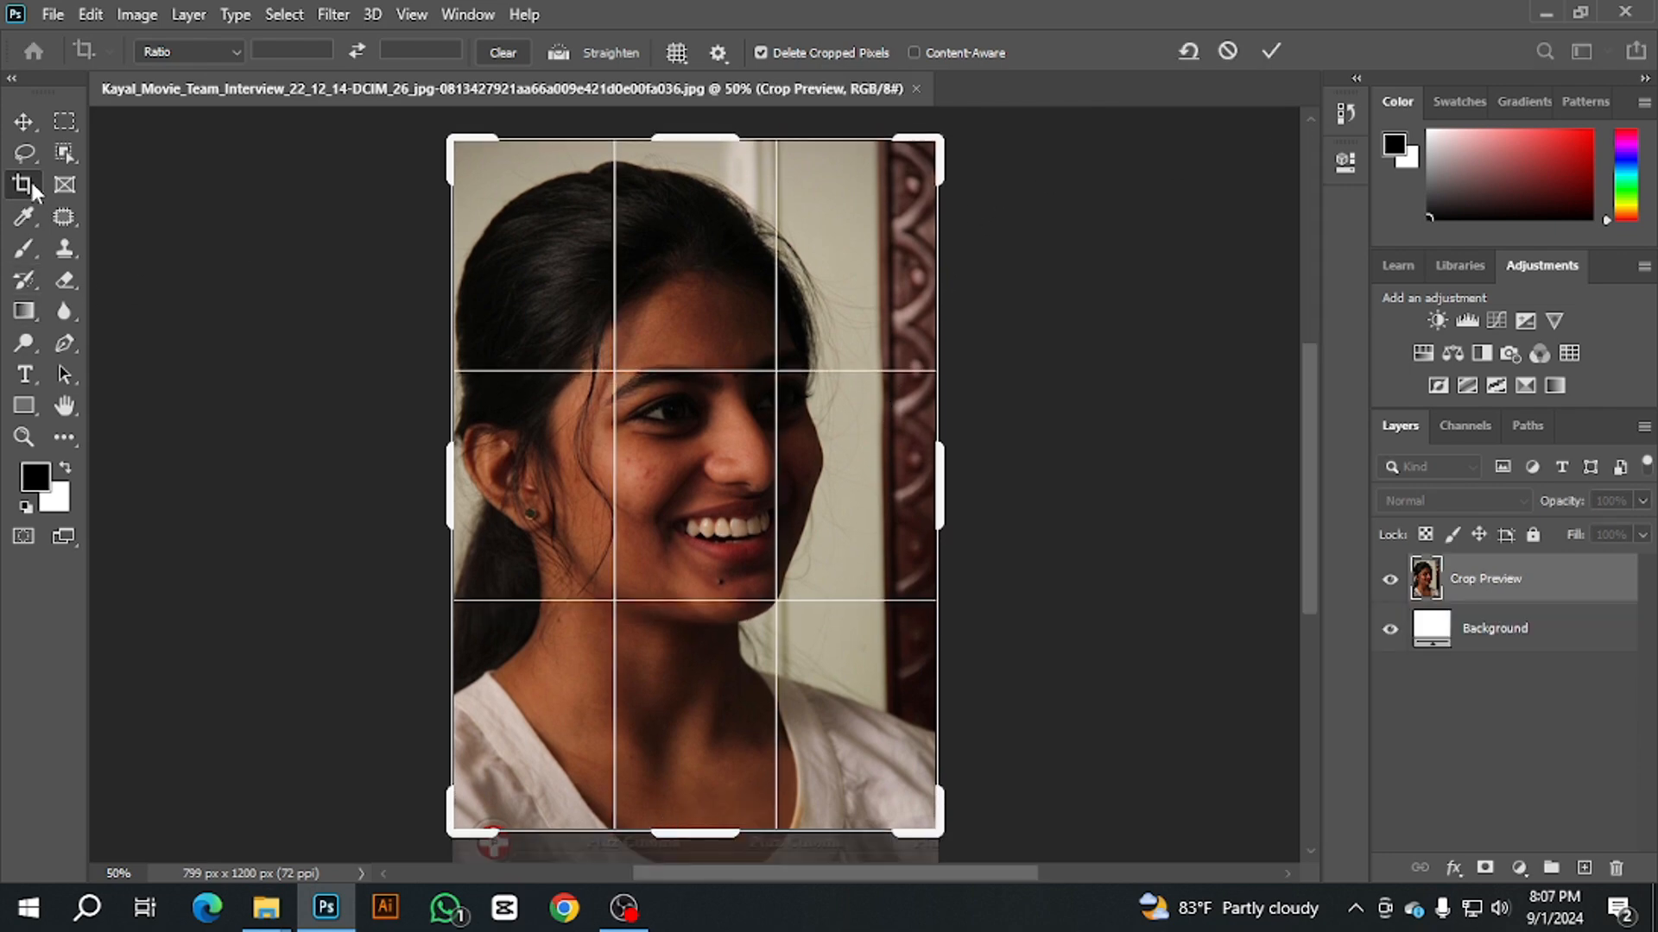
pyautogui.click(1271, 52)
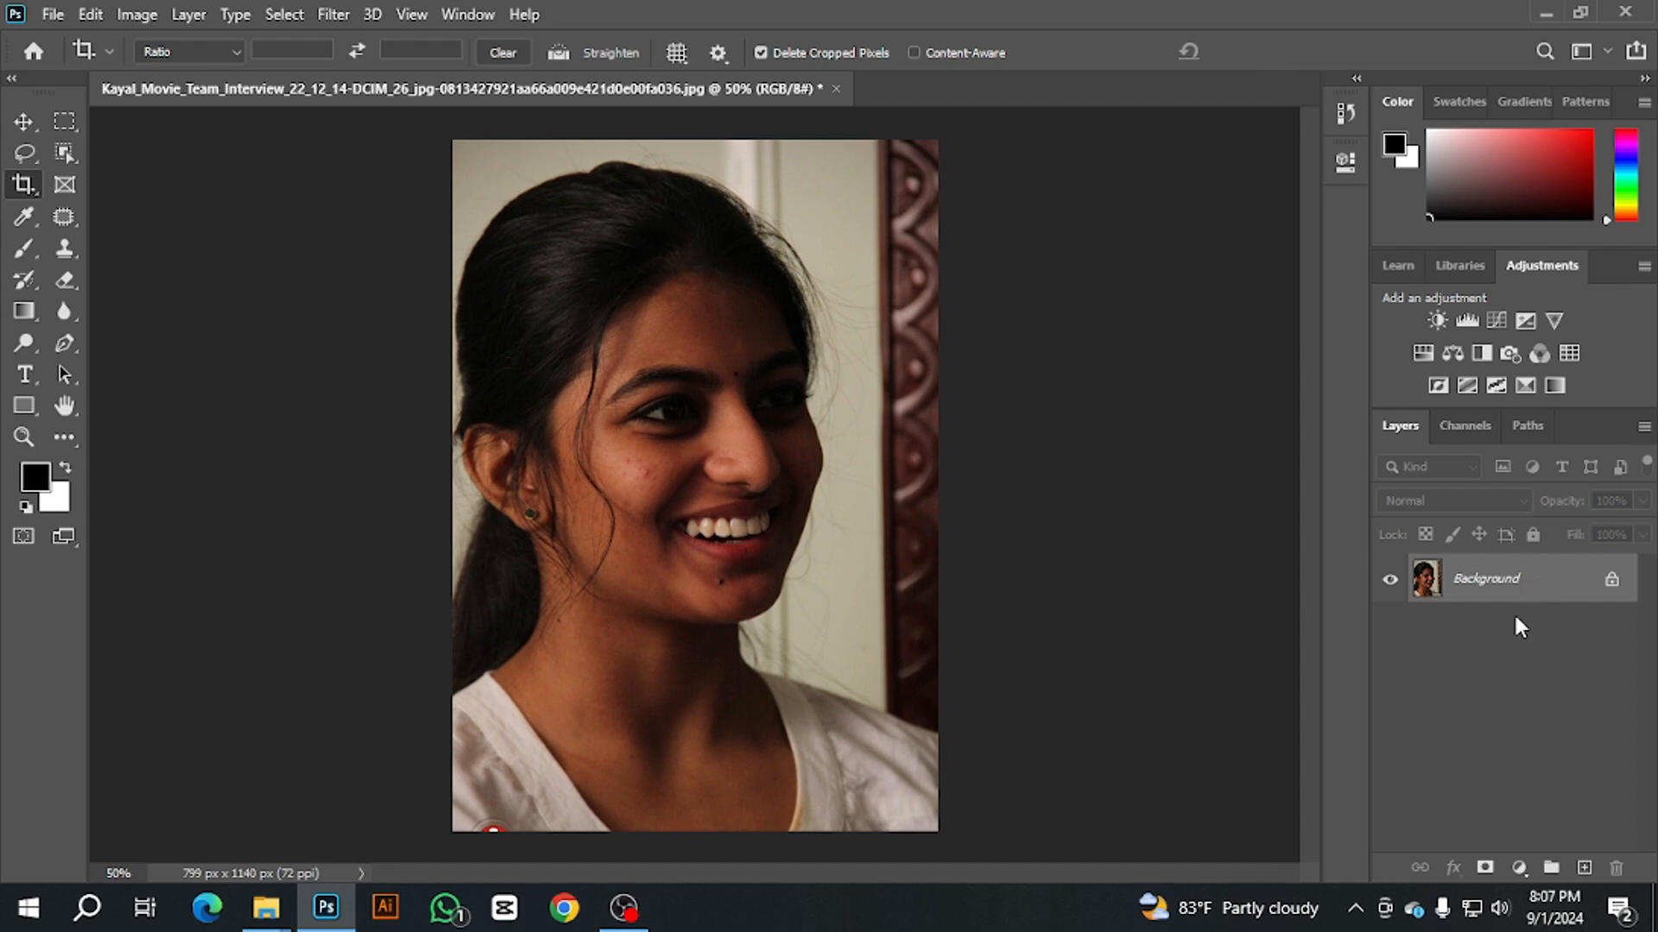
# Step: Duplicate the Background layer and hide the original
pyautogui.hotkey('ctrl', 'j')
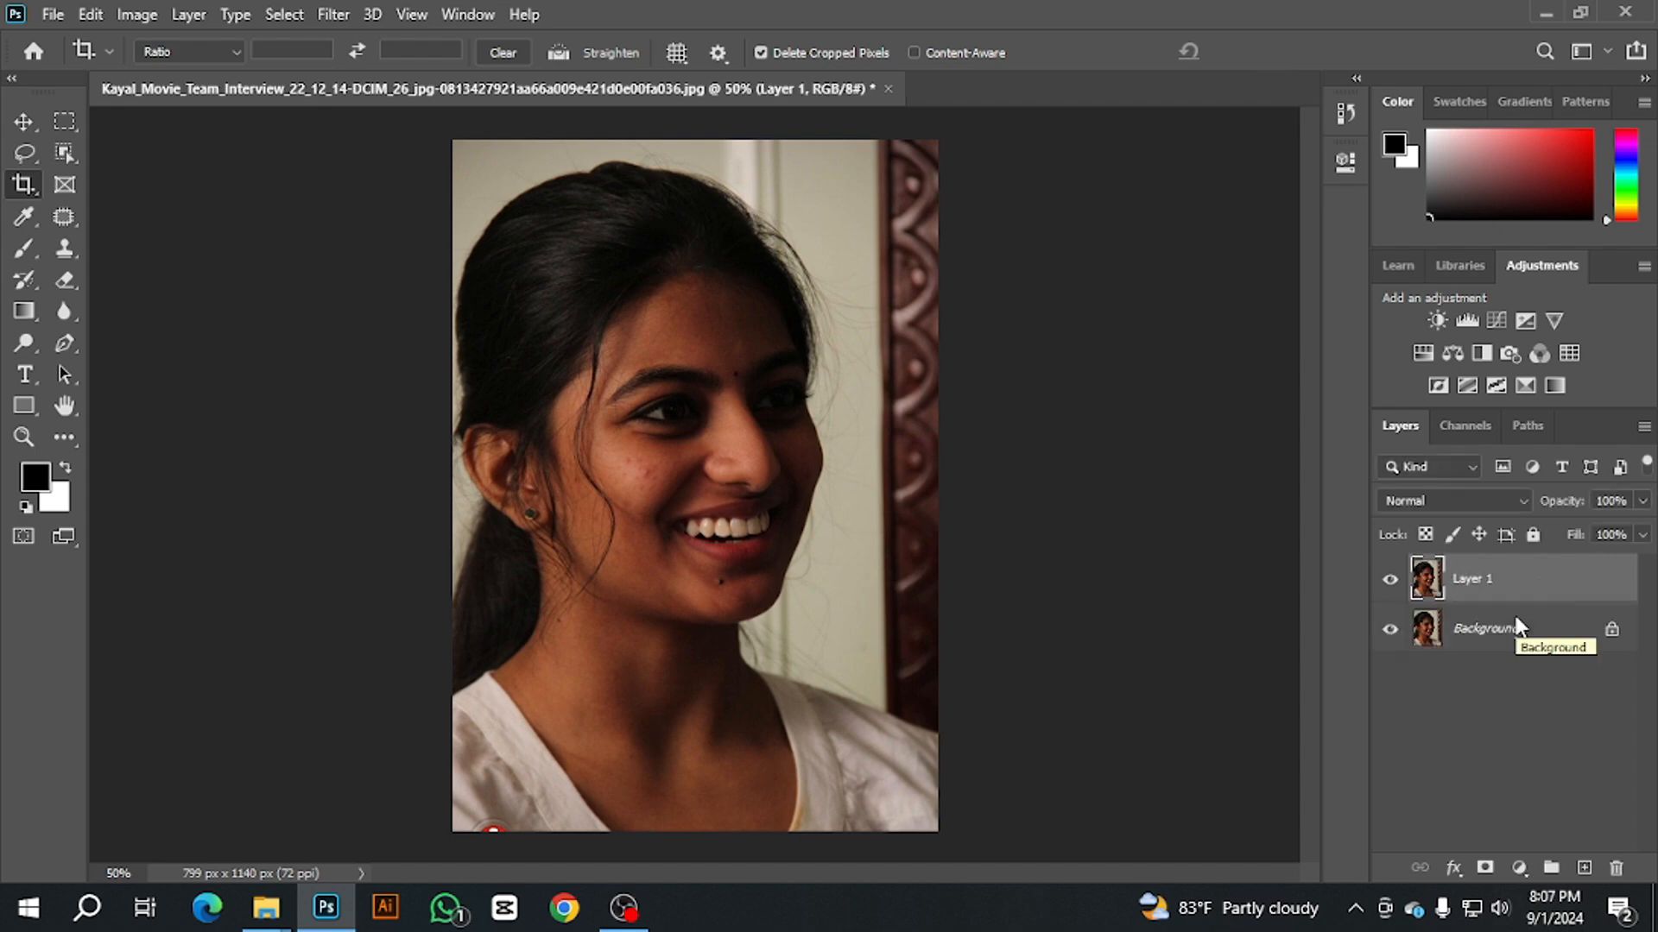
pyautogui.click(1390, 631)
# Step: Brighten Layer 1 with a Curves adjustment on the RGB channel, placing a midtone point at input 112, output 151
pyautogui.hotkey('ctrl', 'm')
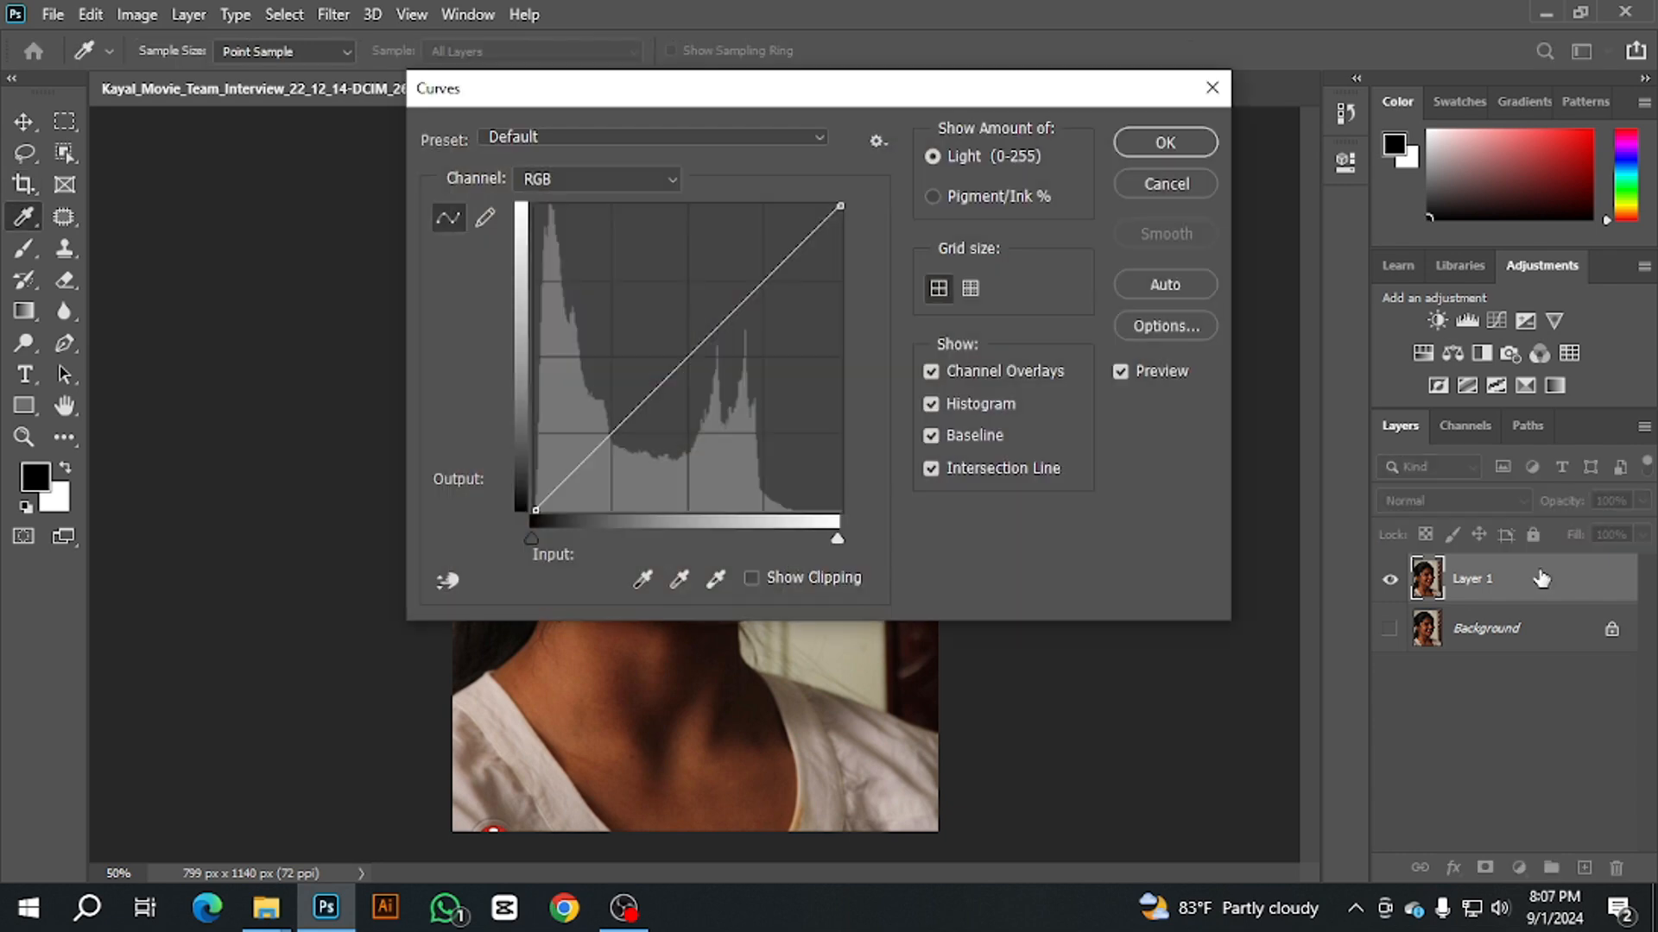
pyautogui.moveTo(780, 107); pyautogui.dragTo(1290, 239)
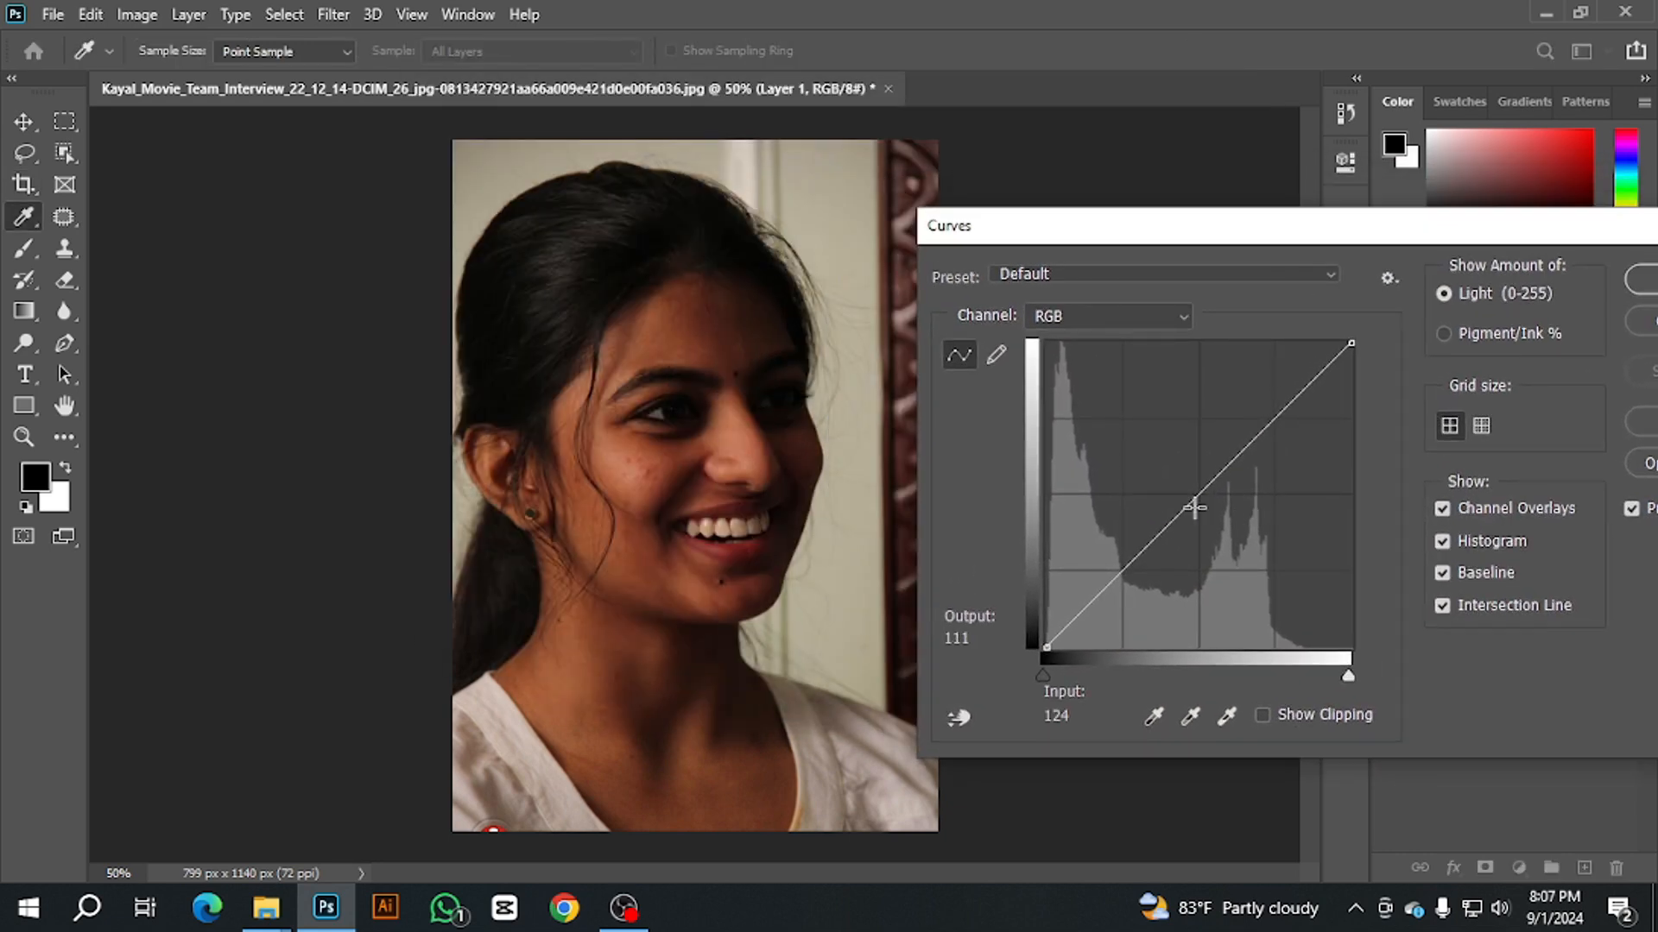
pyautogui.moveTo(1199, 495); pyautogui.dragTo(1181, 466)
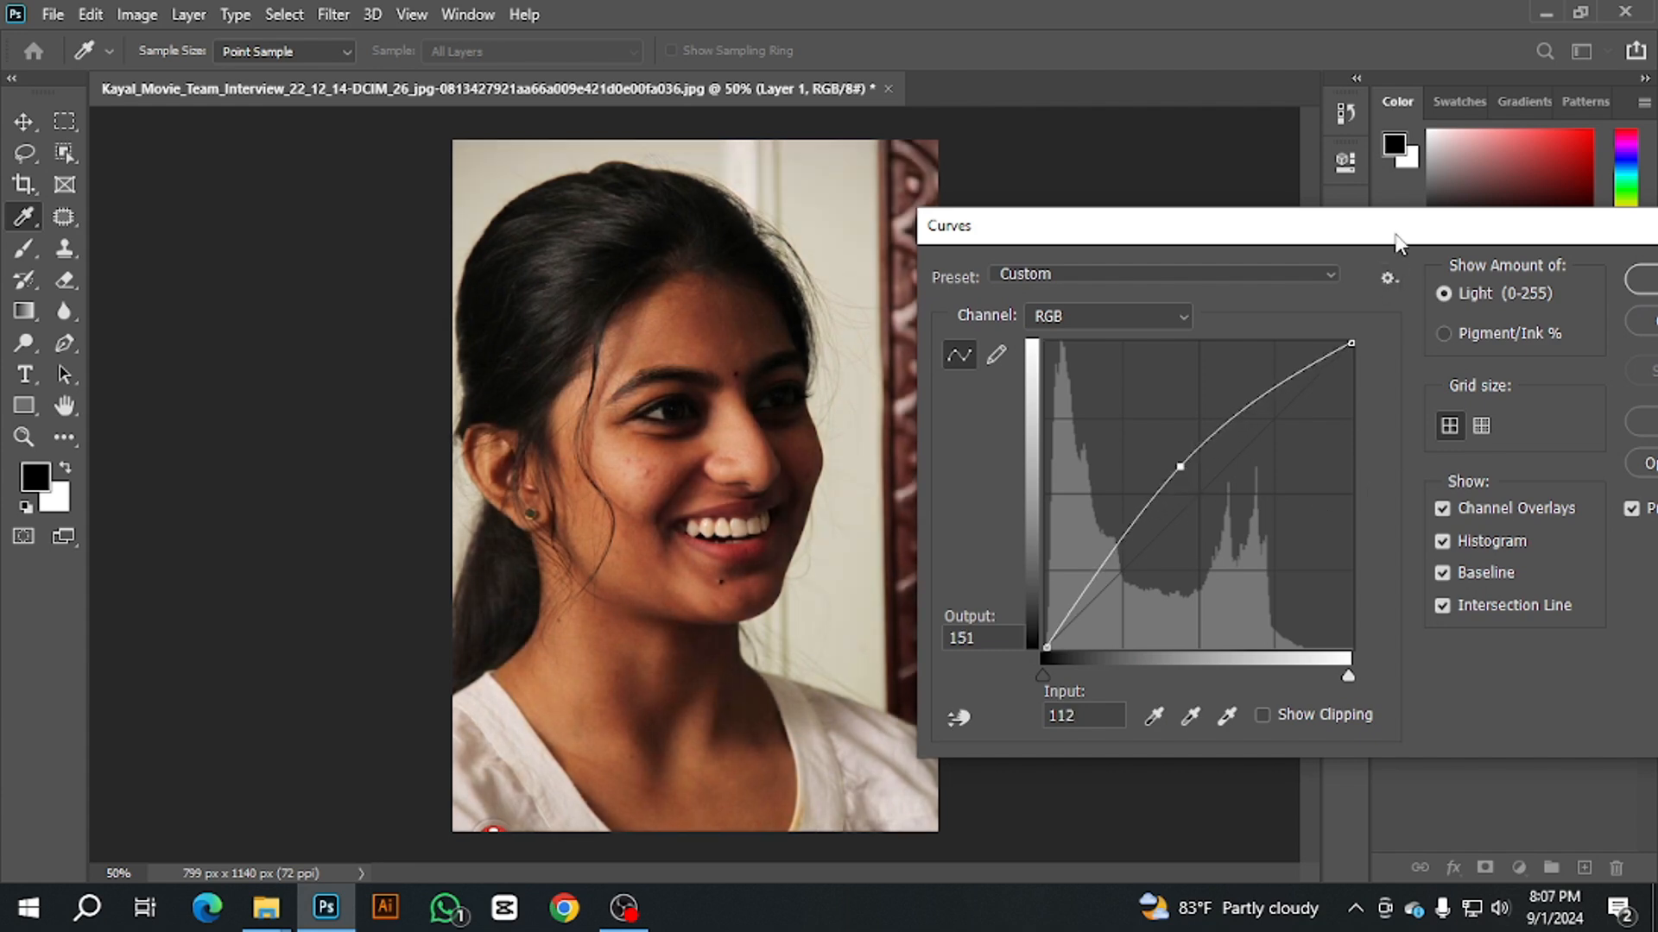
pyautogui.moveTo(1395, 235); pyautogui.dragTo(1117, 258)
pyautogui.click(1415, 309)
# Step: With the Pen tool in Path mode, trace from the collar tip below the ponytail along the hair edge up to the earlobe
pyautogui.press('c')
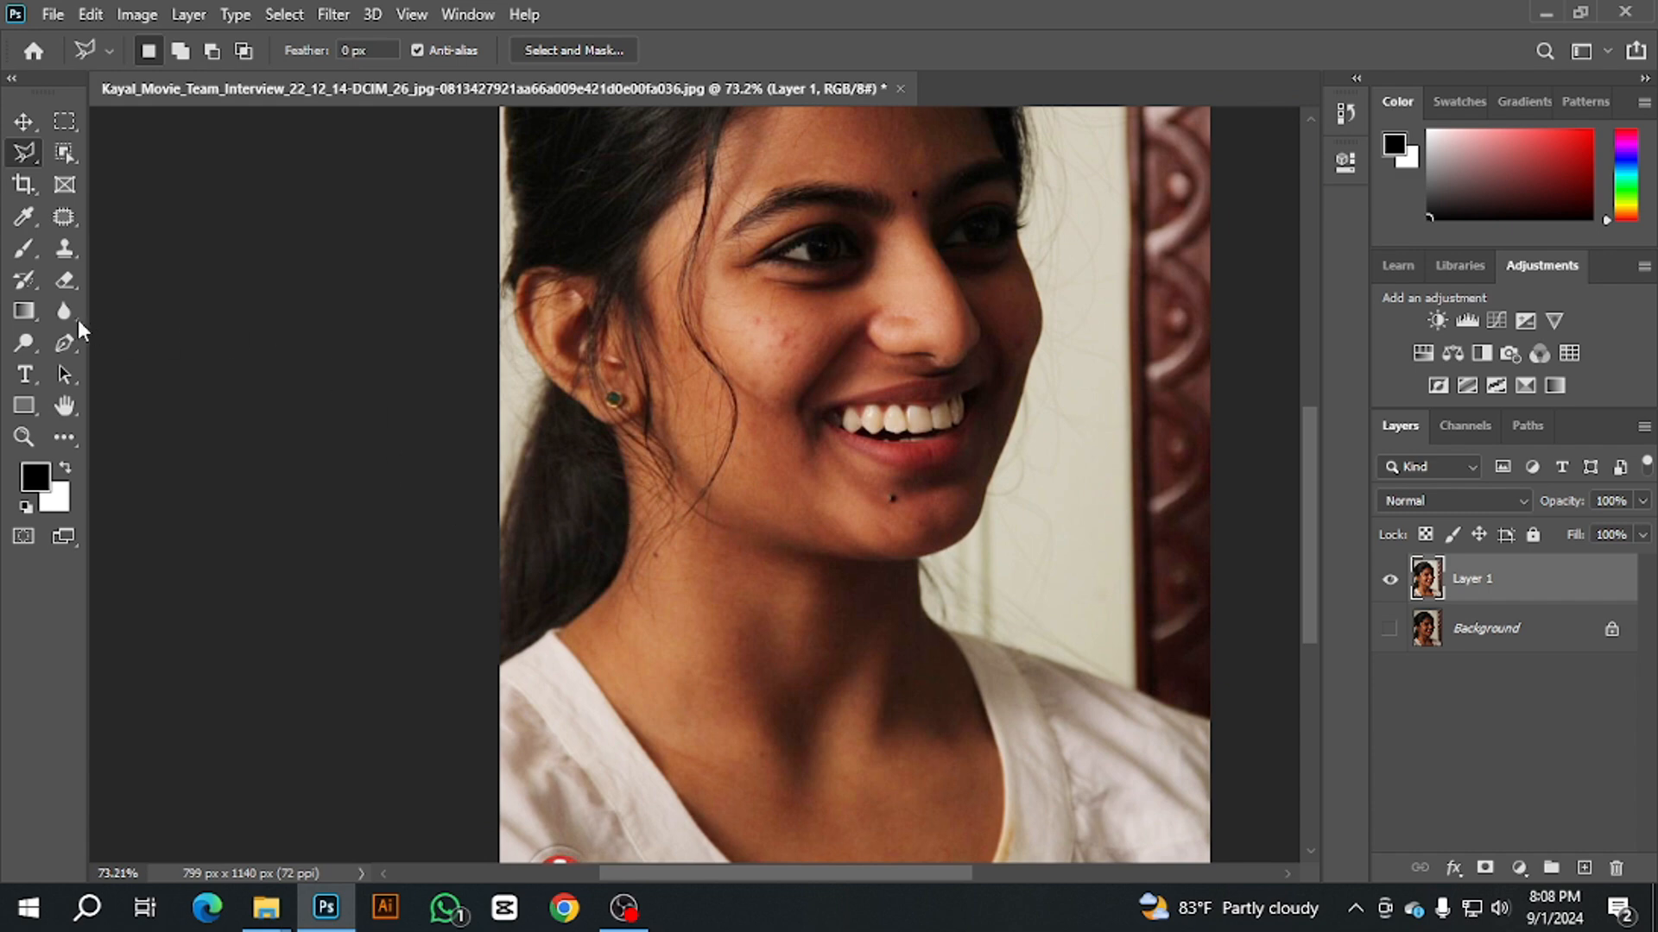
pyautogui.click(64, 342)
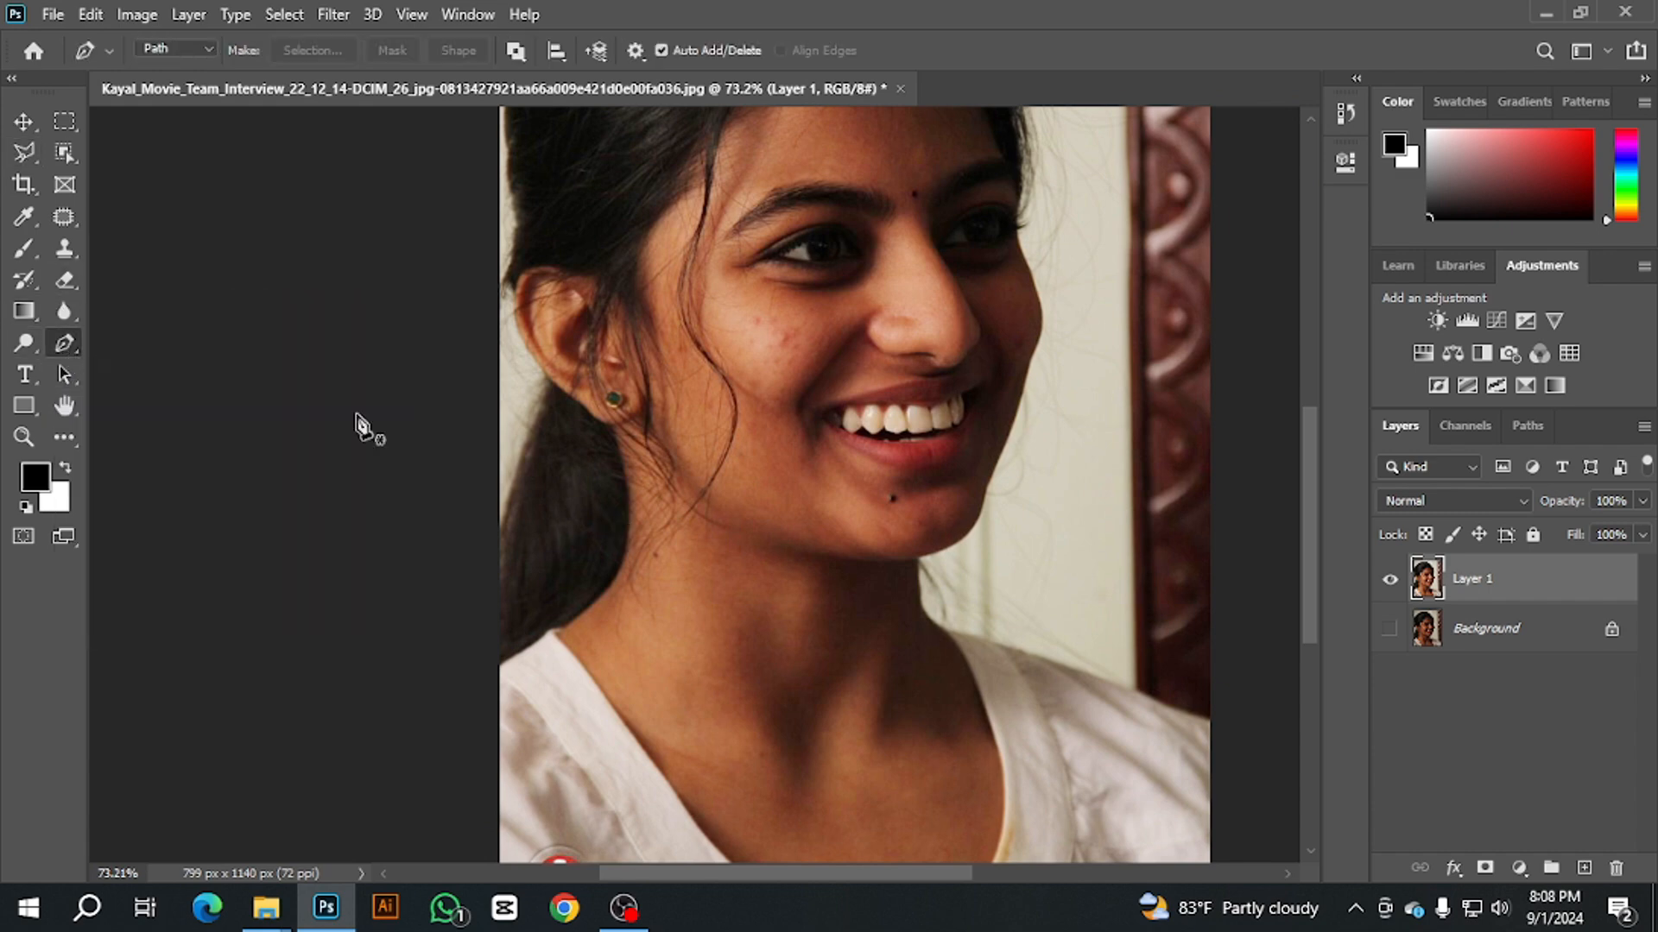
pyautogui.click(206, 52)
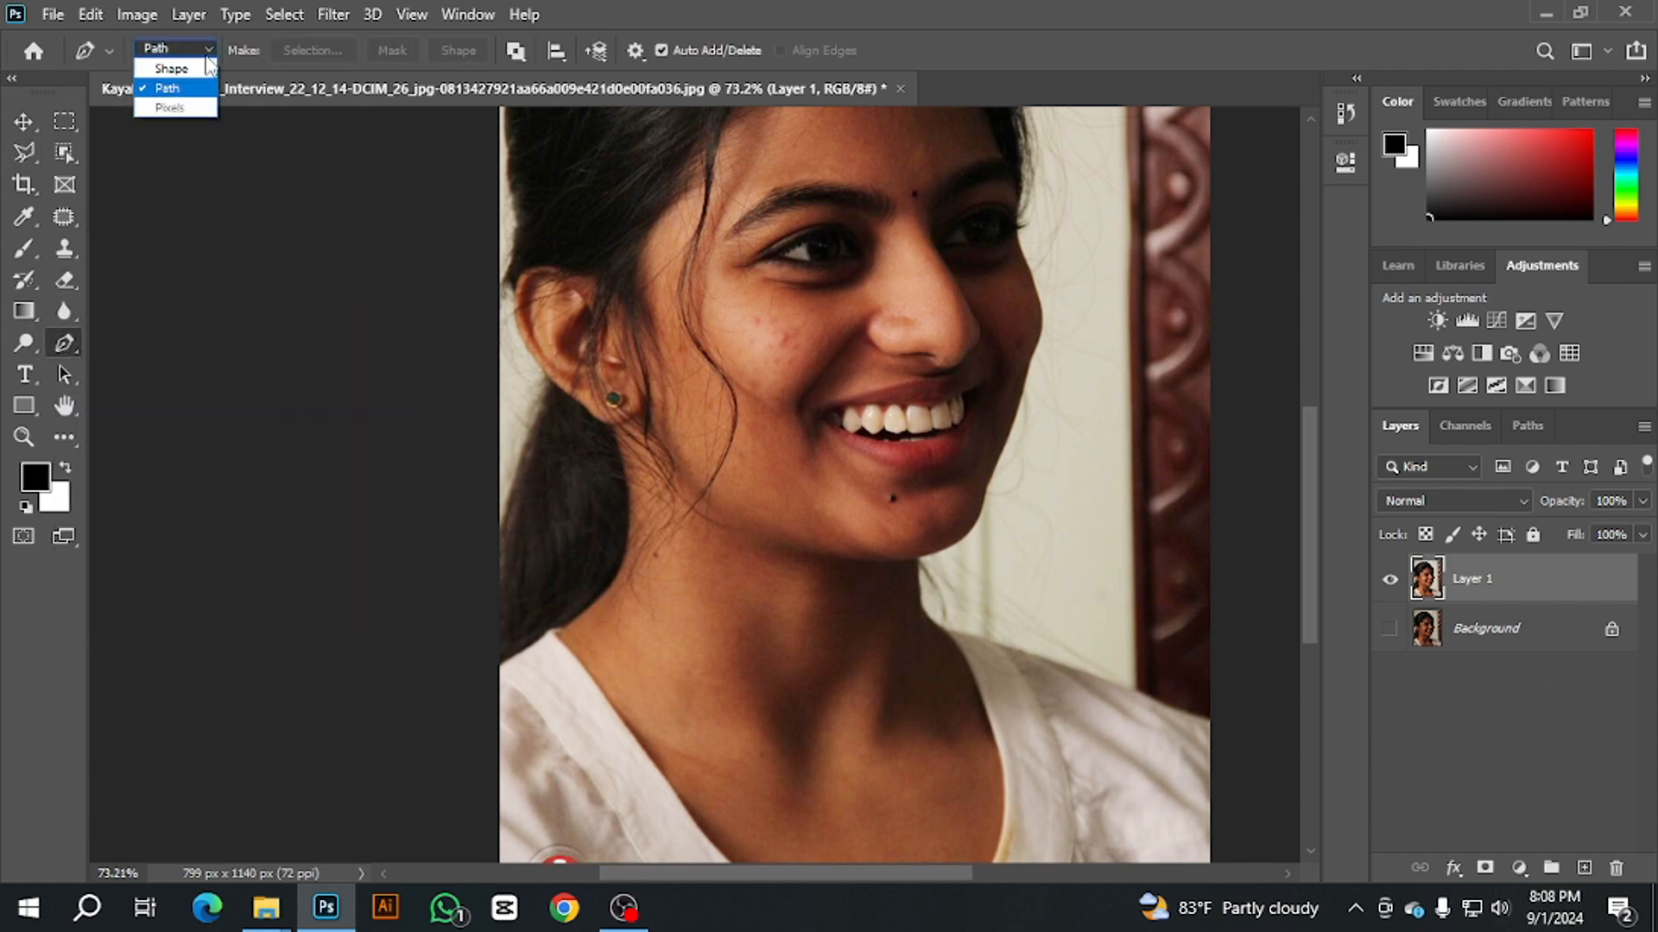
pyautogui.click(192, 88)
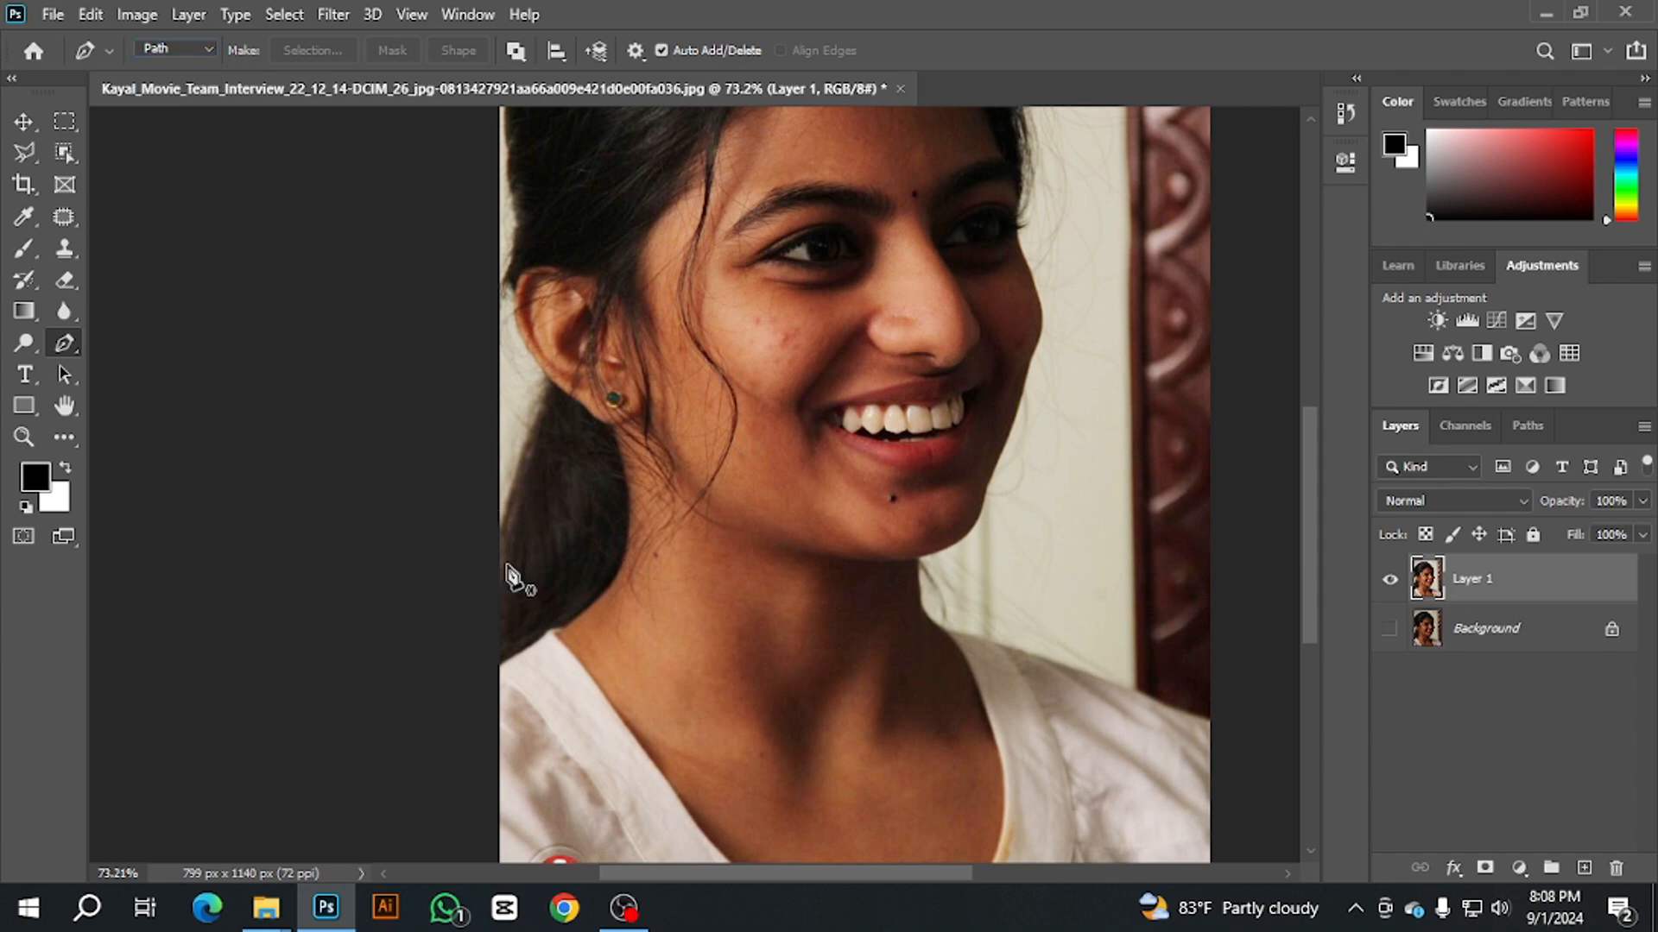
pyautogui.scroll(5, 595, 695)
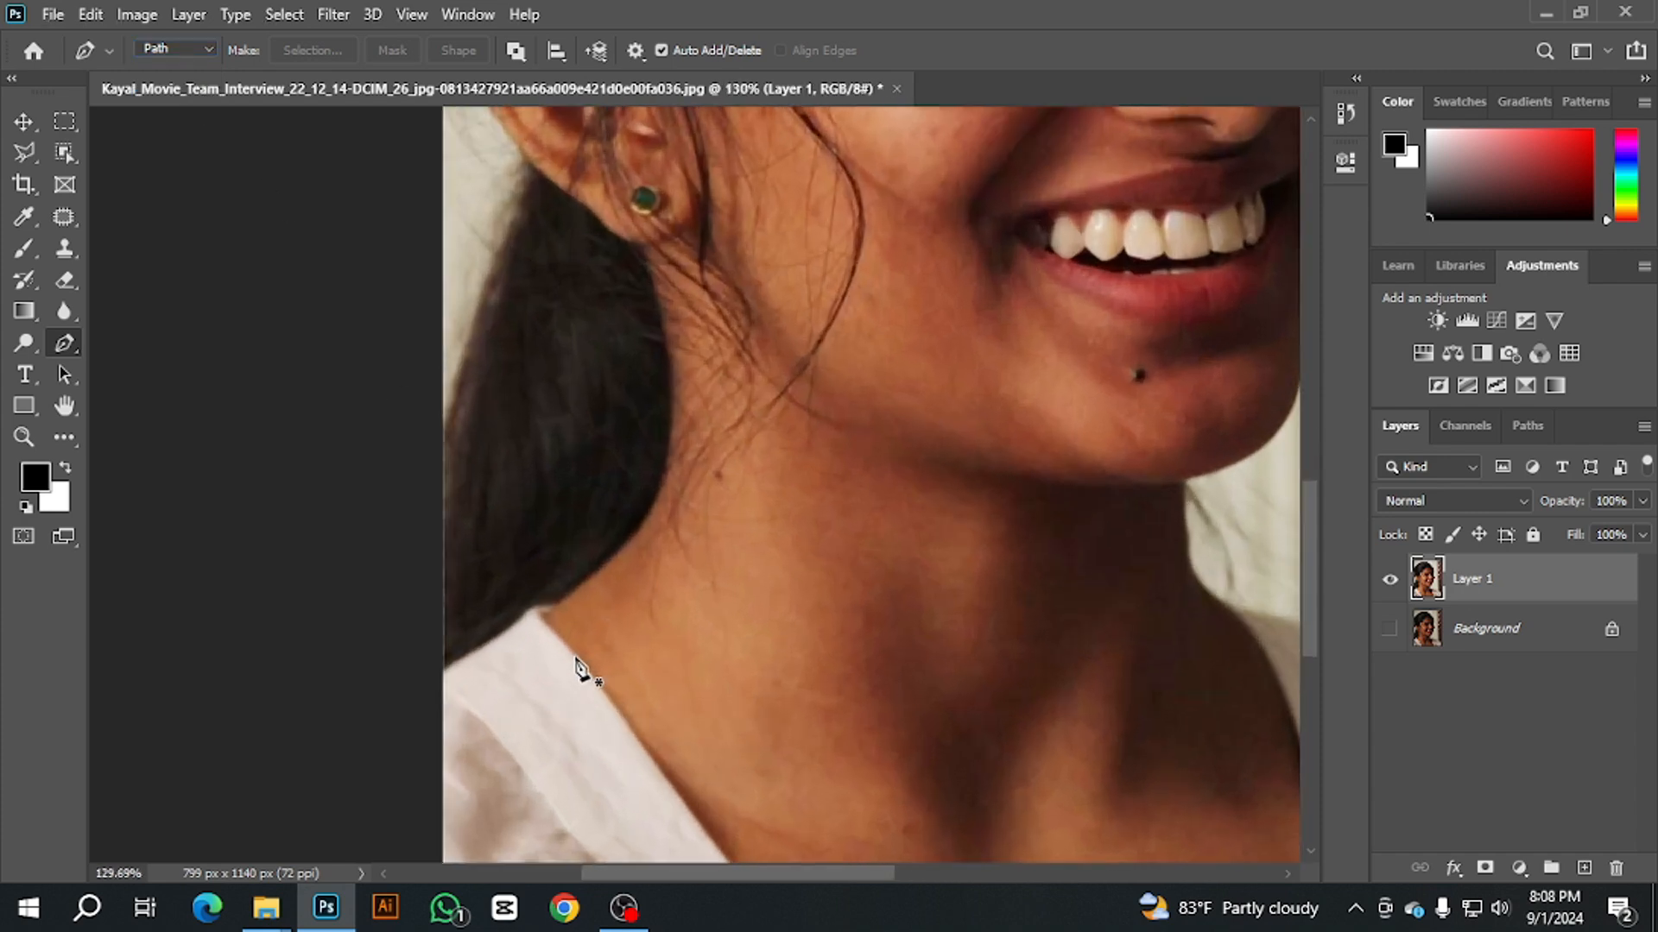
pyautogui.click(536, 609)
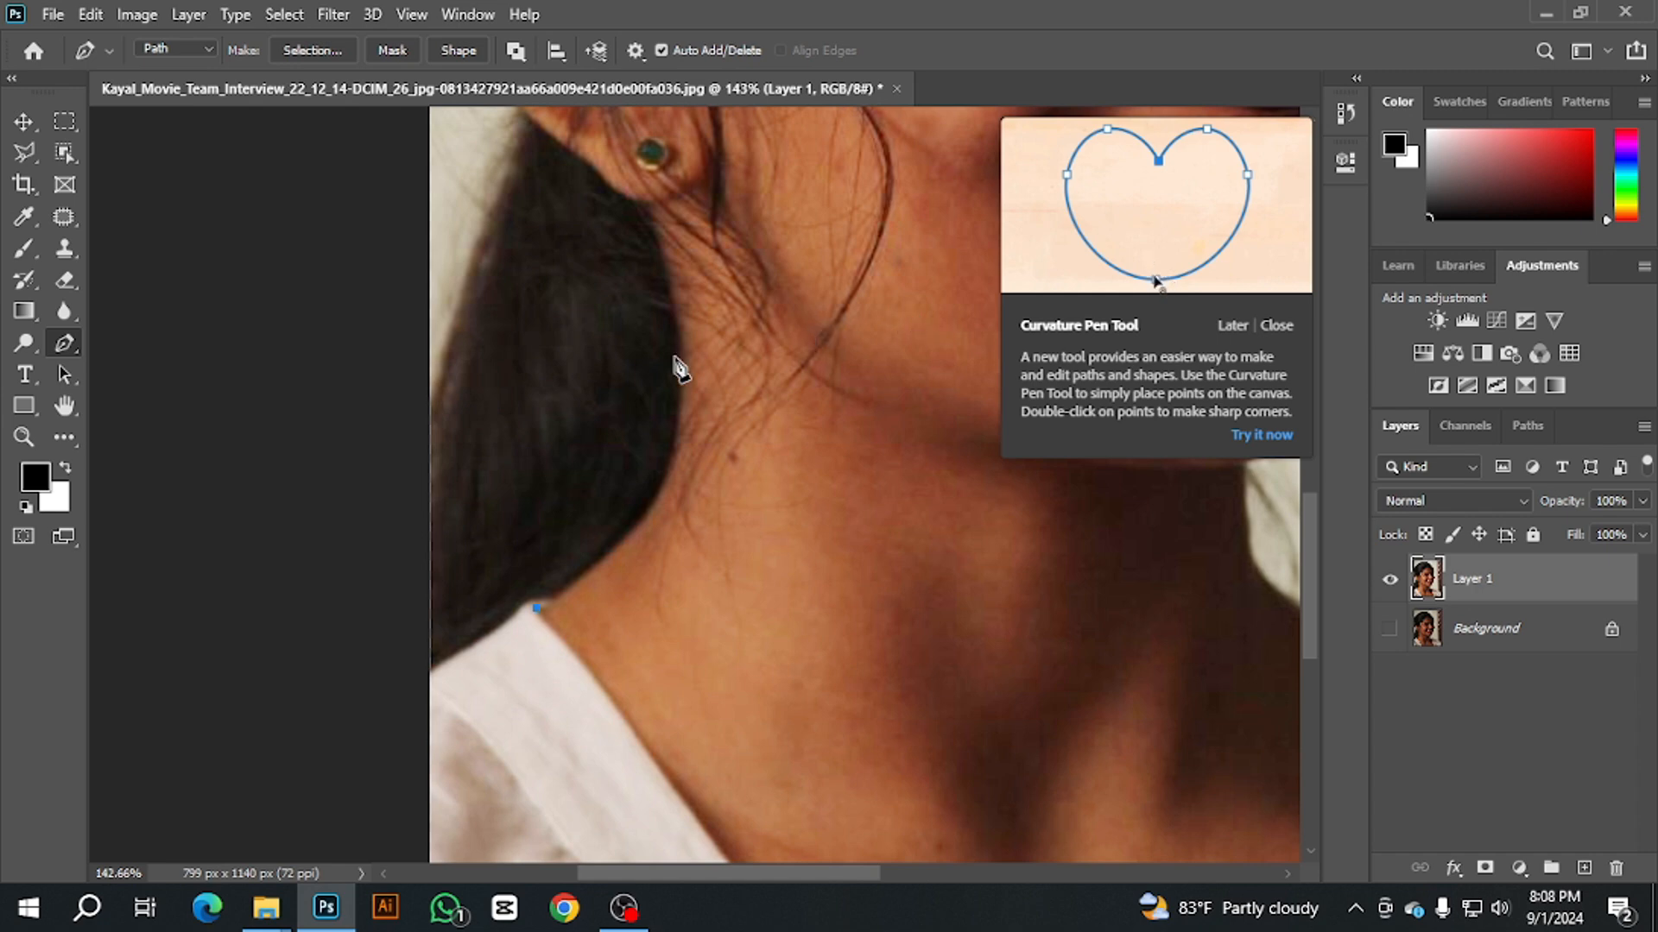
pyautogui.click(635, 51)
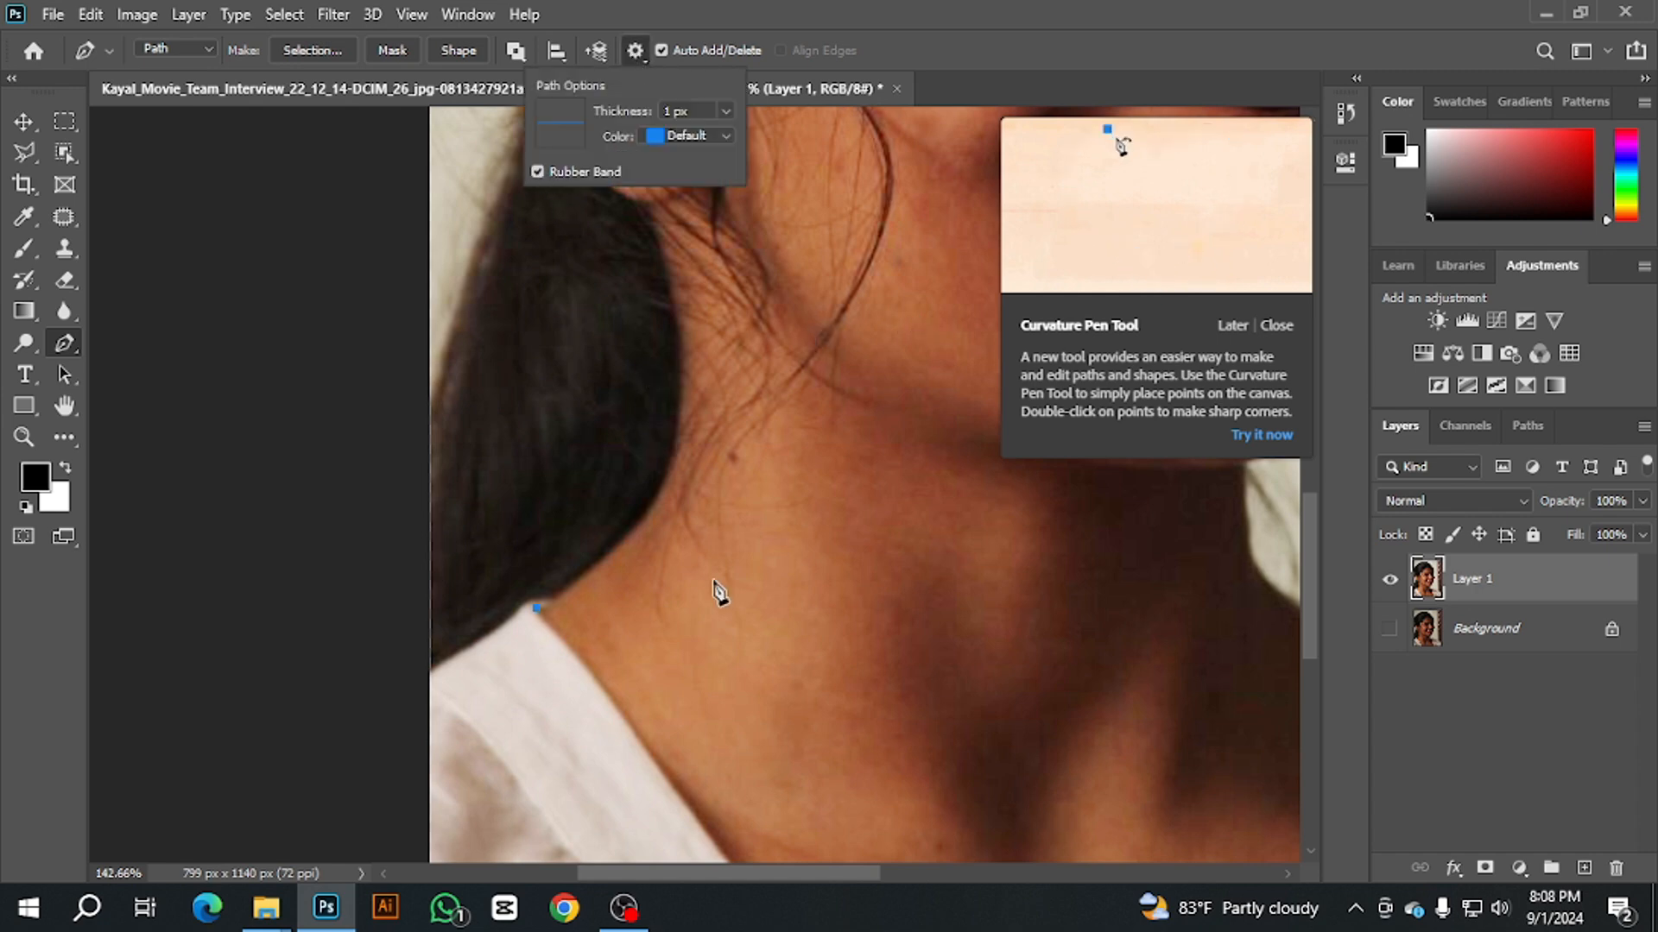
pyautogui.click(672, 457)
pyautogui.moveTo(673, 456); pyautogui.dragTo(696, 369)
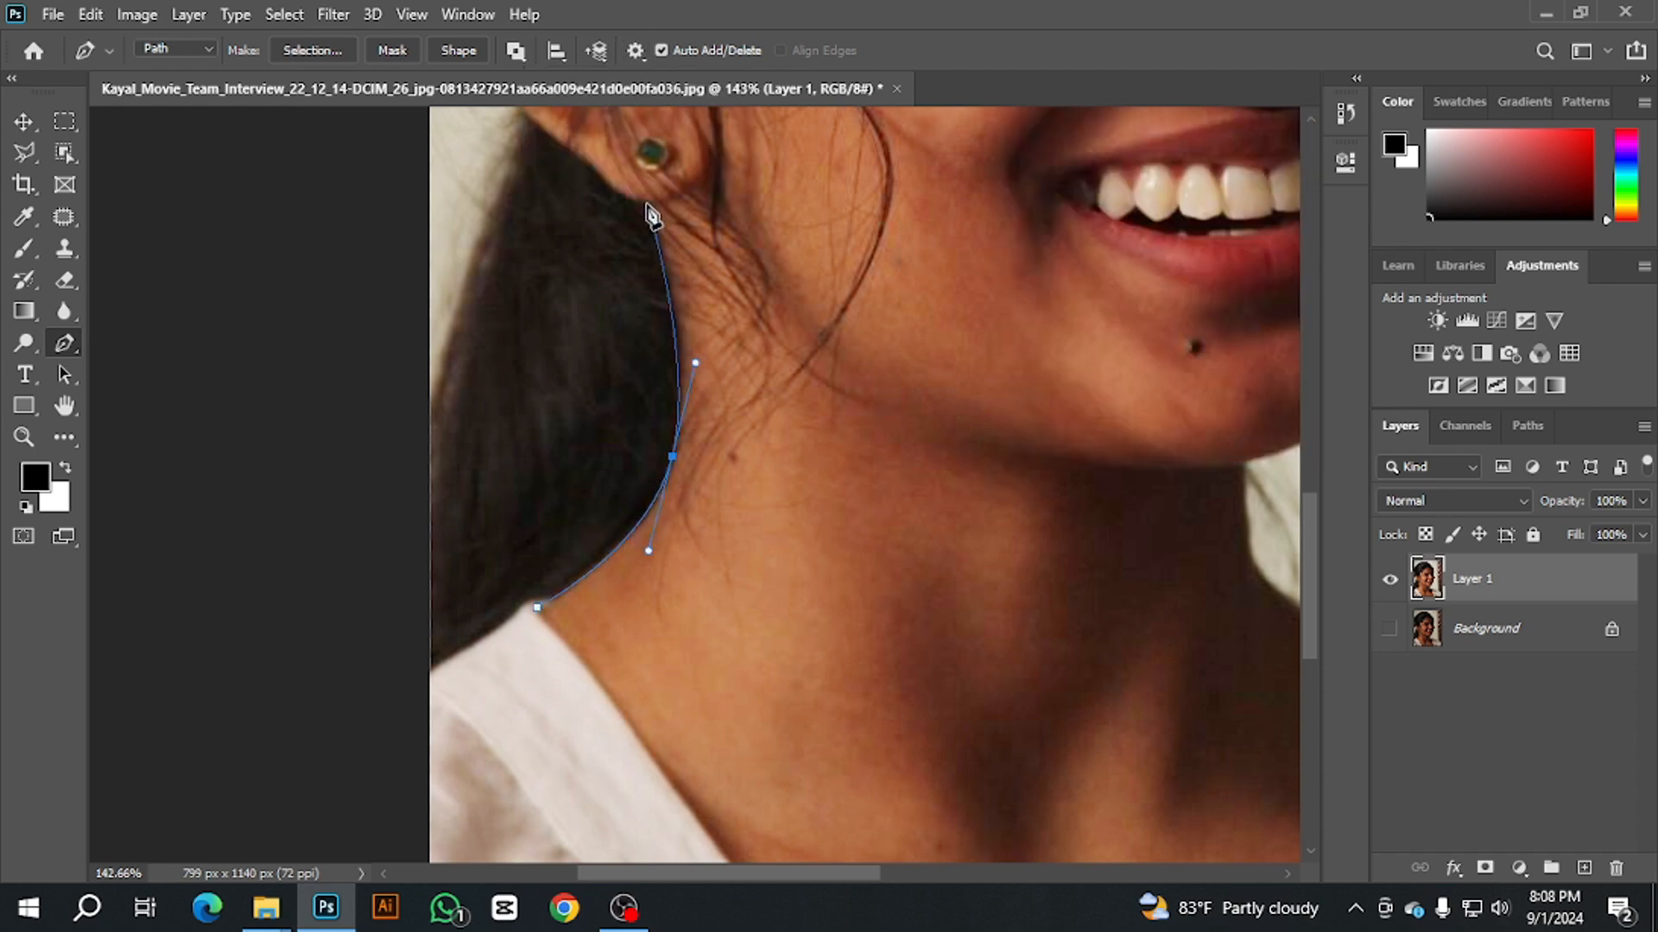
pyautogui.moveTo(647, 203); pyautogui.dragTo(635, 185)
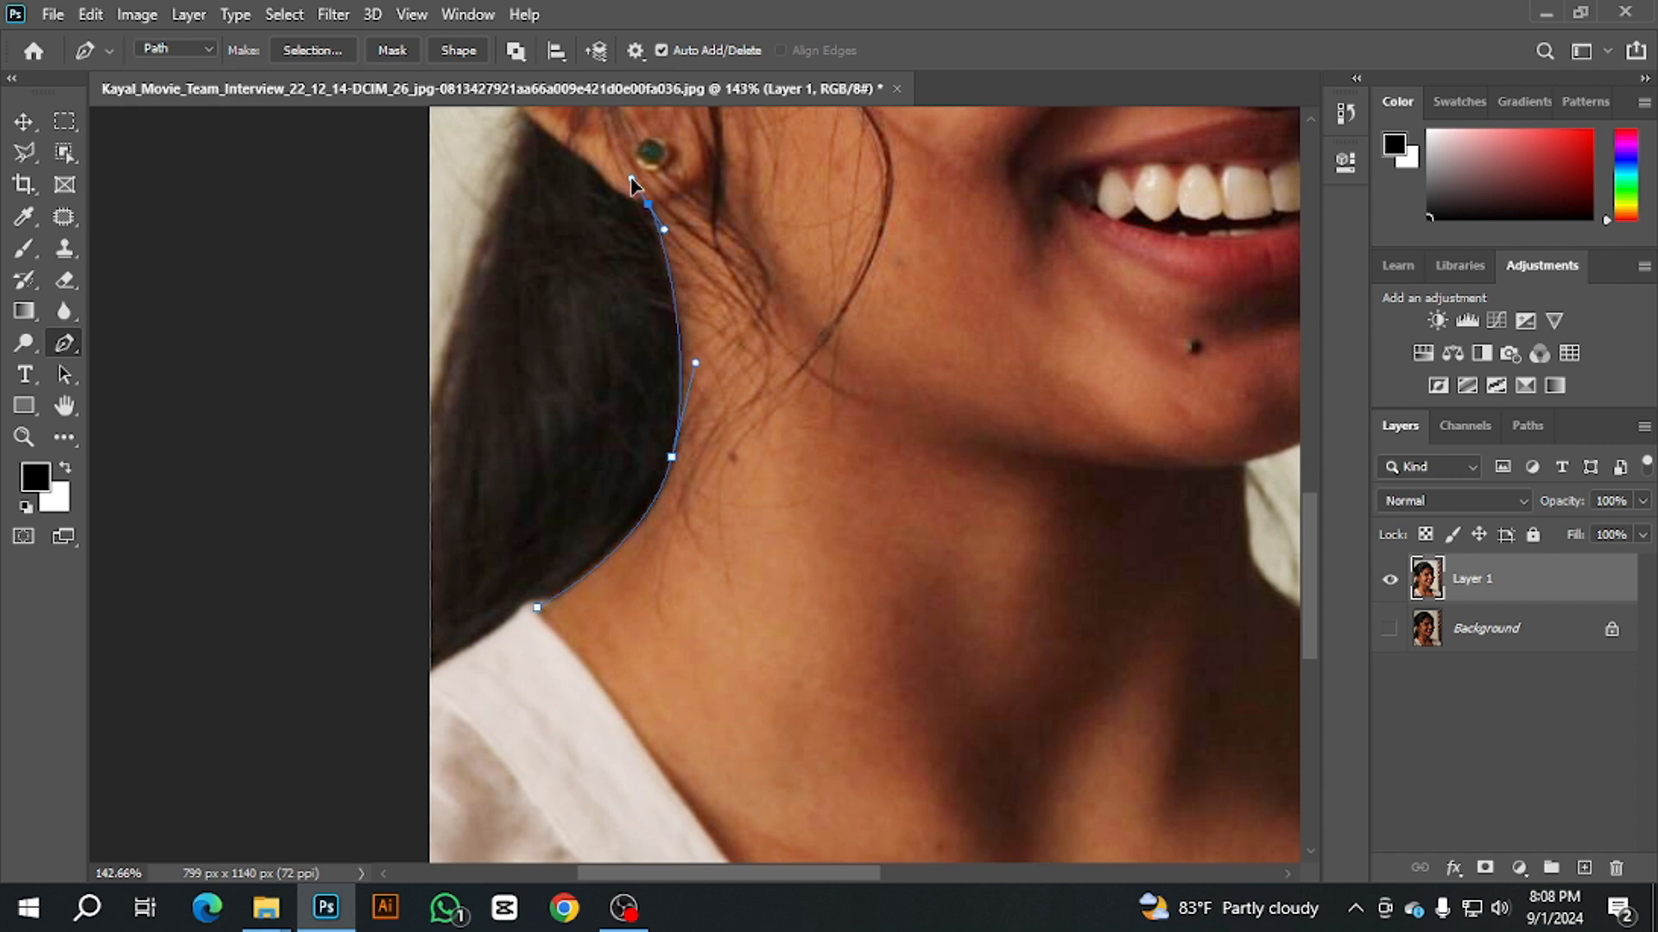
# Step: Continue the path around the outer contour of the ear, from the earlobe to the top of the ear
pyautogui.scroll(3, 665, 233)
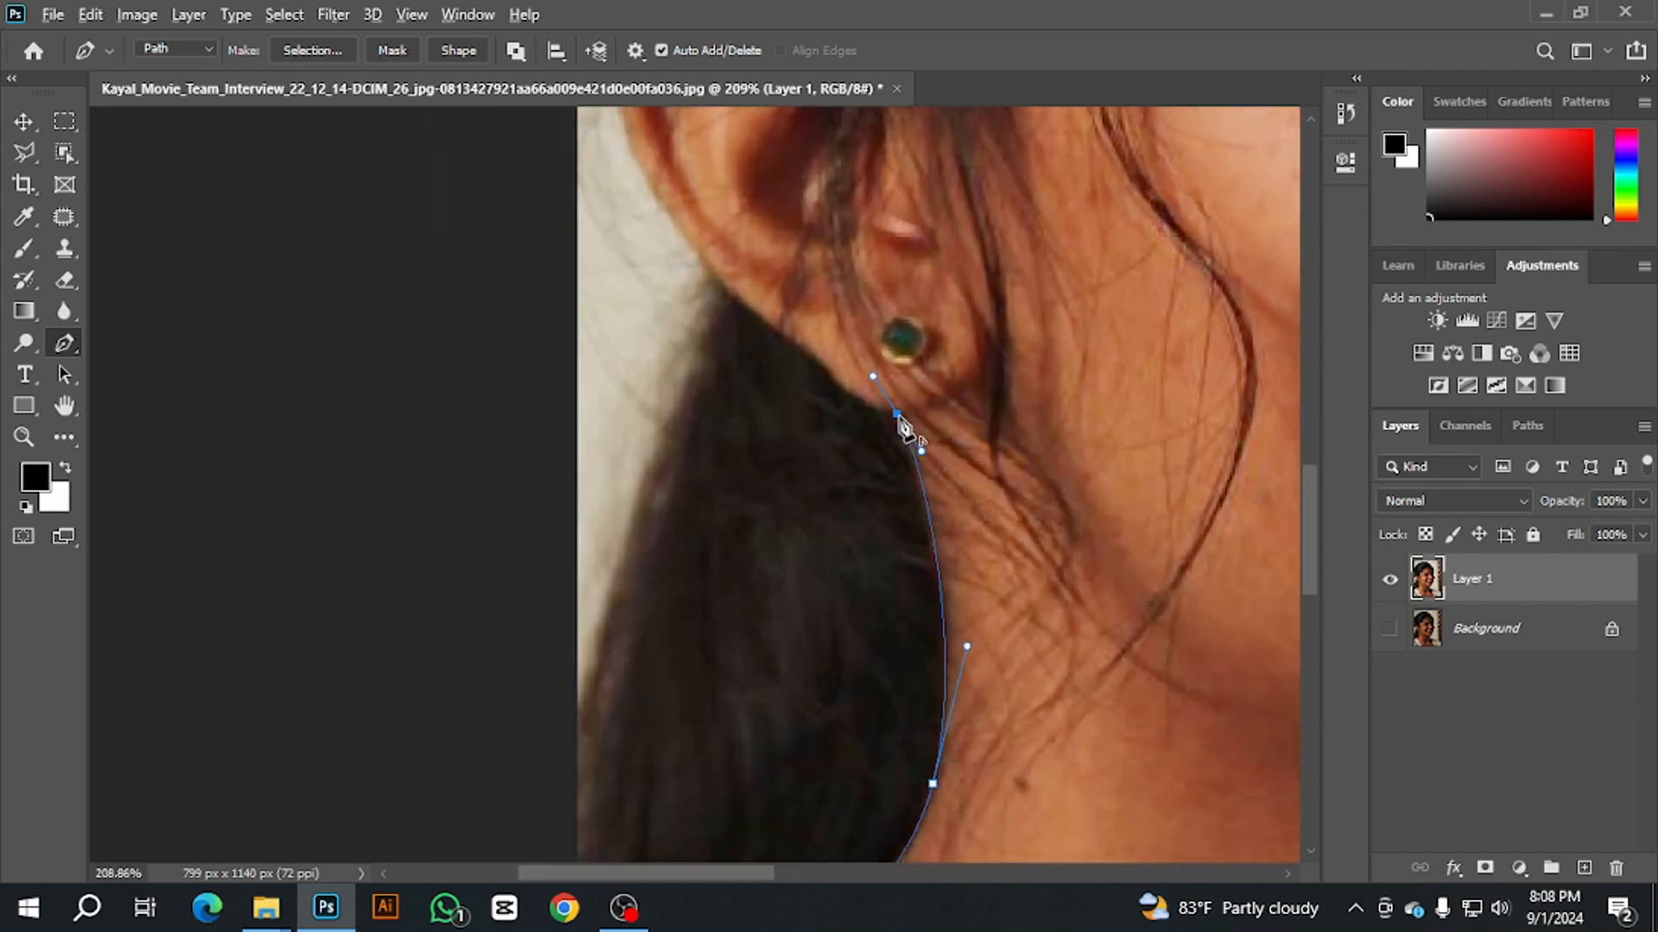
pyautogui.moveTo(827, 380); pyautogui.dragTo(784, 352)
pyautogui.moveTo(728, 296); pyautogui.dragTo(630, 237)
pyautogui.moveTo(775, 466); pyautogui.dragTo(918, 825)
pyautogui.moveTo(762, 438); pyautogui.dragTo(760, 346)
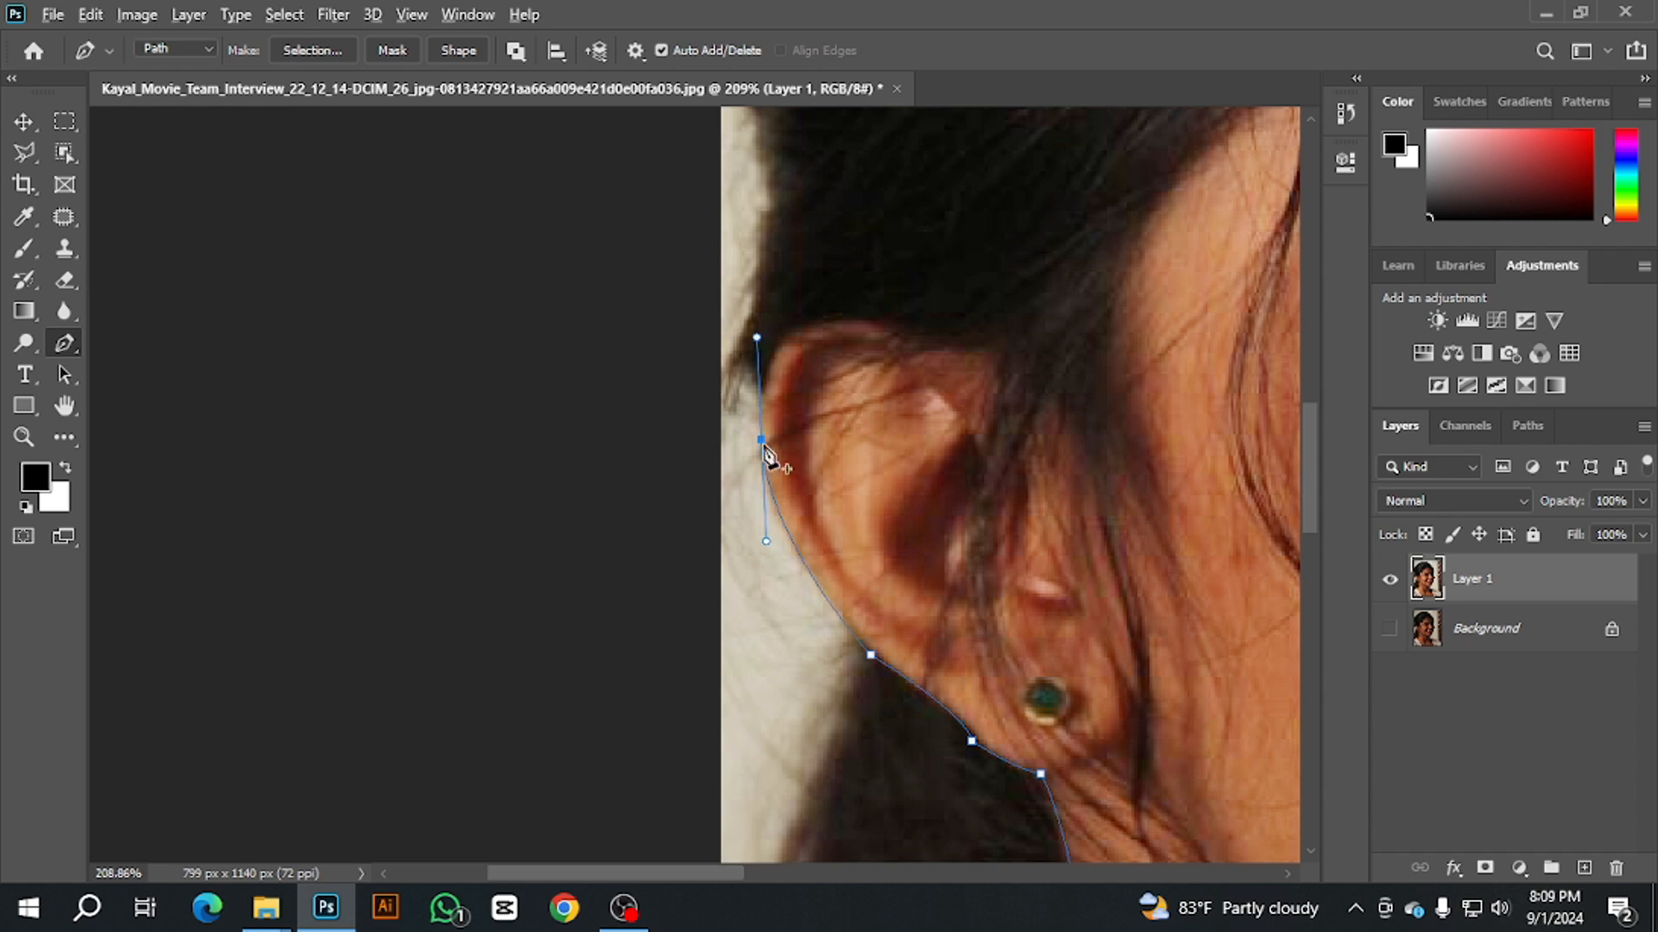
pyautogui.moveTo(884, 325); pyautogui.dragTo(1007, 360)
# Step: Extend the path from the ear along the hairline, over the forehead and down past the far eye
pyautogui.moveTo(1141, 523); pyautogui.dragTo(981, 703)
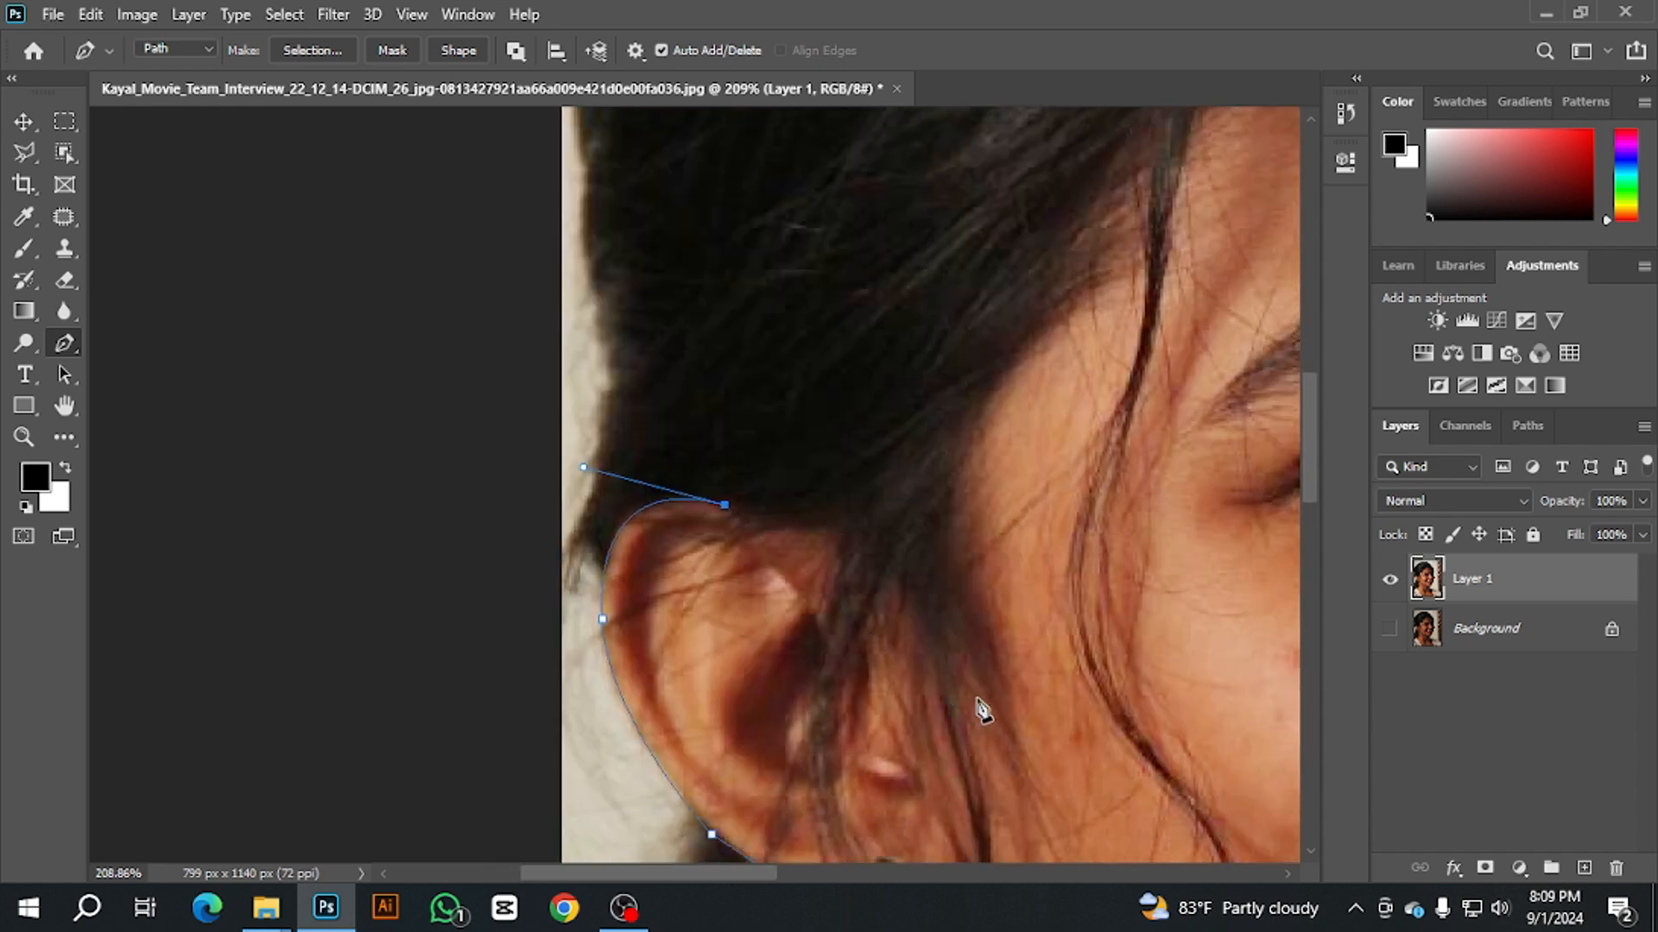
pyautogui.moveTo(979, 405); pyautogui.dragTo(1097, 233)
pyautogui.moveTo(1082, 306); pyautogui.dragTo(1241, 333)
pyautogui.moveTo(1241, 334); pyautogui.dragTo(858, 344)
pyautogui.moveTo(1117, 555); pyautogui.dragTo(800, 314)
pyautogui.click(845, 437)
pyautogui.click(872, 506)
pyautogui.moveTo(884, 668); pyautogui.dragTo(917, 728)
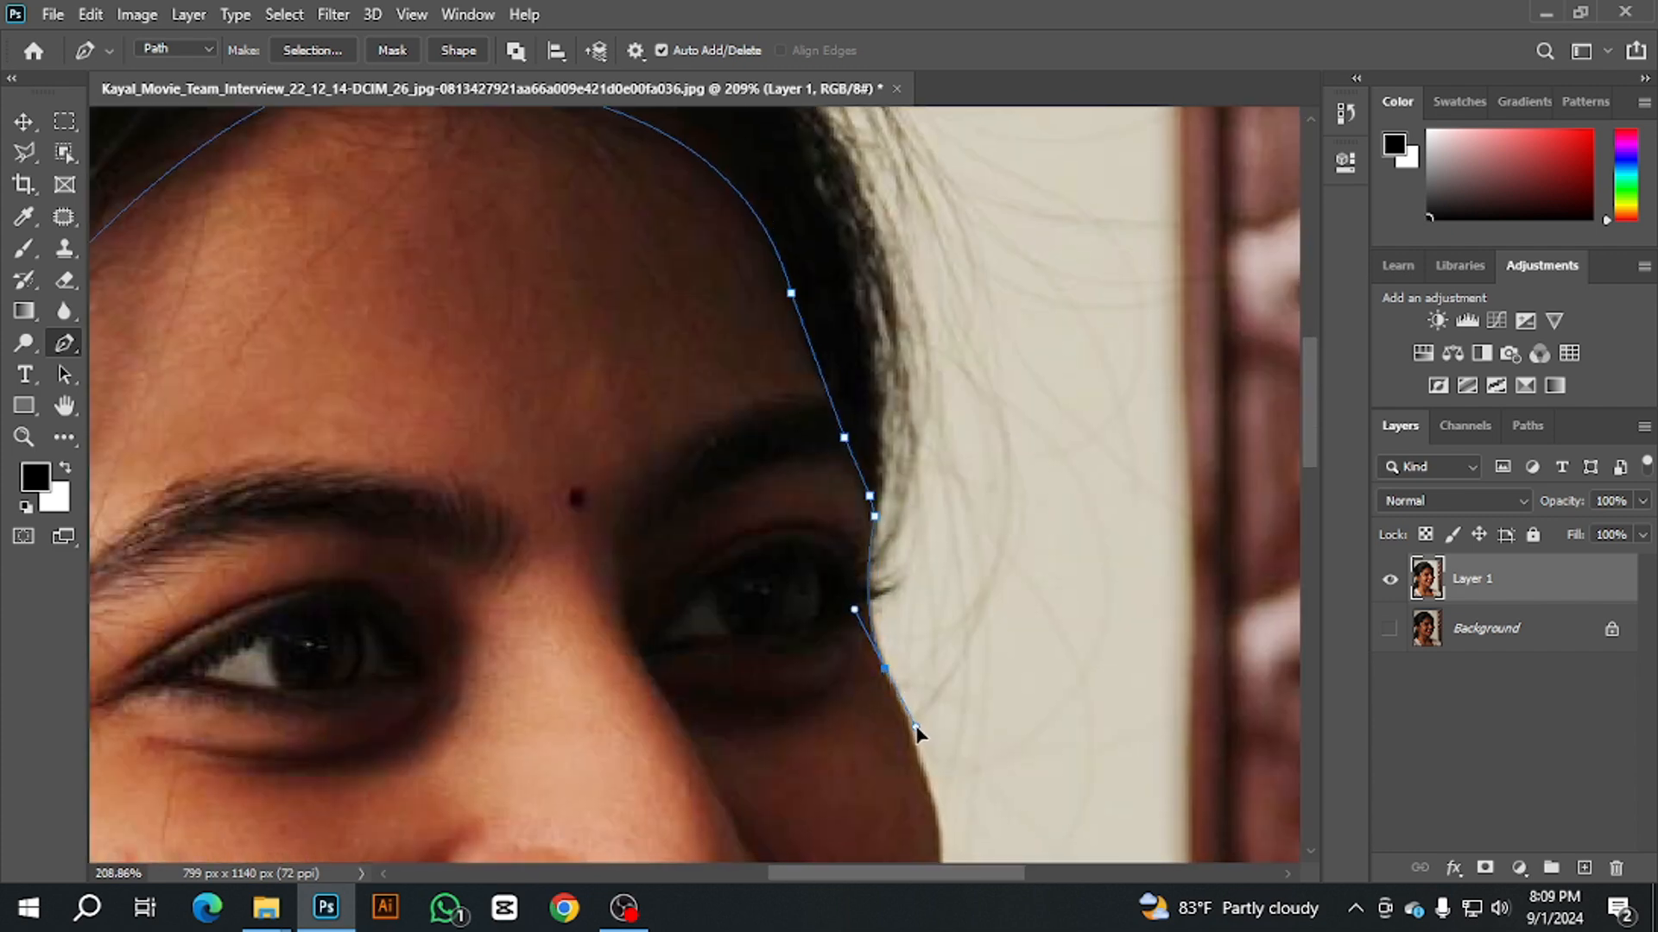
# Step: Trace the path down the far cheek and jaw and around the chin to where it meets the neck
pyautogui.scroll(-3, 949, 721)
pyautogui.moveTo(925, 661); pyautogui.dragTo(892, 739)
pyautogui.scroll(-1, 894, 725)
pyautogui.scroll(-2, 896, 724)
pyautogui.moveTo(877, 572); pyautogui.dragTo(837, 622)
pyautogui.scroll(-2, 881, 585)
pyautogui.scroll(-2, 836, 622)
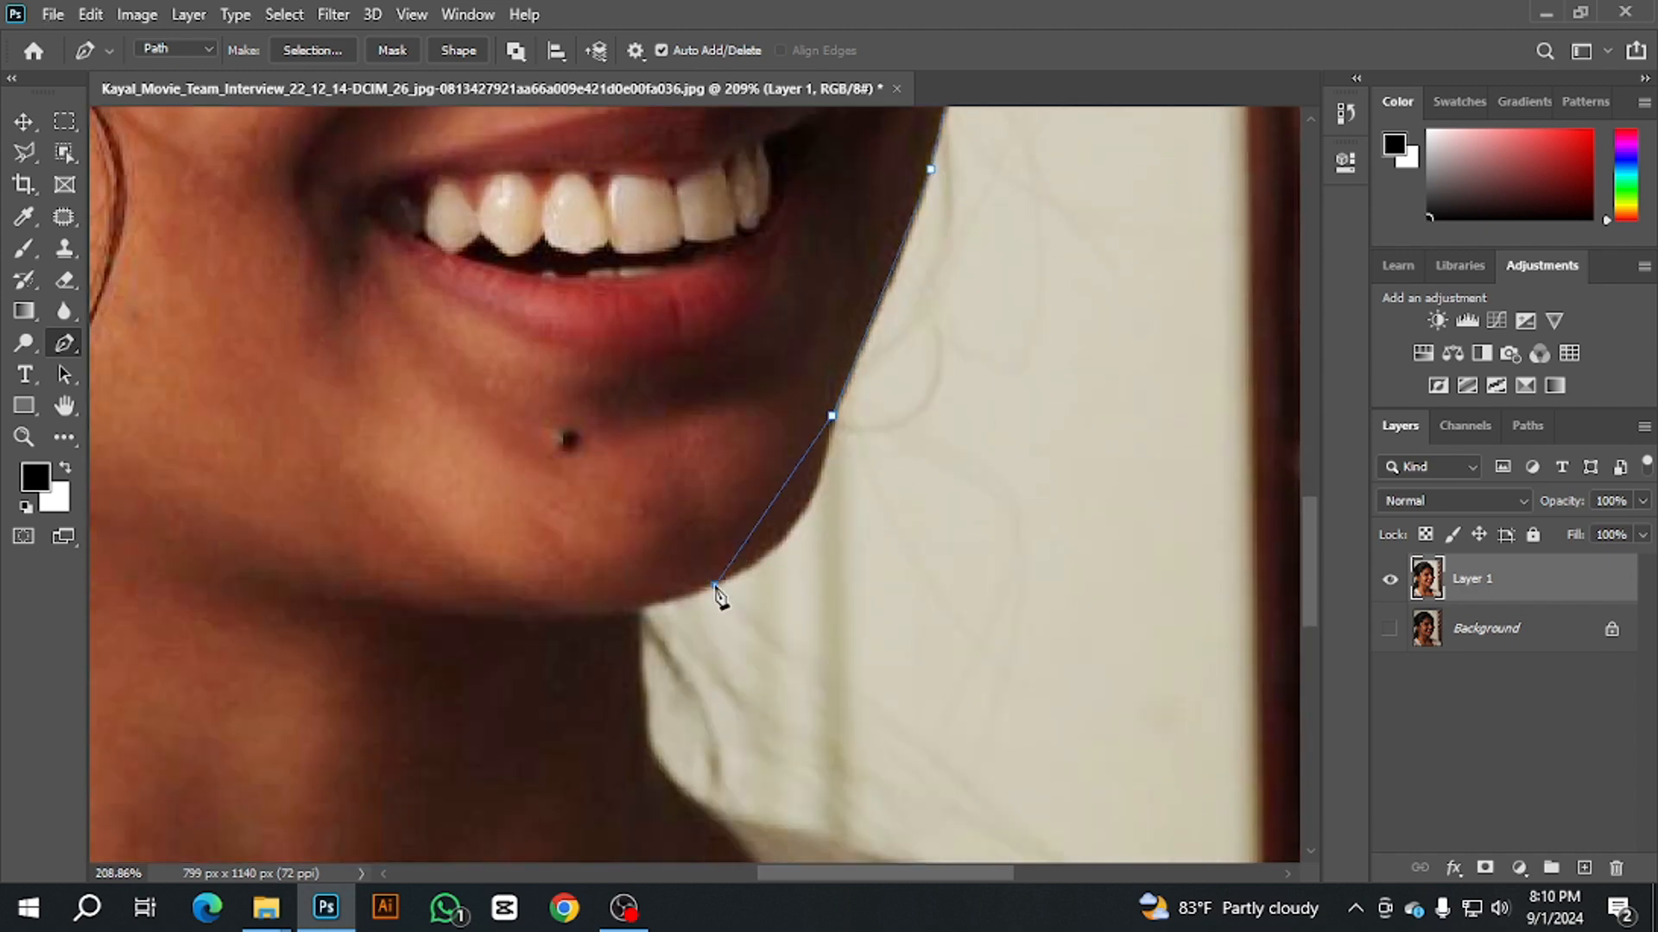
pyautogui.moveTo(715, 585); pyautogui.dragTo(597, 636)
pyautogui.click(641, 609)
# Step: Continue the path down the far side of the neck and along the shirt neckline to the photo's lower edge
pyautogui.scroll(-1, 641, 609)
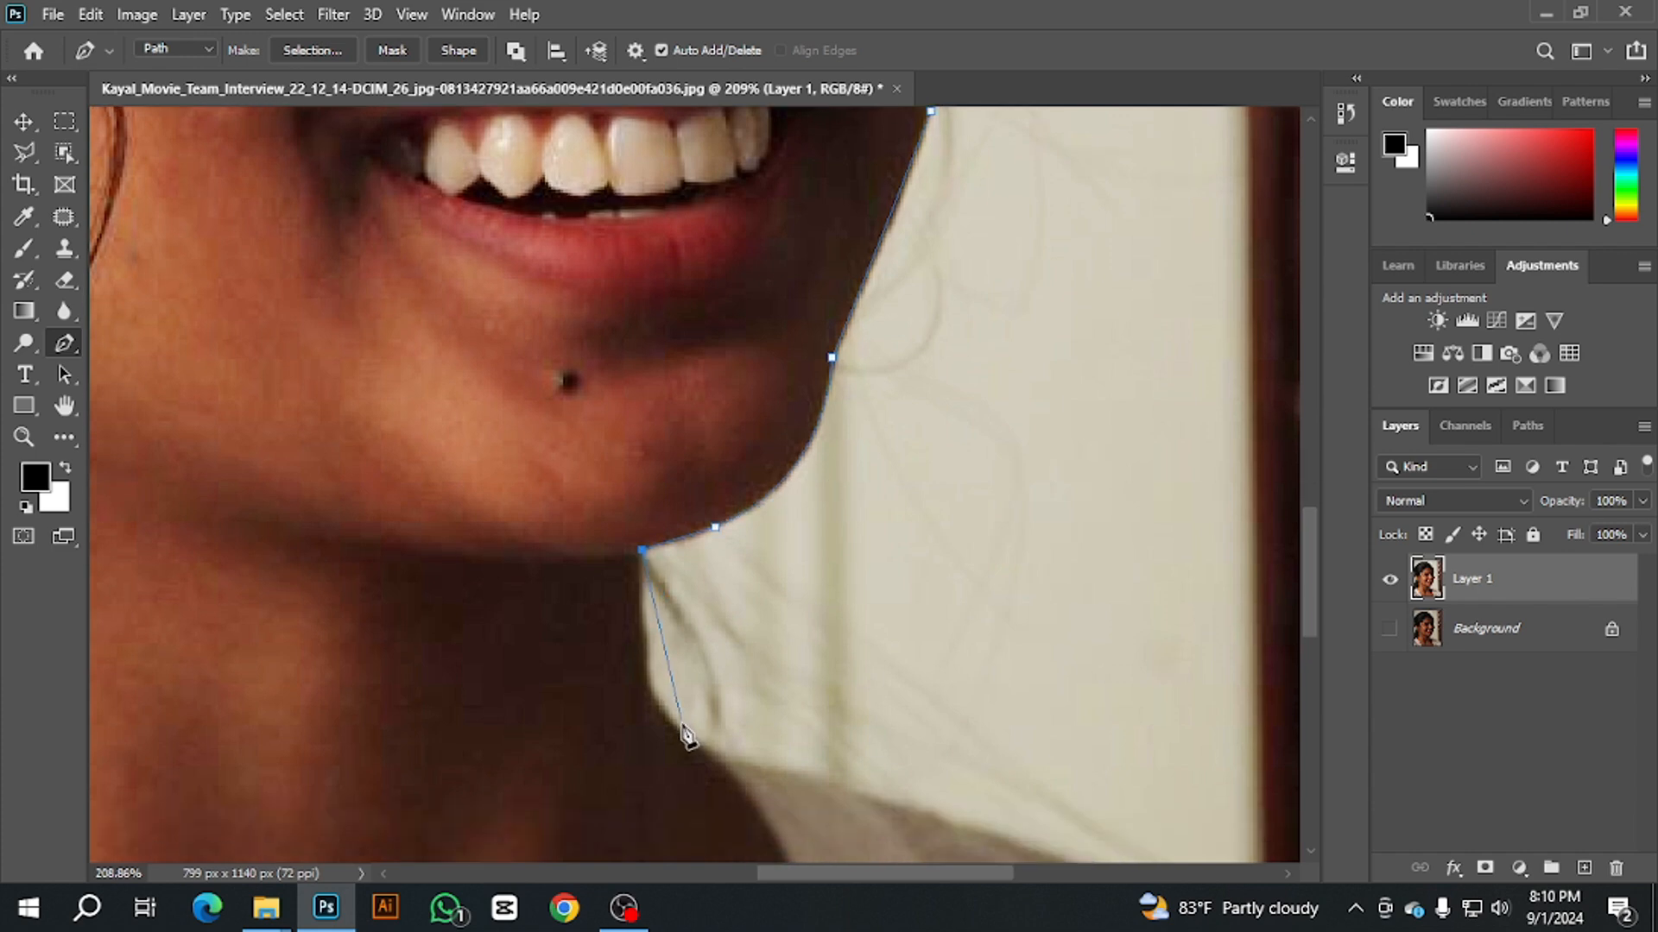
pyautogui.moveTo(700, 750); pyautogui.dragTo(768, 769)
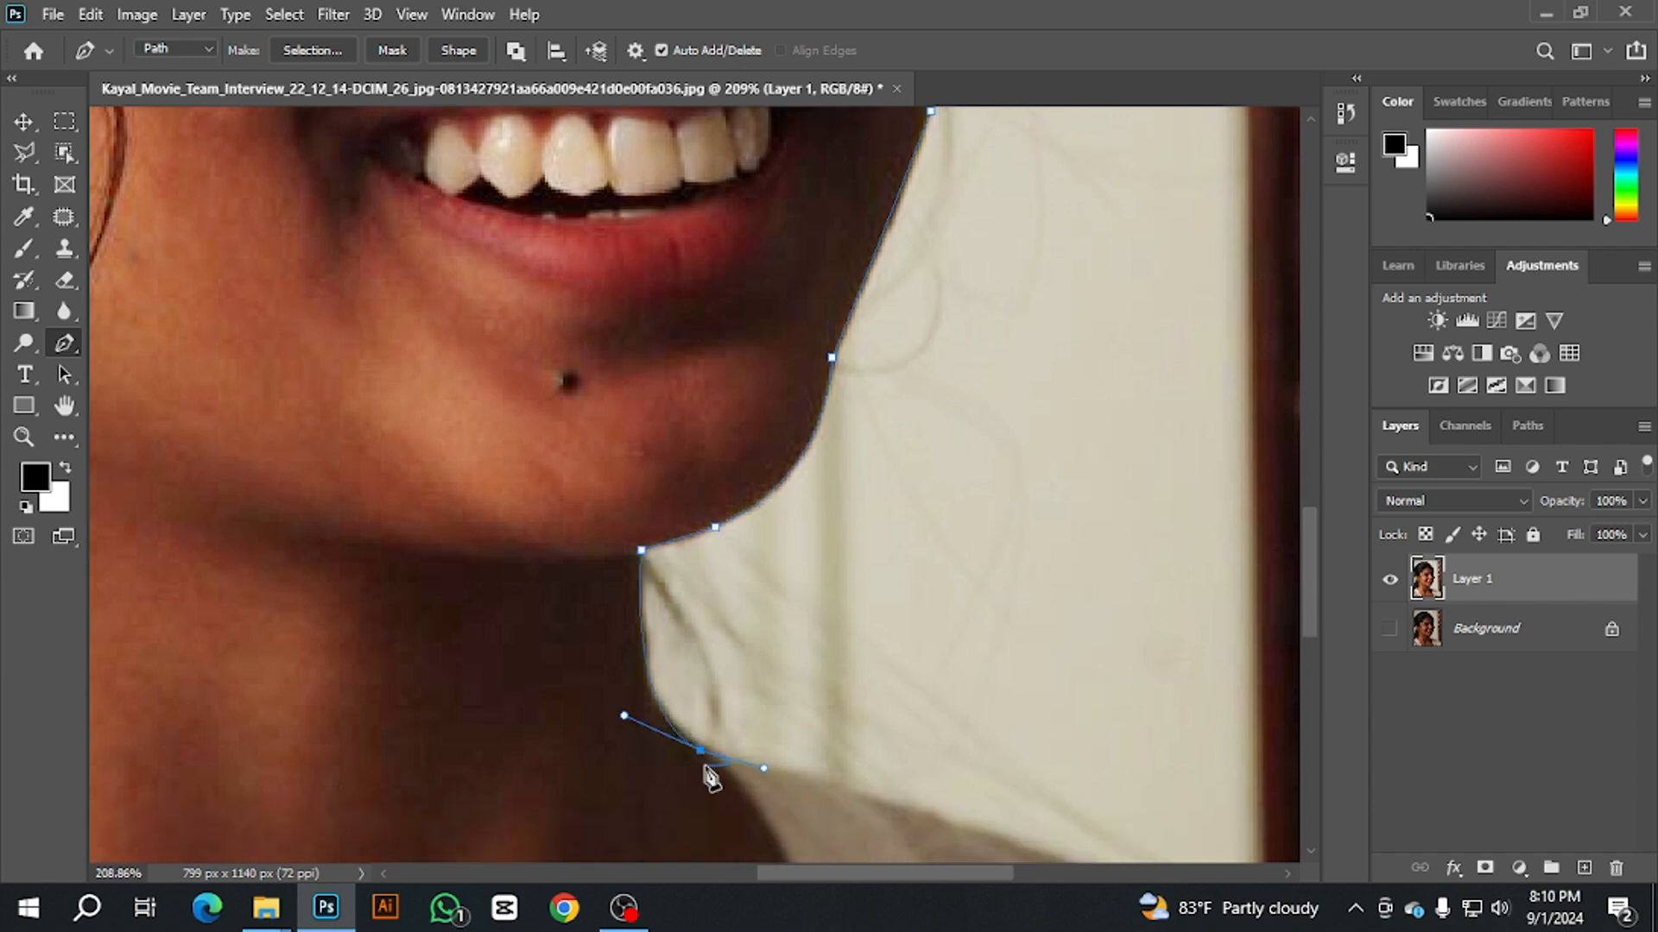
pyautogui.scroll(-5, 709, 777)
pyautogui.moveTo(819, 481); pyautogui.dragTo(866, 712)
pyautogui.scroll(-2, 877, 636)
pyautogui.scroll(-1, 863, 656)
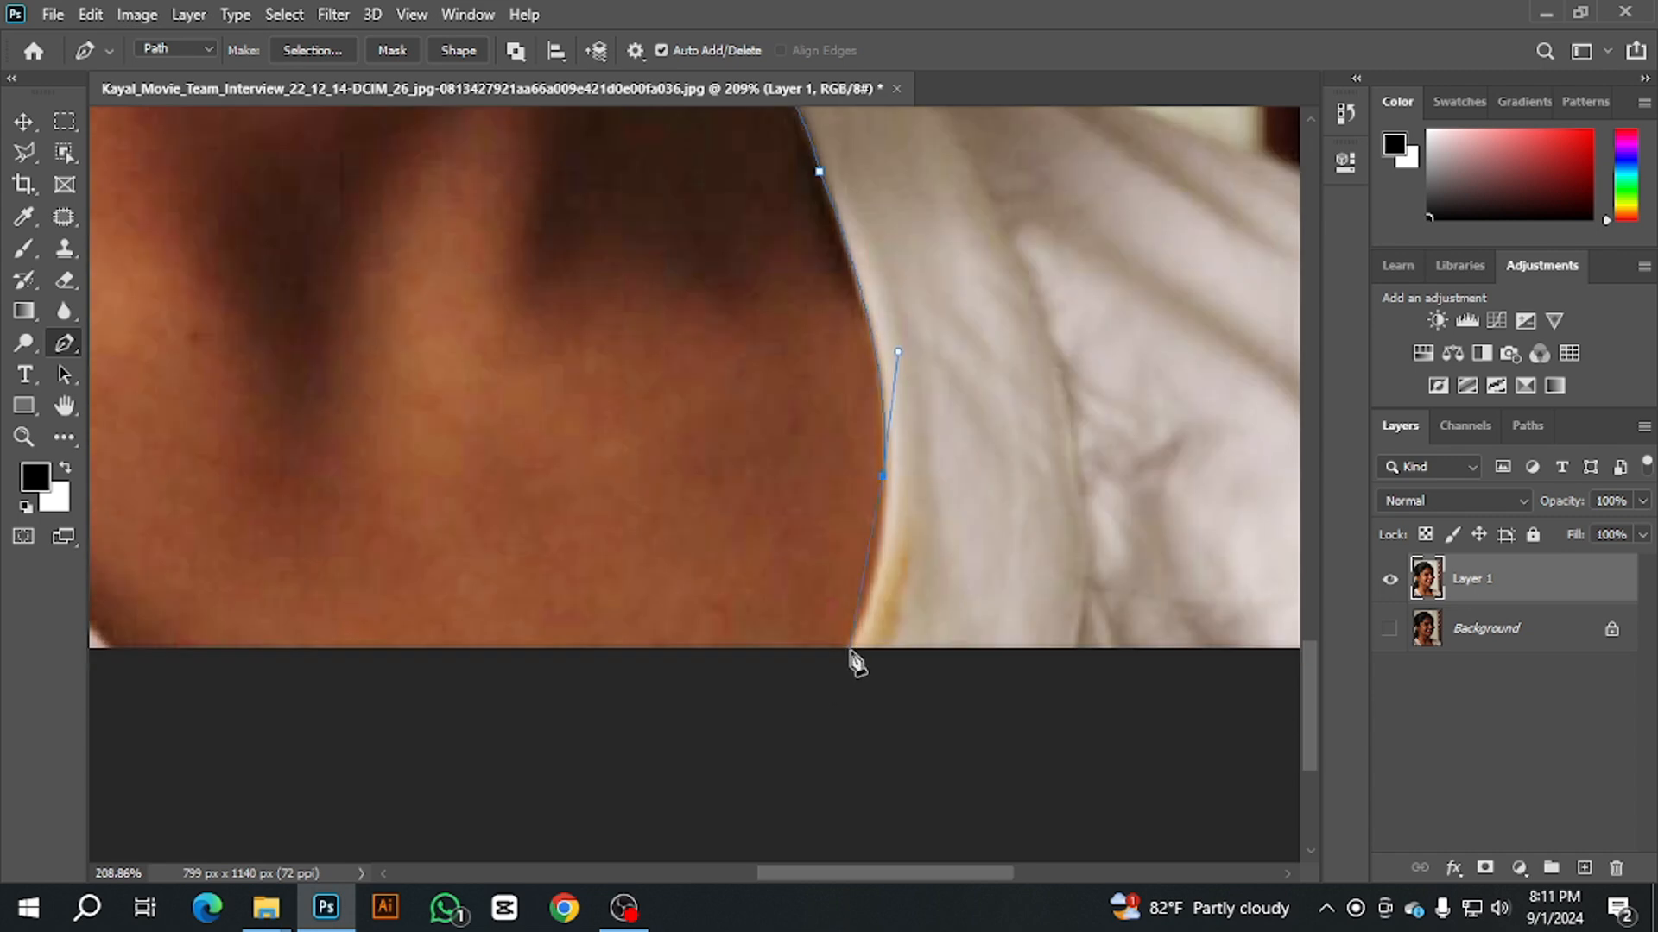
pyautogui.click(850, 650)
# Step: Run the path across the photo's lower edge and up the near side of the neckline, closing it at its starting point
pyautogui.hscroll(-4, 937, 600)
pyautogui.scroll(1, 593, 726)
pyautogui.scroll(-3, 572, 701)
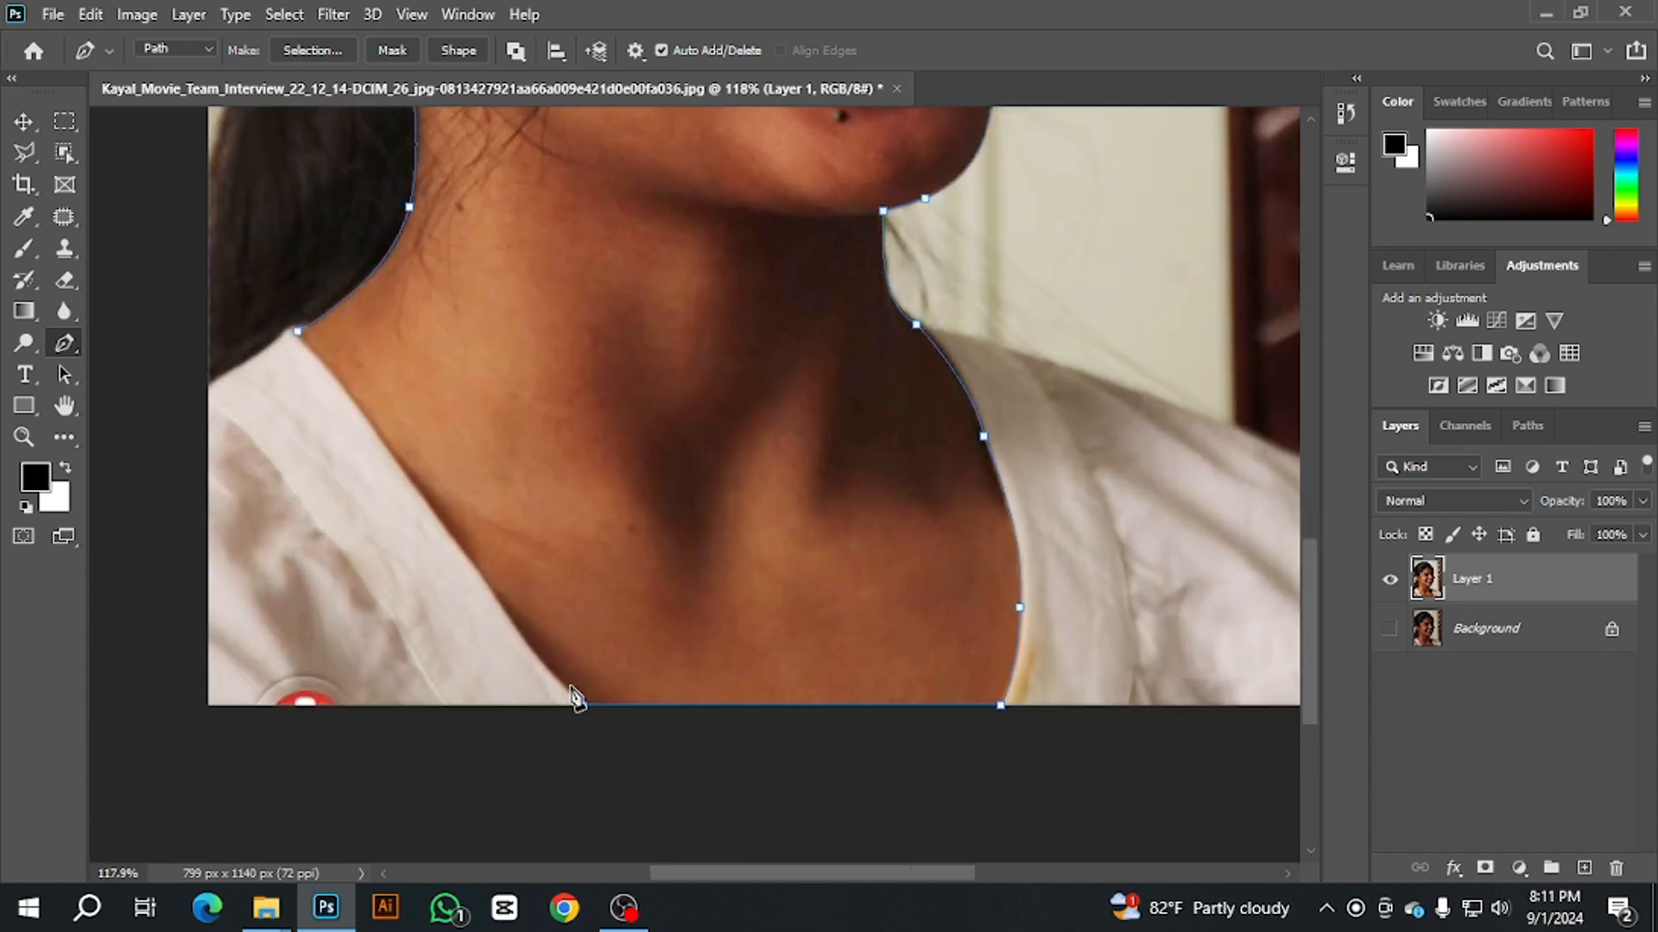
pyautogui.scroll(3, 572, 699)
pyautogui.click(482, 529)
pyautogui.scroll(1, 513, 574)
pyautogui.hscroll(-1, 518, 571)
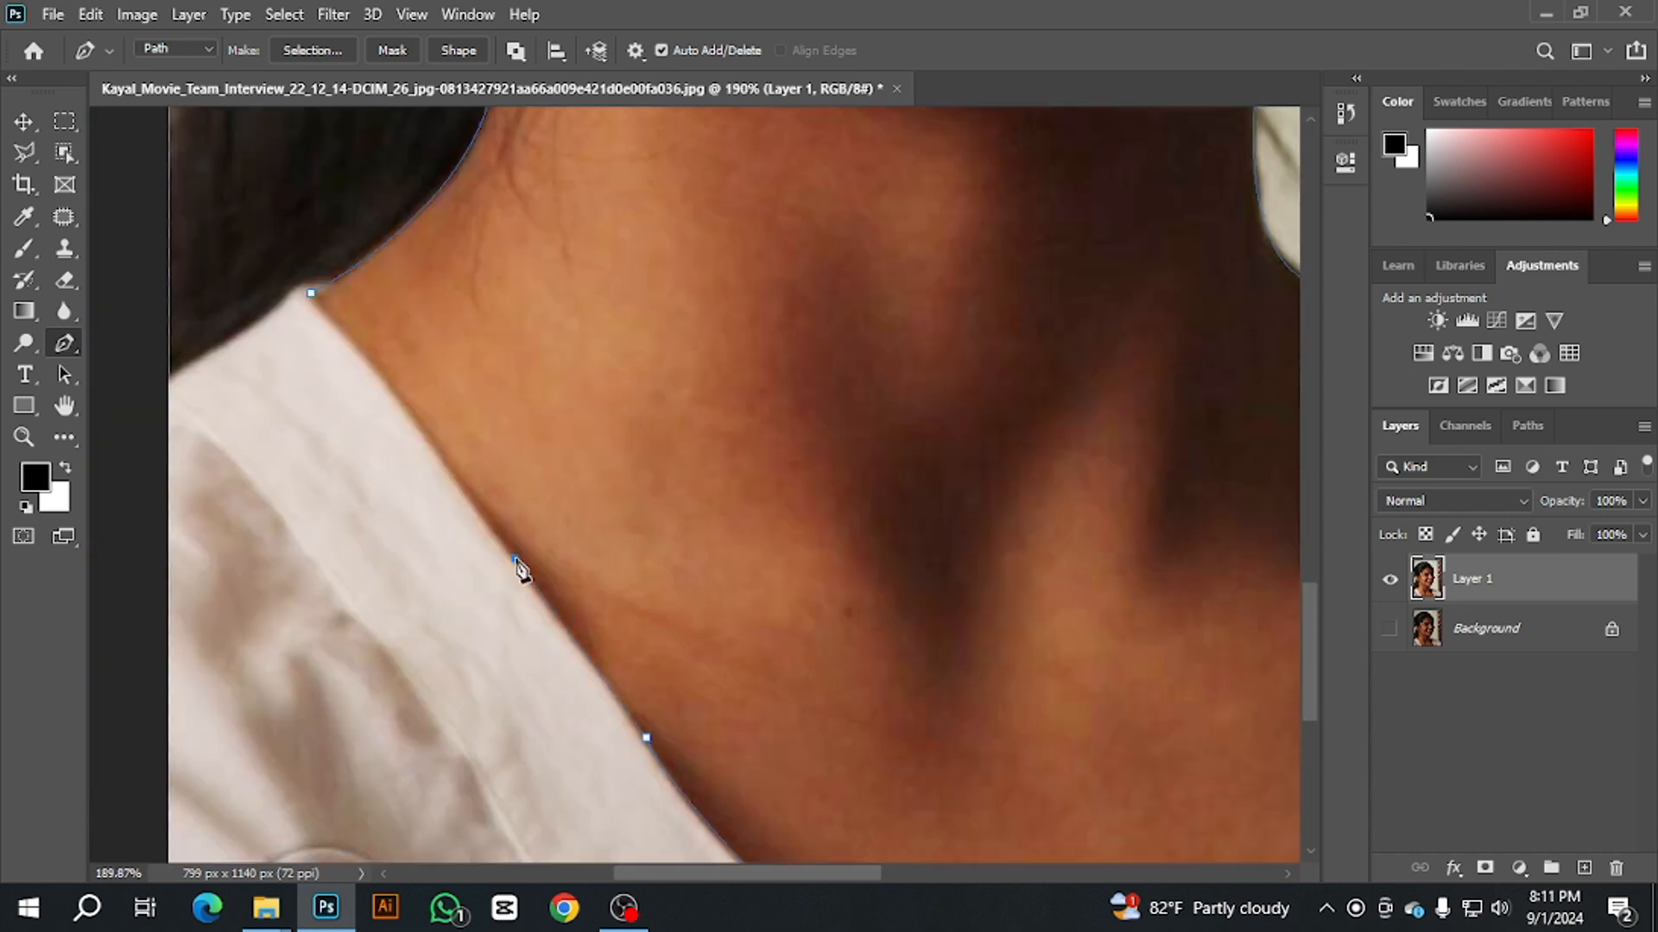
pyautogui.scroll(1, 518, 566)
pyautogui.hscroll(-2, 518, 566)
pyautogui.click(590, 545)
pyautogui.click(499, 435)
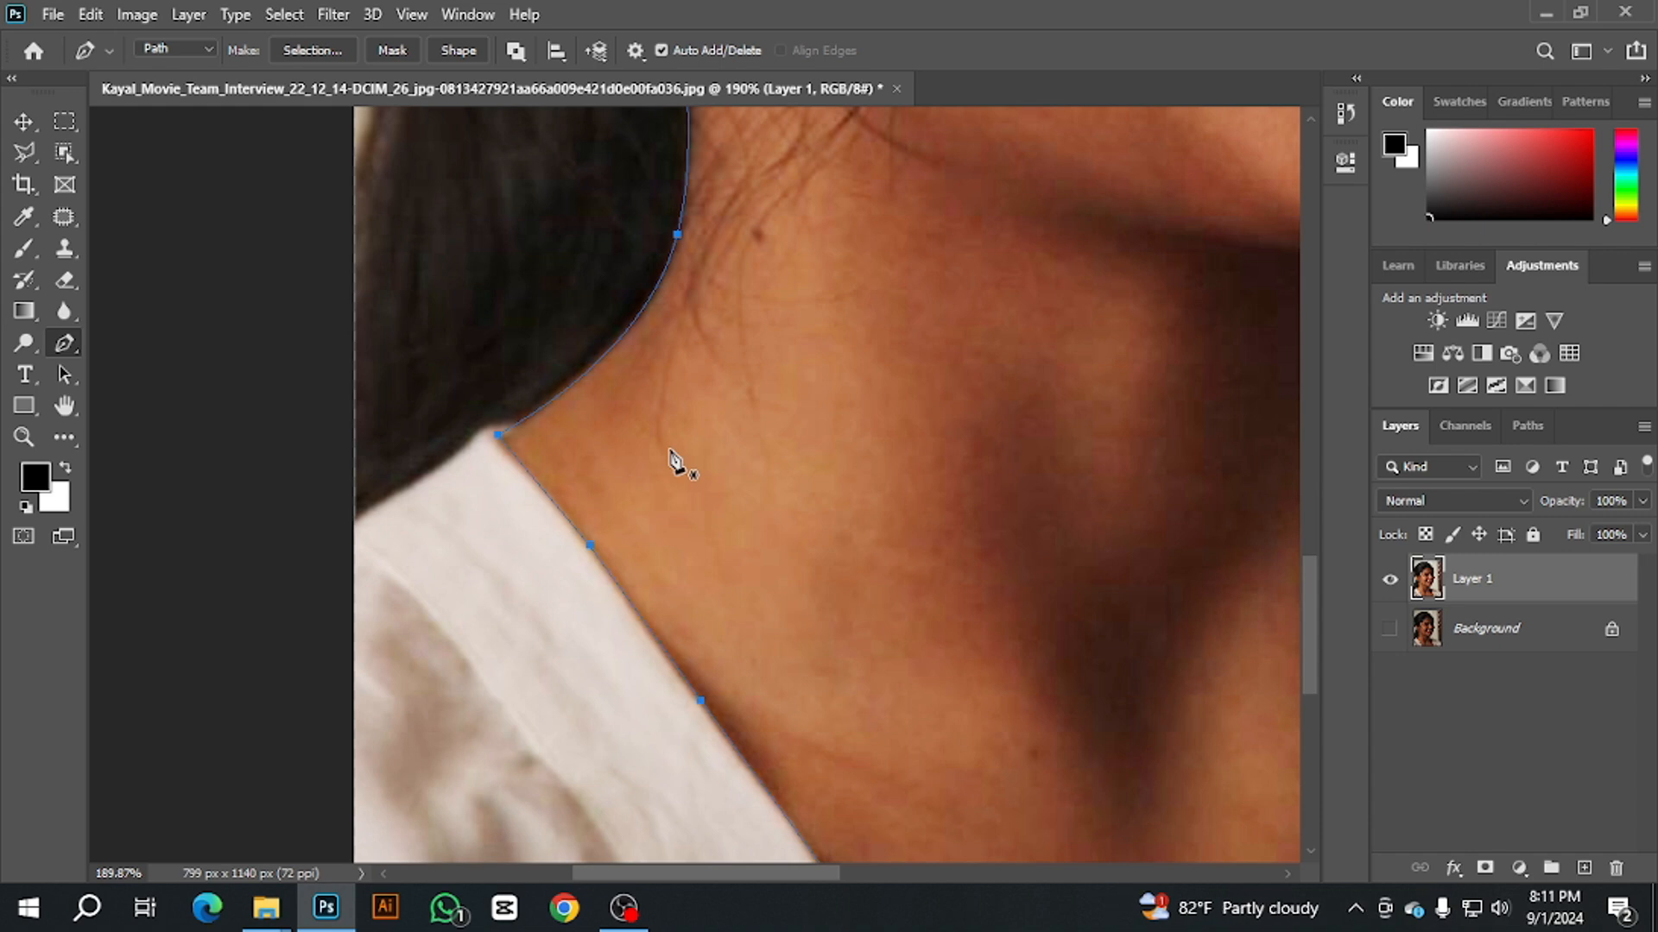
# Step: Convert the closed face and neck path into a selection
pyautogui.scroll(-2, 803, 462)
pyautogui.scroll(-2, 999, 514)
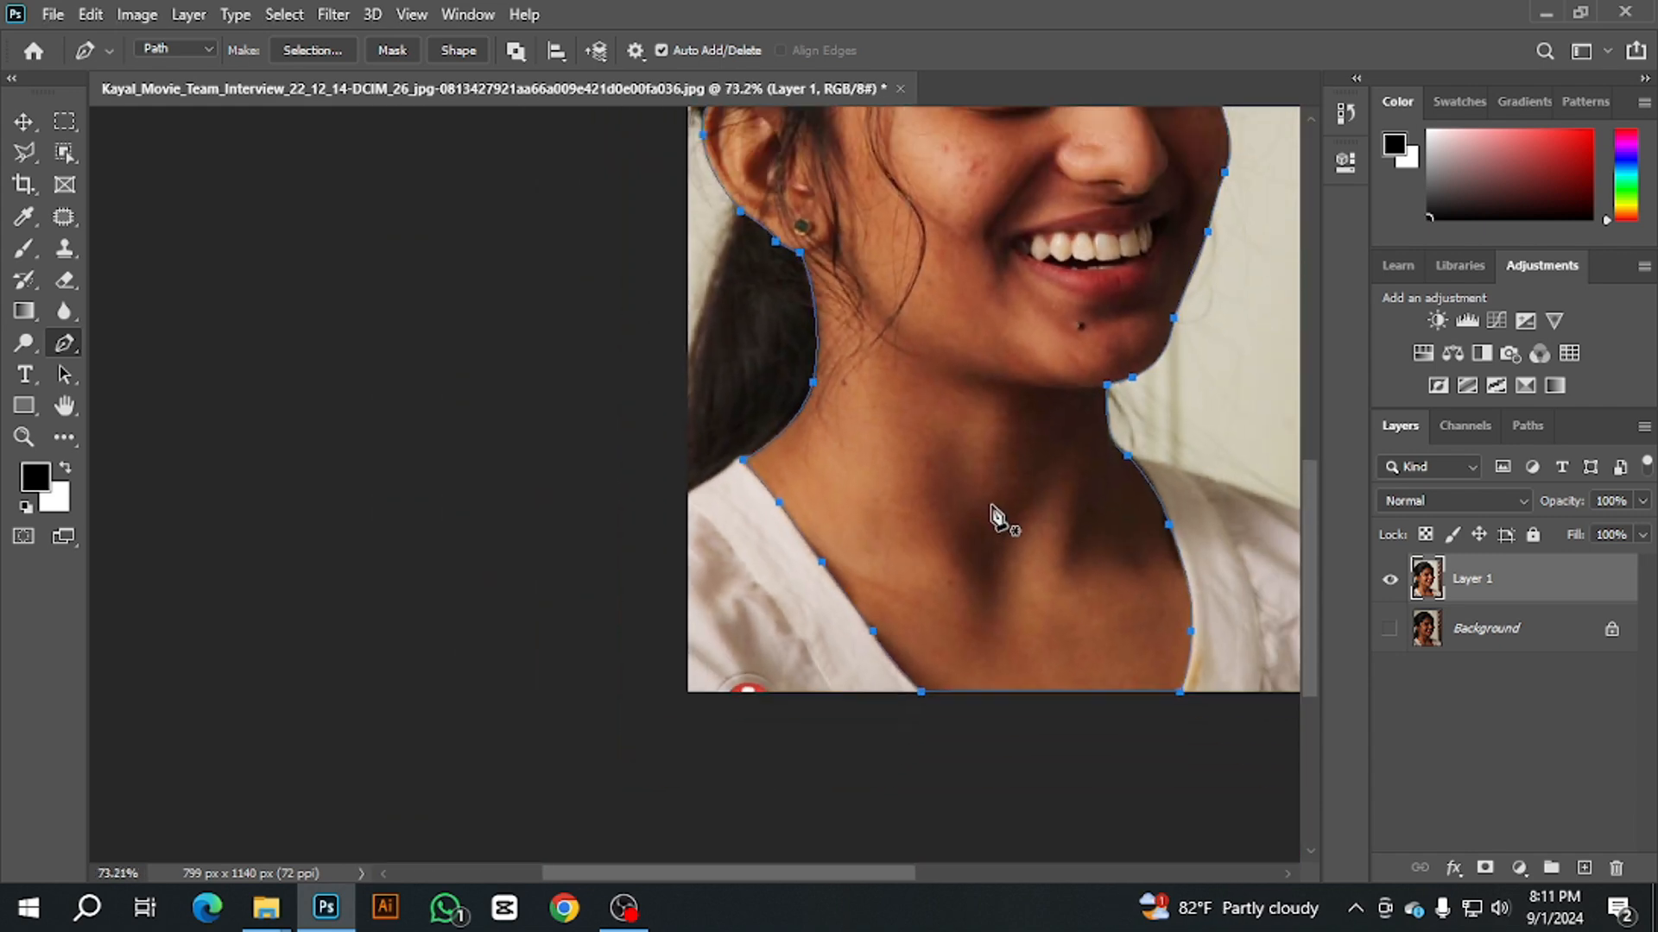
pyautogui.moveTo(1127, 403); pyautogui.dragTo(788, 572)
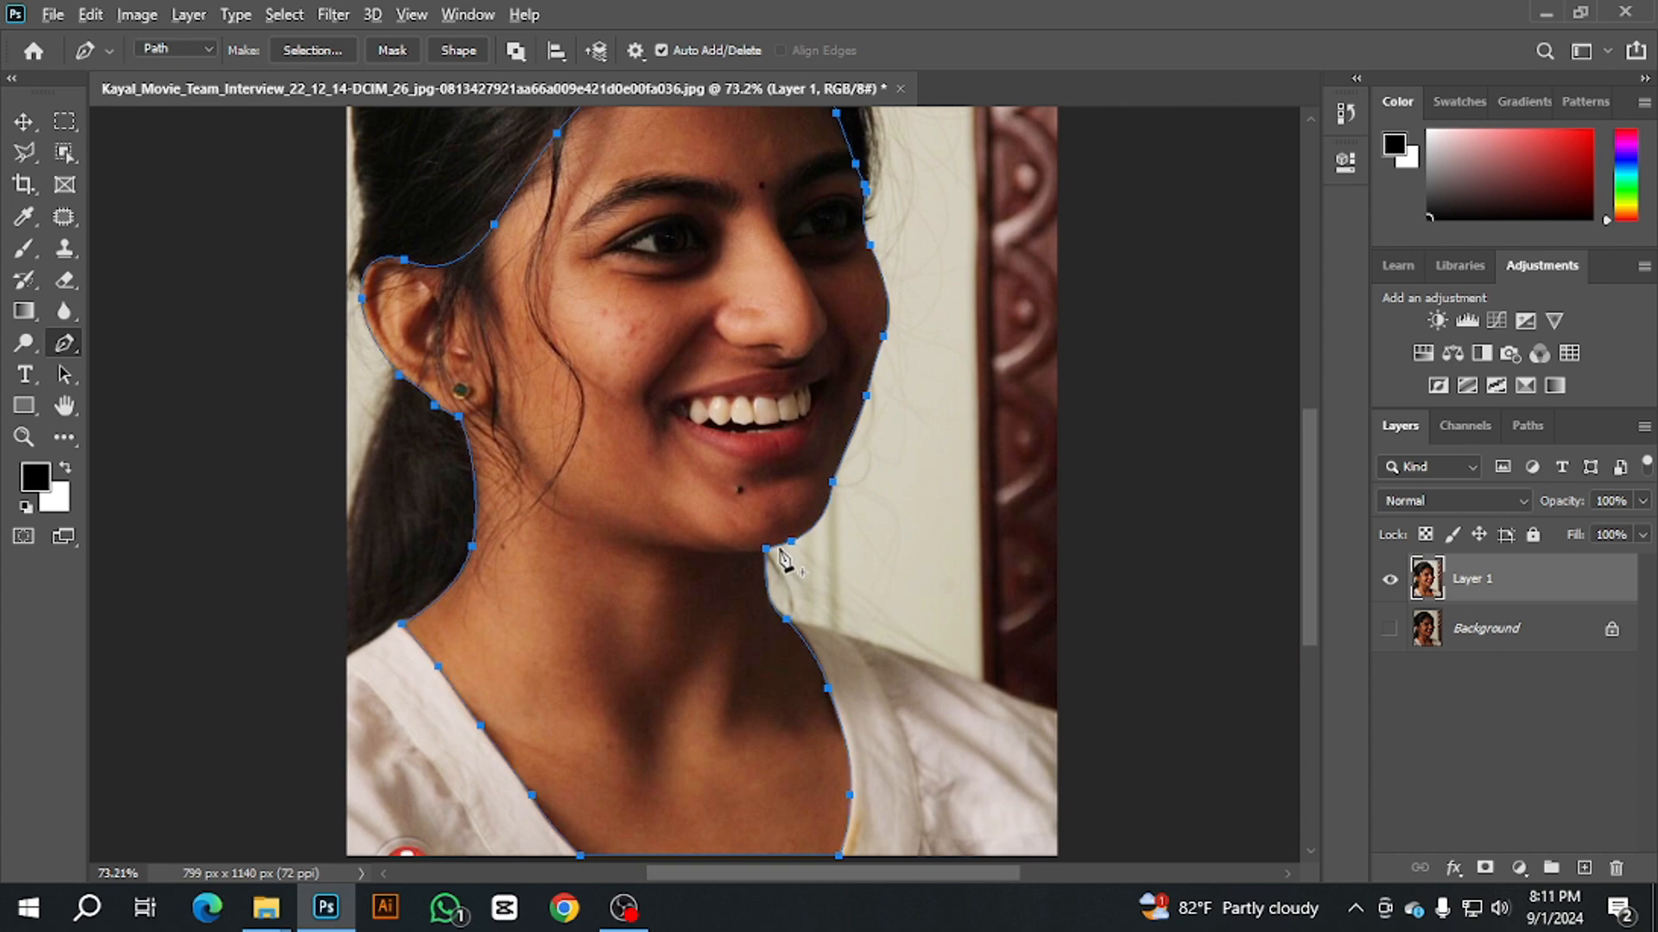
pyautogui.scroll(-1, 782, 557)
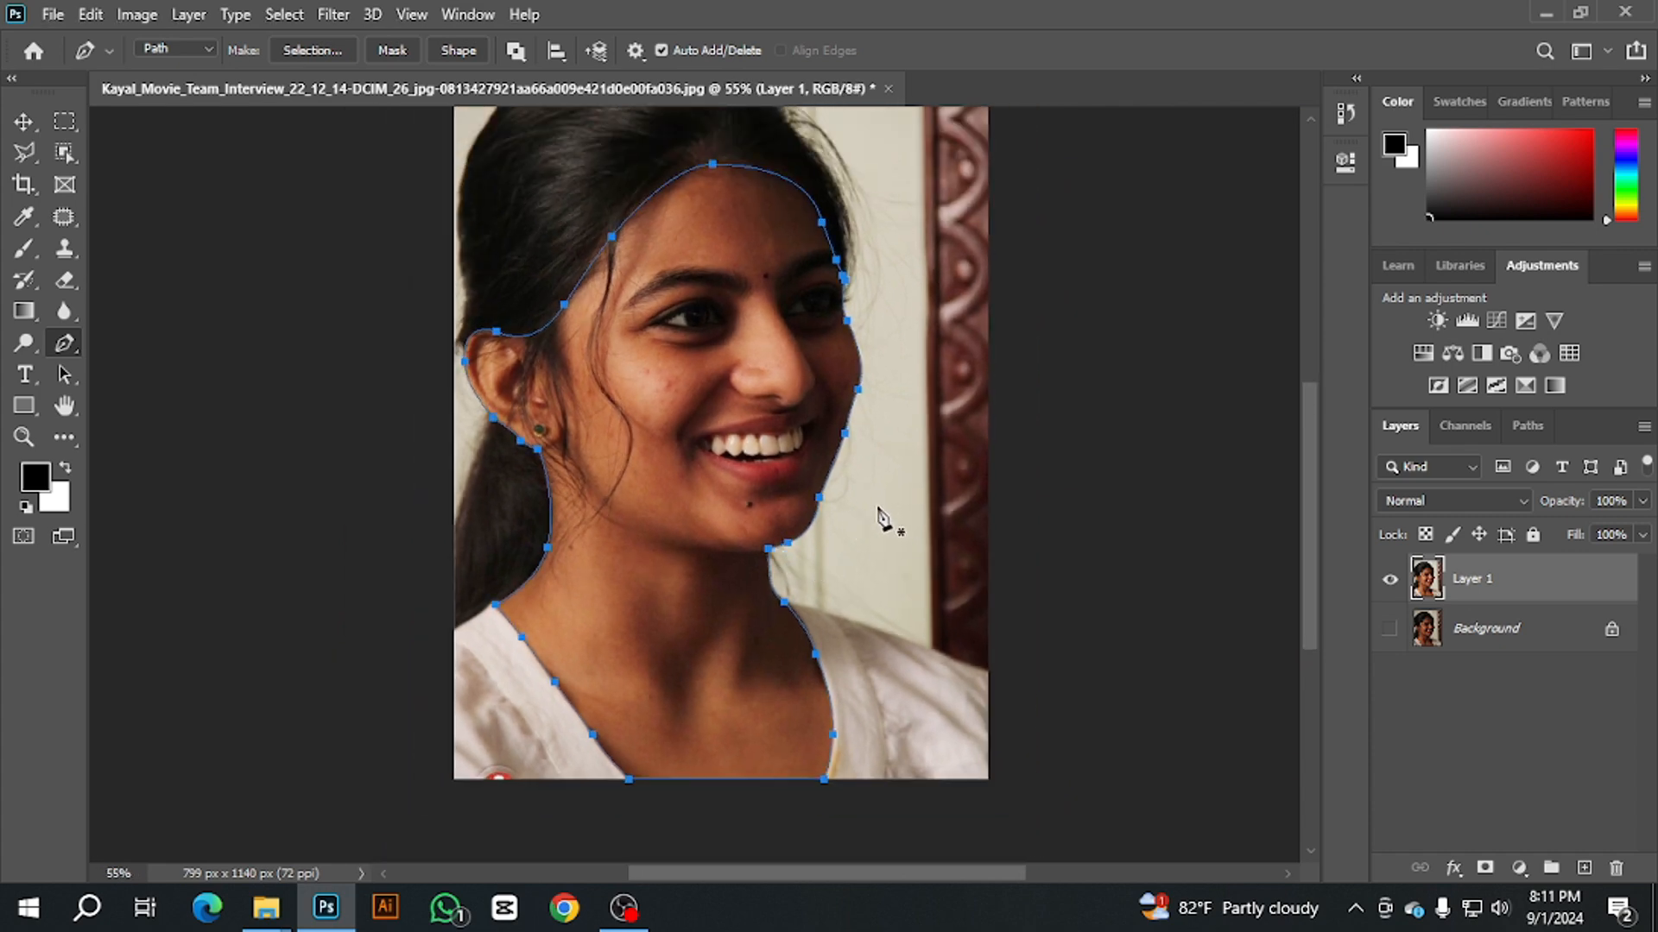
pyautogui.hotkey('ctrl', 'Return')
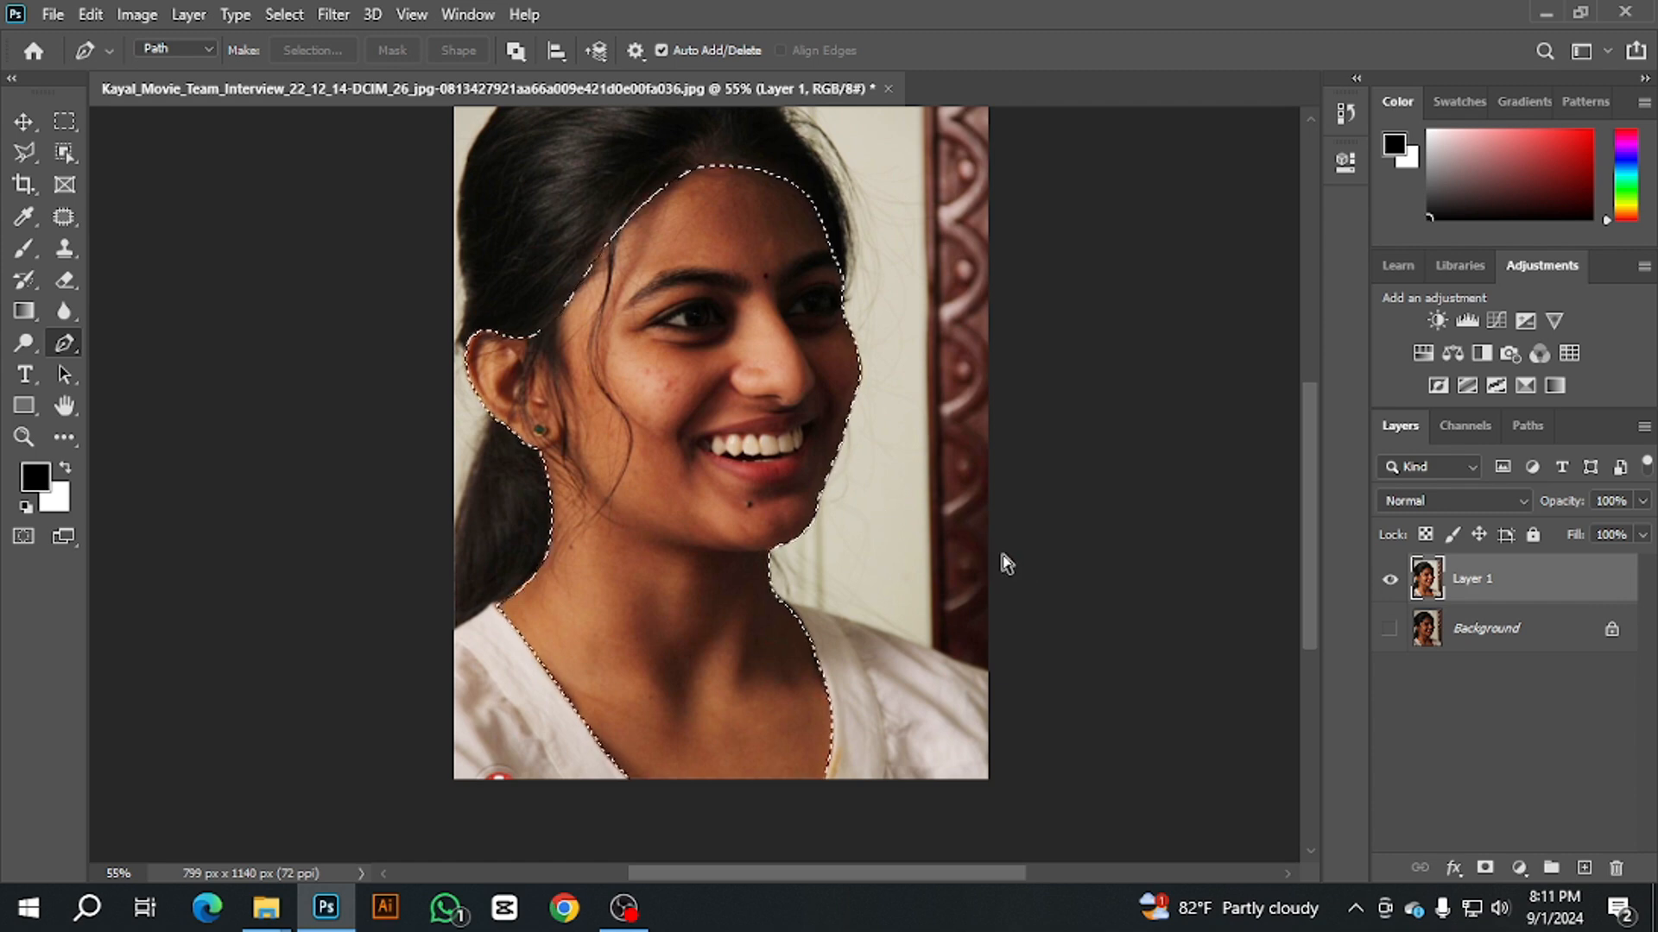
# Step: Copy the selected face and neck skin onto a new layer
pyautogui.hotkey('ctrl', 'j')
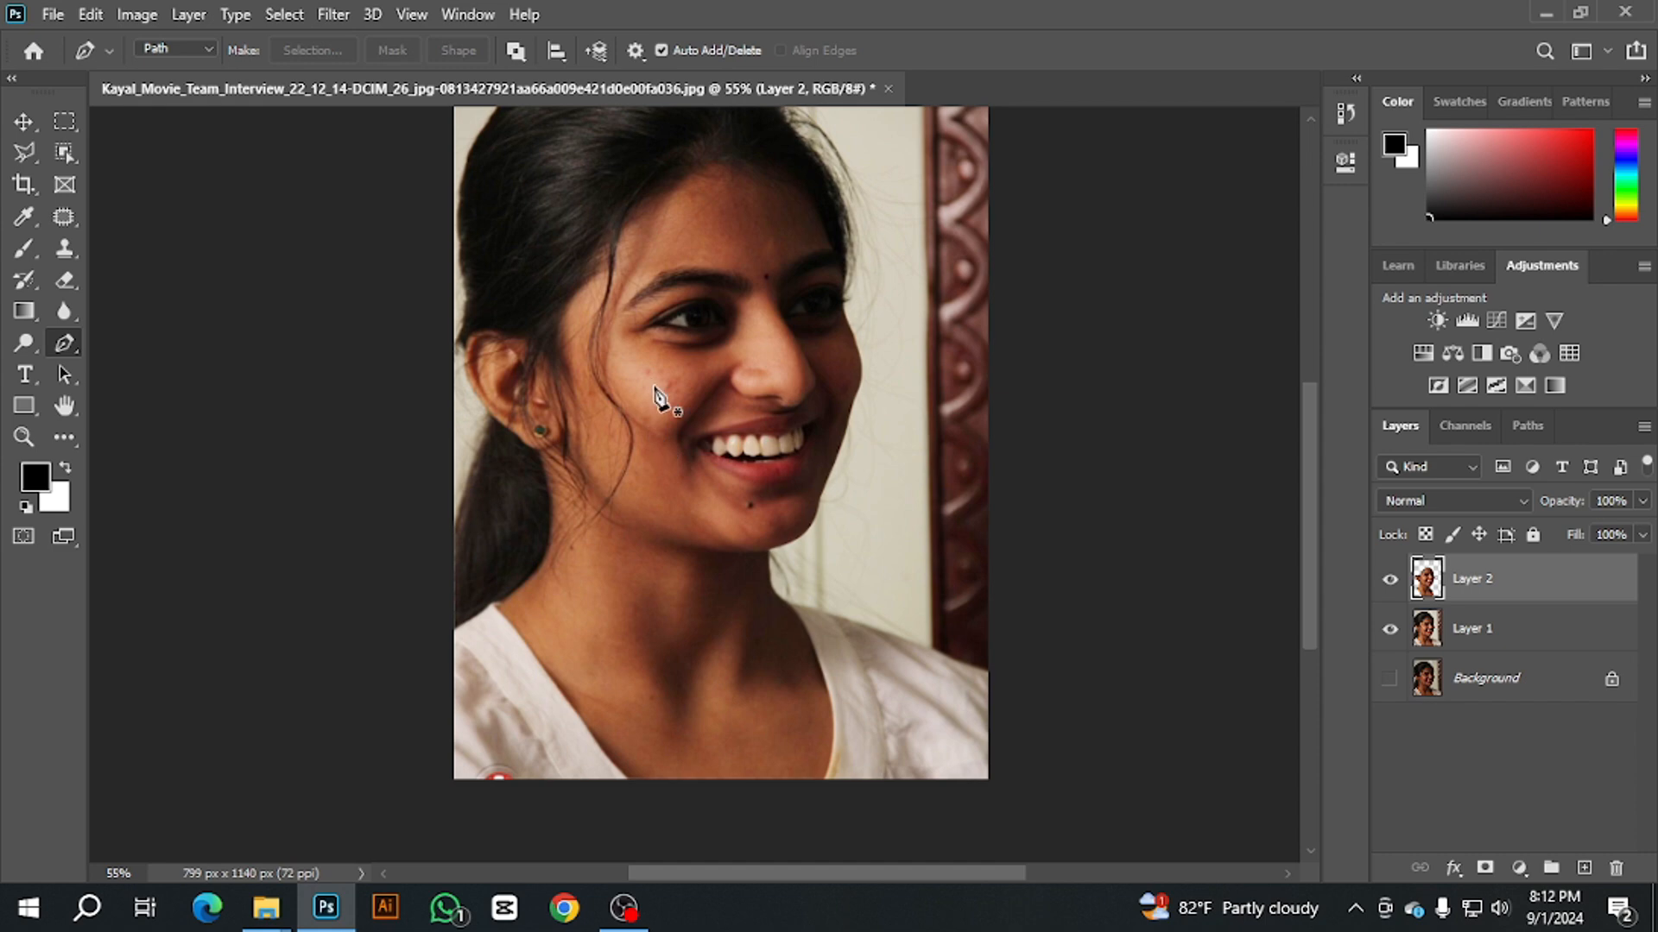
# Step: Remove the dark red spot on the near cheek with the Spot Healing Brush at size 15
pyautogui.scroll(3, 661, 407)
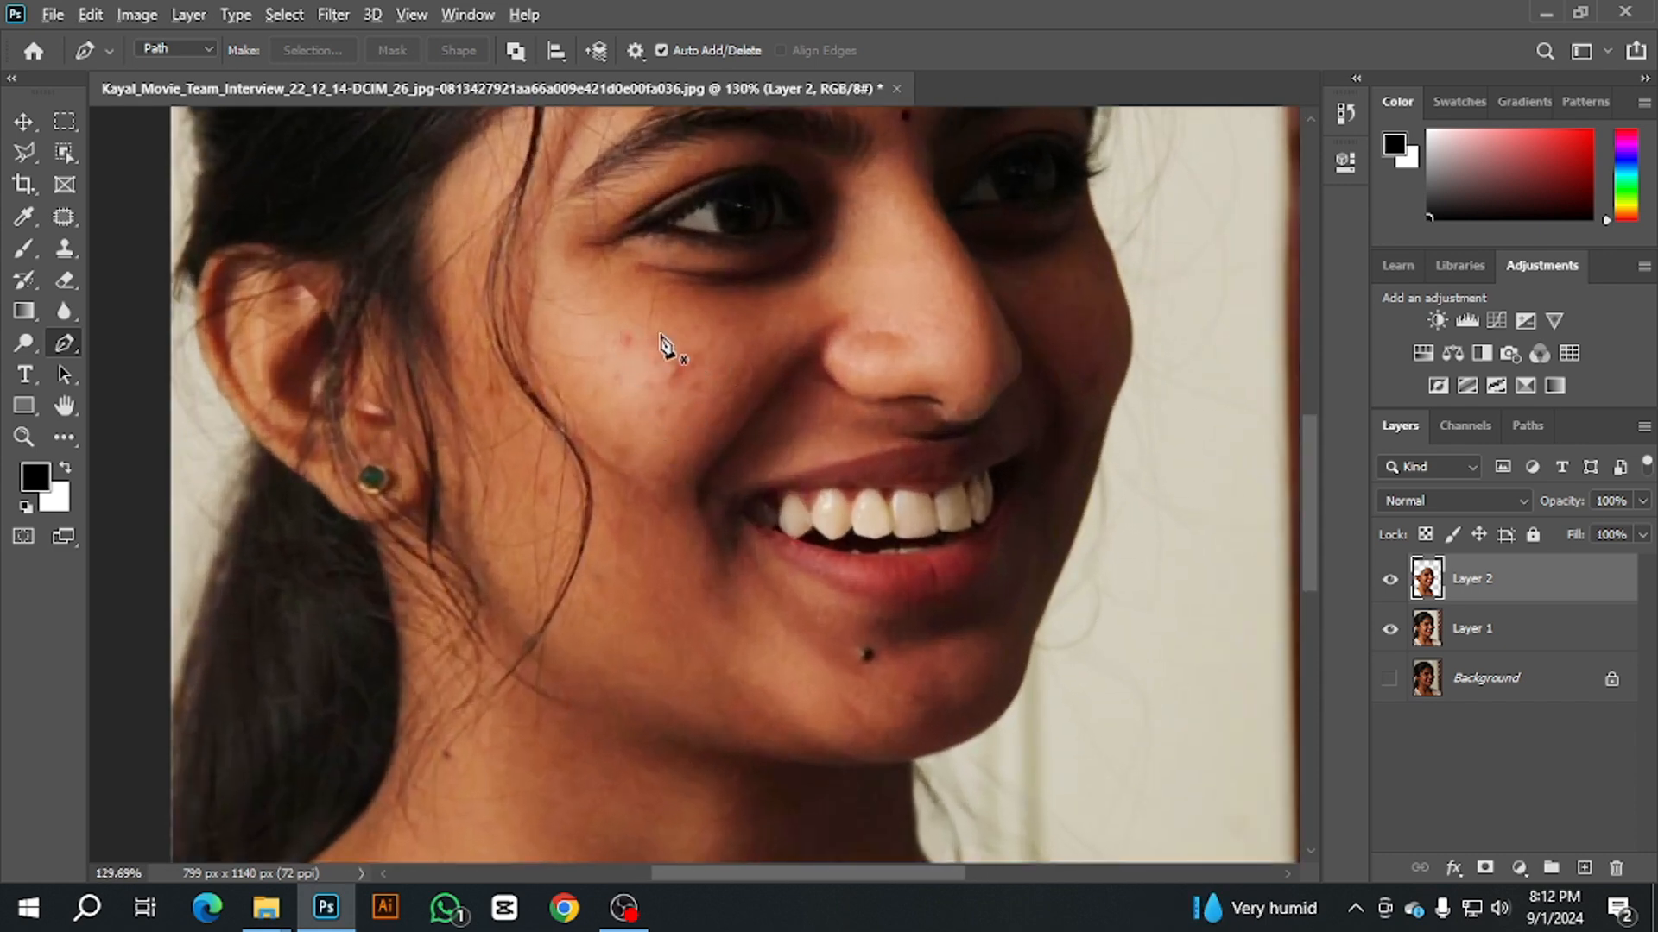
pyautogui.scroll(-3, 670, 355)
pyautogui.scroll(-1, 695, 396)
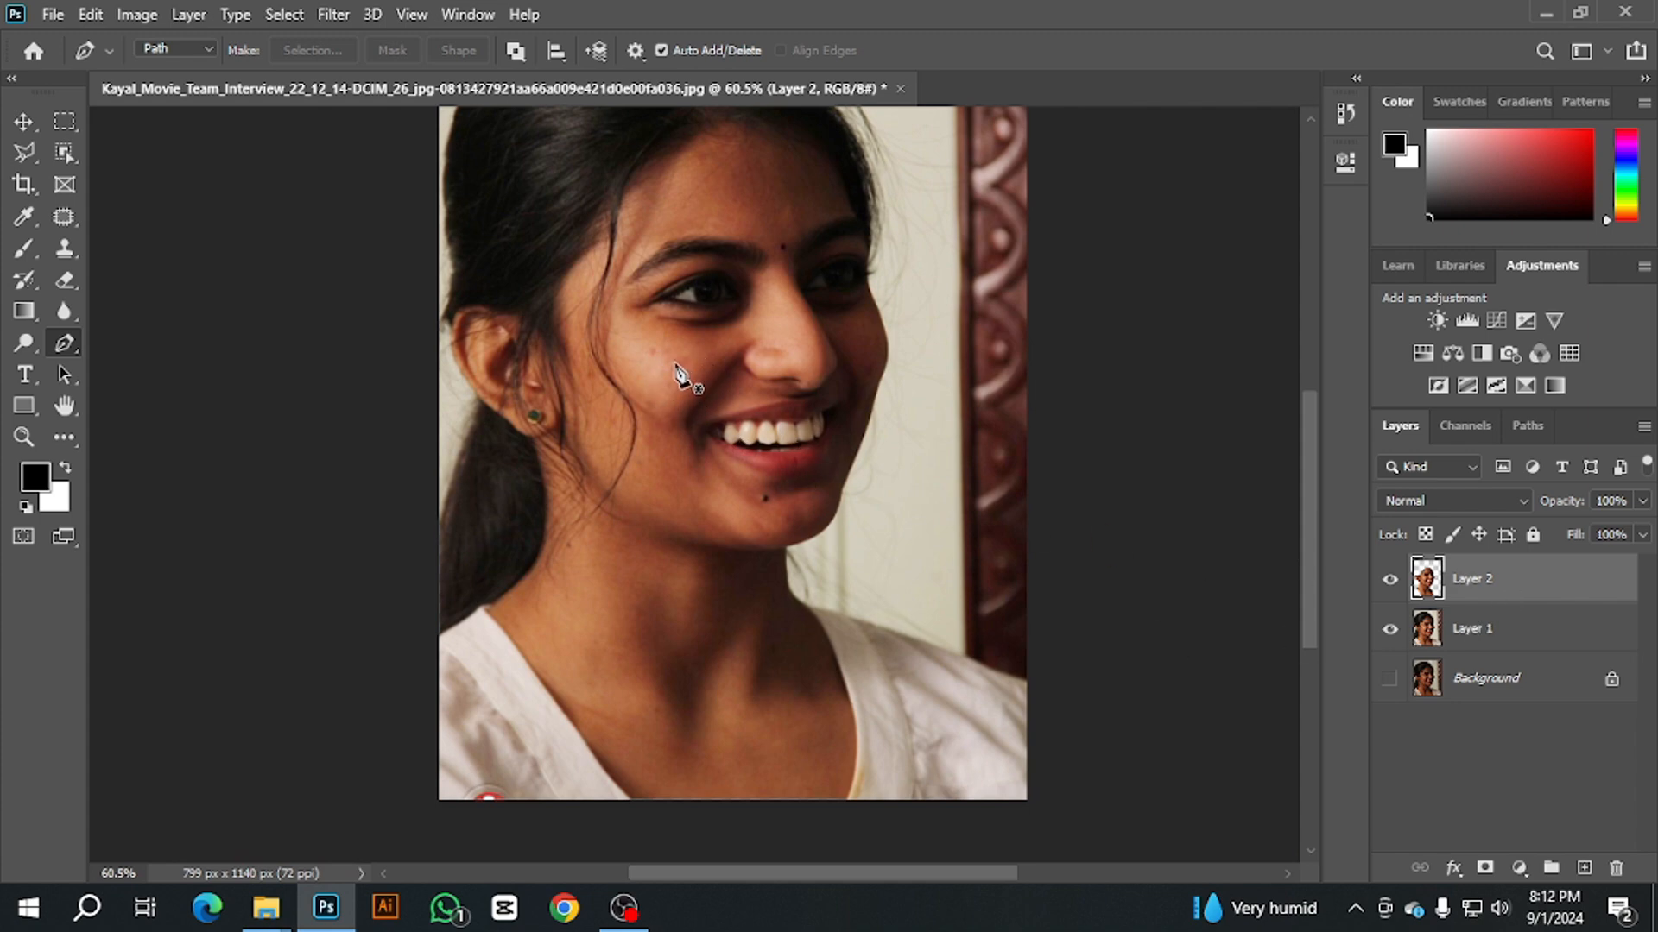
pyautogui.scroll(4, 676, 373)
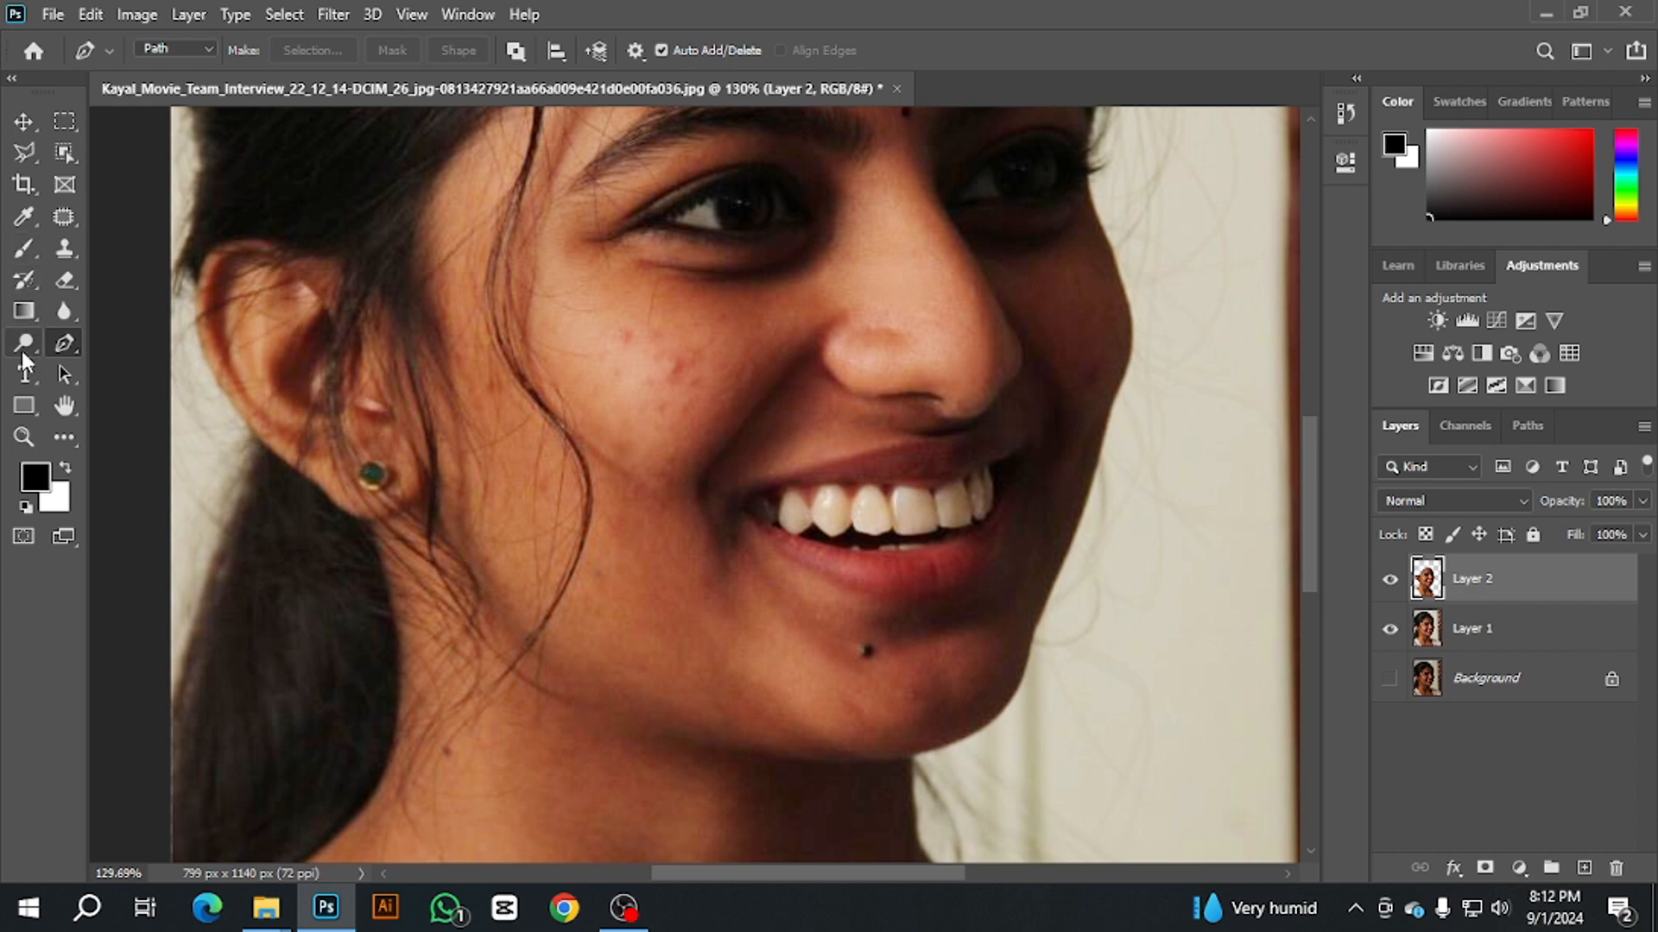
pyautogui.click(64, 284)
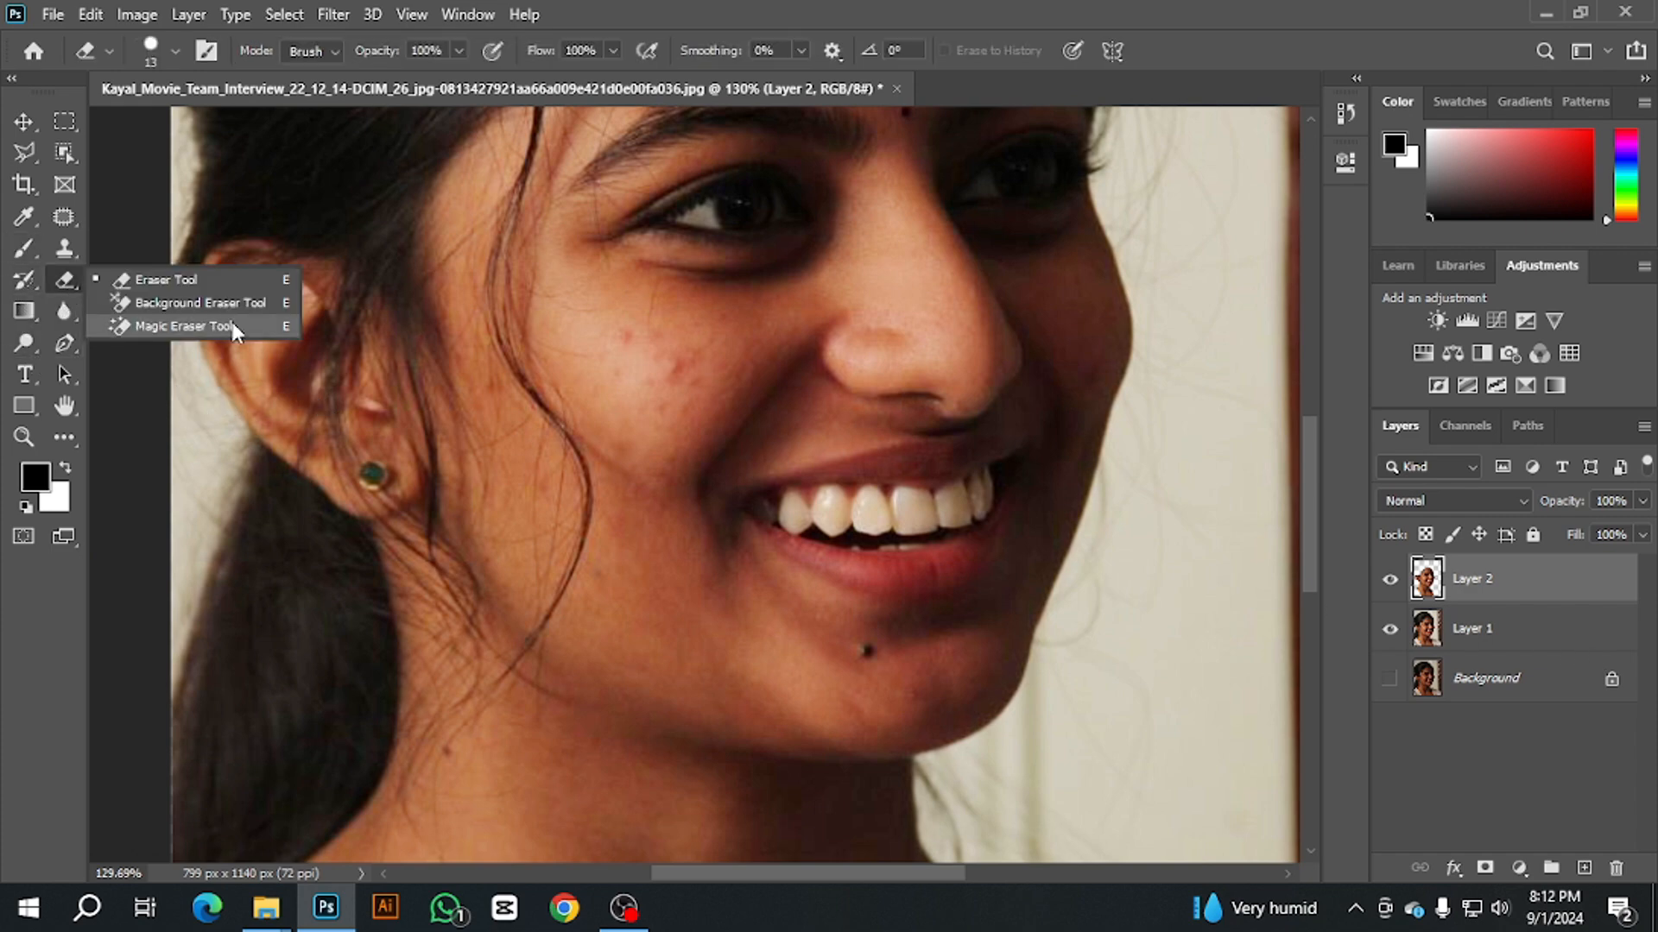
pyautogui.click(59, 226)
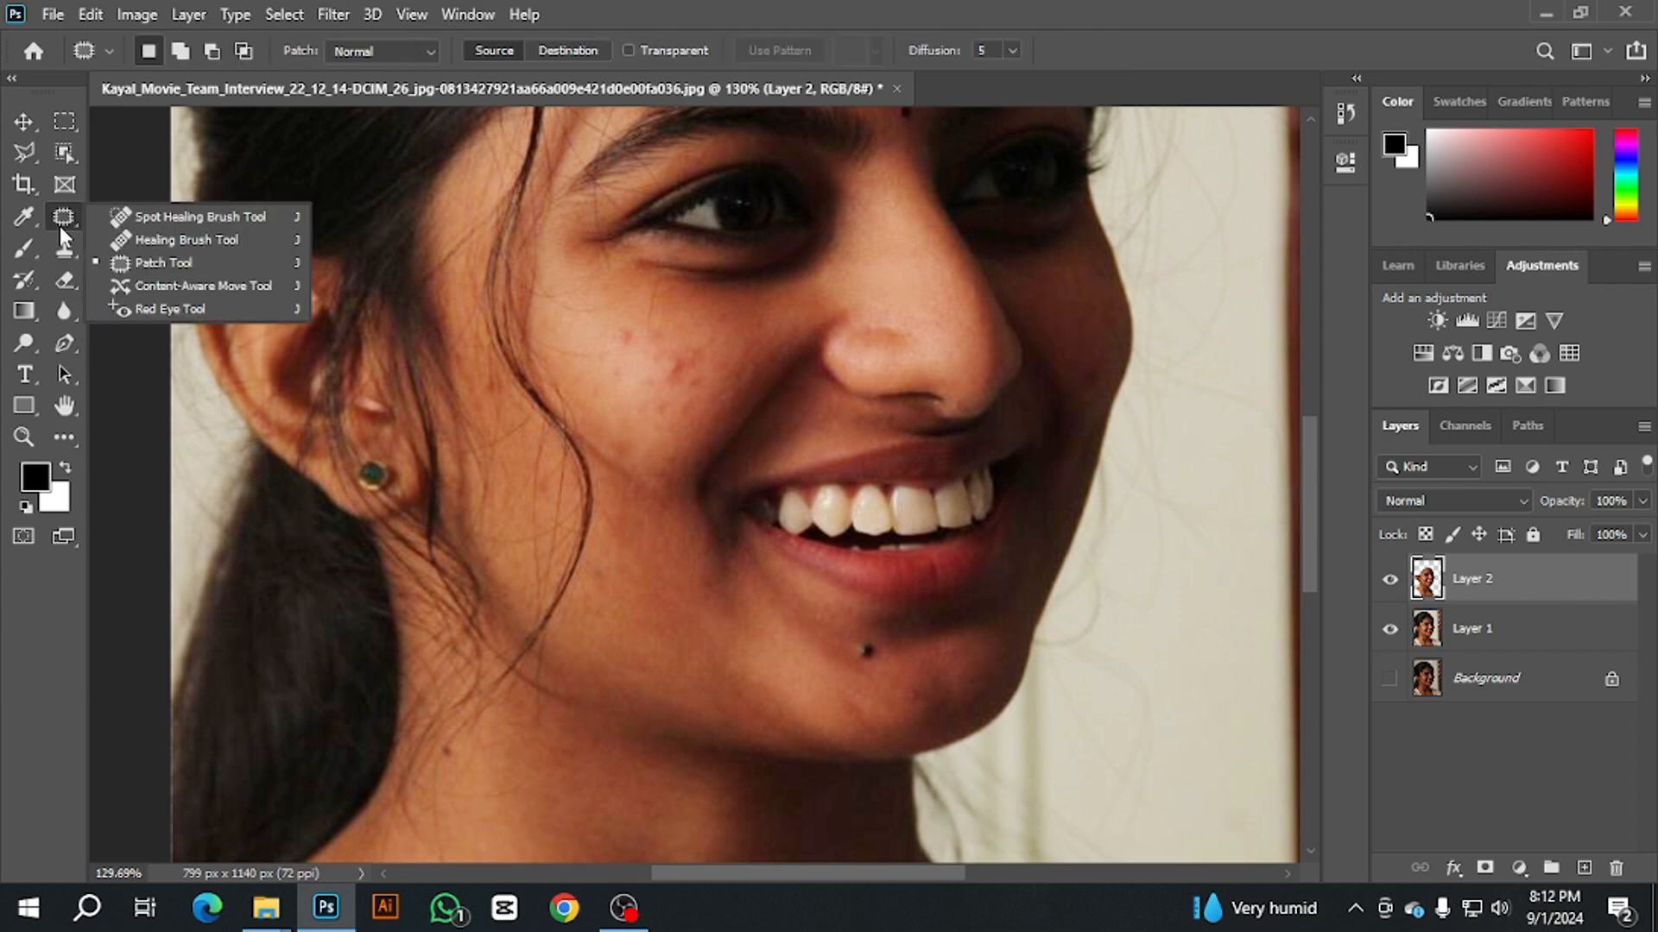
pyautogui.click(197, 216)
pyautogui.scroll(5, 647, 388)
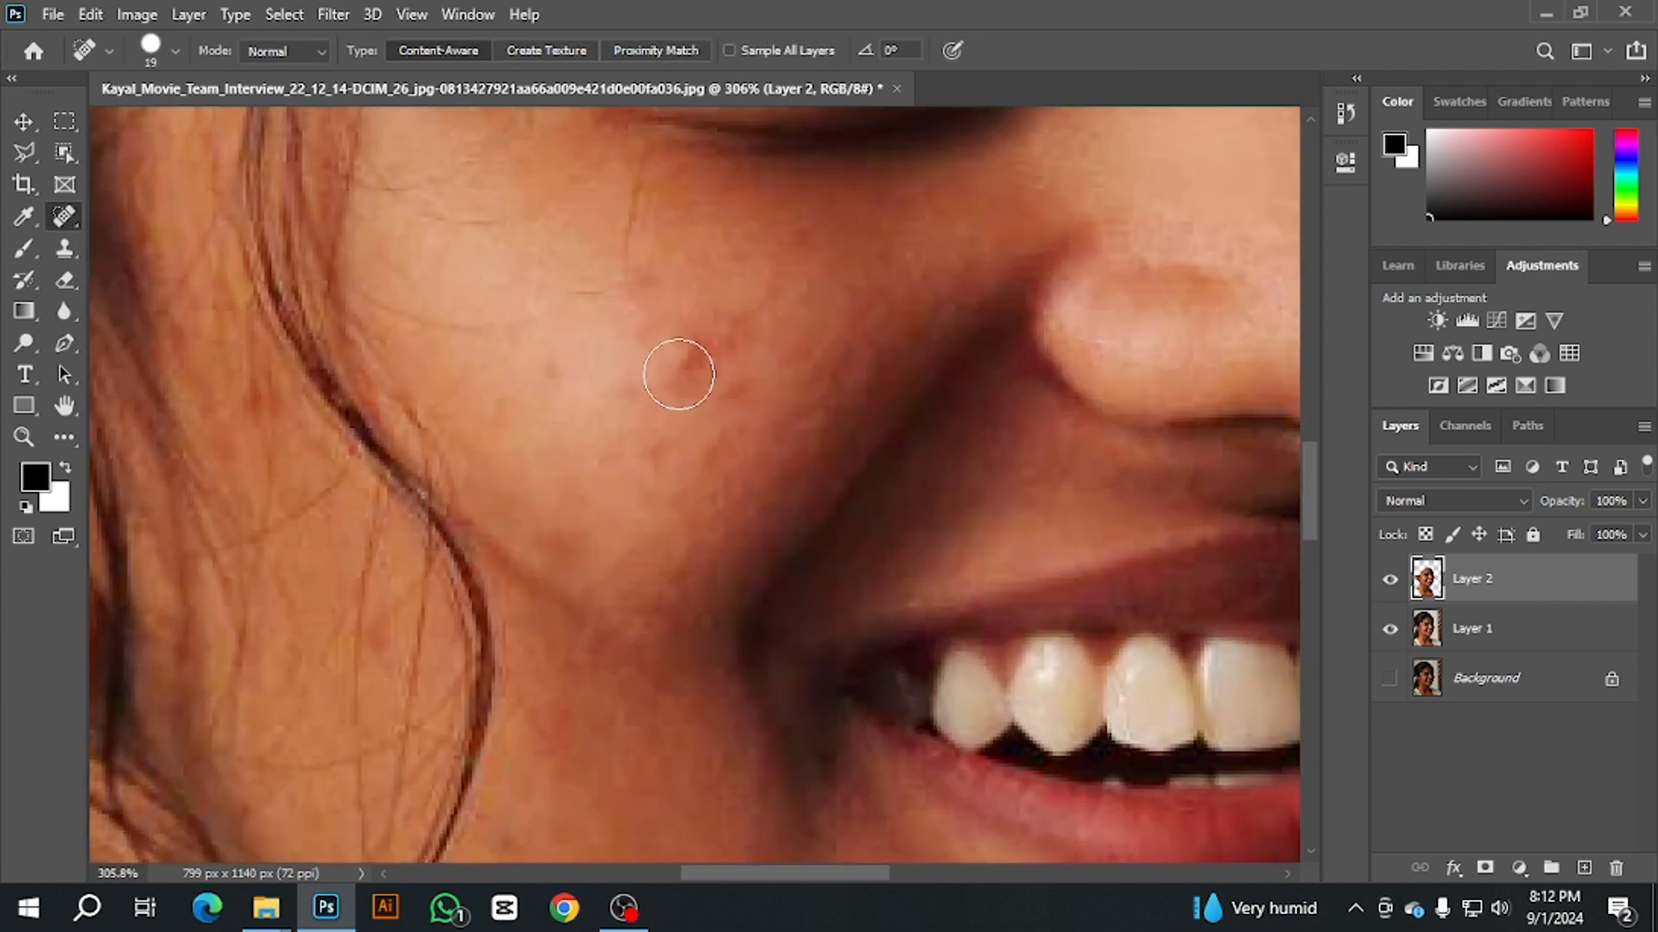
pyautogui.press(']')
pyautogui.click(686, 363)
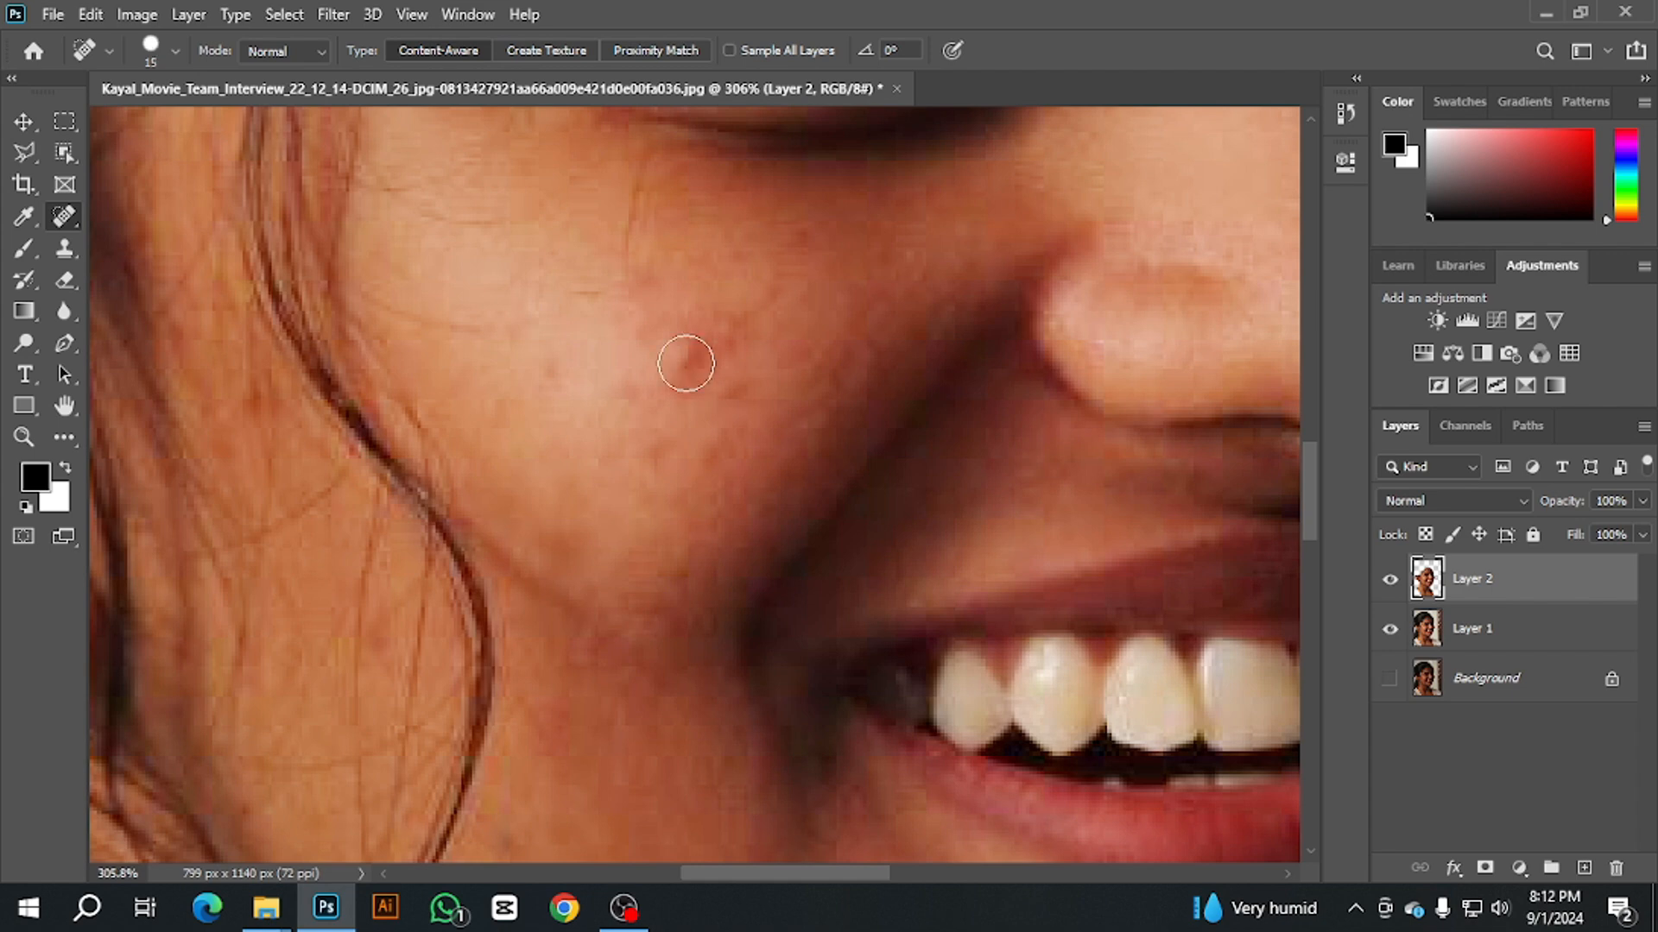
pyautogui.press('[')
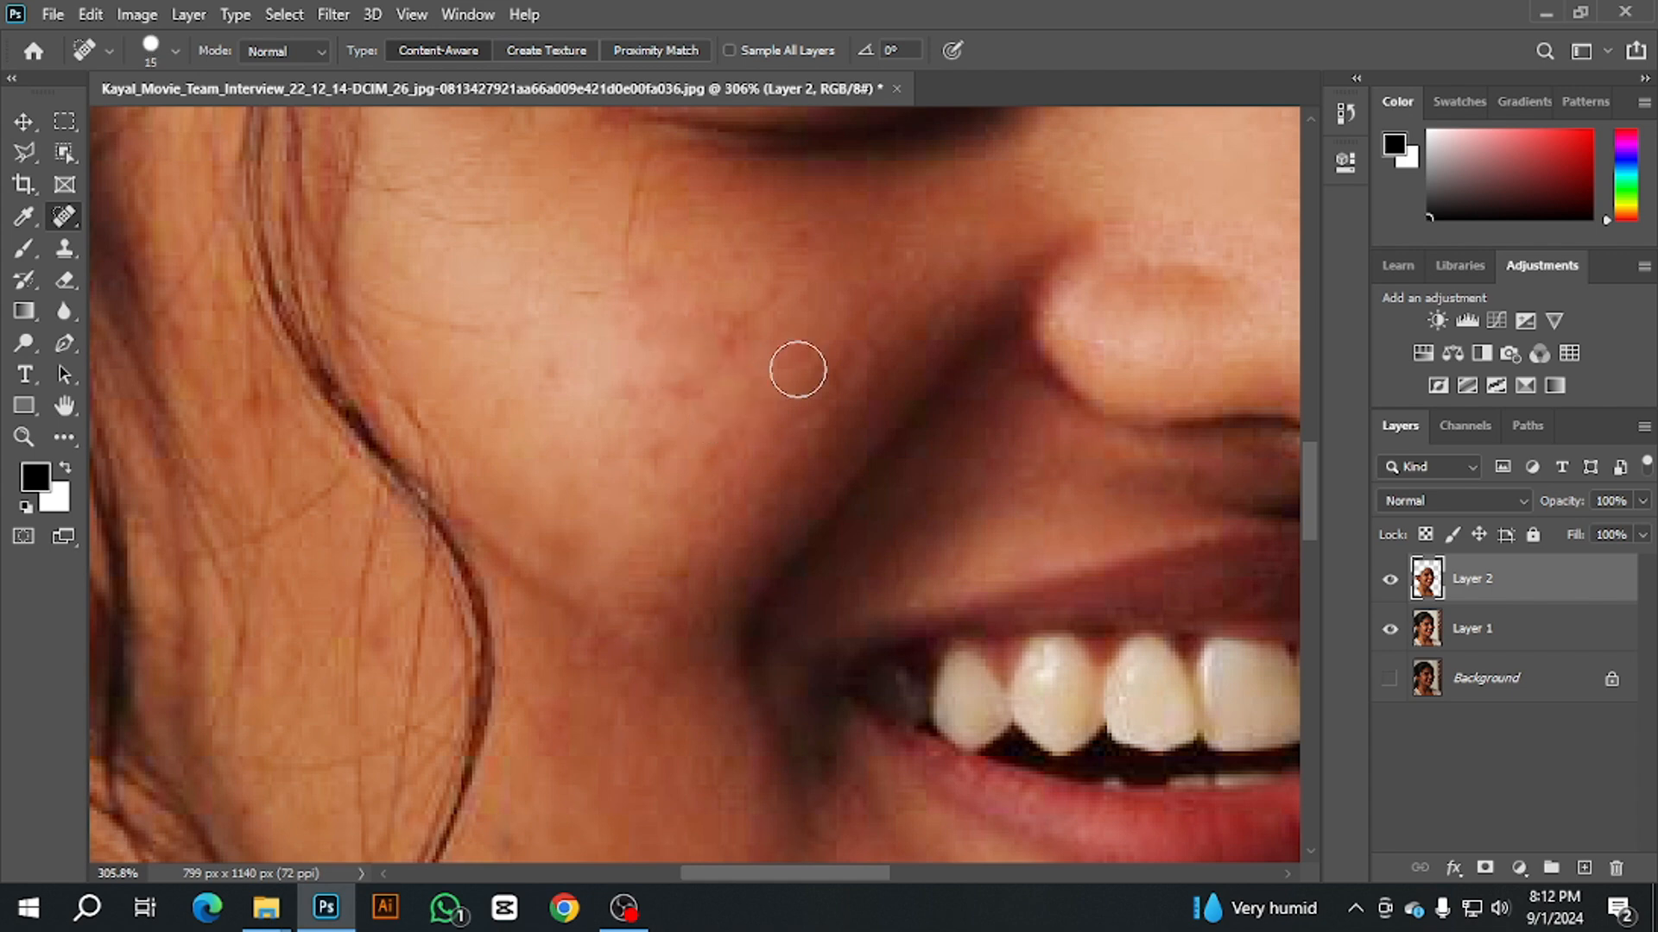
# Step: Heal the remaining small blemishes across the middle and lower part of the near cheek
pyautogui.click(659, 453)
pyautogui.click(544, 373)
pyautogui.click(671, 449)
pyautogui.click(699, 446)
pyautogui.click(680, 389)
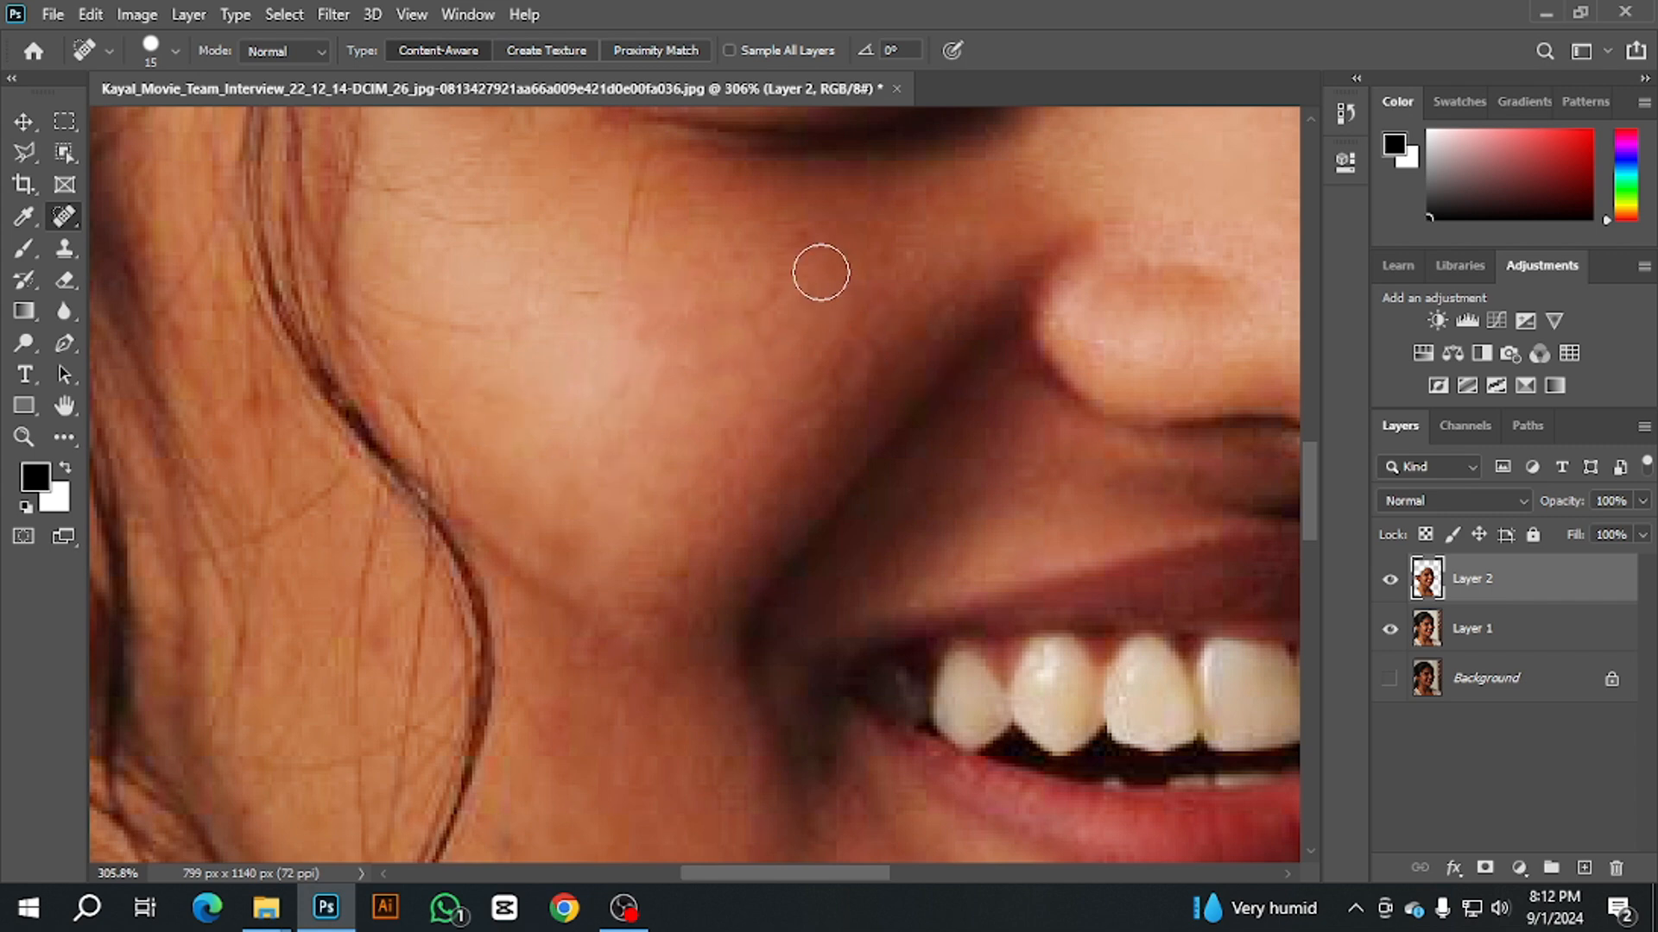
pyautogui.click(559, 543)
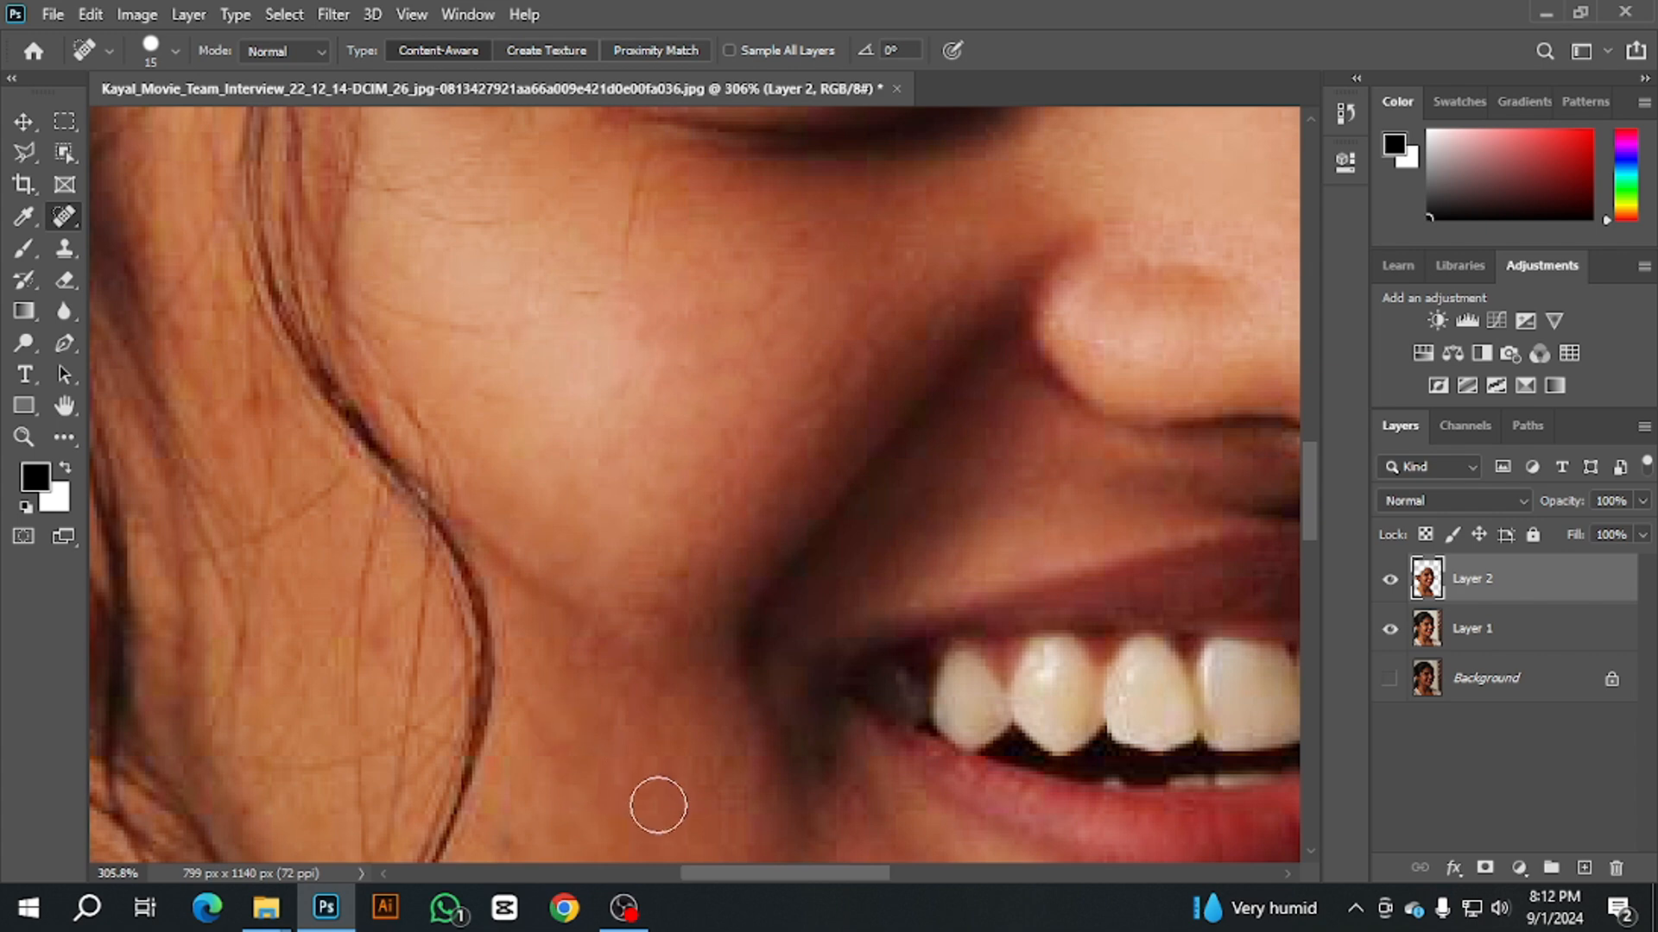
# Step: Sample the light skin tone from the near cheek as the foreground colour with the Eyedropper
pyautogui.scroll(-2, 625, 691)
pyautogui.scroll(-3, 652, 684)
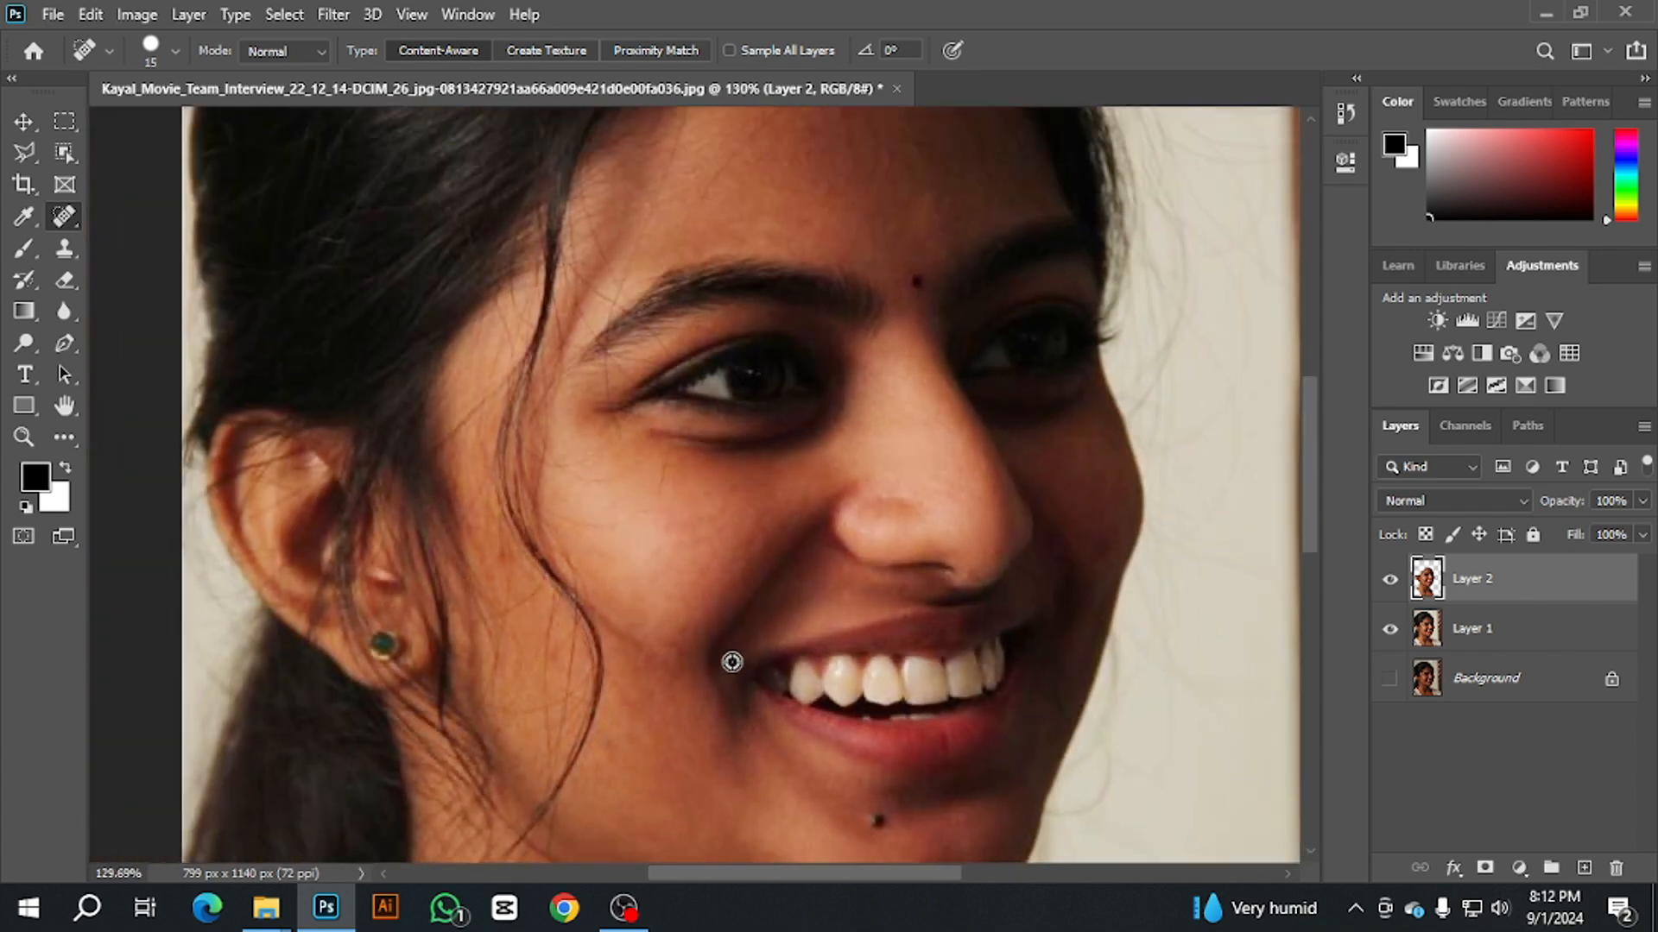
pyautogui.scroll(-1, 973, 630)
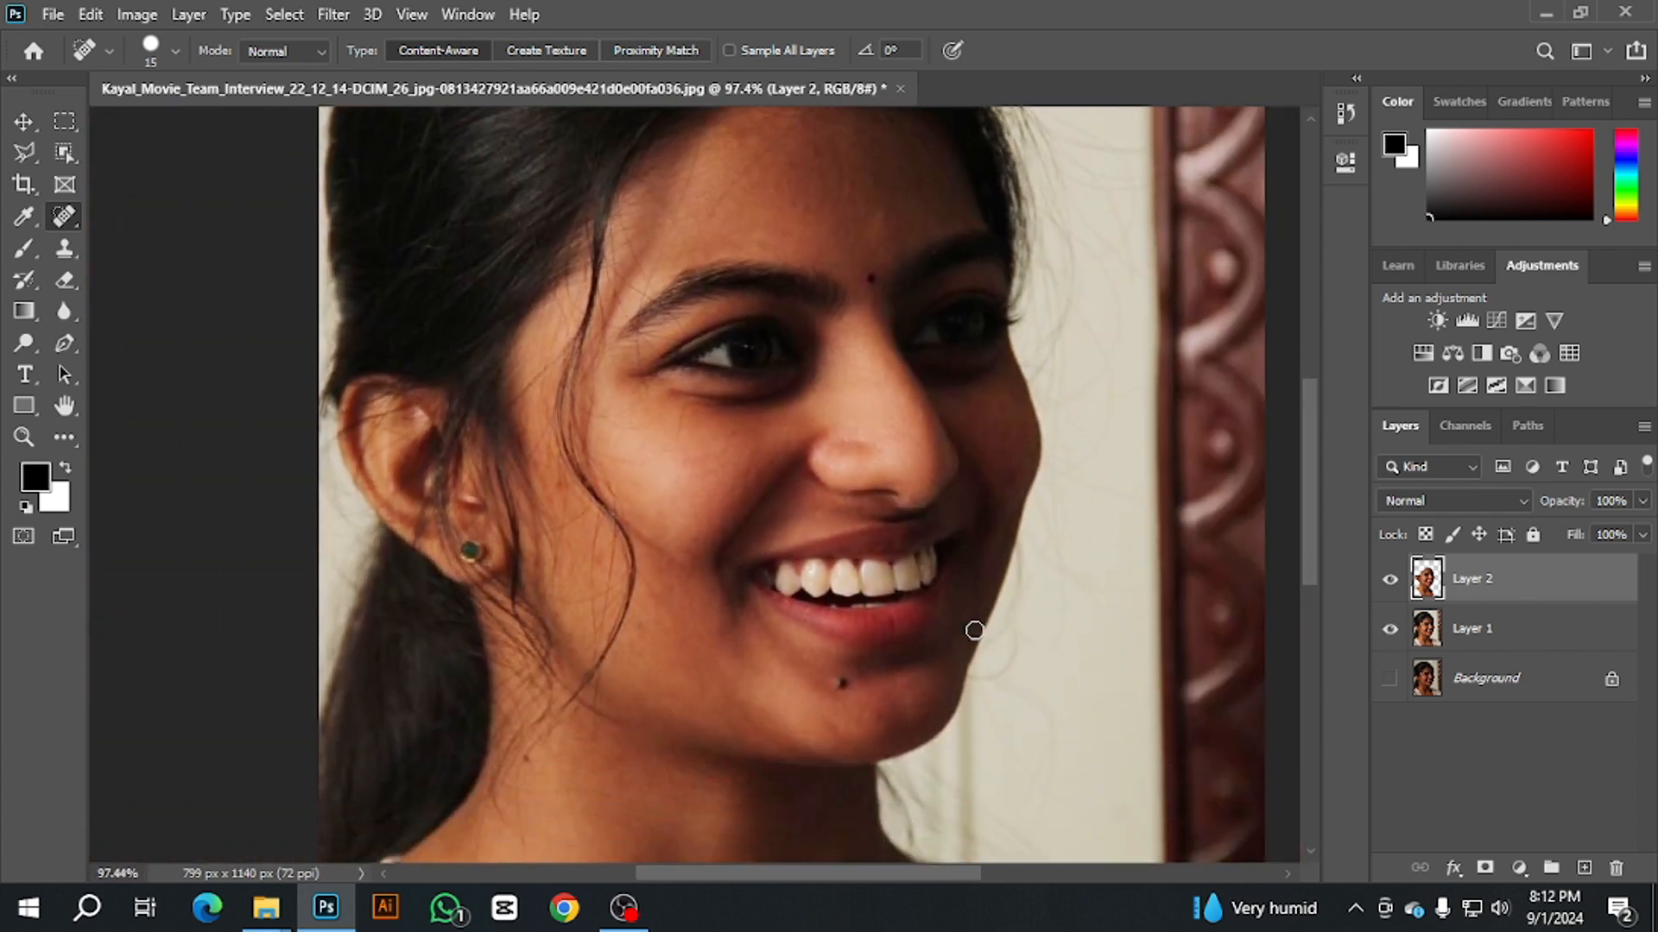
pyautogui.scroll(-1, 822, 569)
pyautogui.scroll(-1, 819, 566)
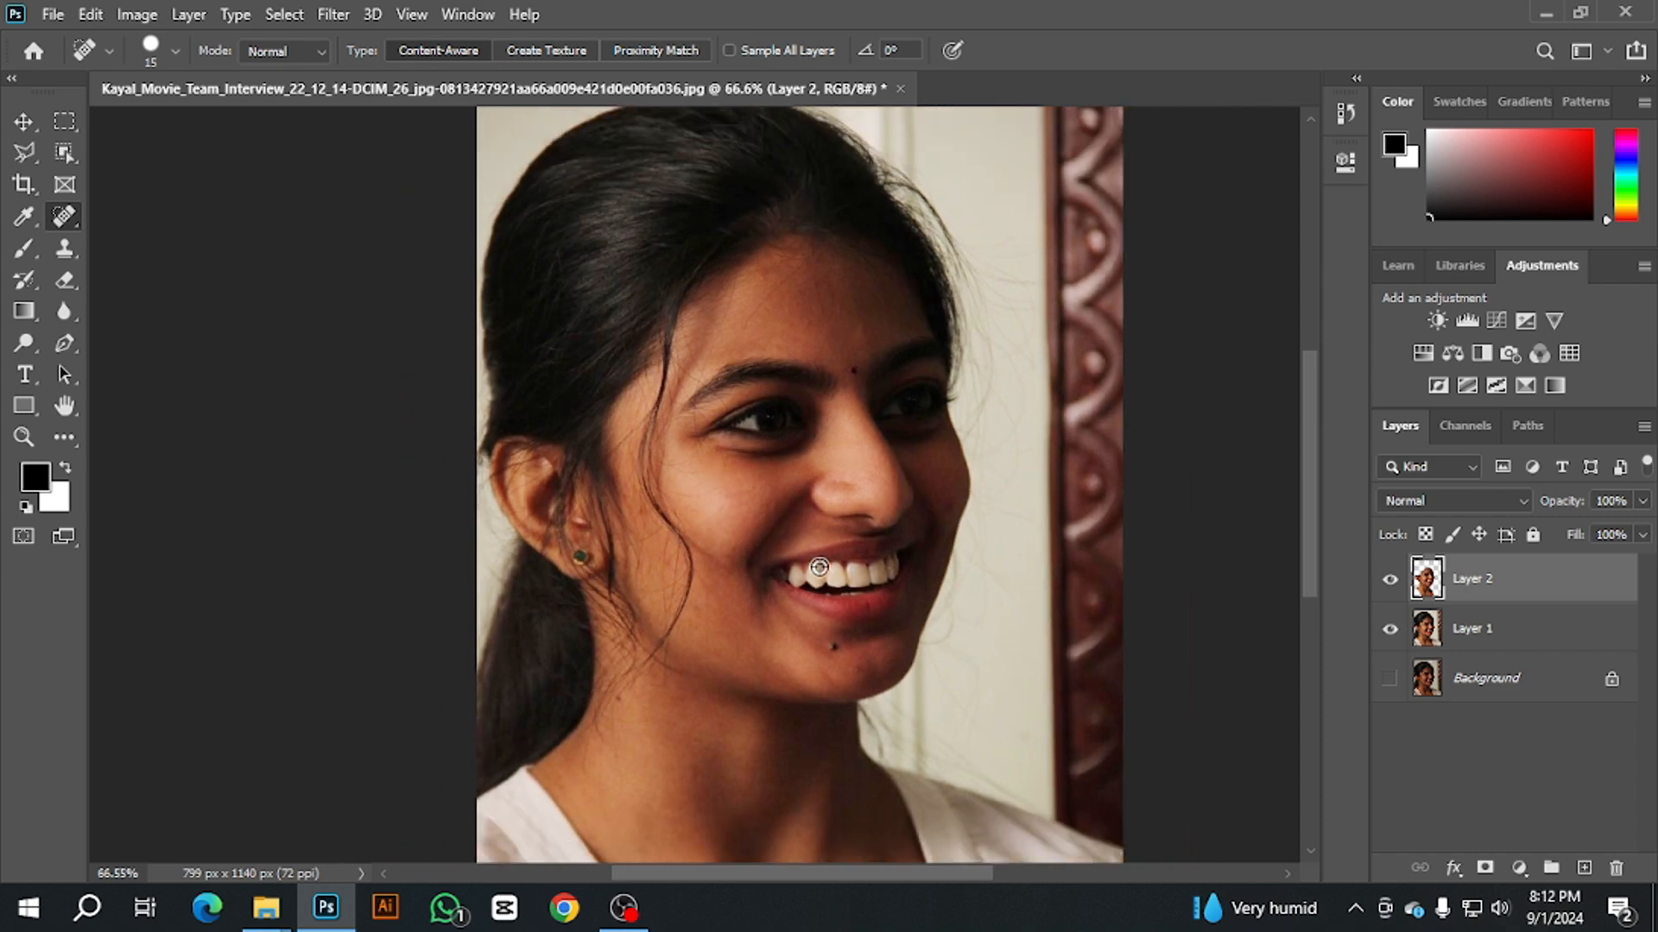
pyautogui.scroll(-1, 819, 567)
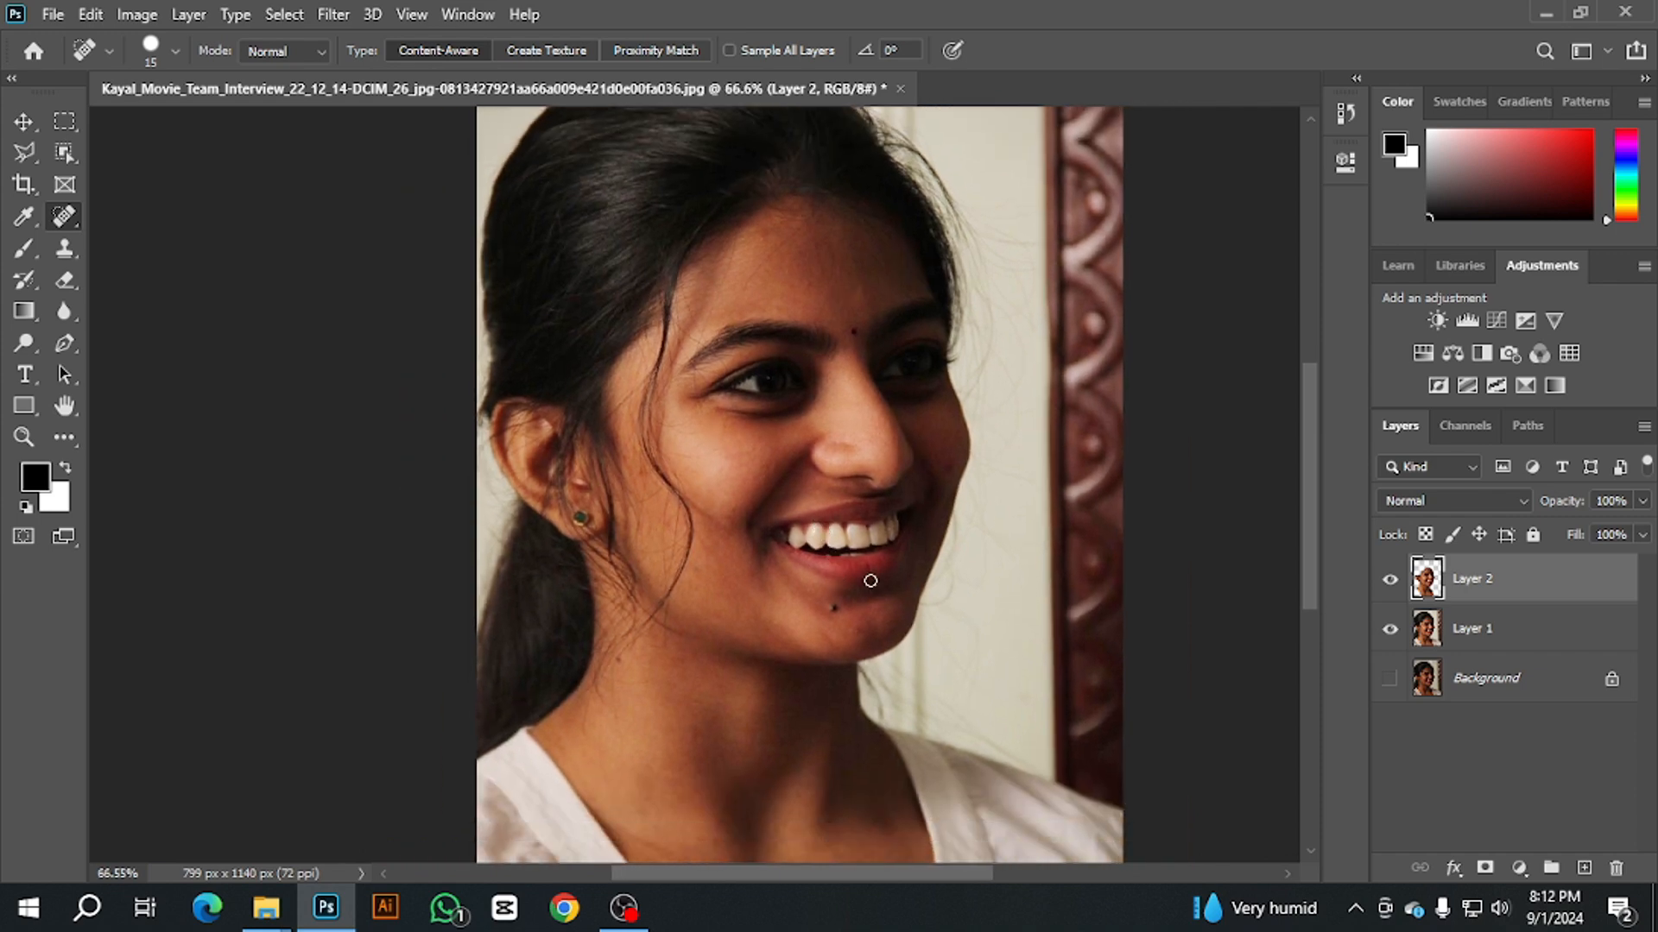
pyautogui.scroll(-1, 869, 581)
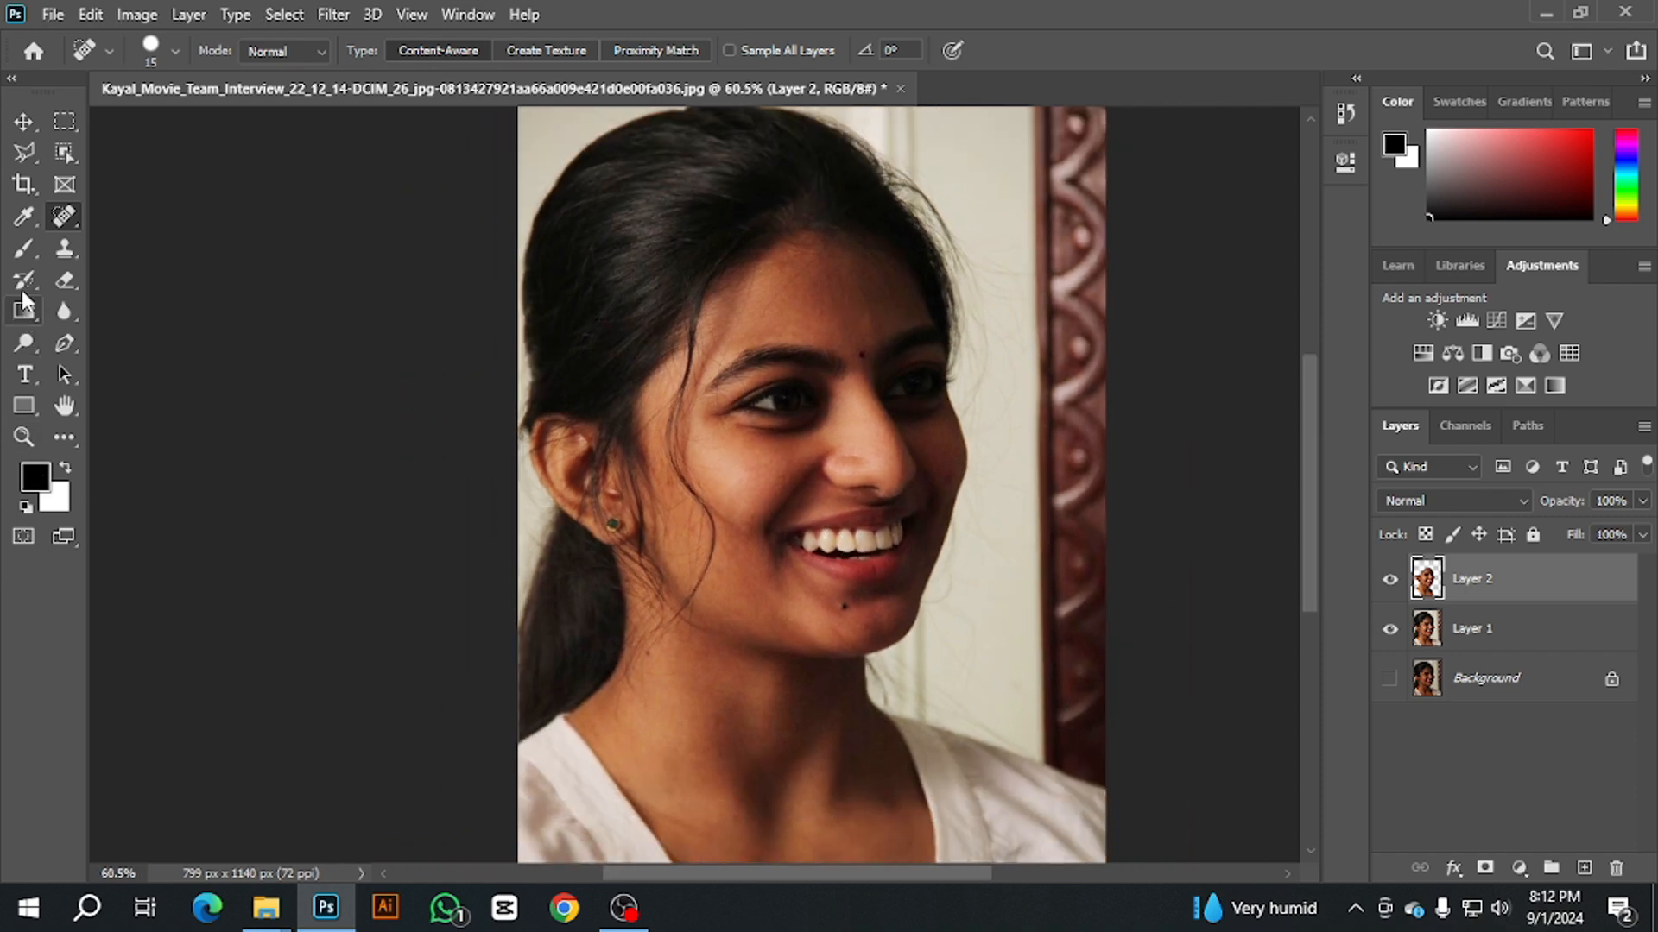
pyautogui.click(24, 215)
pyautogui.scroll(2, 725, 484)
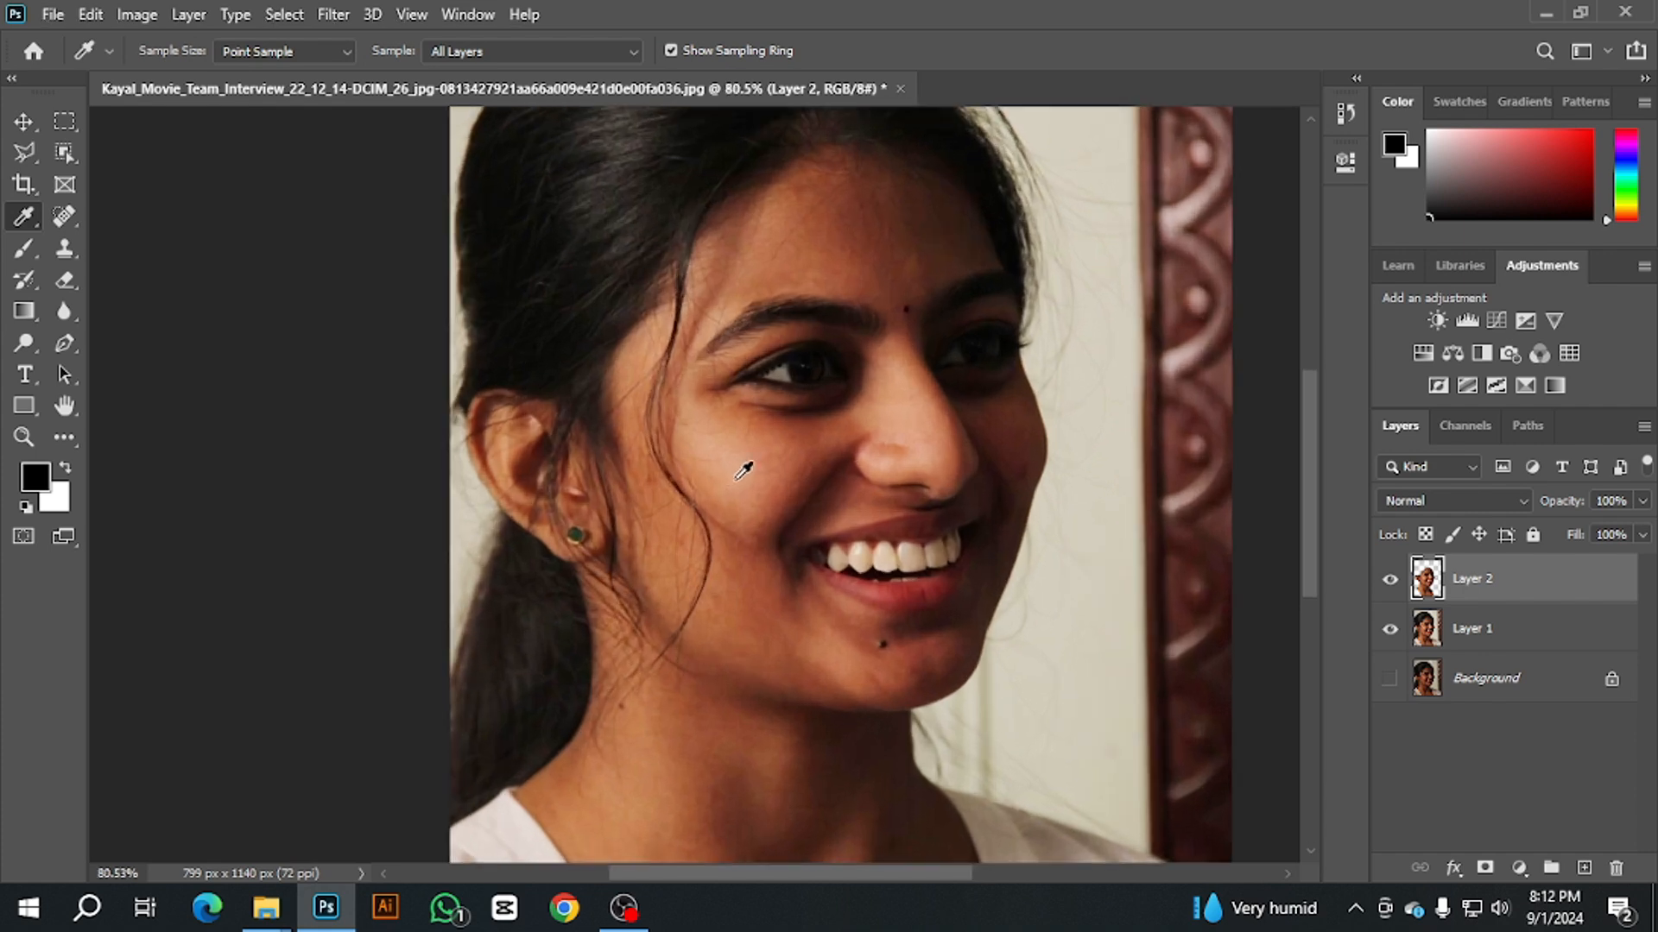
pyautogui.click(749, 456)
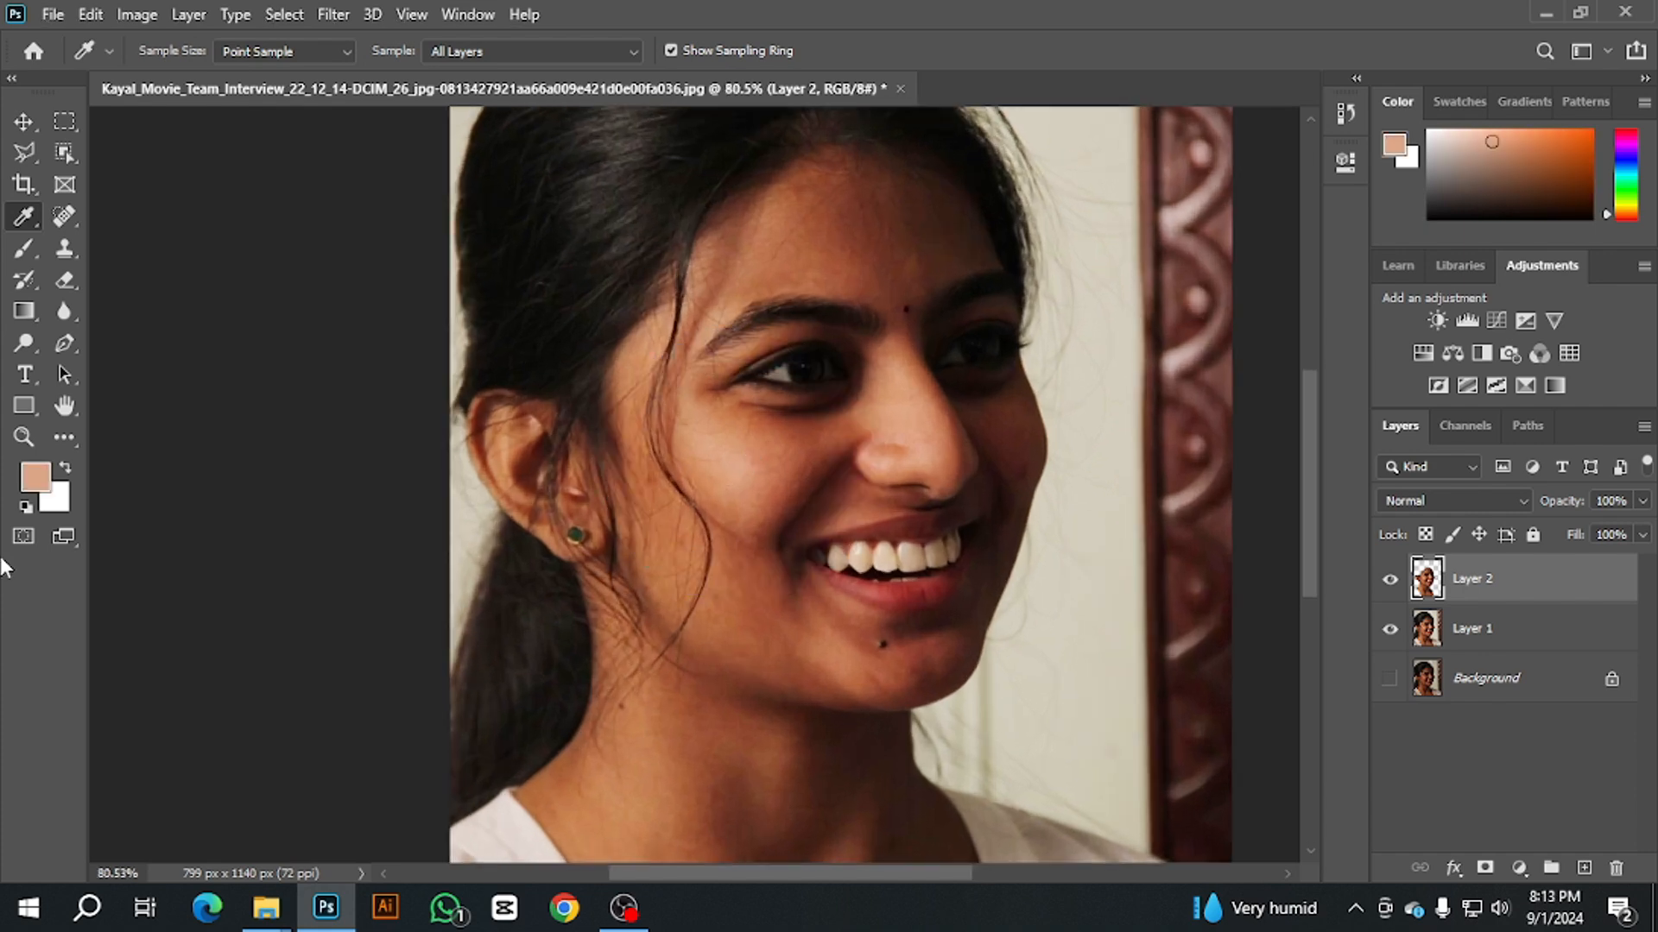
# Step: Change the foreground colour to a slightly lighter, paler peach of the same hue
pyautogui.click(39, 480)
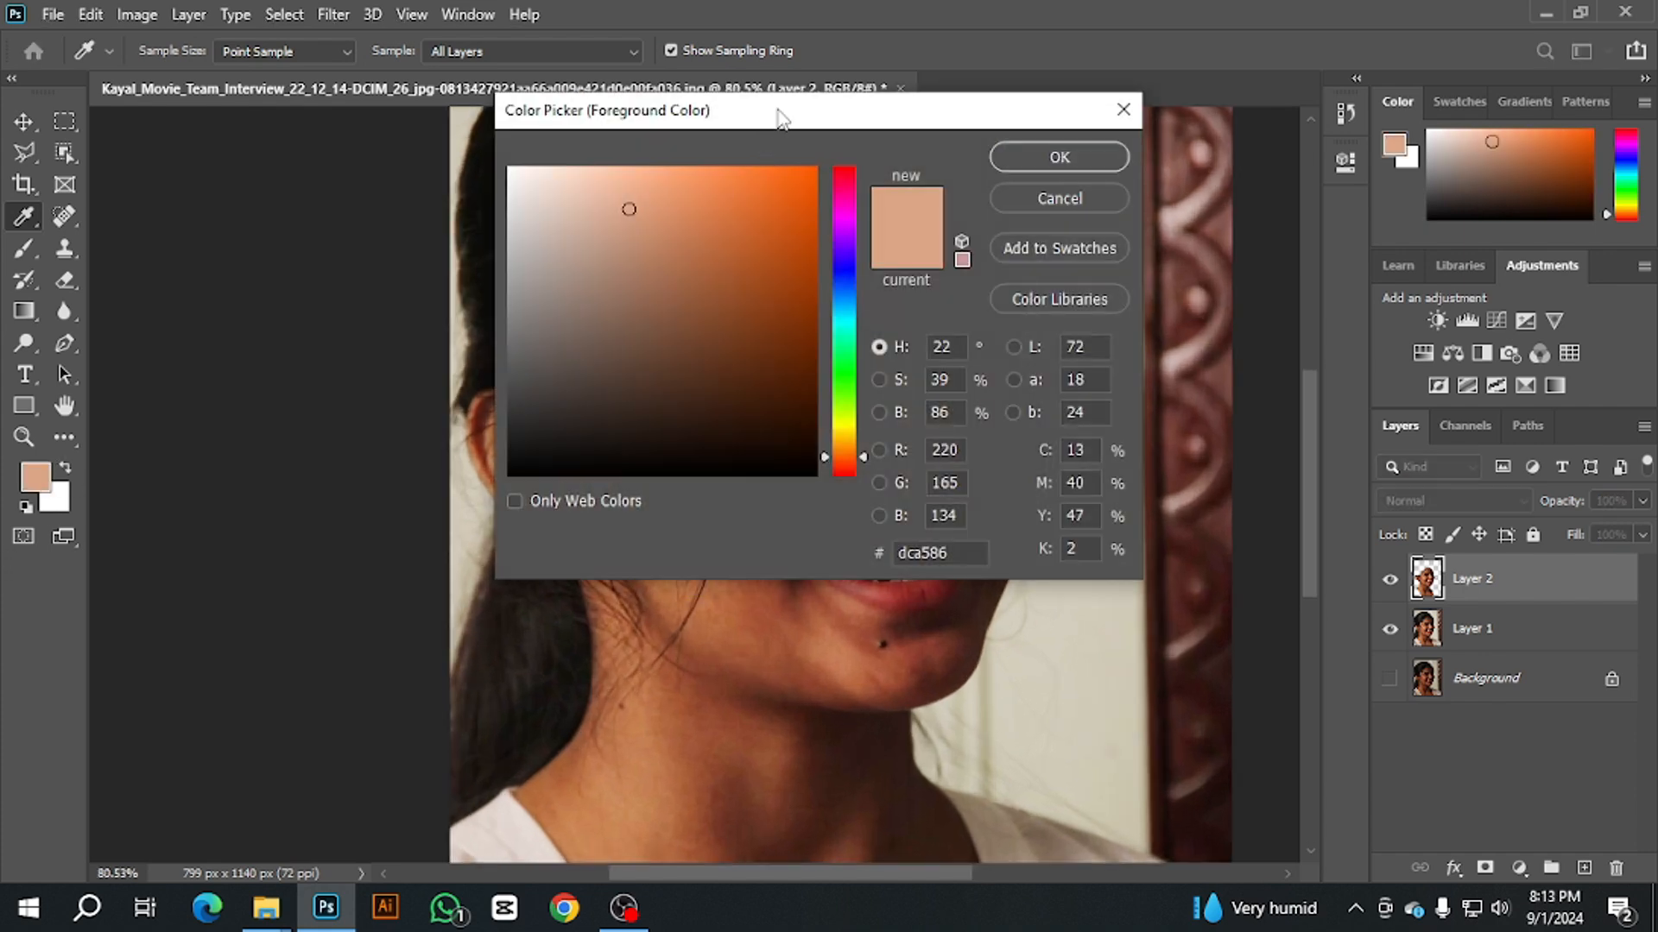
pyautogui.moveTo(781, 110); pyautogui.dragTo(1009, 221)
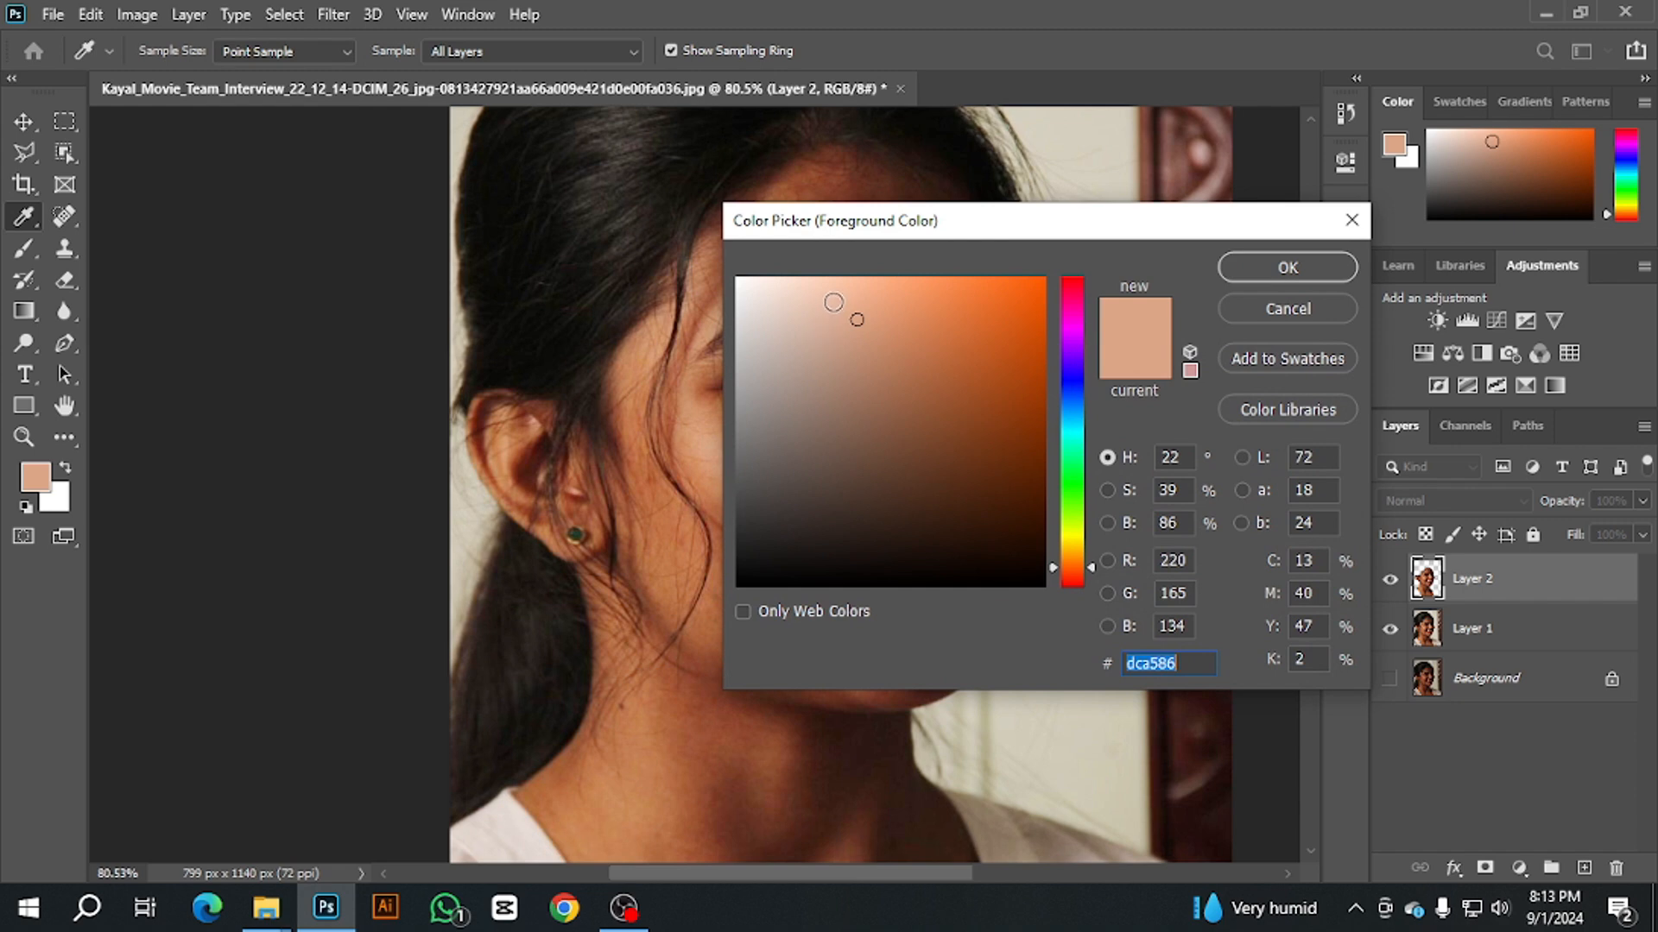
pyautogui.click(832, 298)
pyautogui.click(1292, 270)
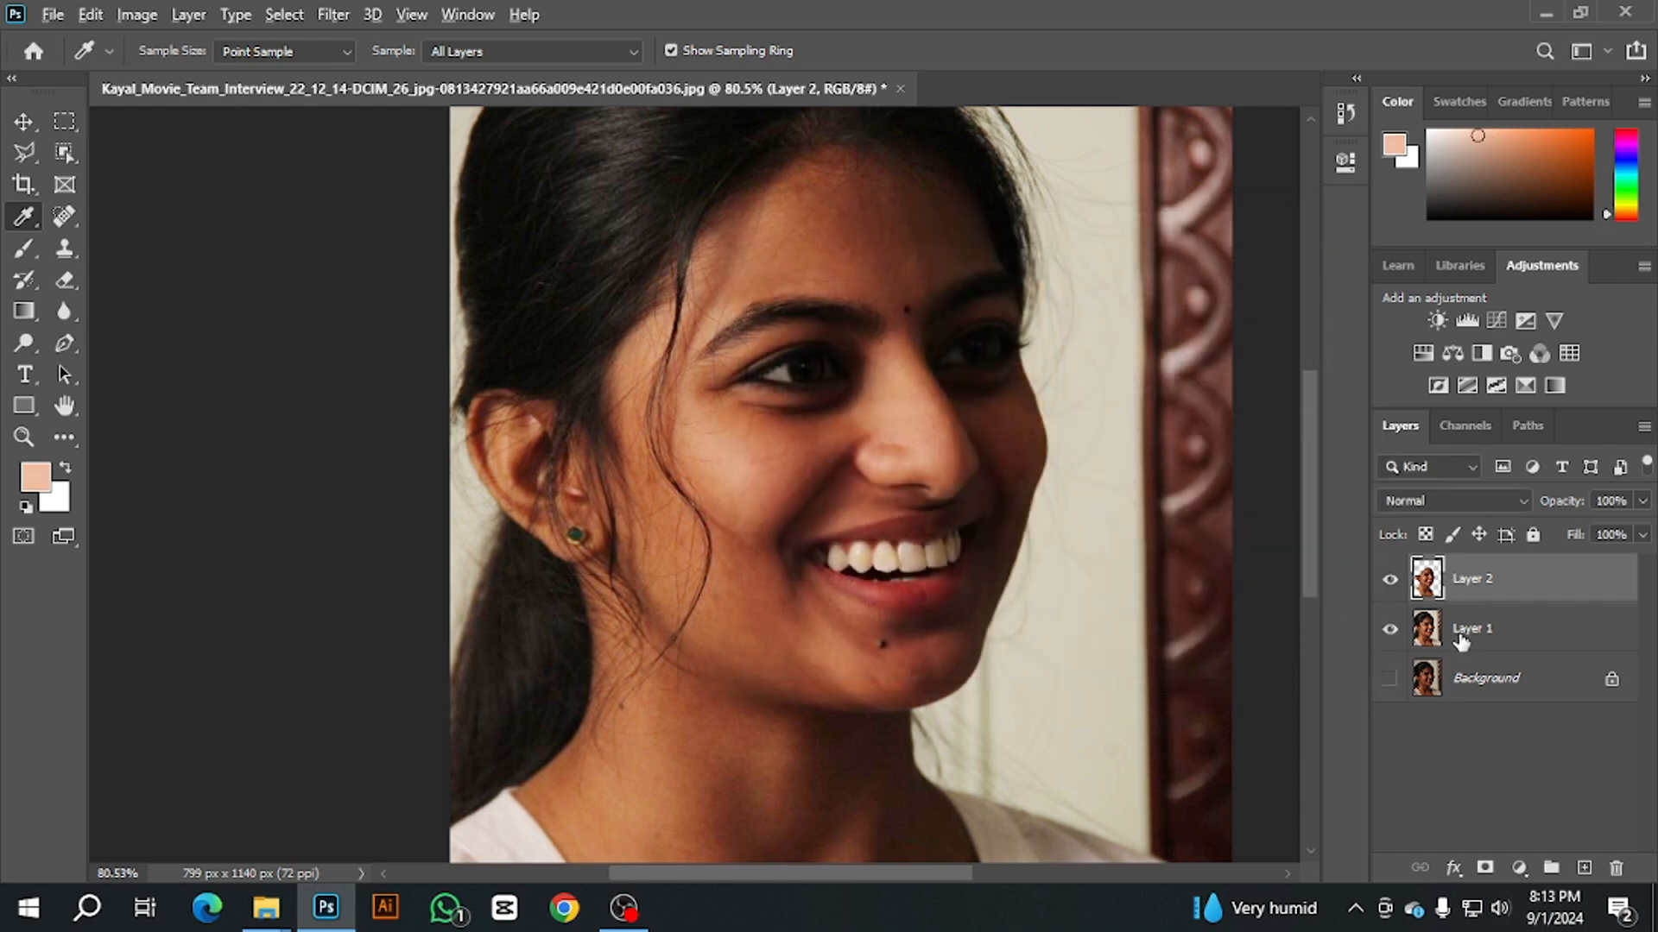
# Step: Try filling Layer 2 with the peach foreground colour without a selection, and undo the fill
pyautogui.hotkey('alt', 'BackSpace')
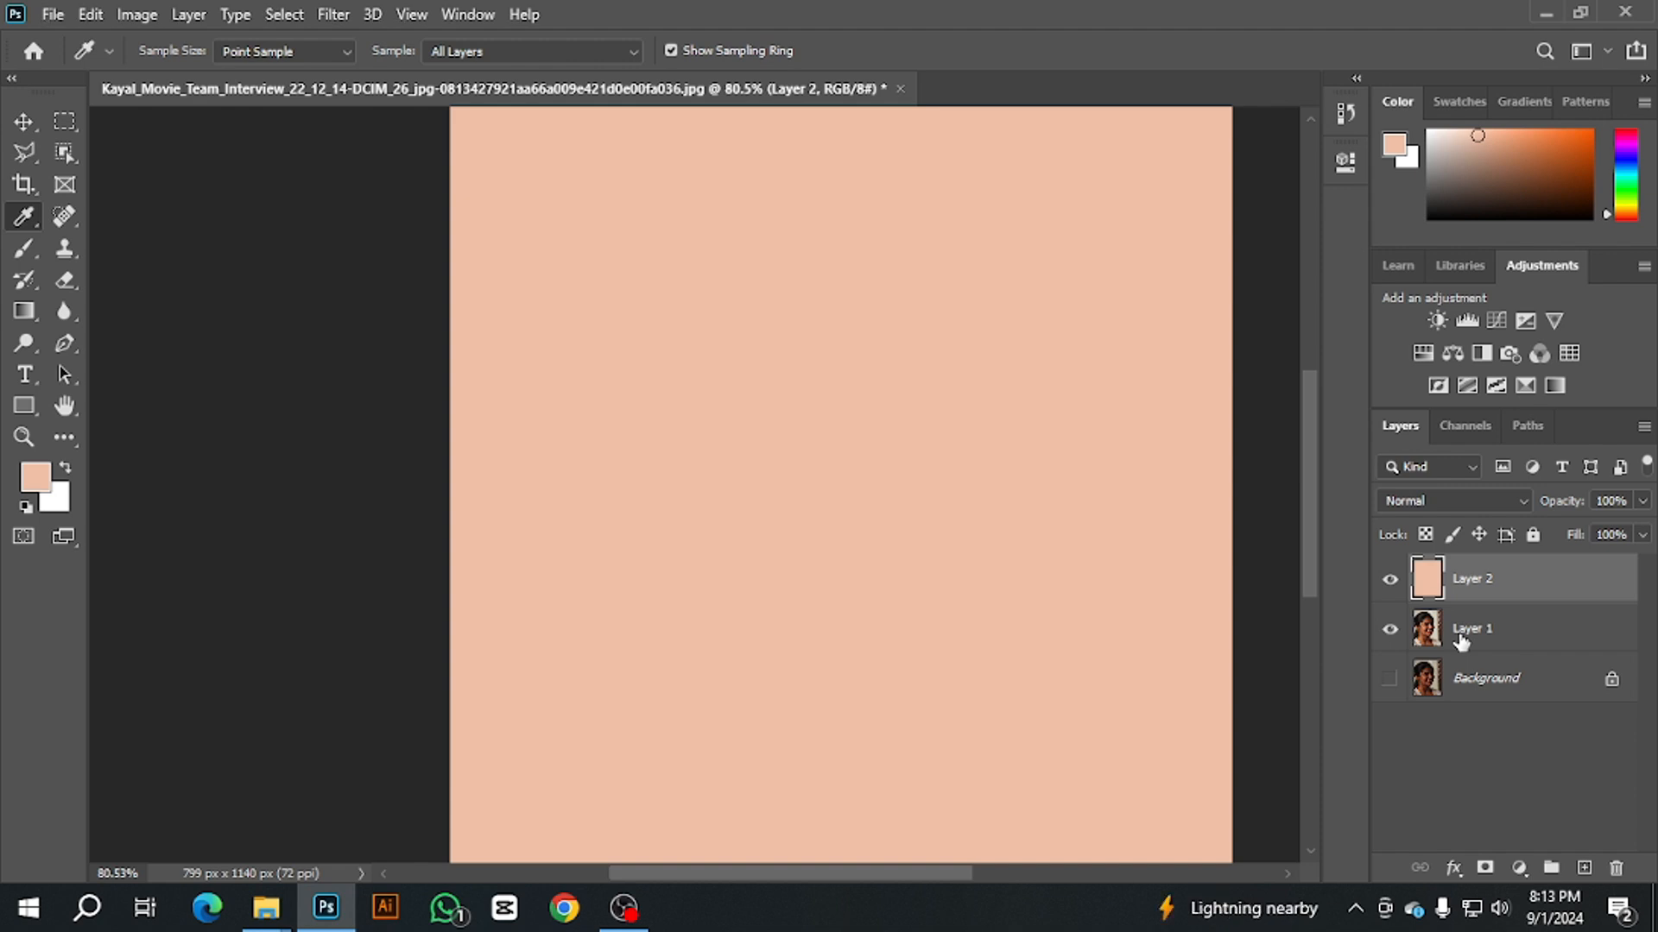
pyautogui.hotkey('ctrl', 'z')
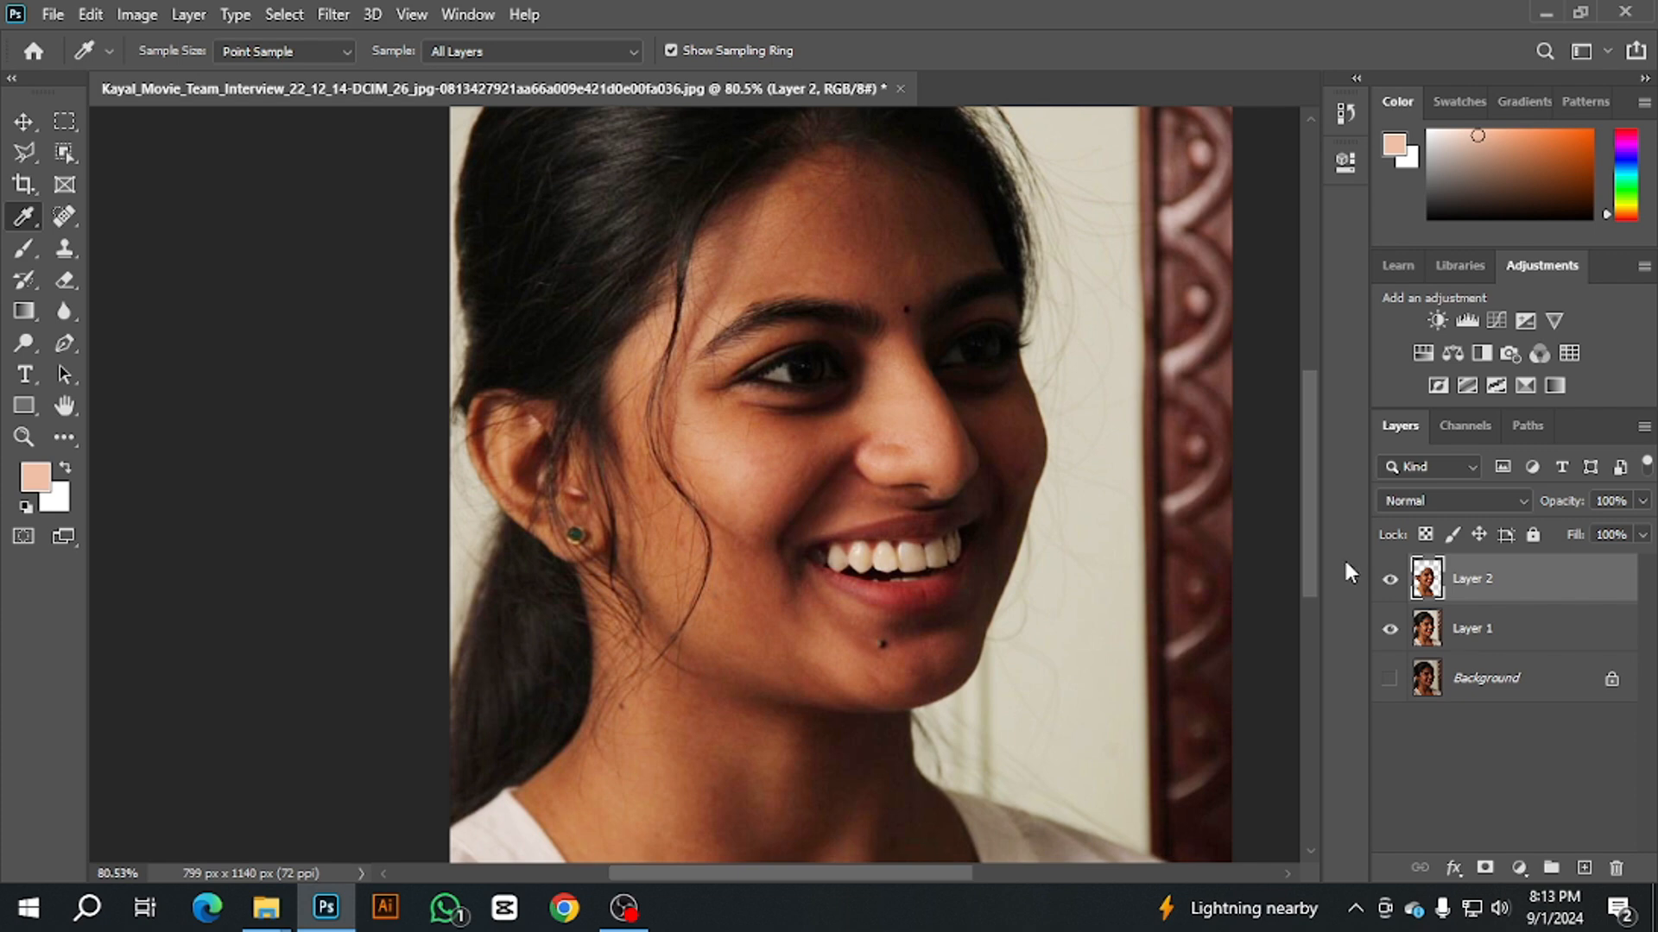
# Step: Load Layer 2's face and neck shape as a selection, fill it with the peach foreground colour, and deselect
pyautogui.keyDown('ctrl'); pyautogui.click(1427, 580); pyautogui.keyUp('ctrl')
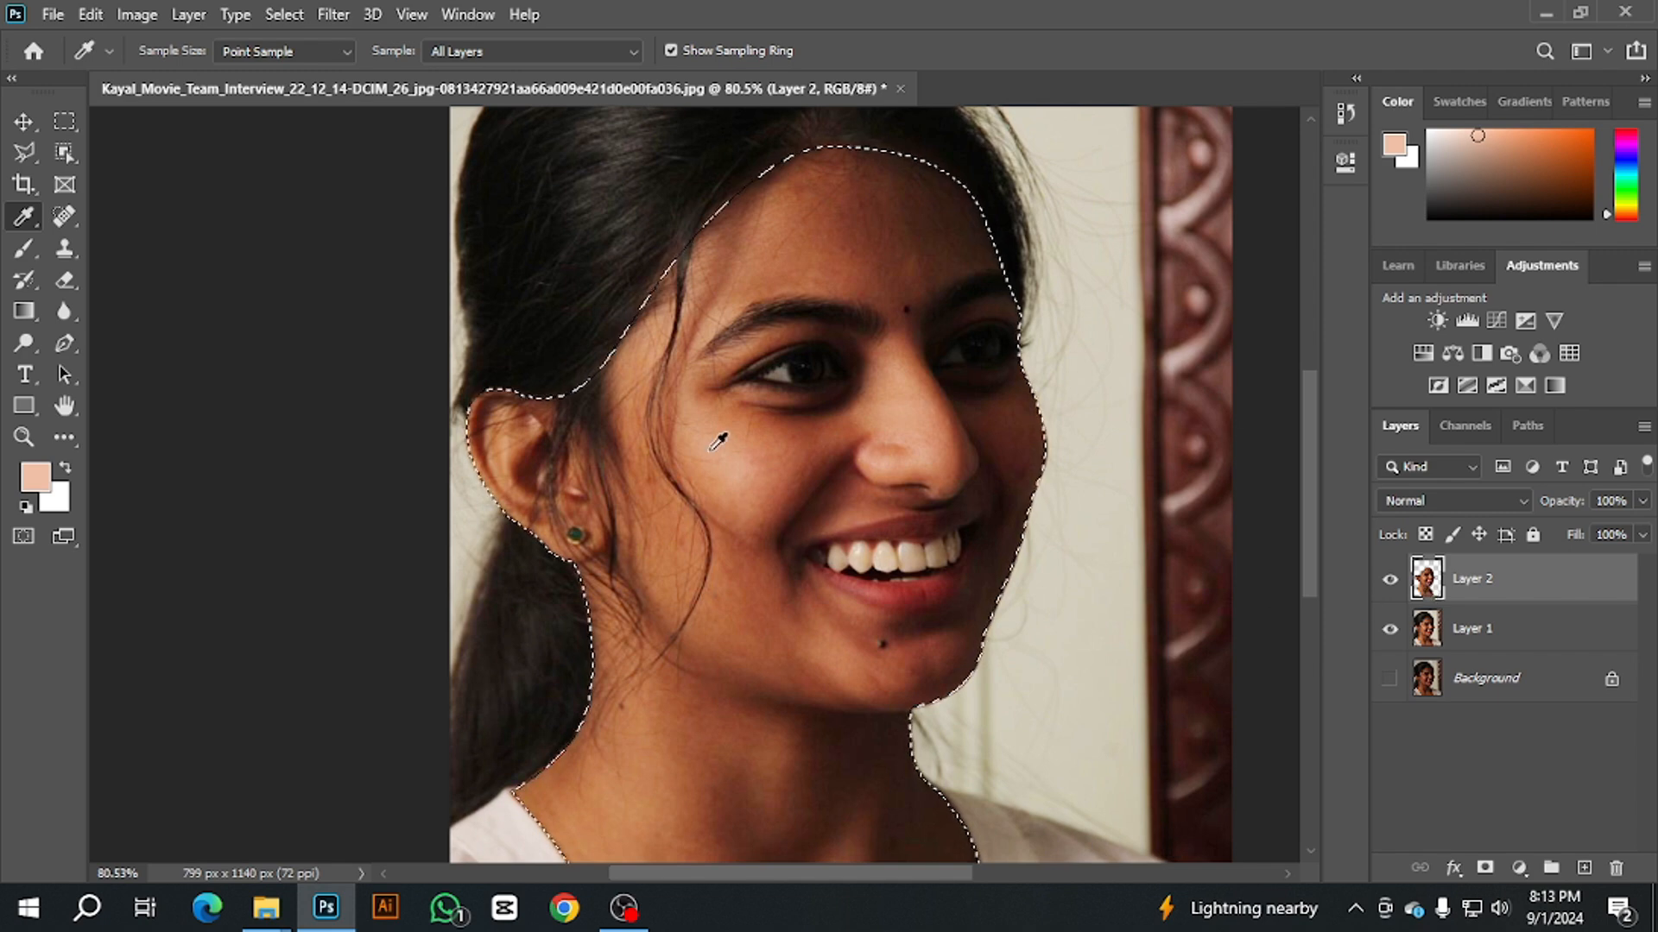
pyautogui.scroll(-3, 780, 524)
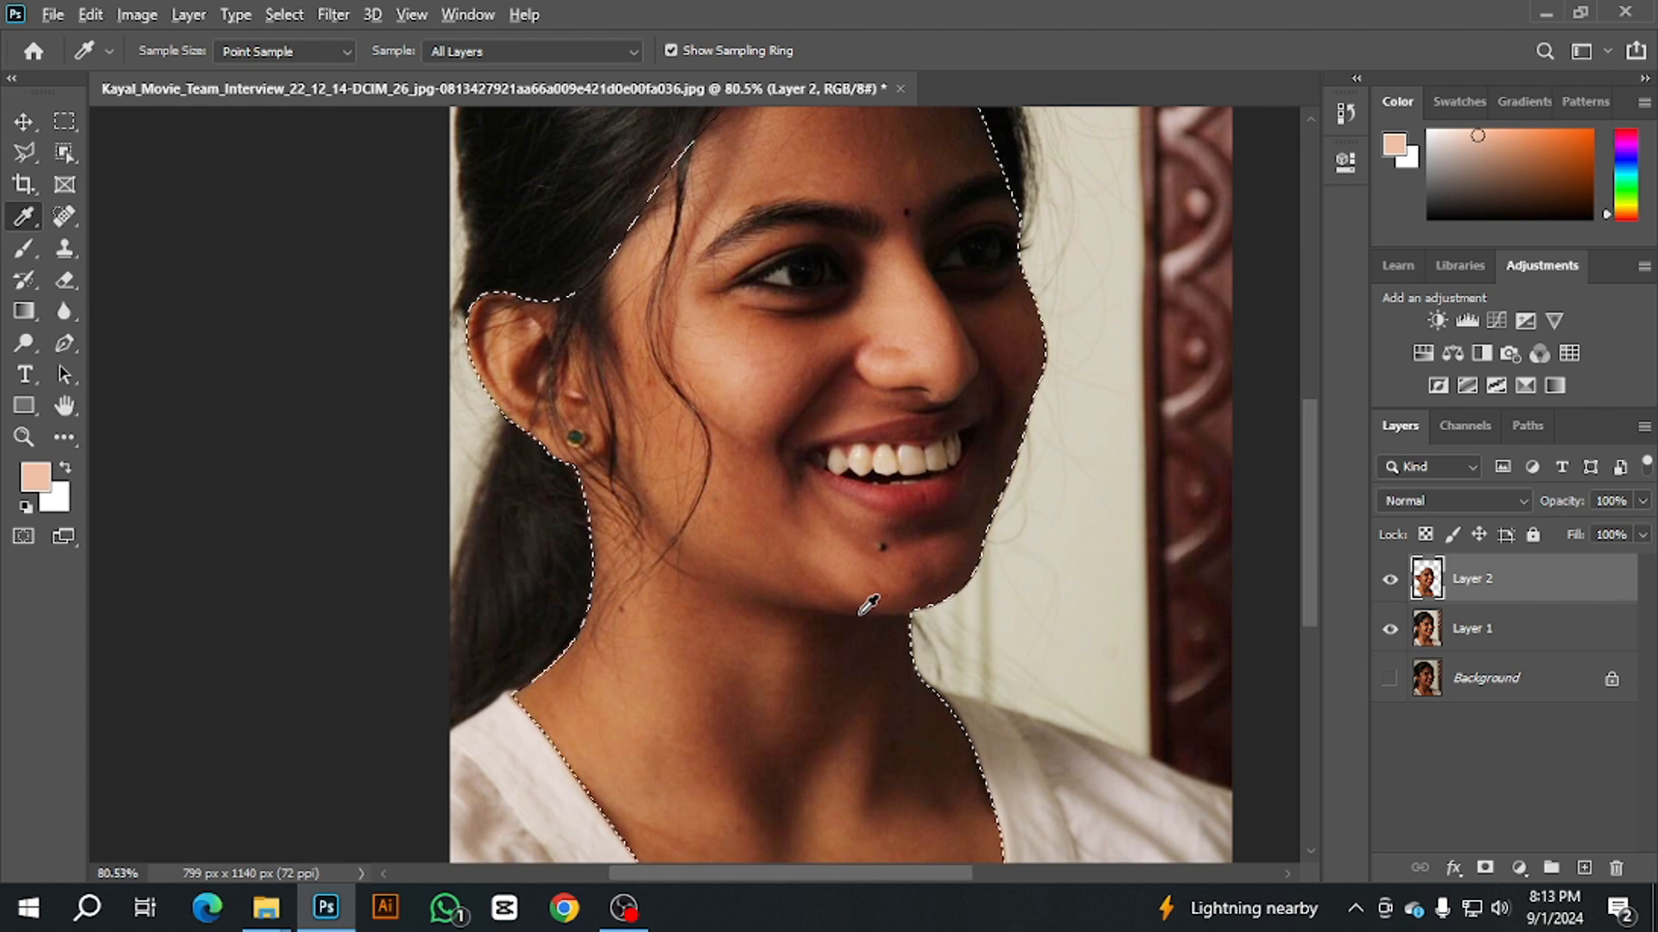
pyautogui.hotkey('alt', 'BackSpace')
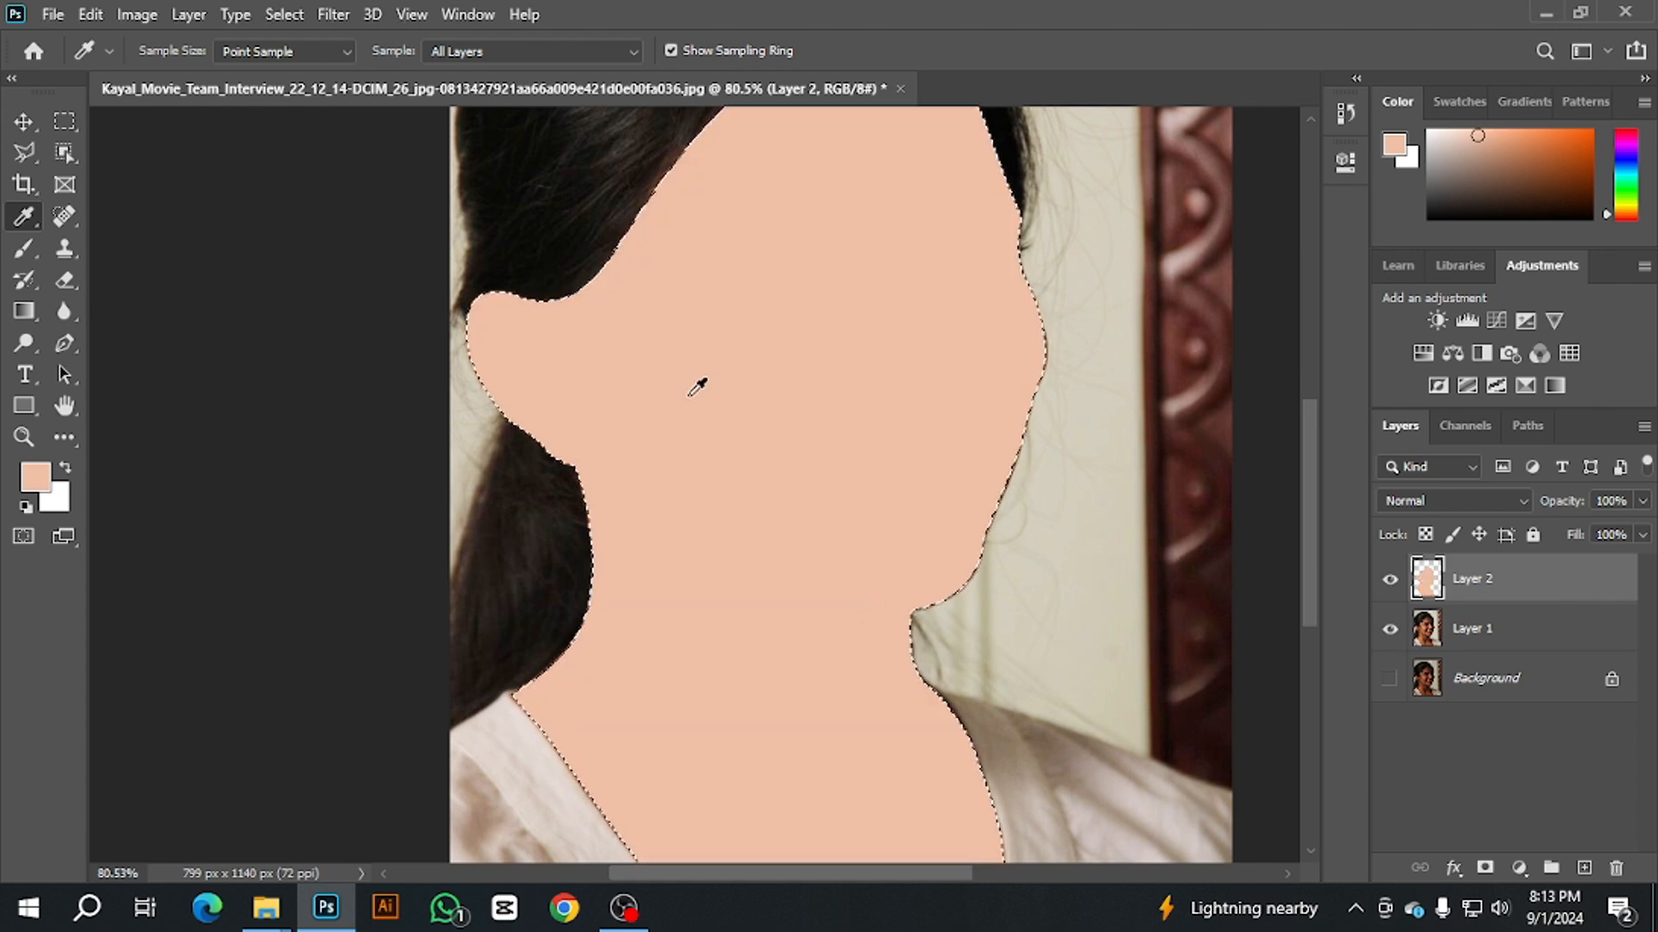
pyautogui.hotkey('ctrl', '-')
pyautogui.hotkey('ctrl', '-')
pyautogui.hotkey('ctrl', '-')
pyautogui.hotkey('ctrl', '+')
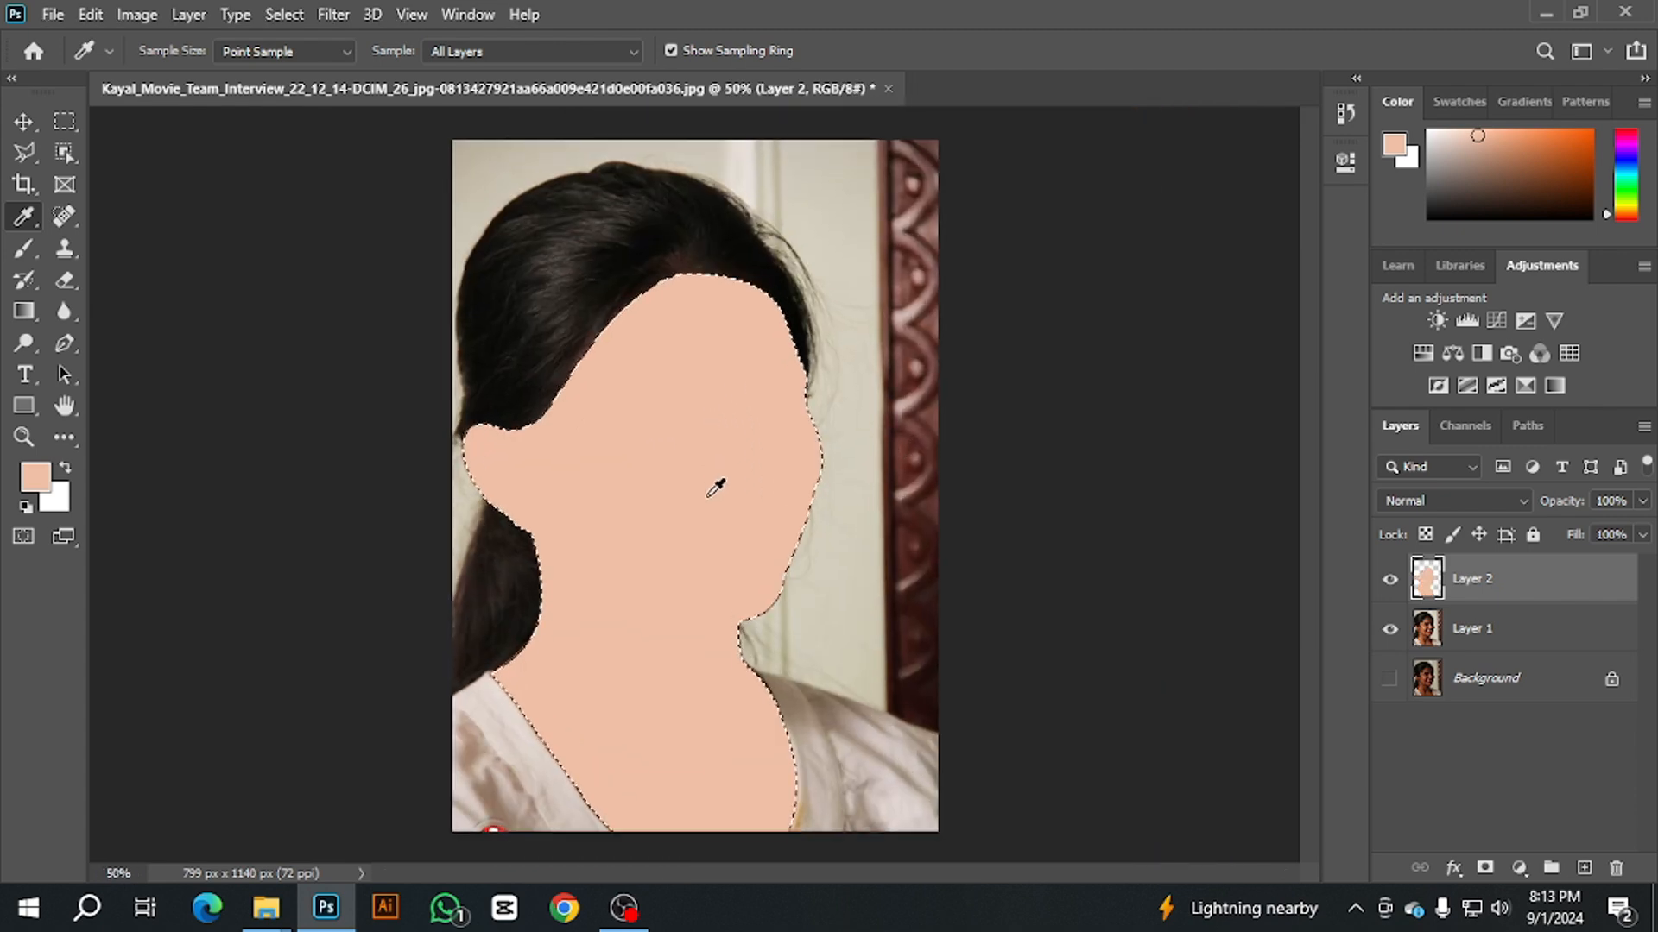
pyautogui.hotkey('ctrl', 'd')
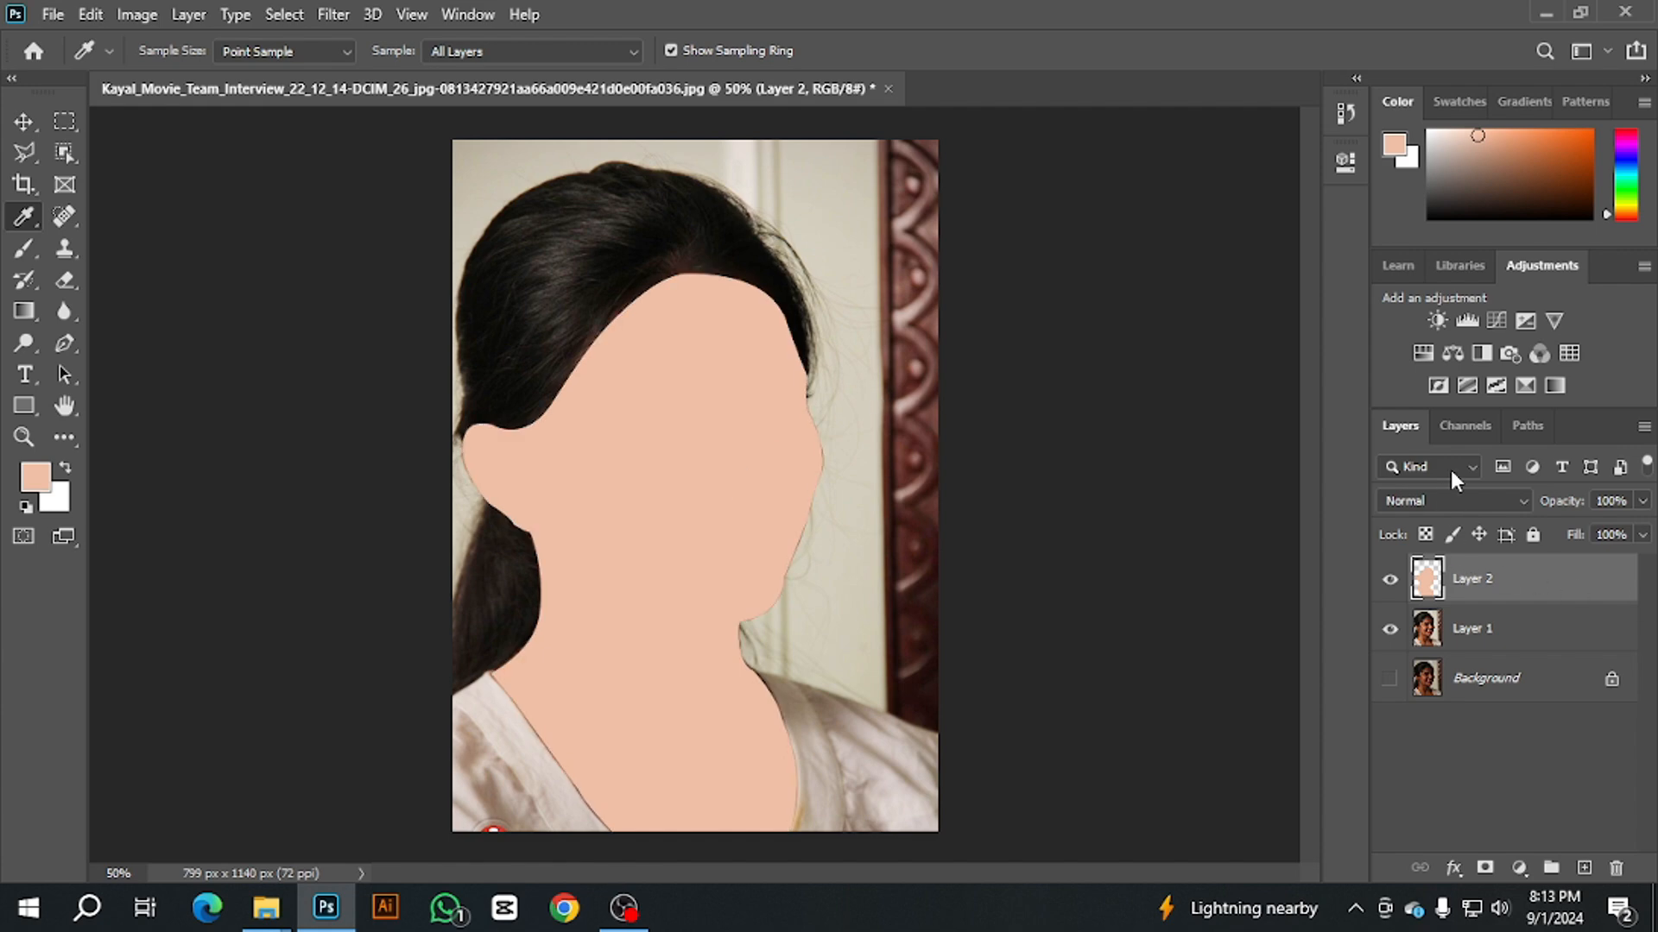
# Step: Soften the peach skin shape on Layer 2 with a Gaussian Blur of 5.2 pixels radius
pyautogui.click(347, 27)
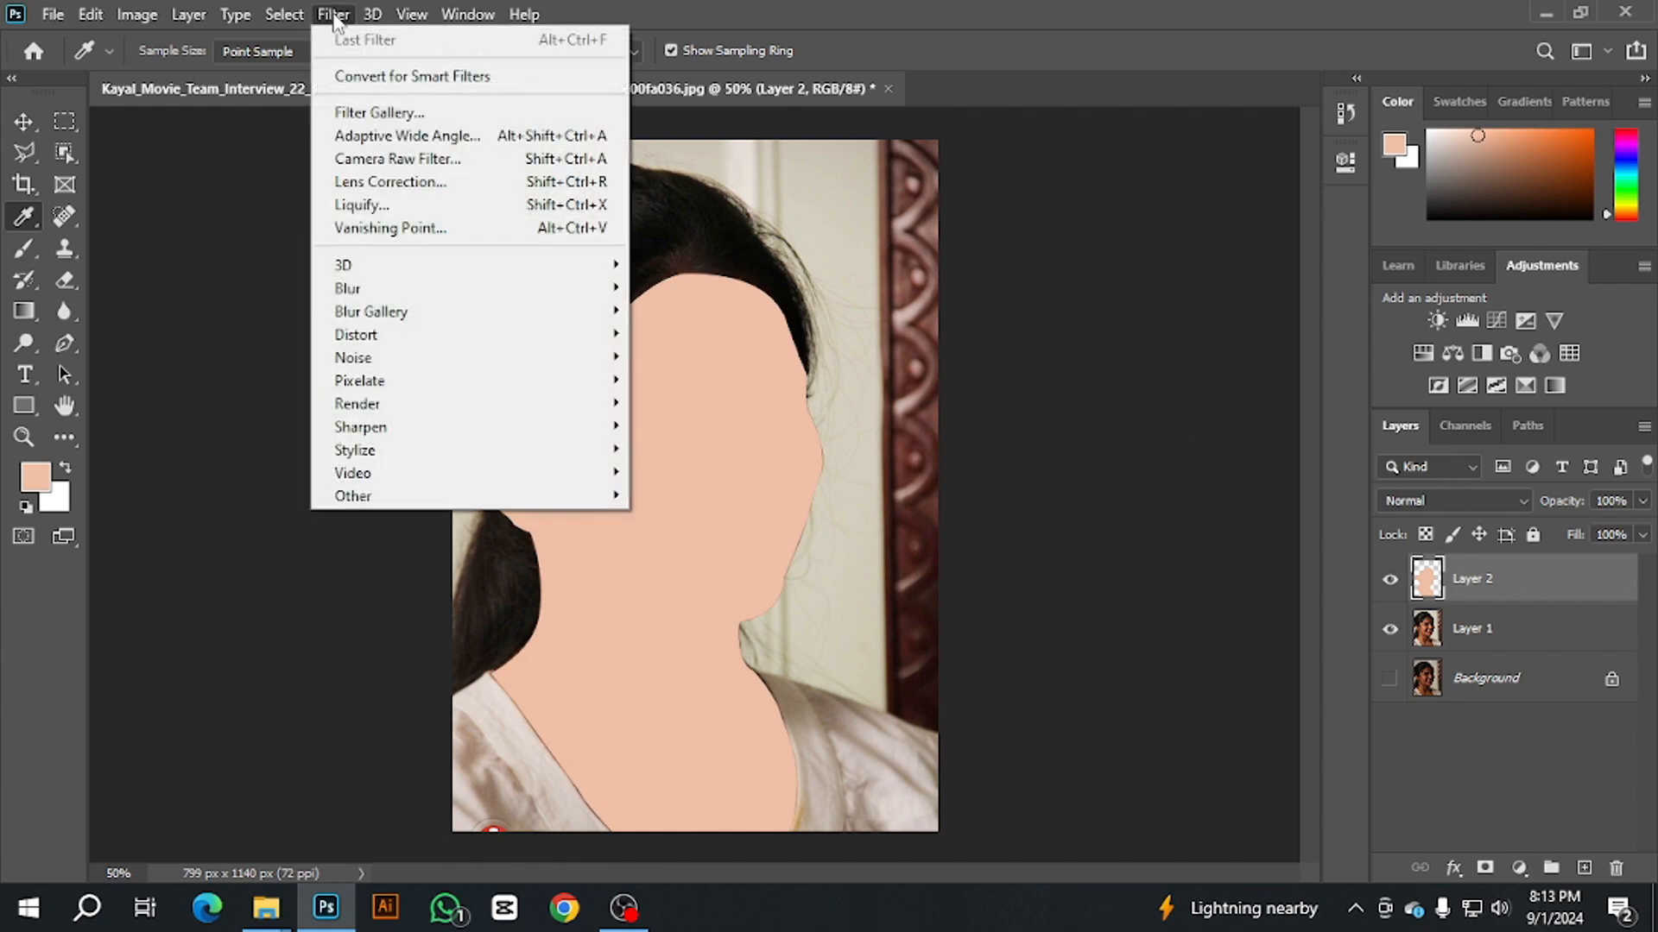
pyautogui.moveTo(386, 292)
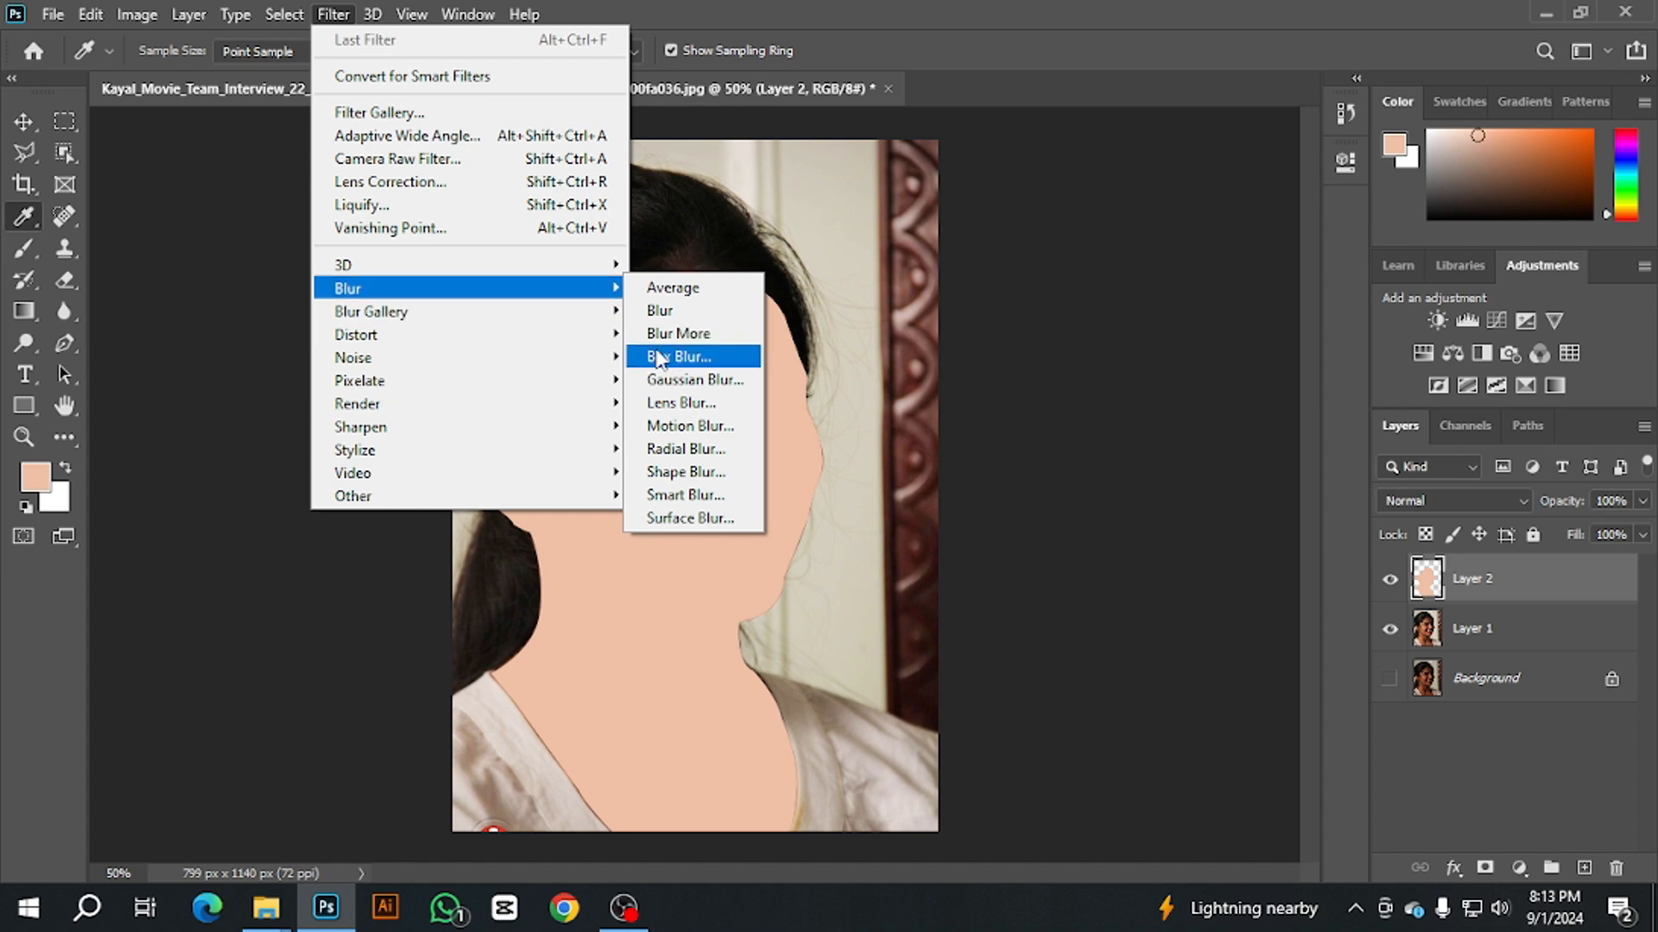
pyautogui.click(718, 381)
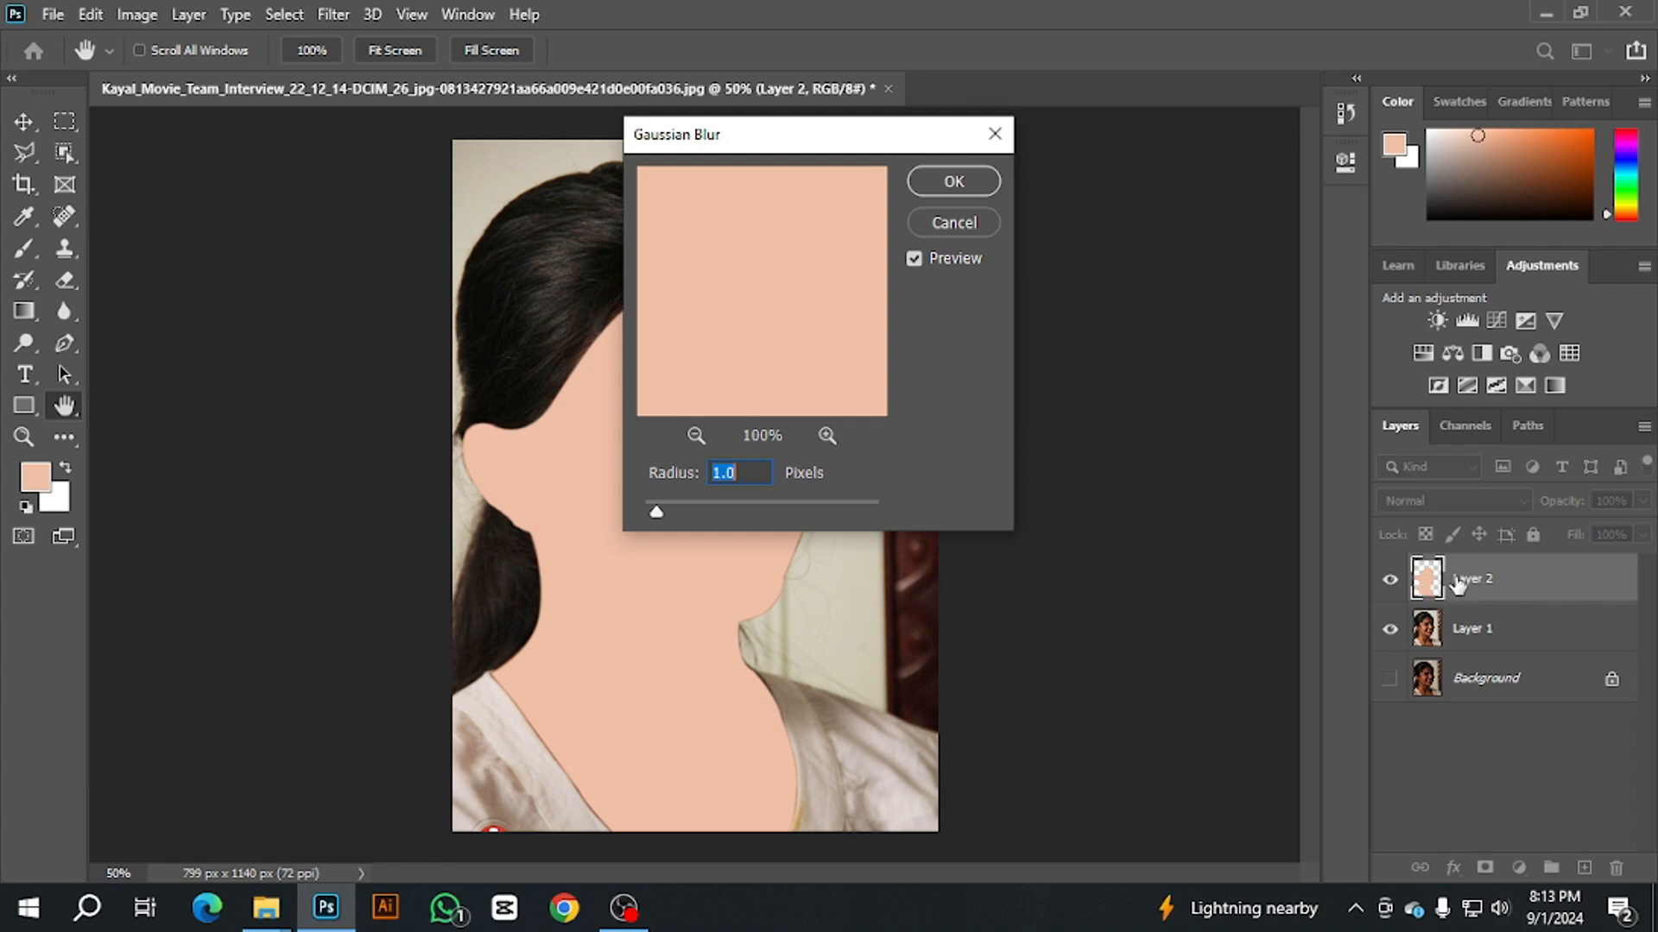
pyautogui.moveTo(902, 158); pyautogui.dragTo(1342, 250)
pyautogui.scroll(3, 1185, 566)
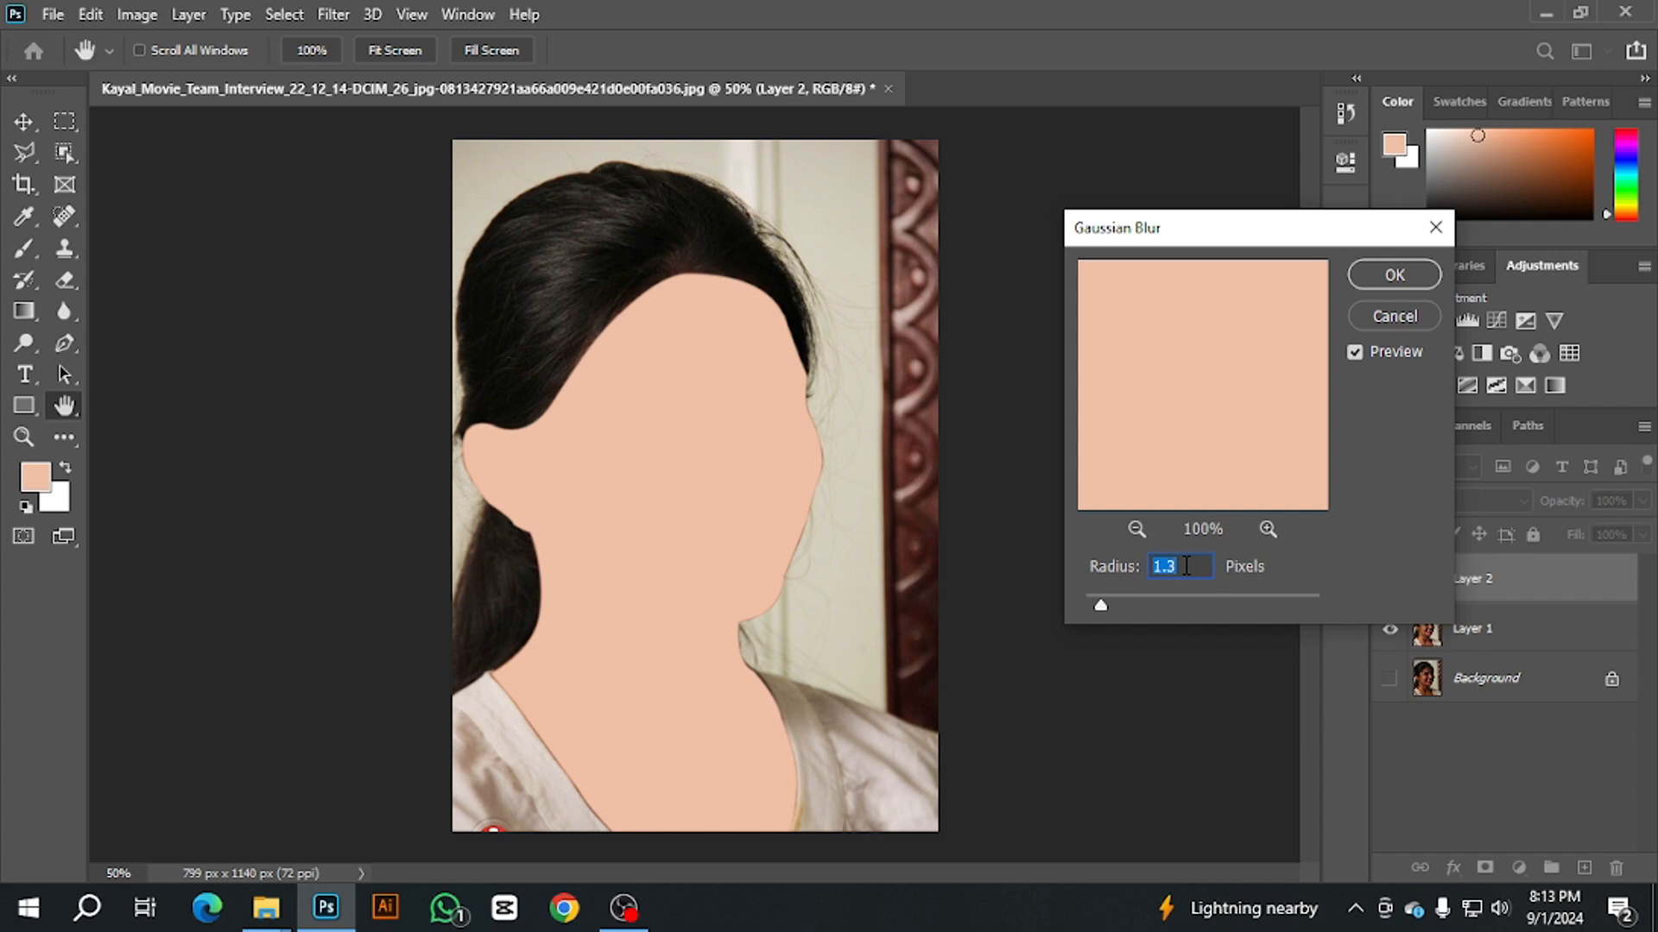
pyautogui.scroll(4, 1185, 566)
pyautogui.scroll(3, 1185, 565)
pyautogui.scroll(7, 1185, 566)
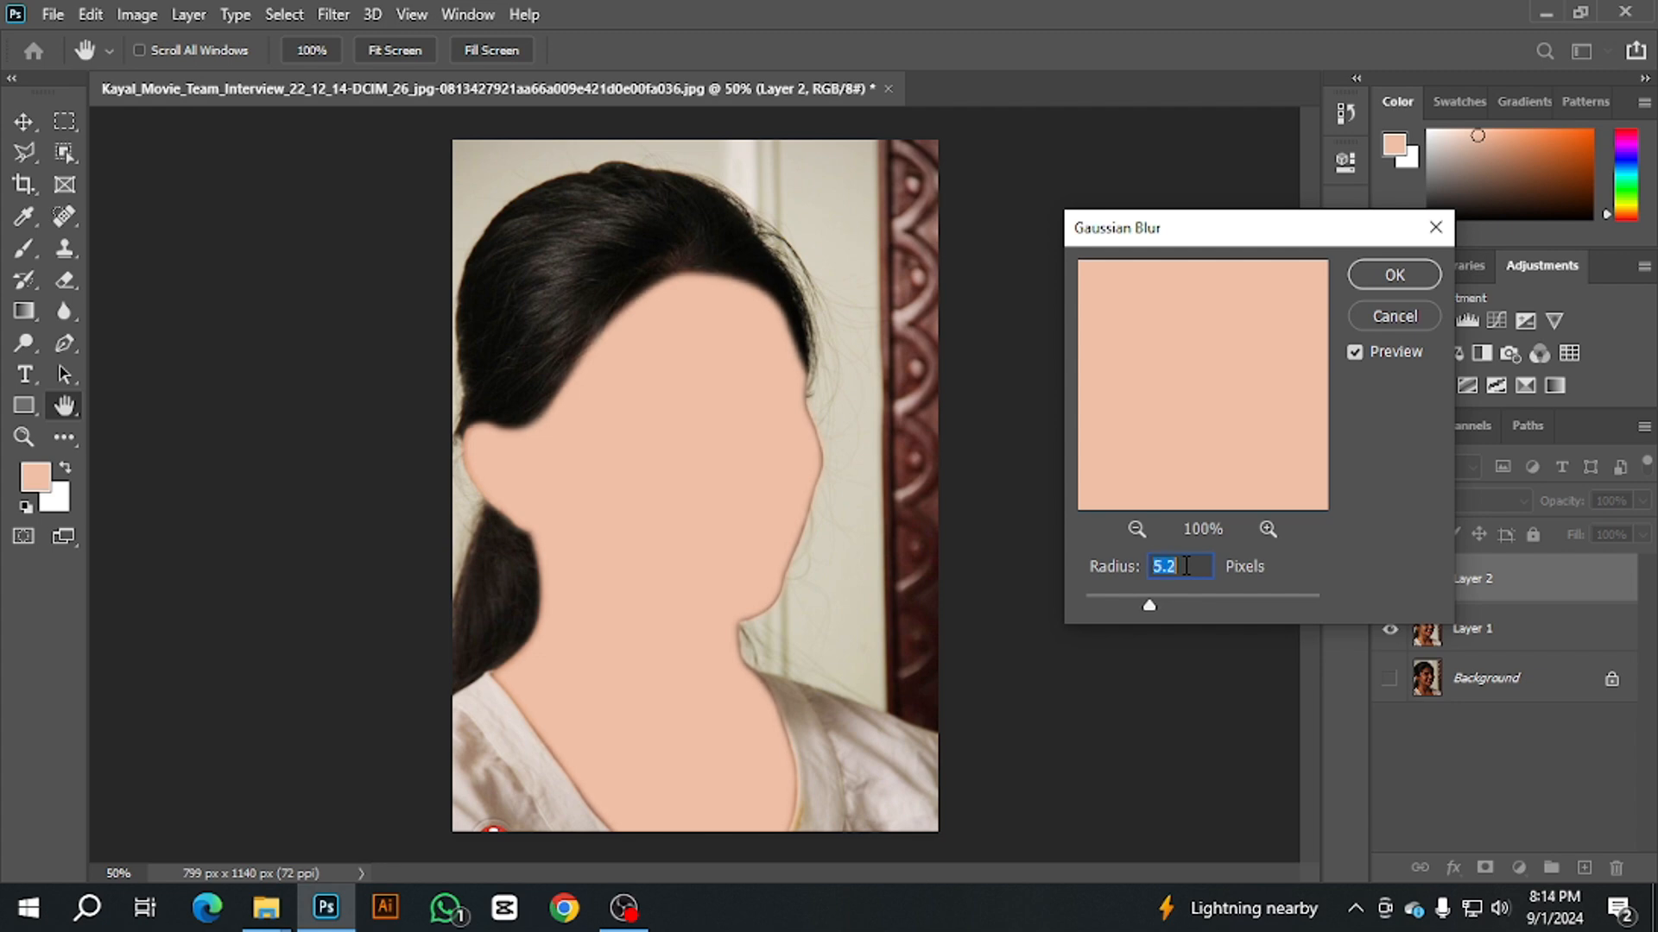
pyautogui.click(1409, 266)
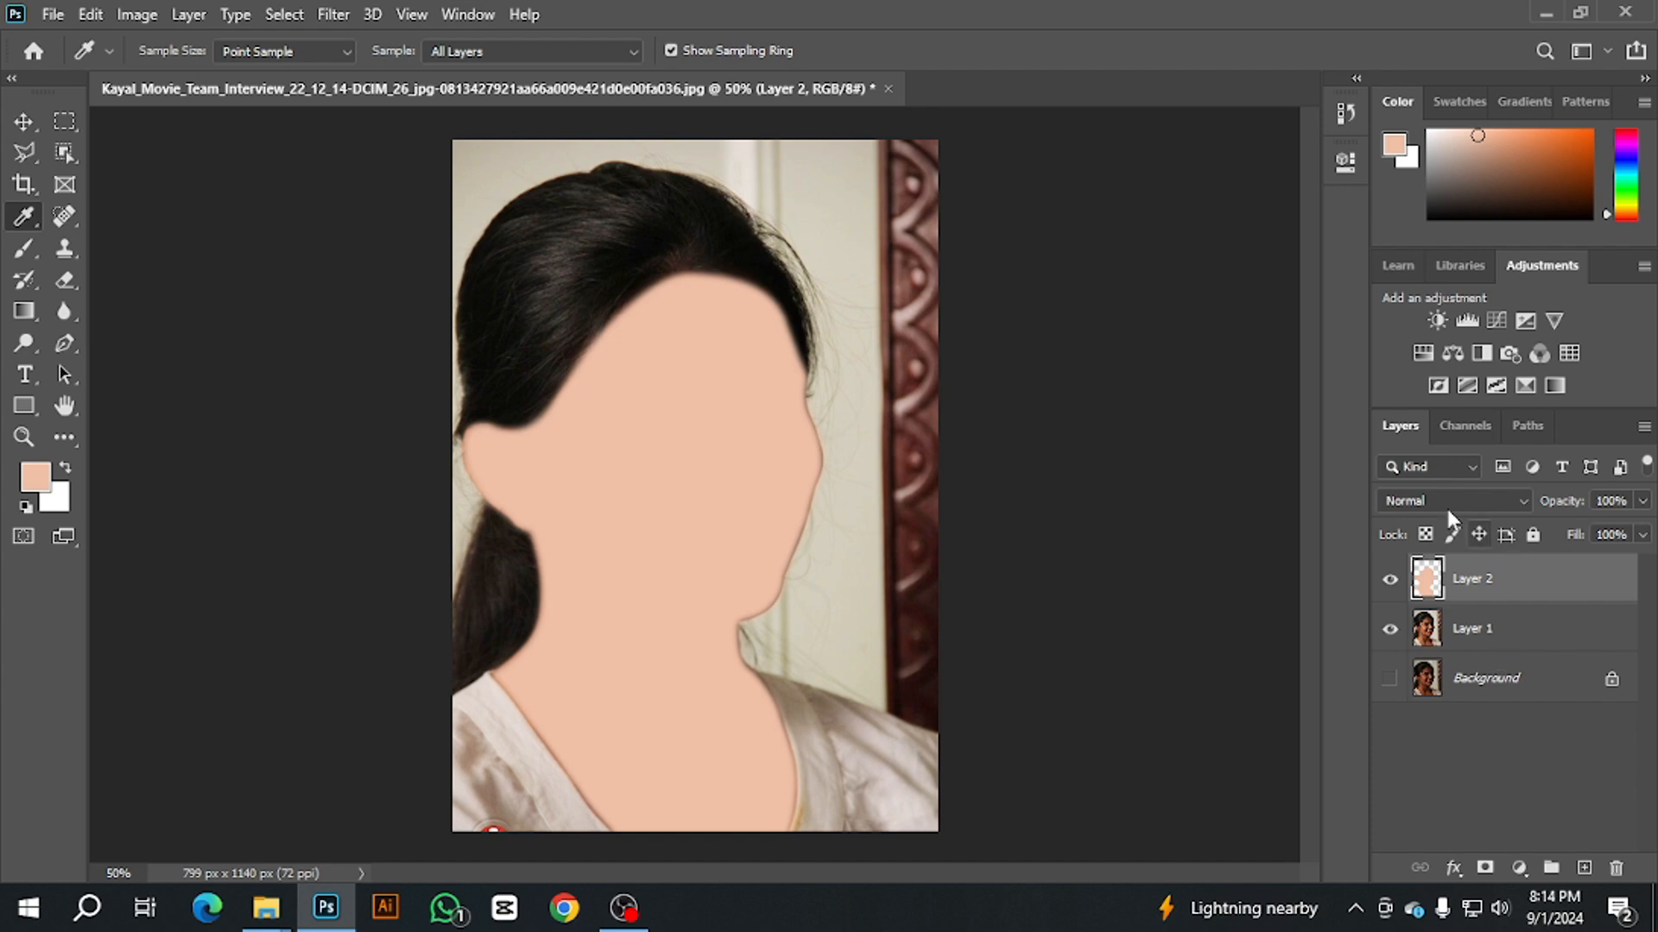
# Step: Set the blend mode of the blurred peach skin layer, Layer 2, to Soft Light
pyautogui.click(1447, 510)
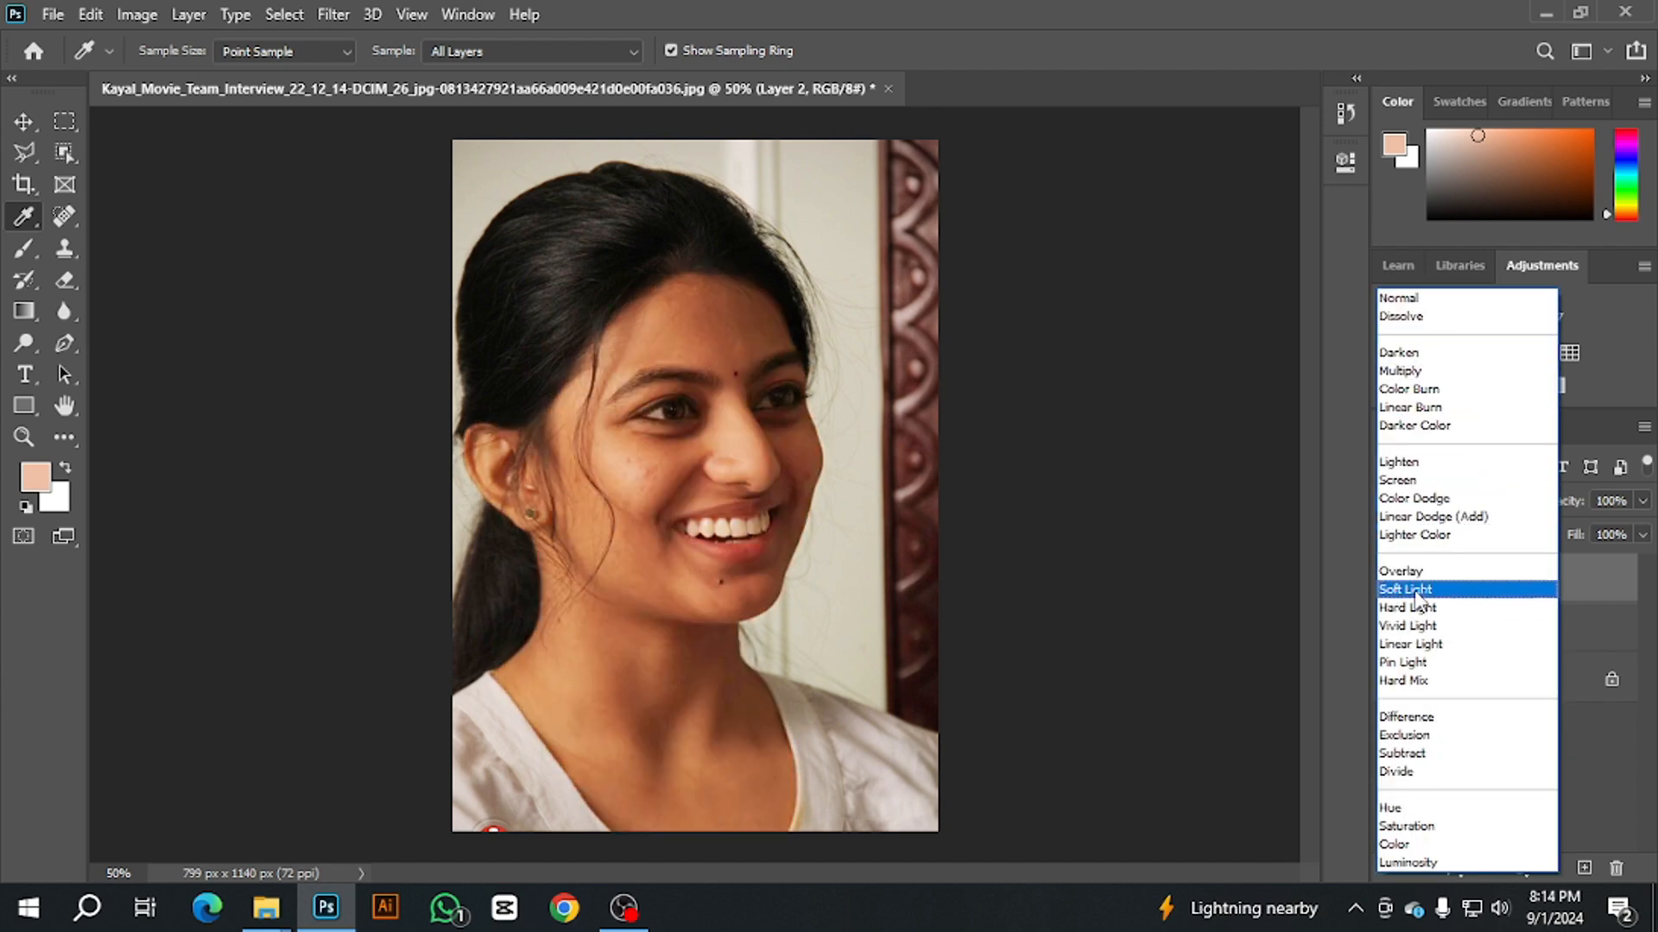
pyautogui.click(1416, 594)
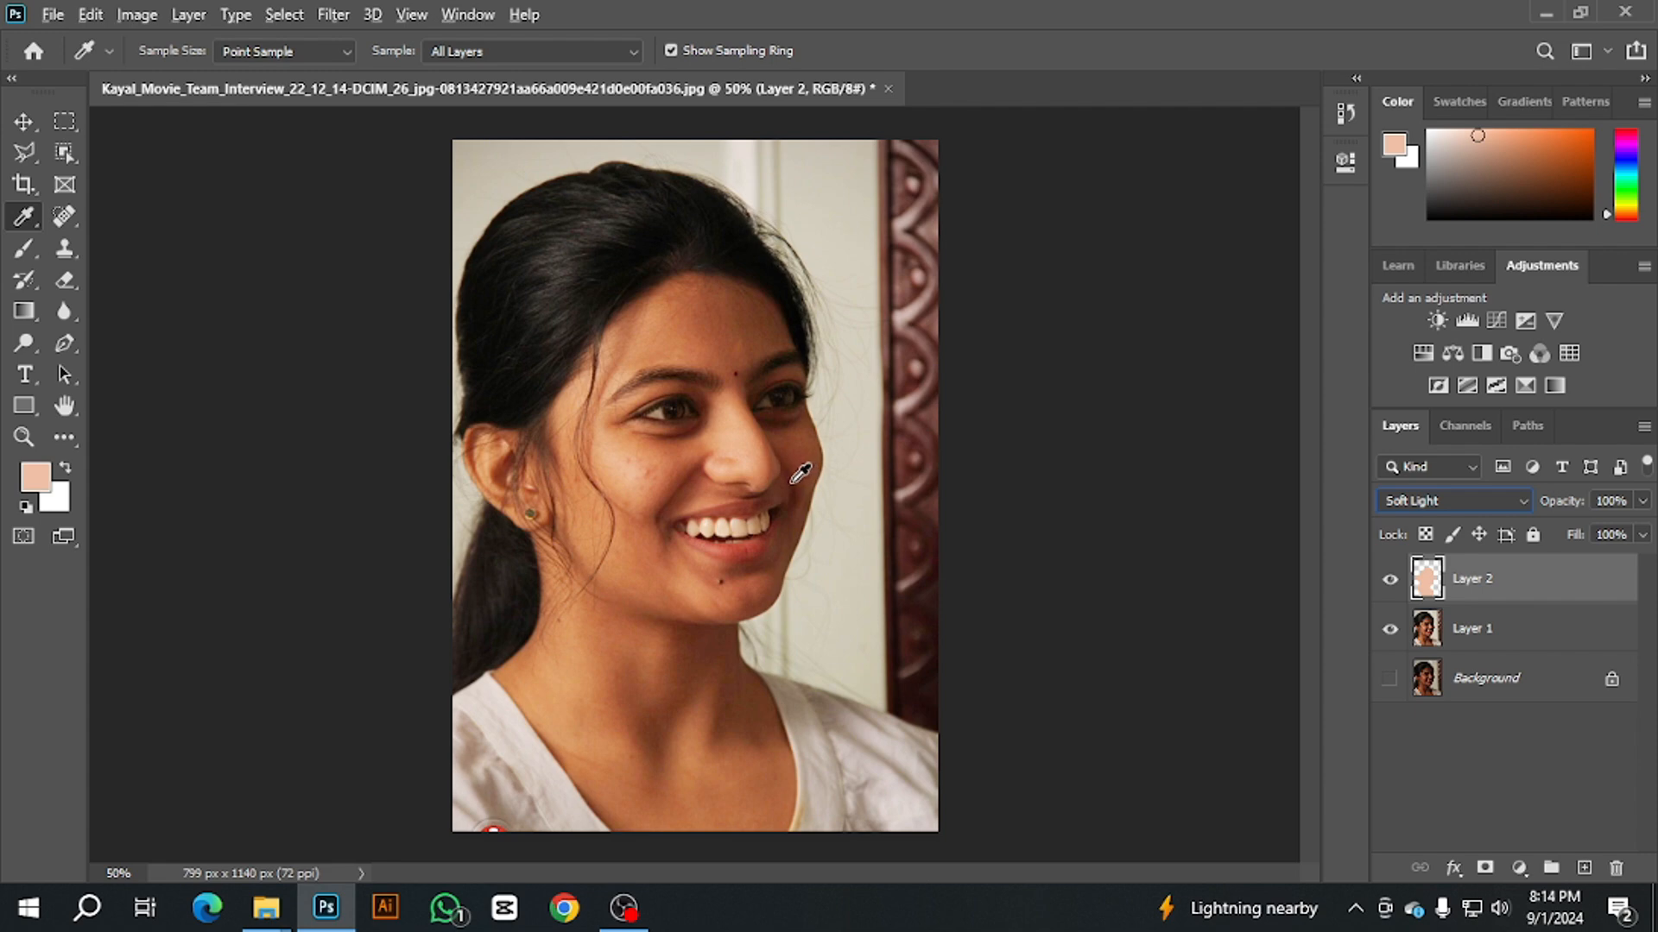
pyautogui.click(33, 120)
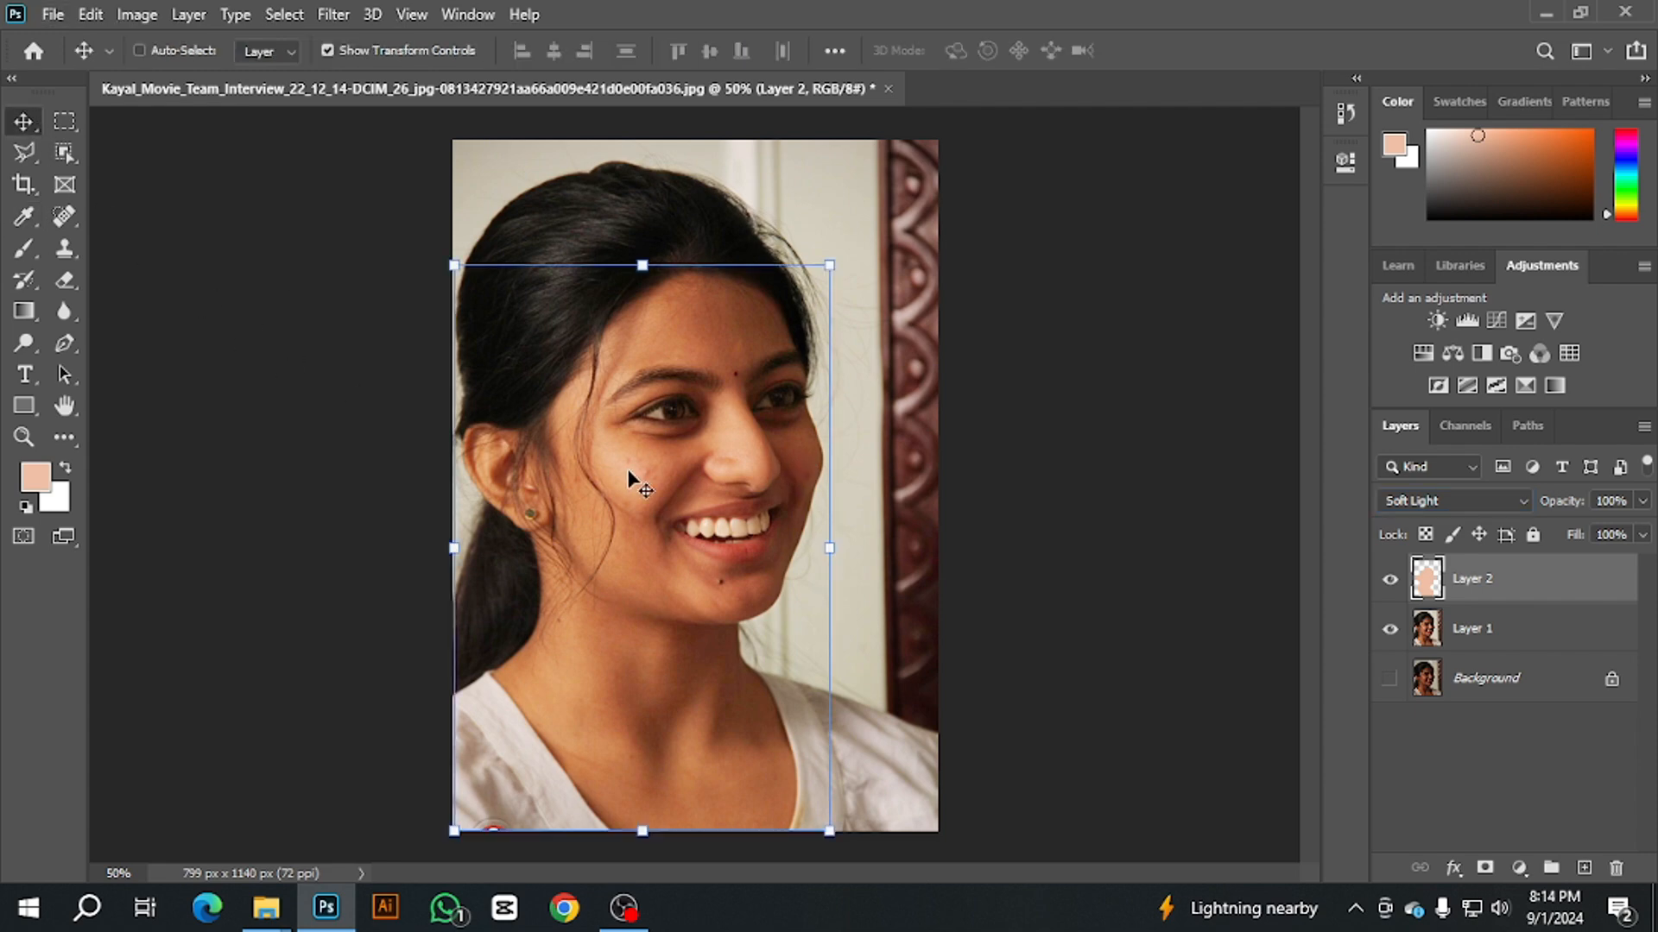
# Step: Extend the canvas to the left of the portrait with the Crop tool, to about 1671 px wide
pyautogui.click(24, 185)
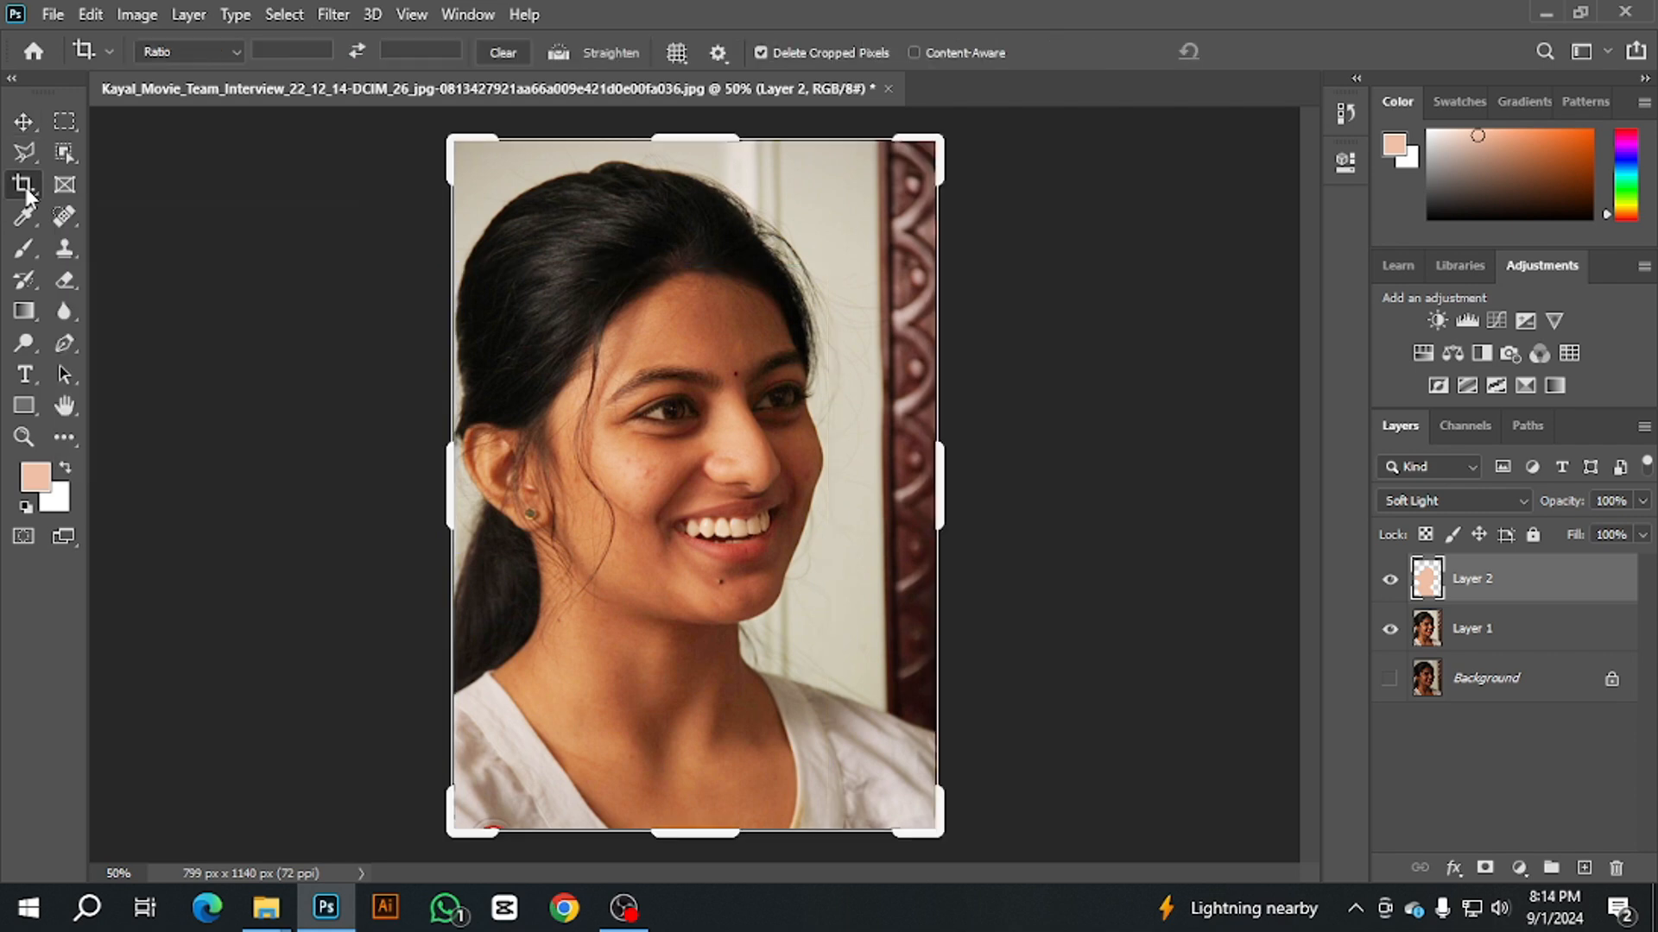
pyautogui.moveTo(446, 511); pyautogui.dragTo(180, 495)
pyautogui.click(1271, 51)
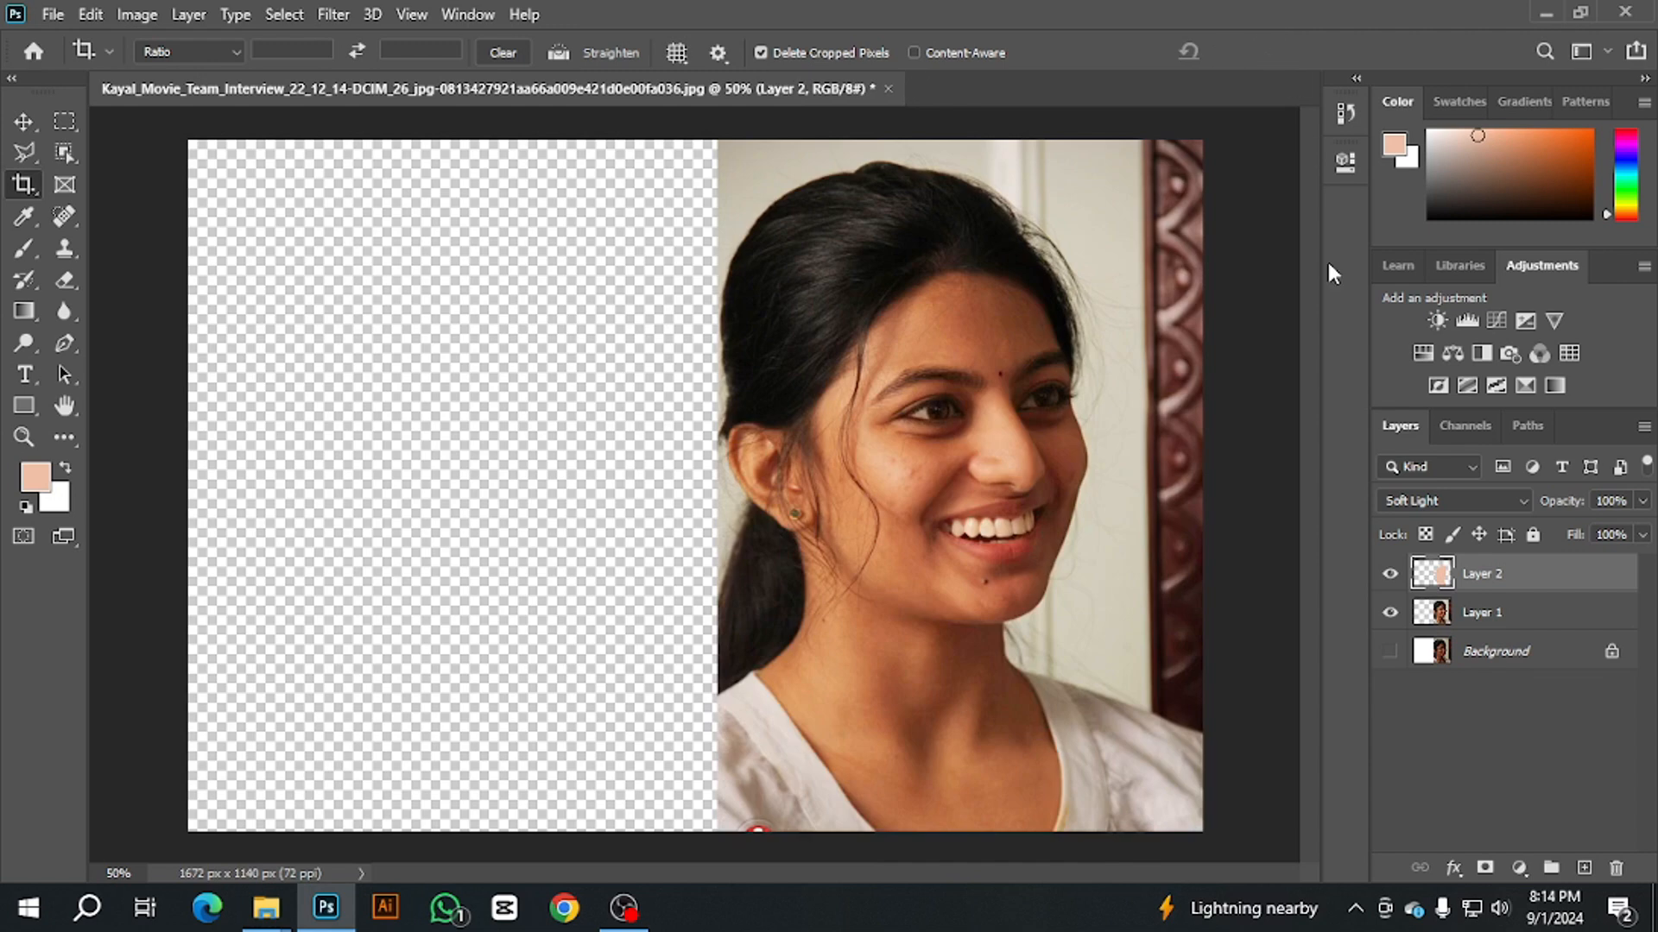
# Step: Show and unlock the Background layer, and move its original dark portrait into the empty area left of the edited one
pyautogui.click(1390, 654)
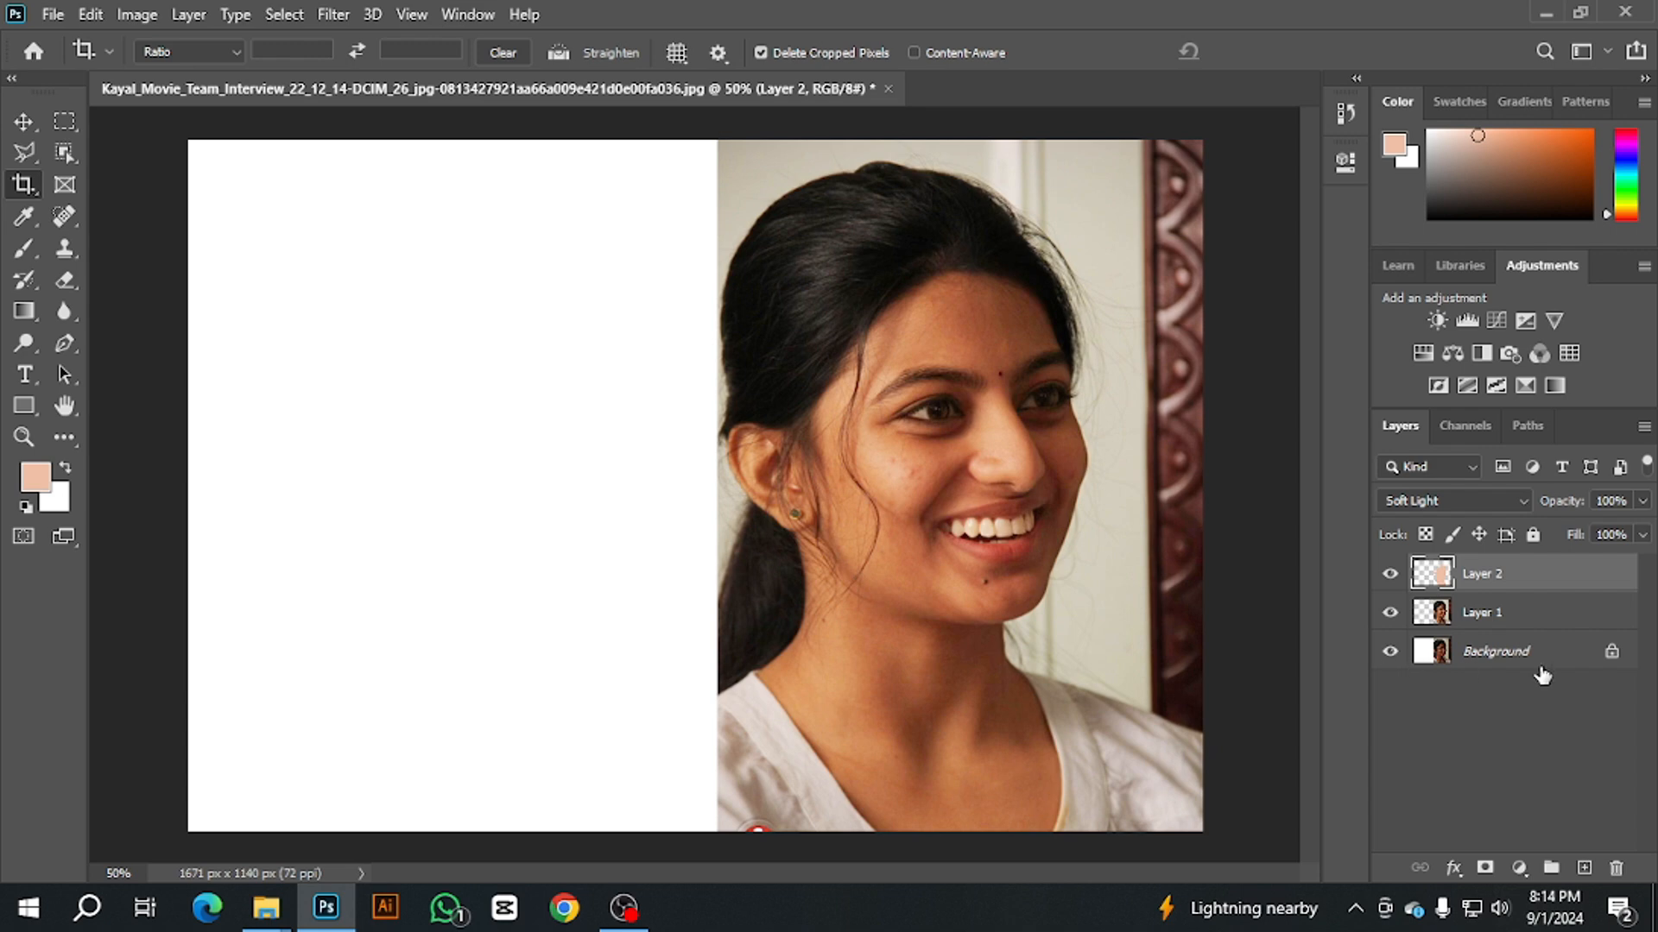
pyautogui.click(1611, 653)
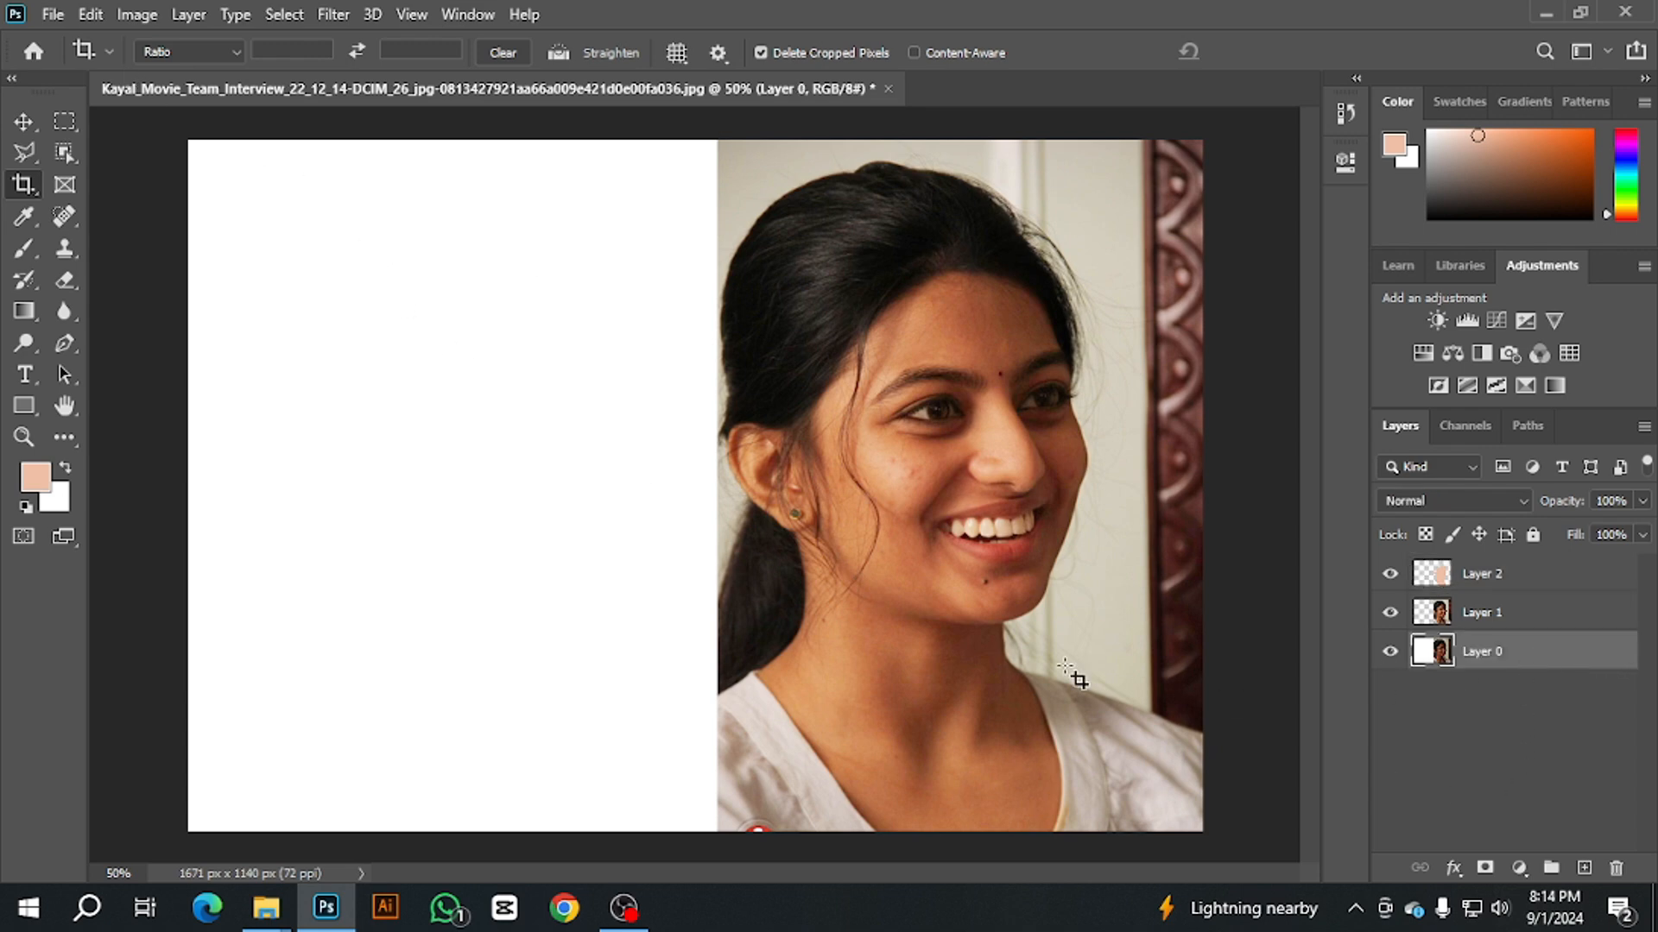
pyautogui.click(25, 121)
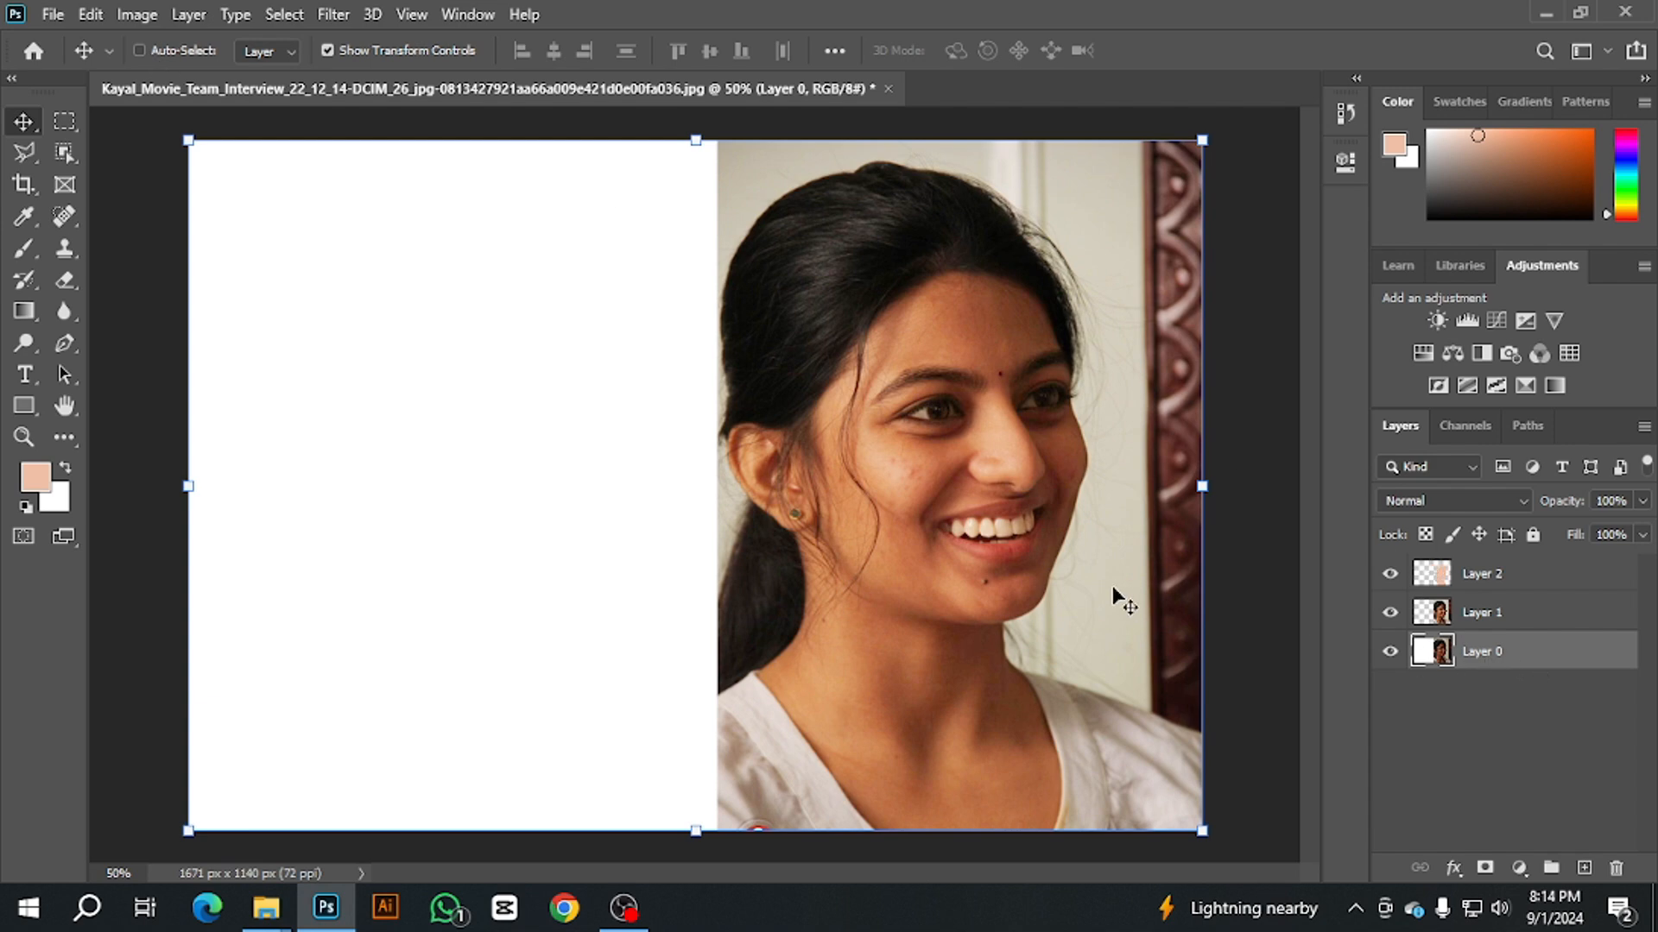
pyautogui.moveTo(1032, 570); pyautogui.dragTo(496, 530)
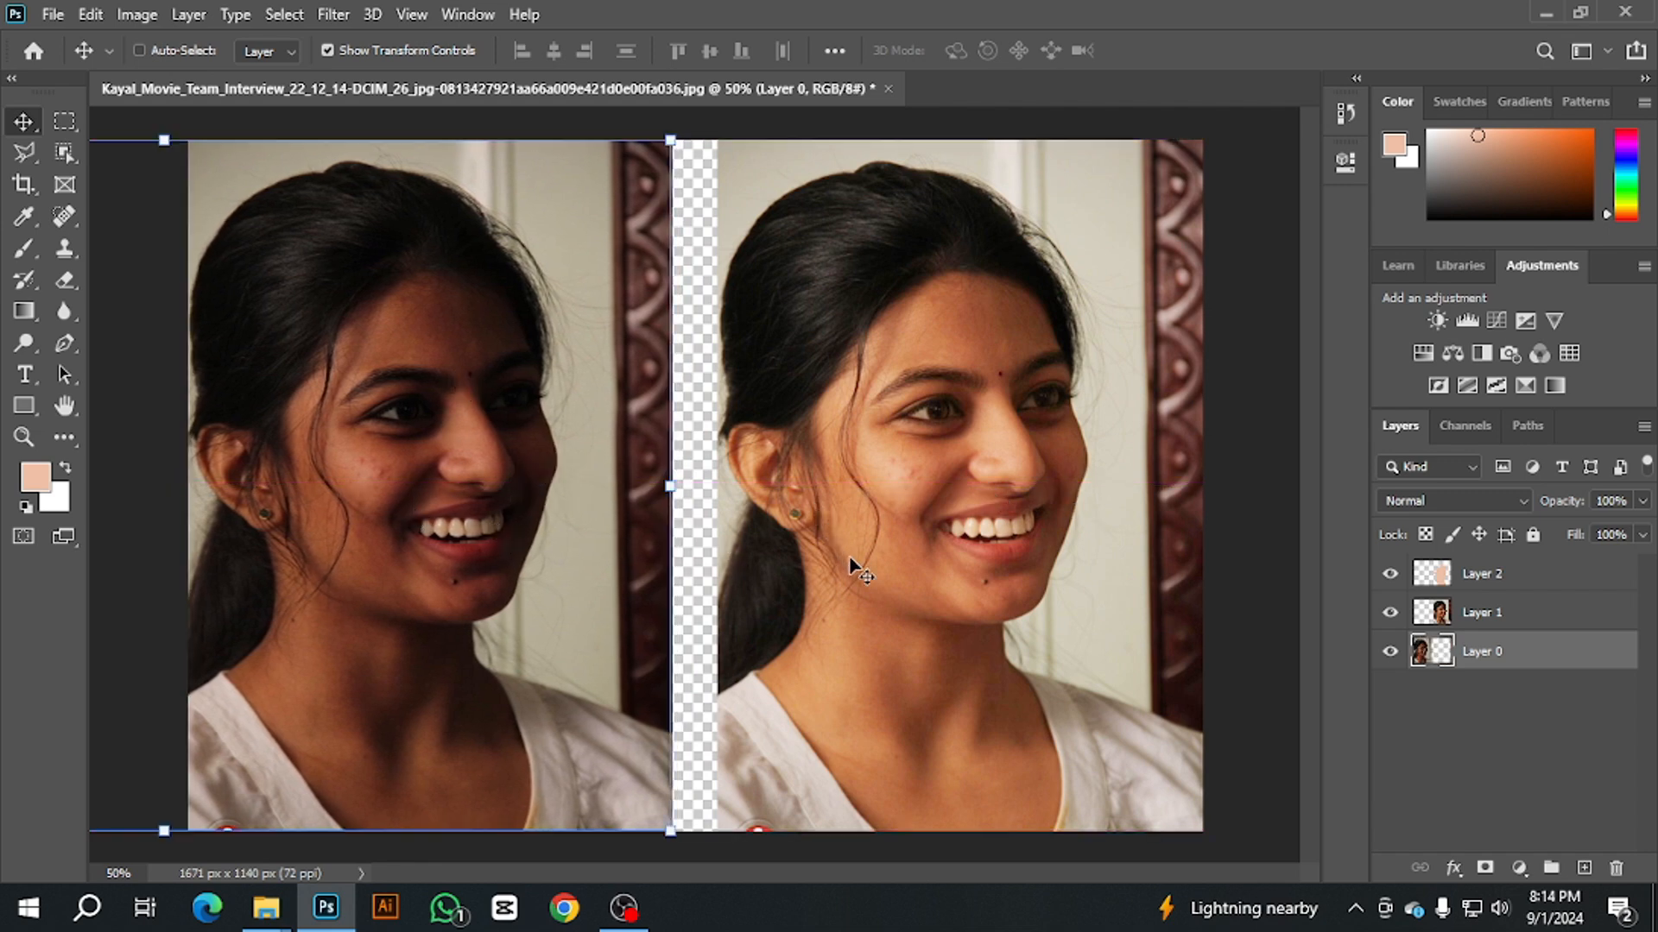
# Step: Add a new layer beneath all the others and fill it with a bright red foreground colour
pyautogui.click(1585, 868)
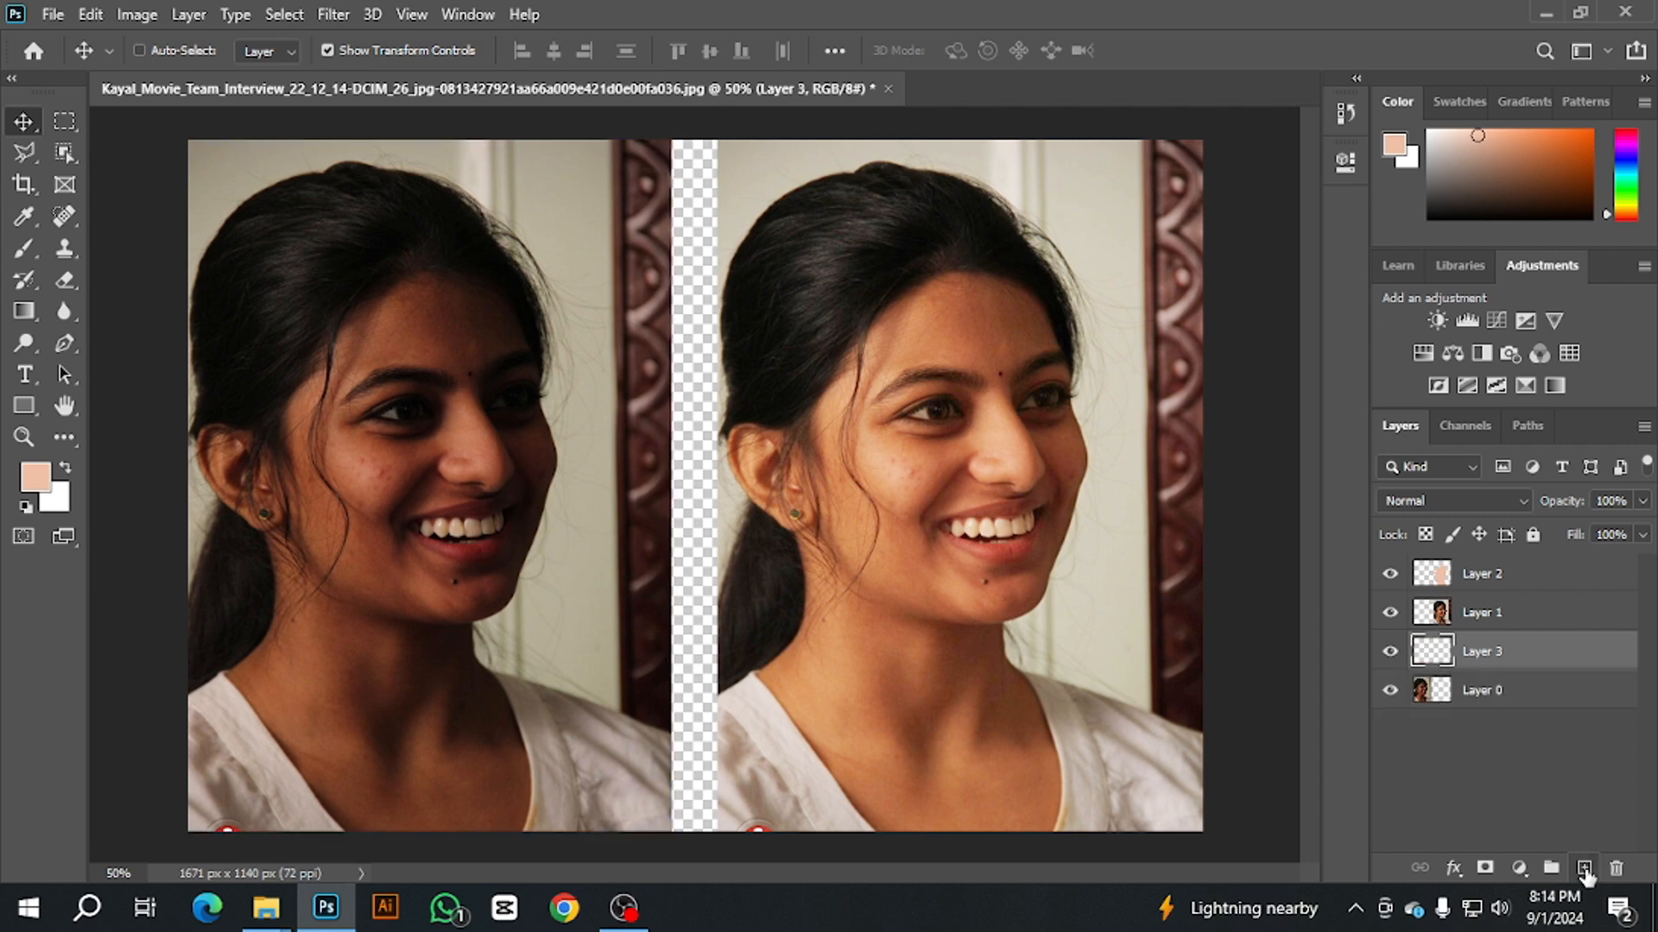
pyautogui.moveTo(1529, 649); pyautogui.dragTo(1524, 703)
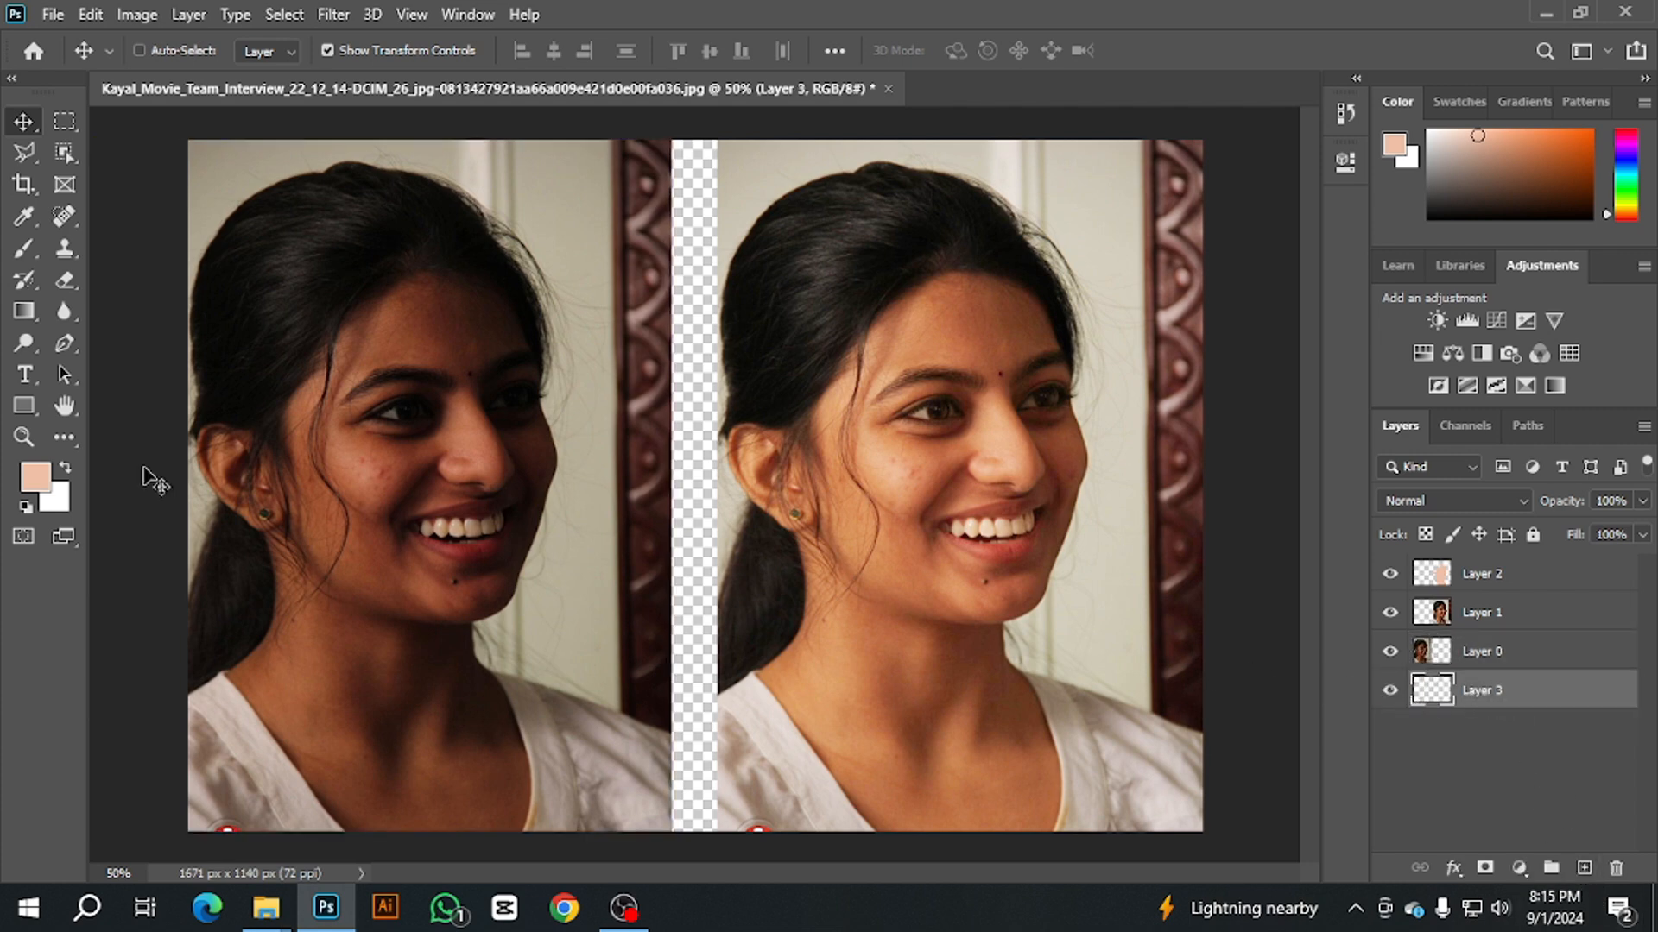
pyautogui.click(64, 467)
pyautogui.click(35, 476)
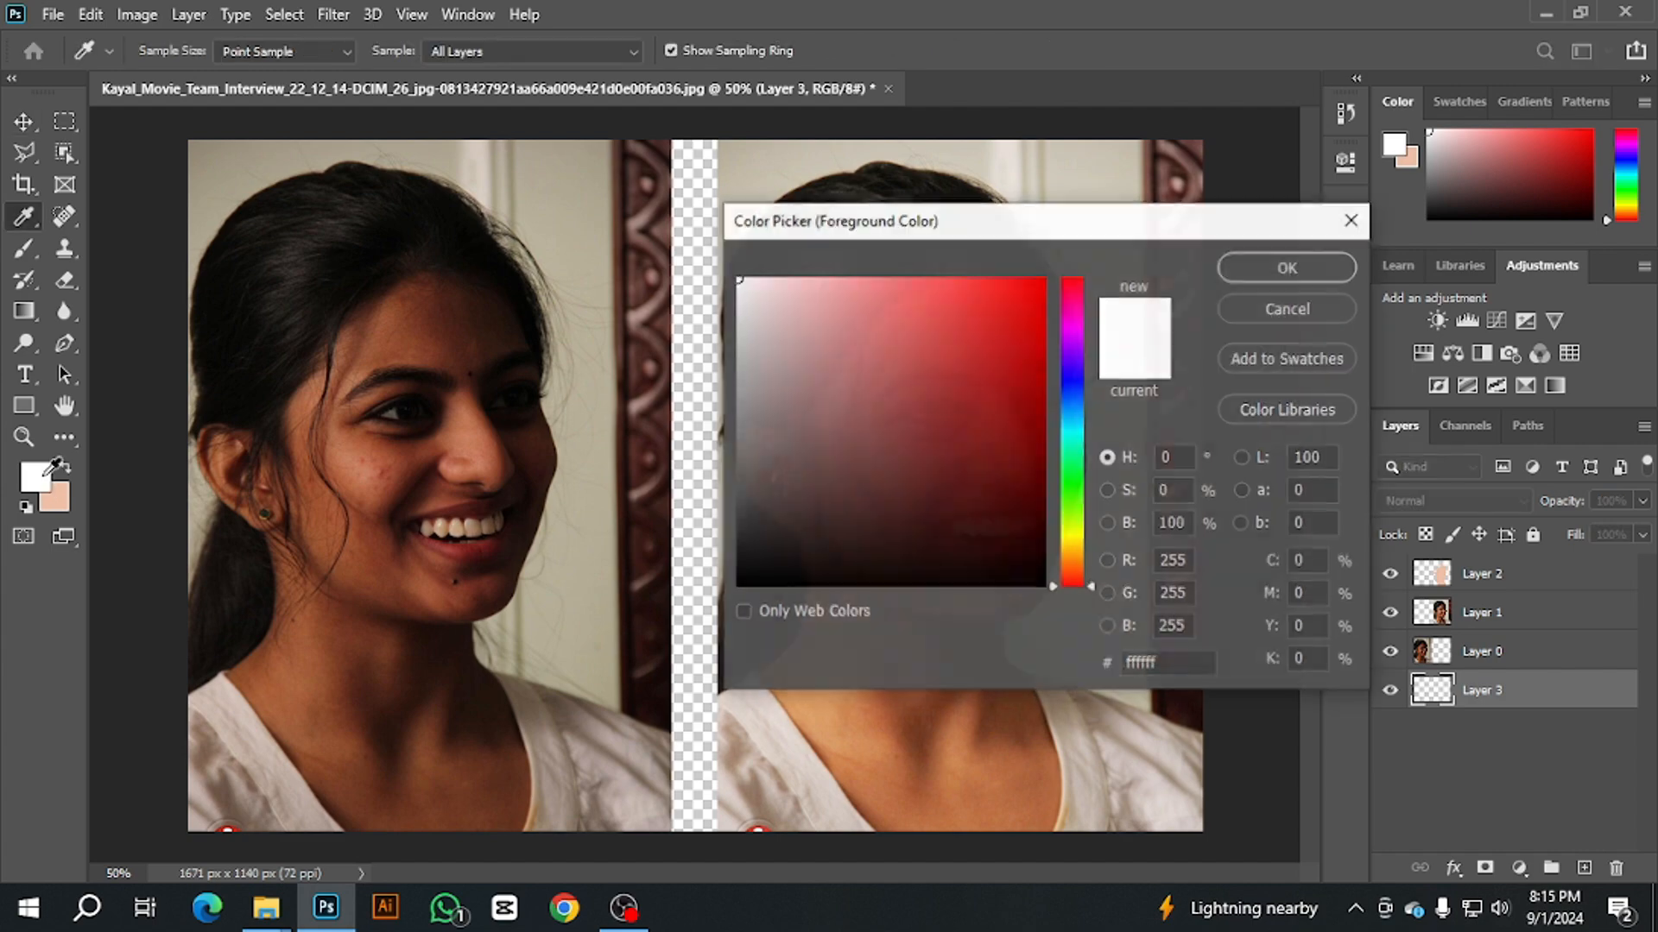
pyautogui.click(1029, 303)
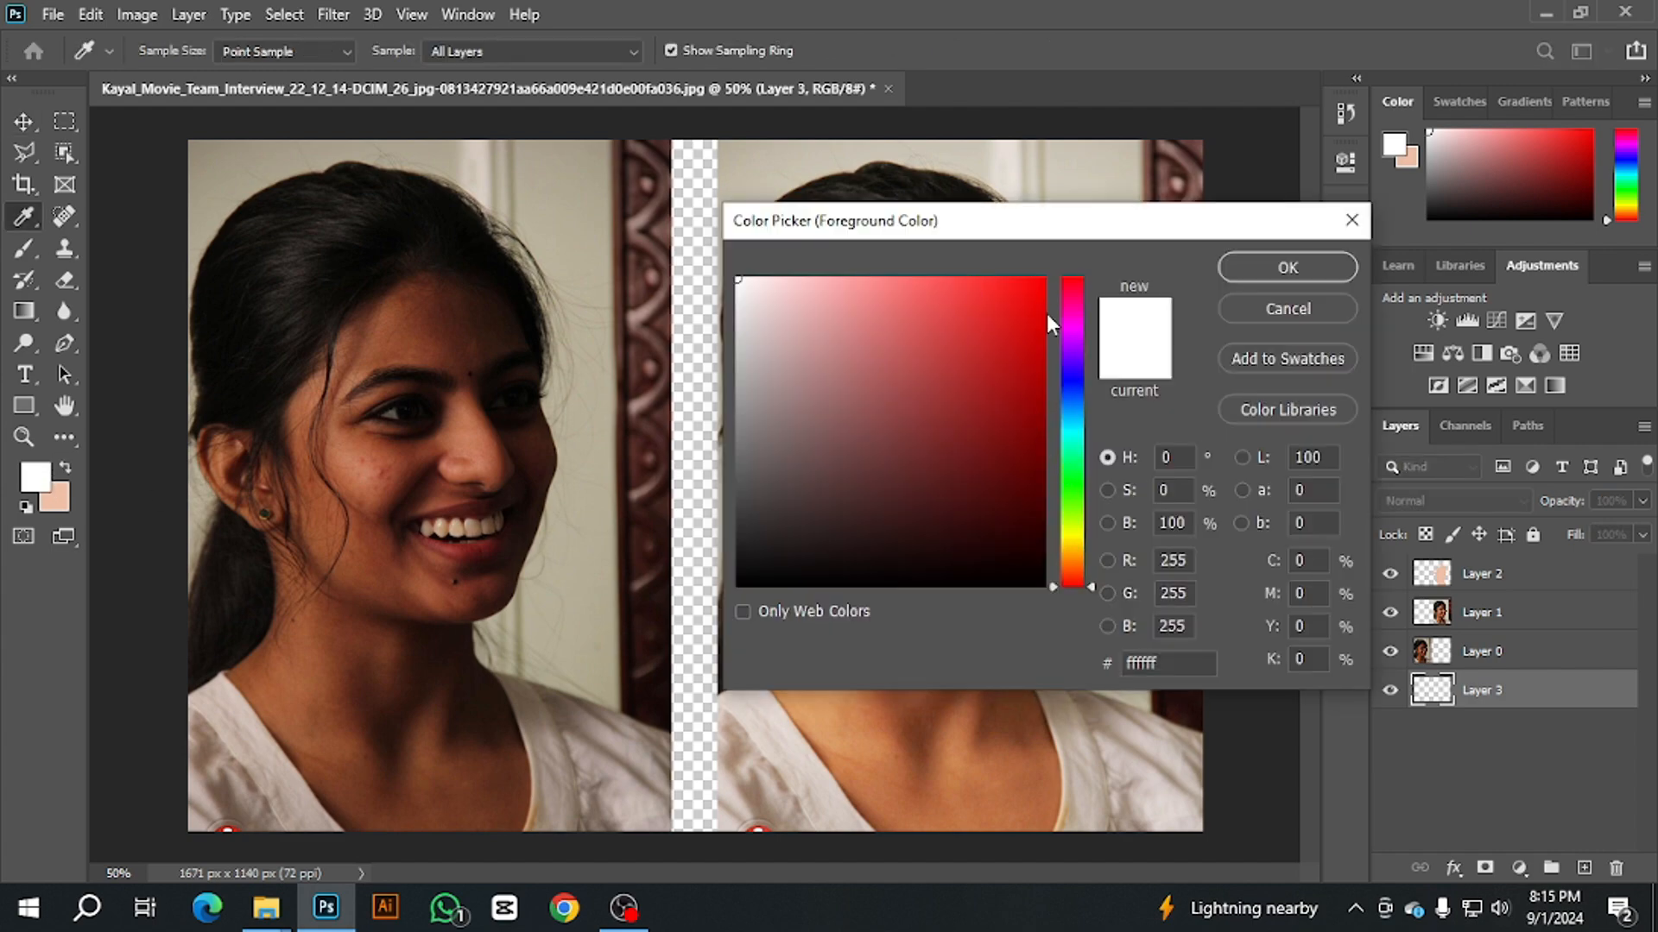
pyautogui.click(1288, 268)
pyautogui.press('v')
pyautogui.hotkey('alt', 'BackSpace')
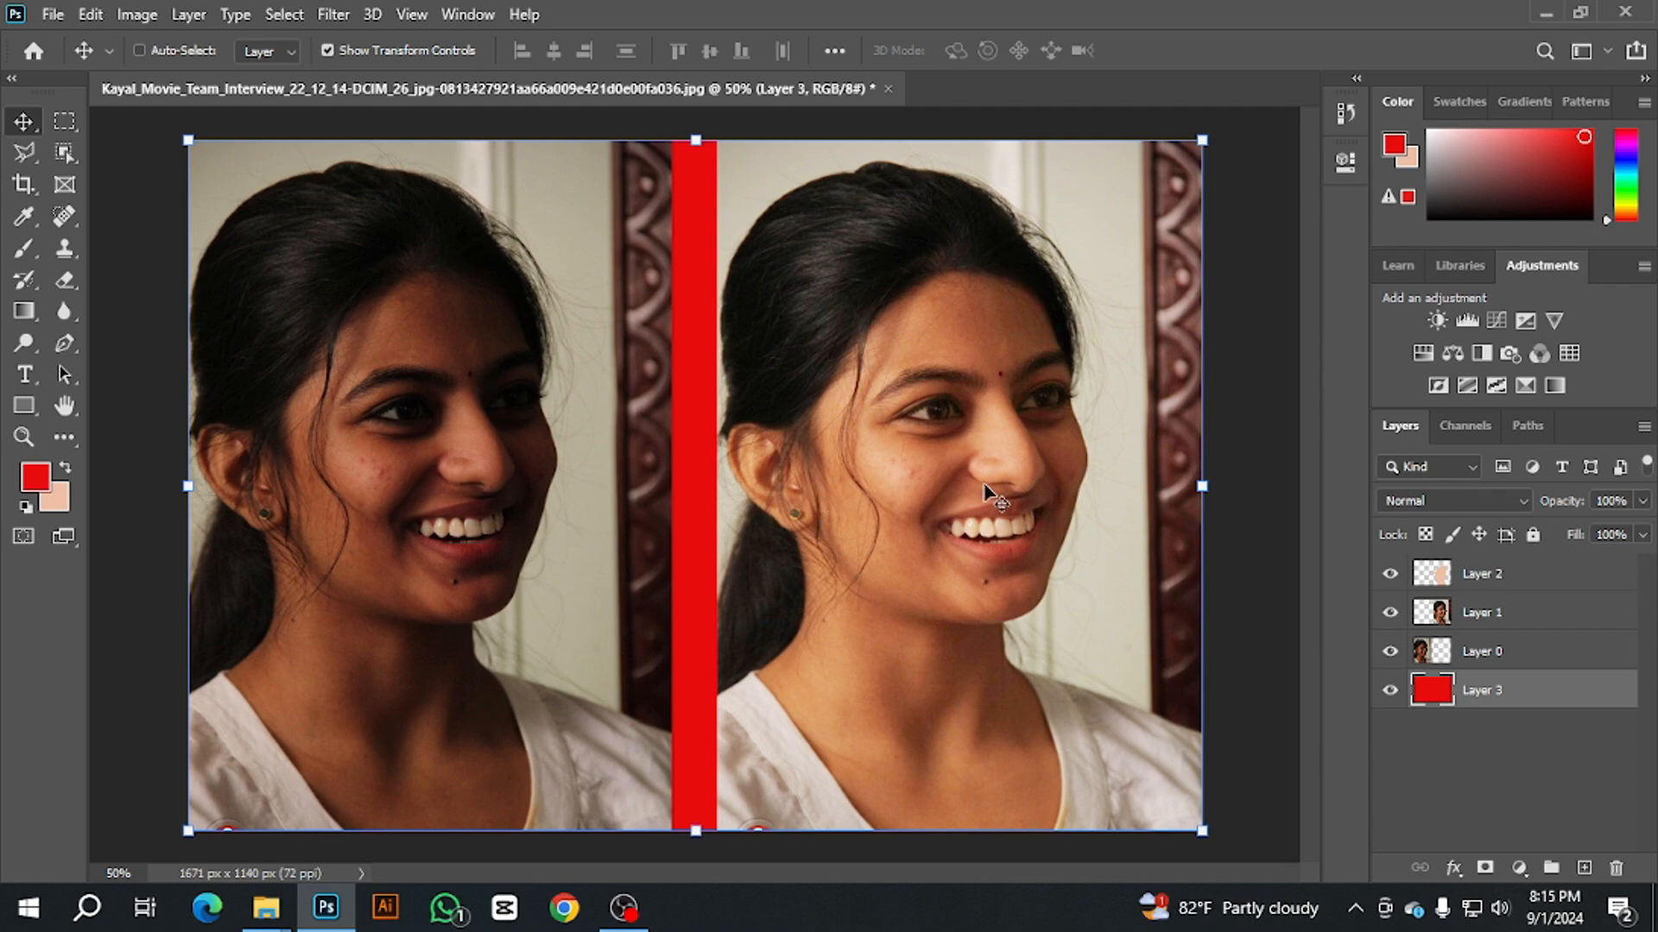
# Step: Add a white layer mask to the peach skin layer, Layer 2
pyautogui.scroll(3, 982, 442)
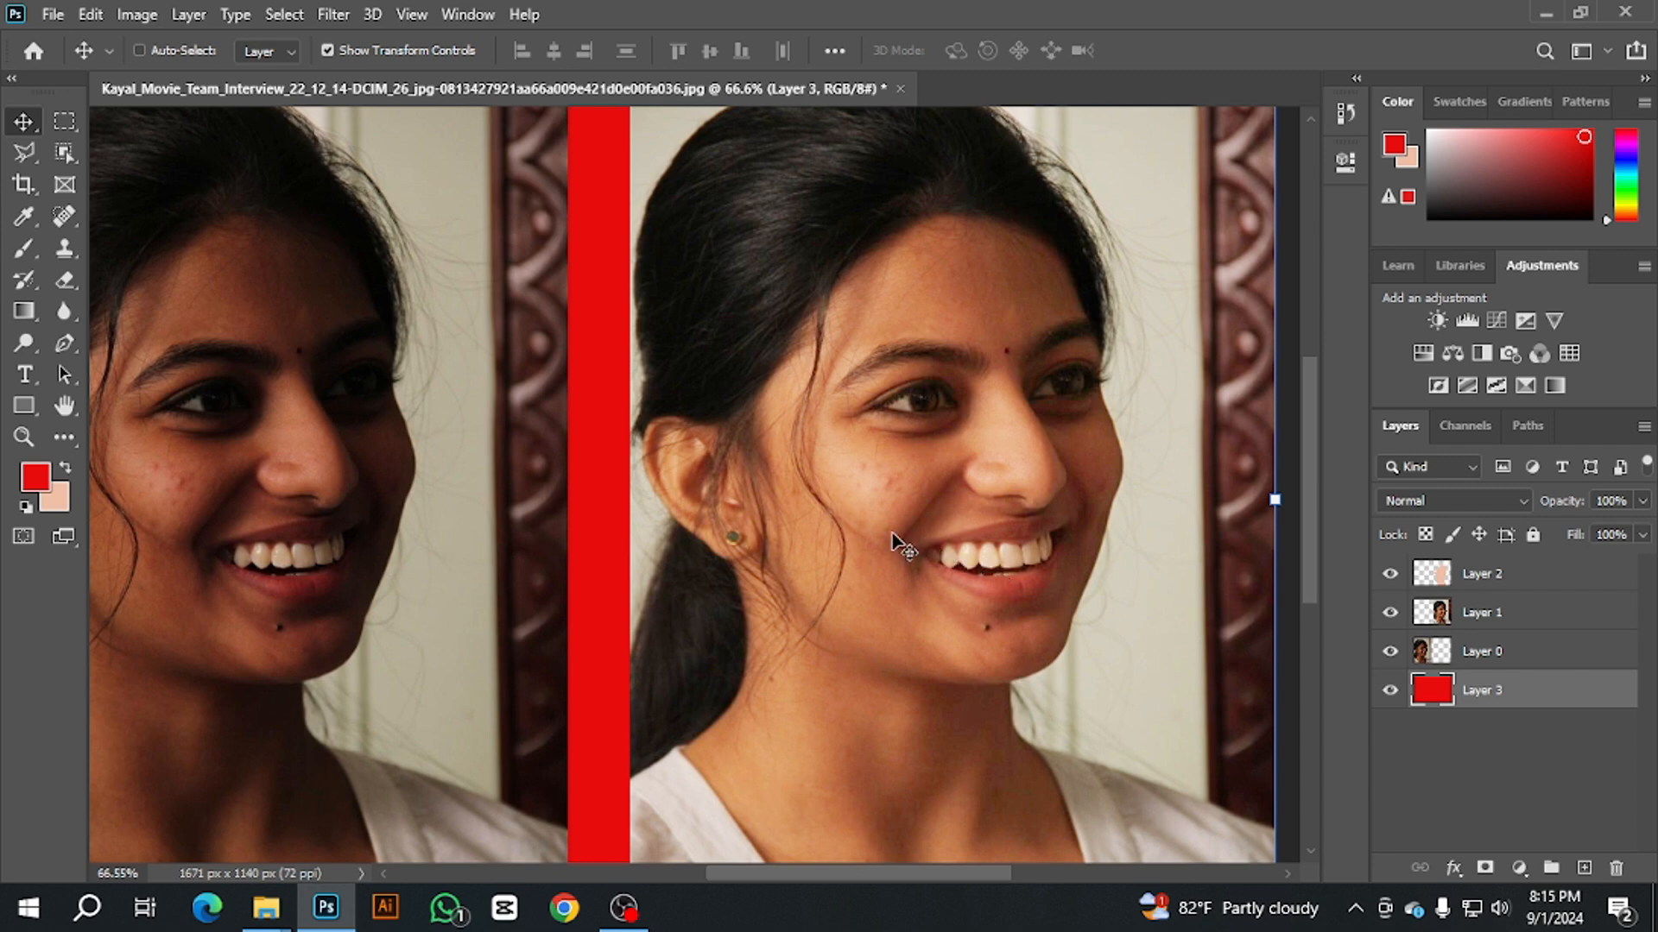
pyautogui.hotkey('shift', 'alt', 'f')
pyautogui.click(1522, 586)
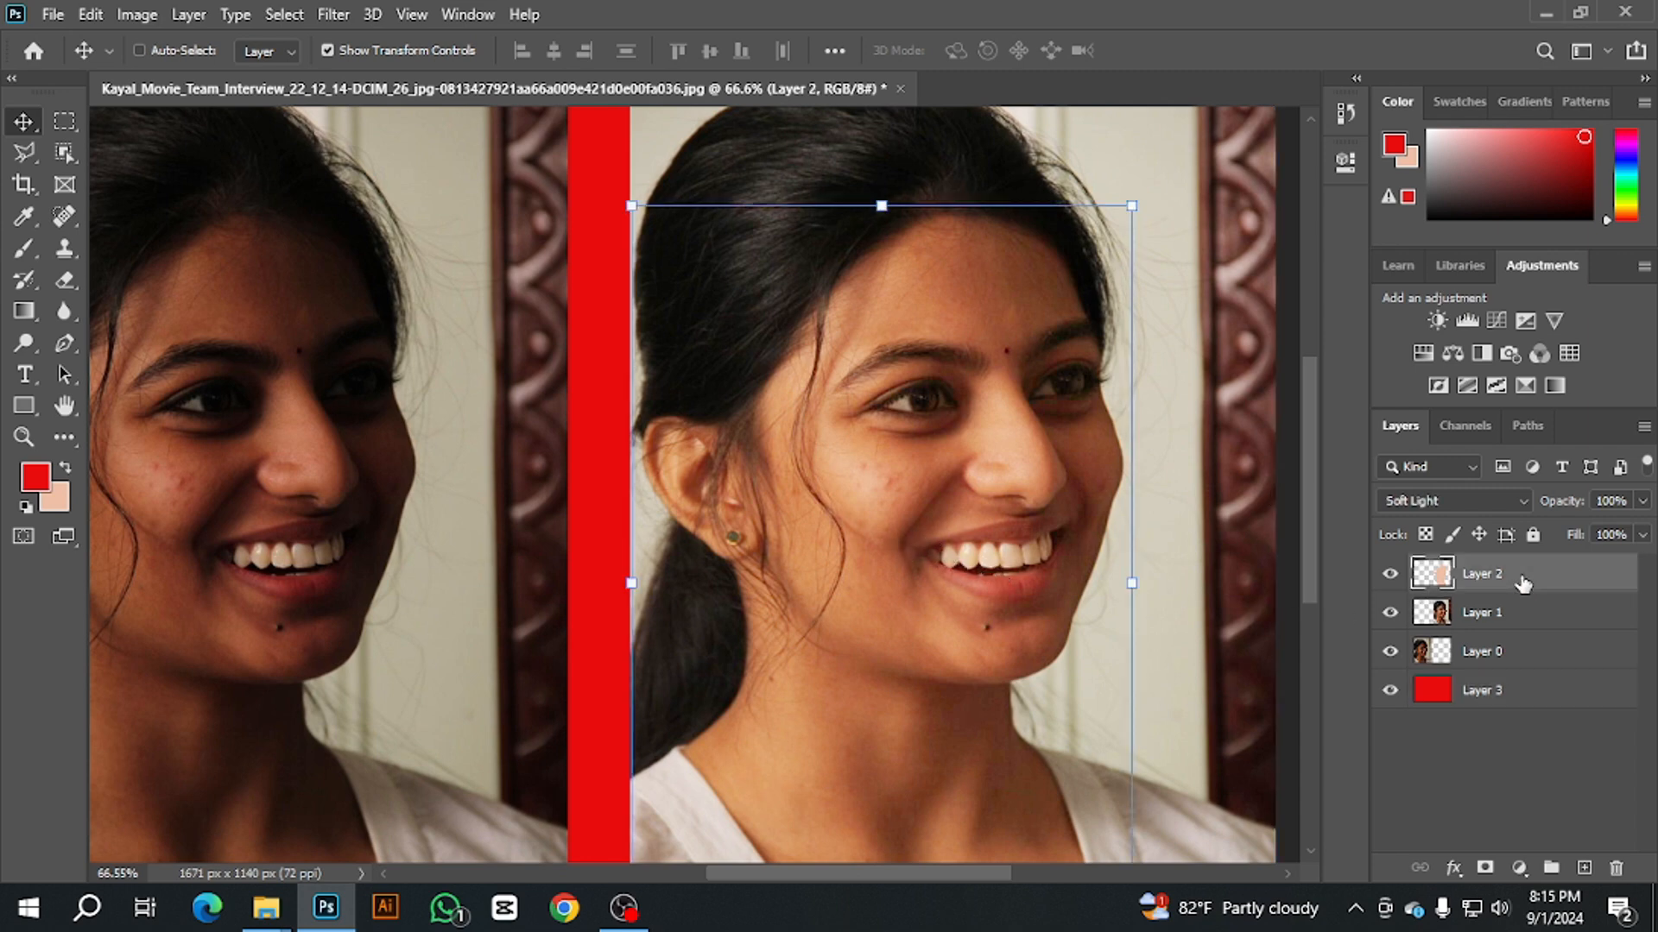
pyautogui.click(1486, 870)
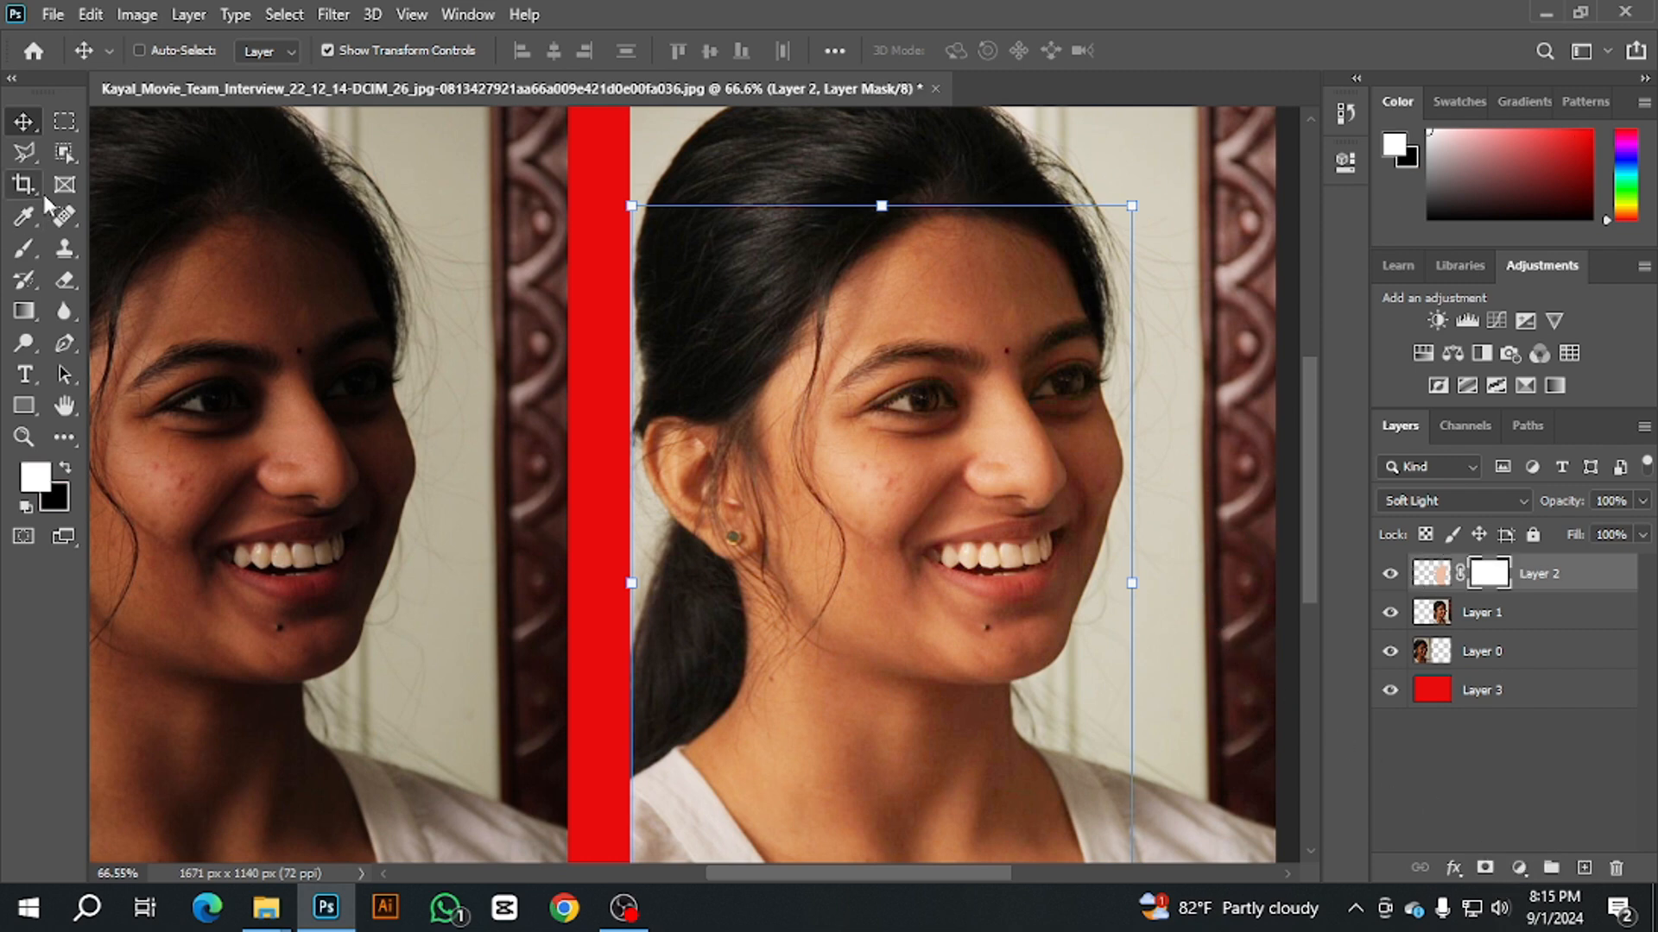
# Step: Set up the Brush tool for mask painting with black as the foreground colour and 15% opacity
pyautogui.click(24, 249)
pyautogui.press('v')
pyautogui.click(66, 470)
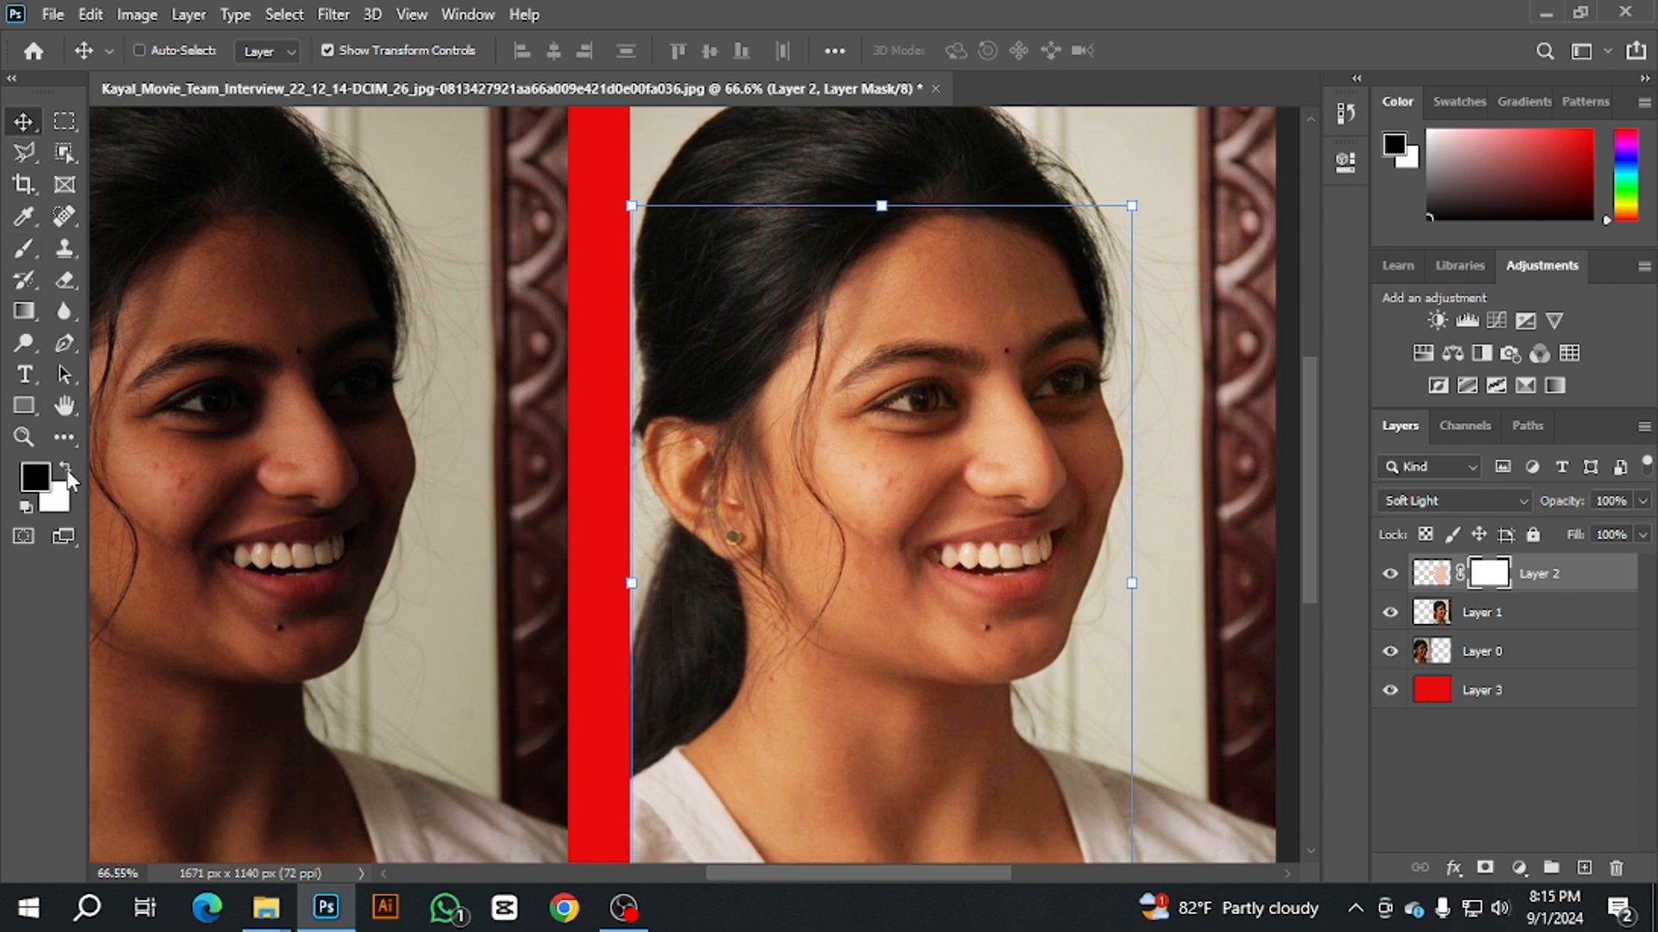
pyautogui.click(62, 477)
pyautogui.click(64, 480)
pyautogui.click(22, 250)
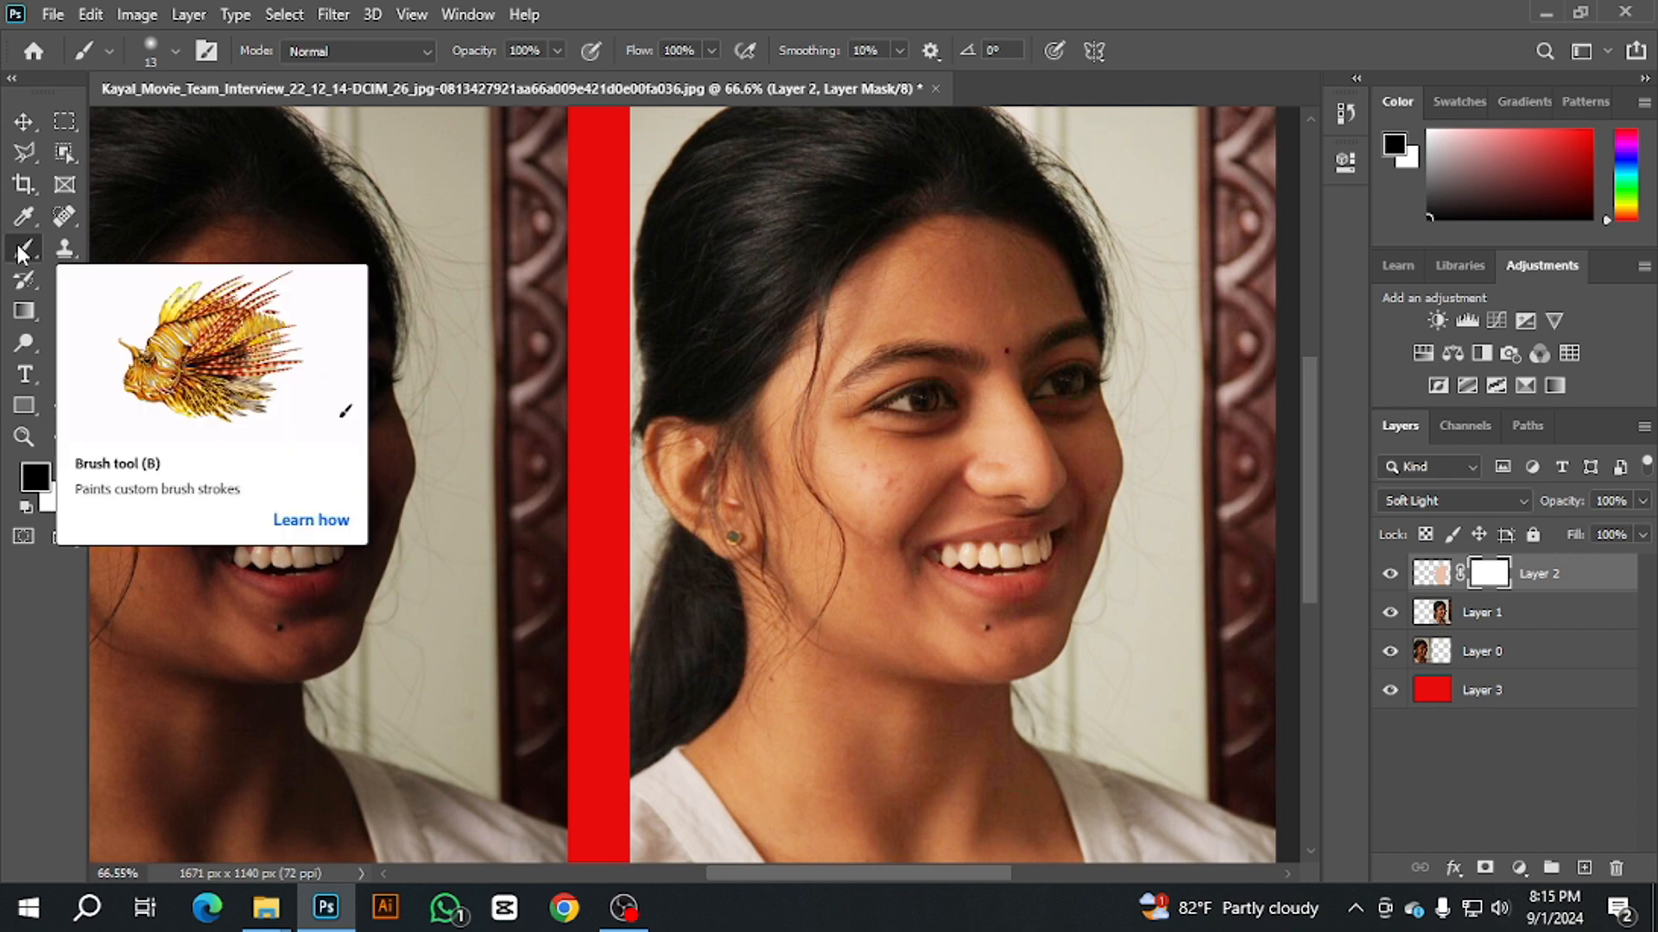
pyautogui.click(175, 50)
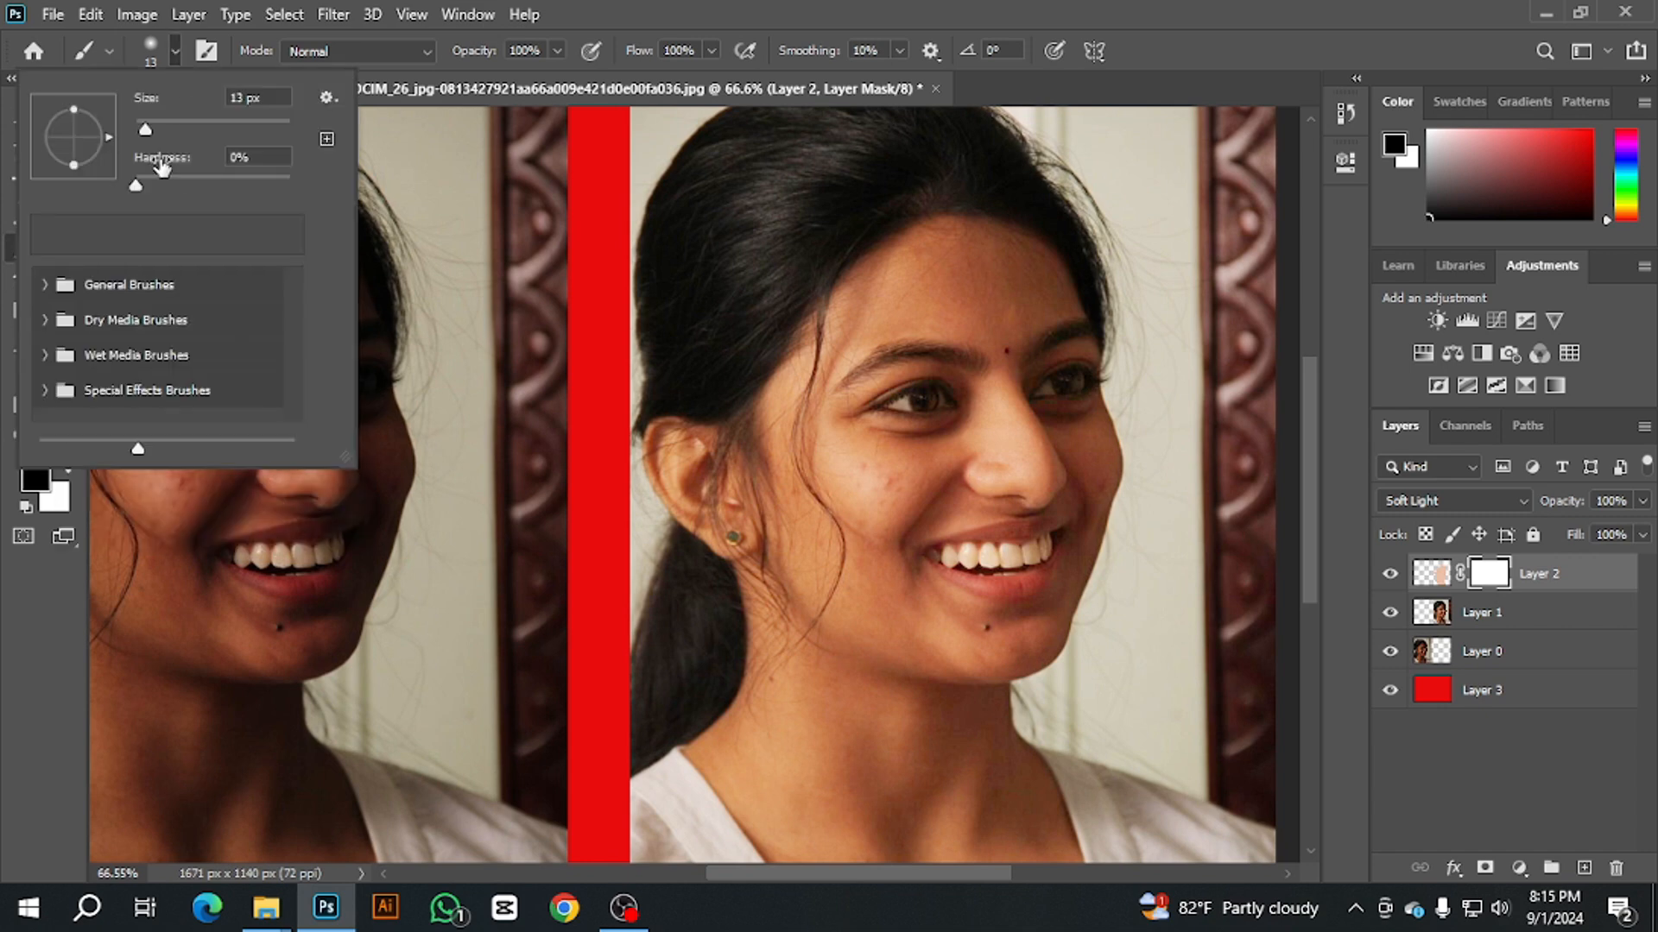
pyautogui.click(176, 54)
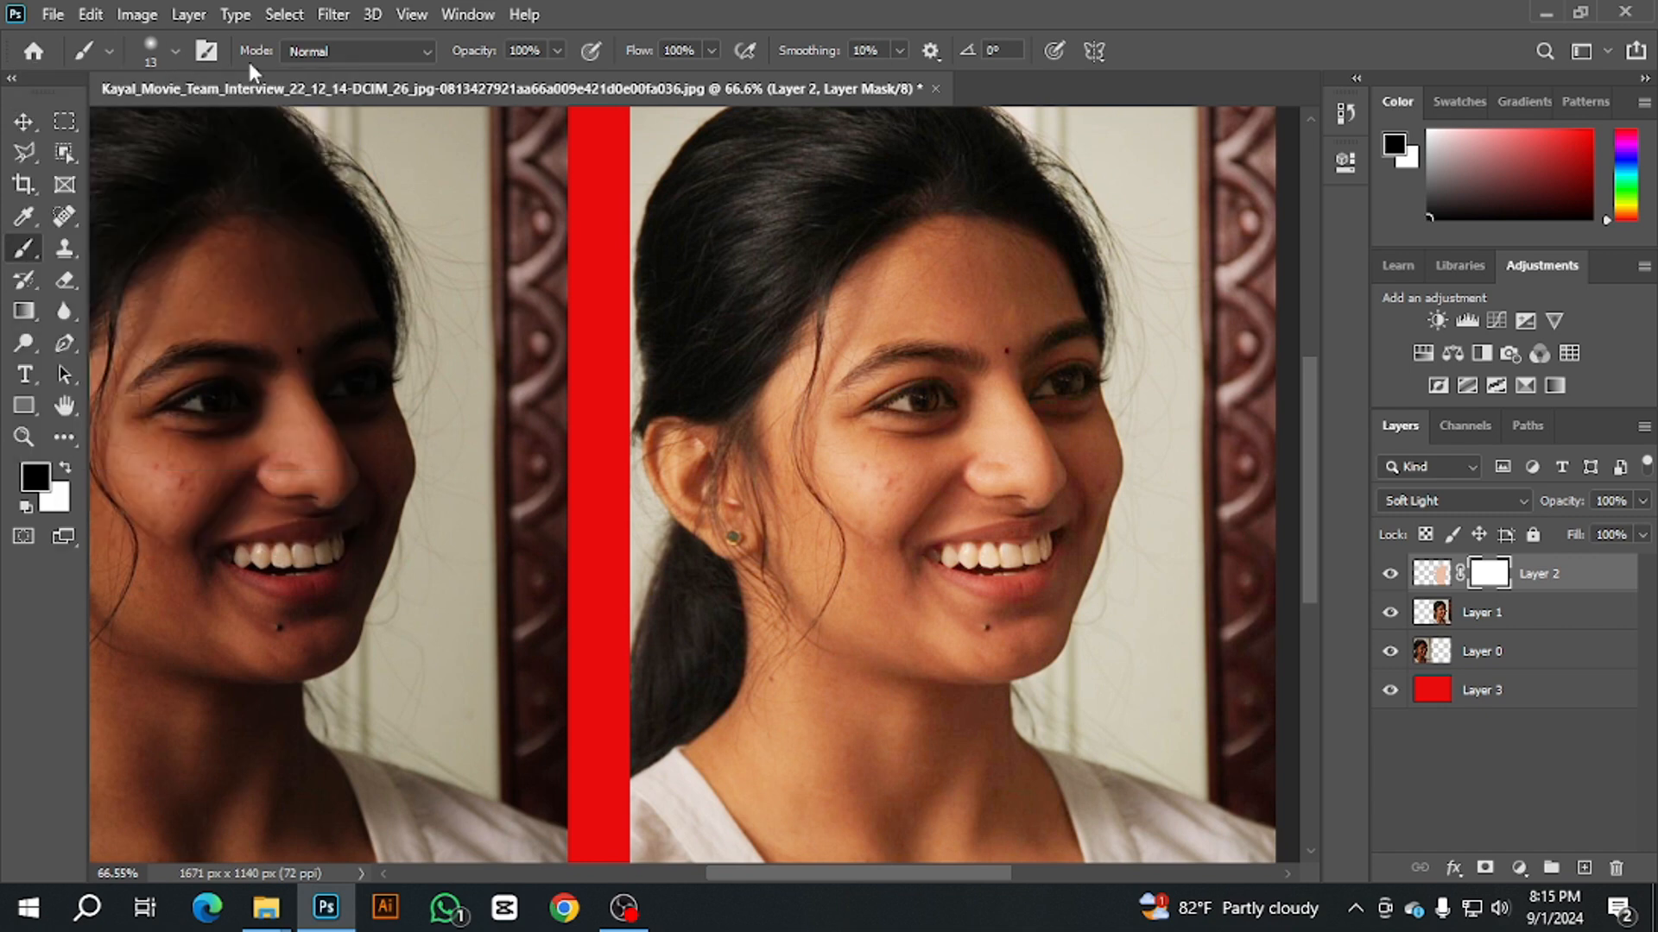
pyautogui.click(557, 50)
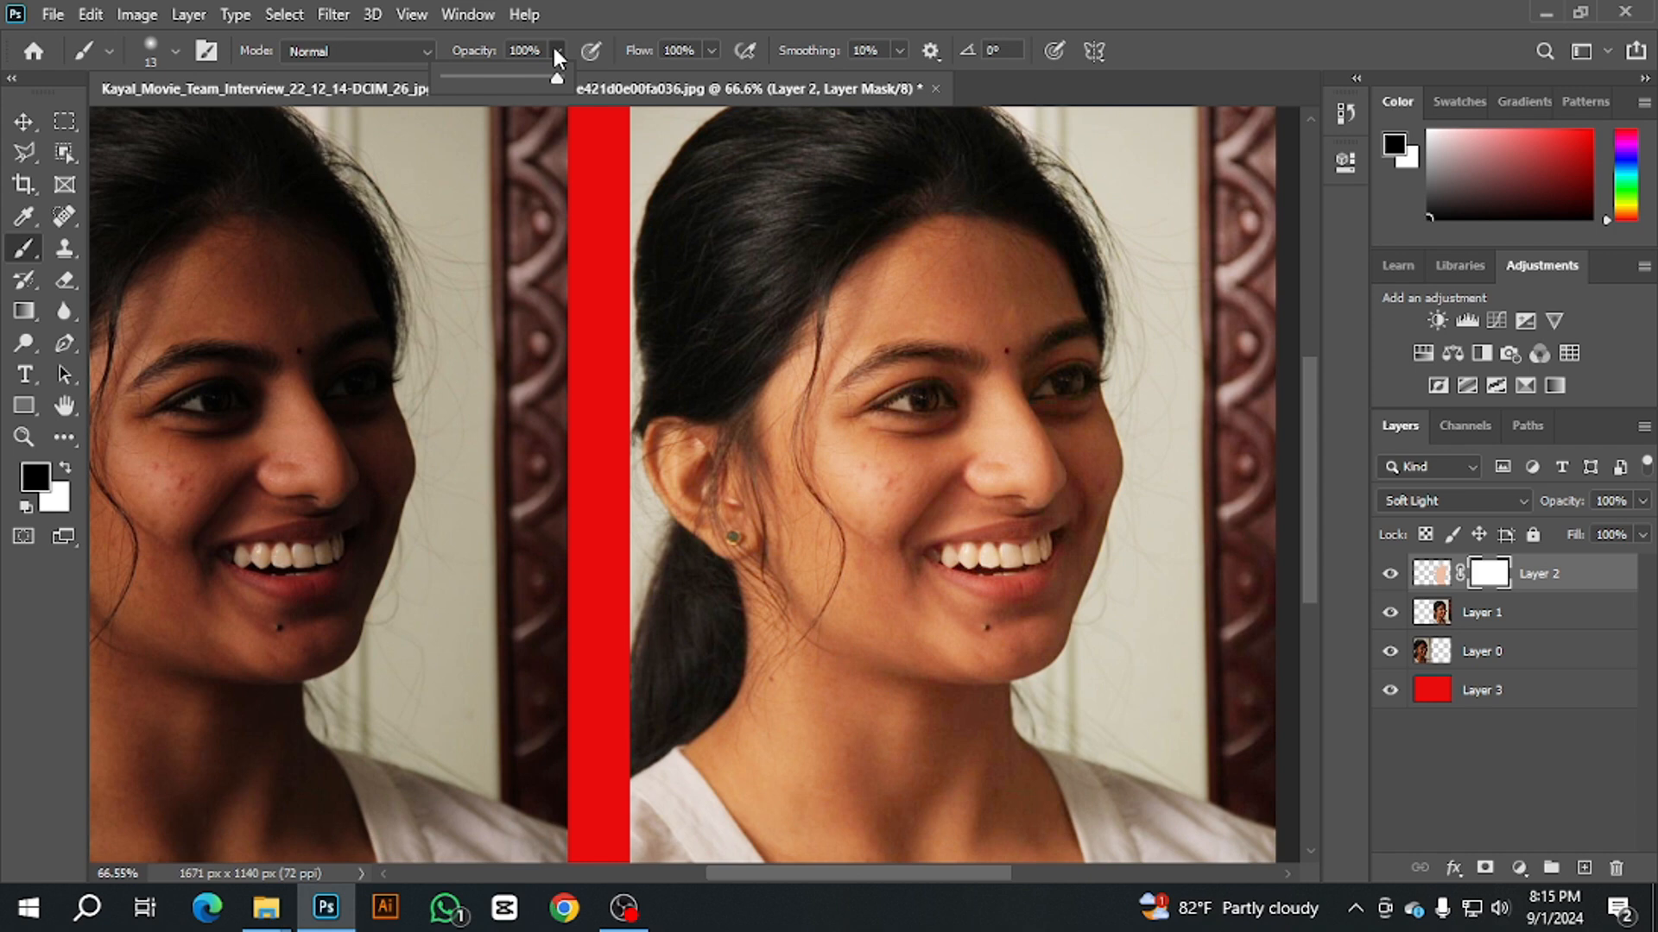
pyautogui.click(476, 80)
pyautogui.click(845, 212)
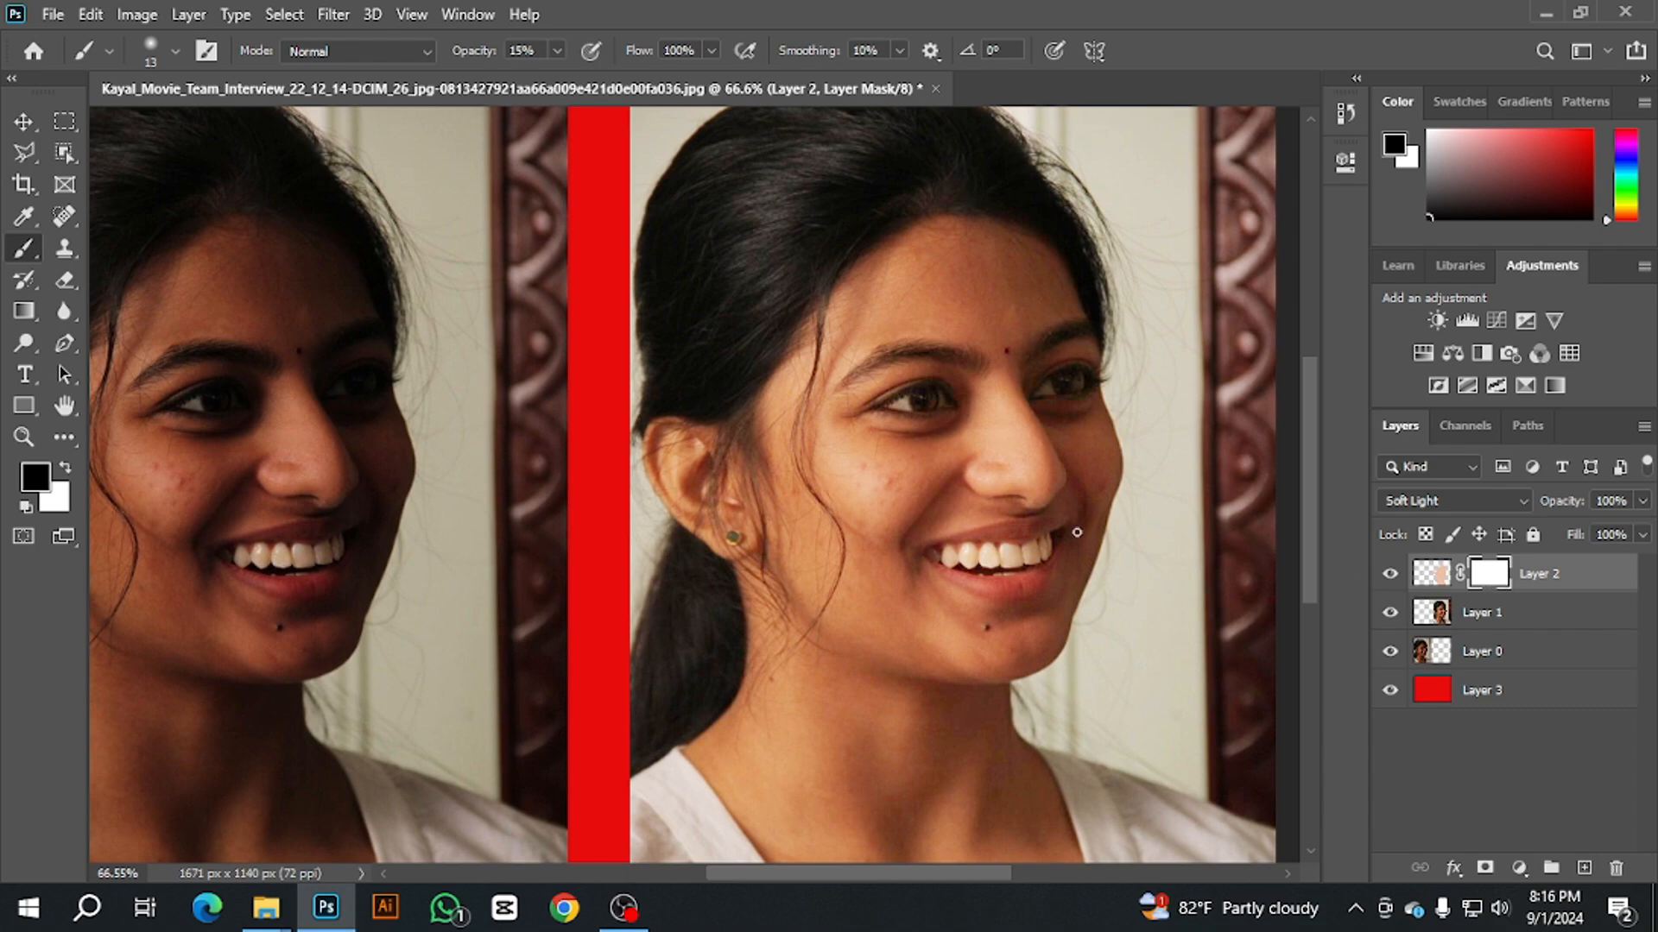
# Step: Paint black on Layer 2's mask over the eyes, eyebrows and hair beside the ear, with a soft brush between 15 and 40 px
pyautogui.scroll(4, 855, 413)
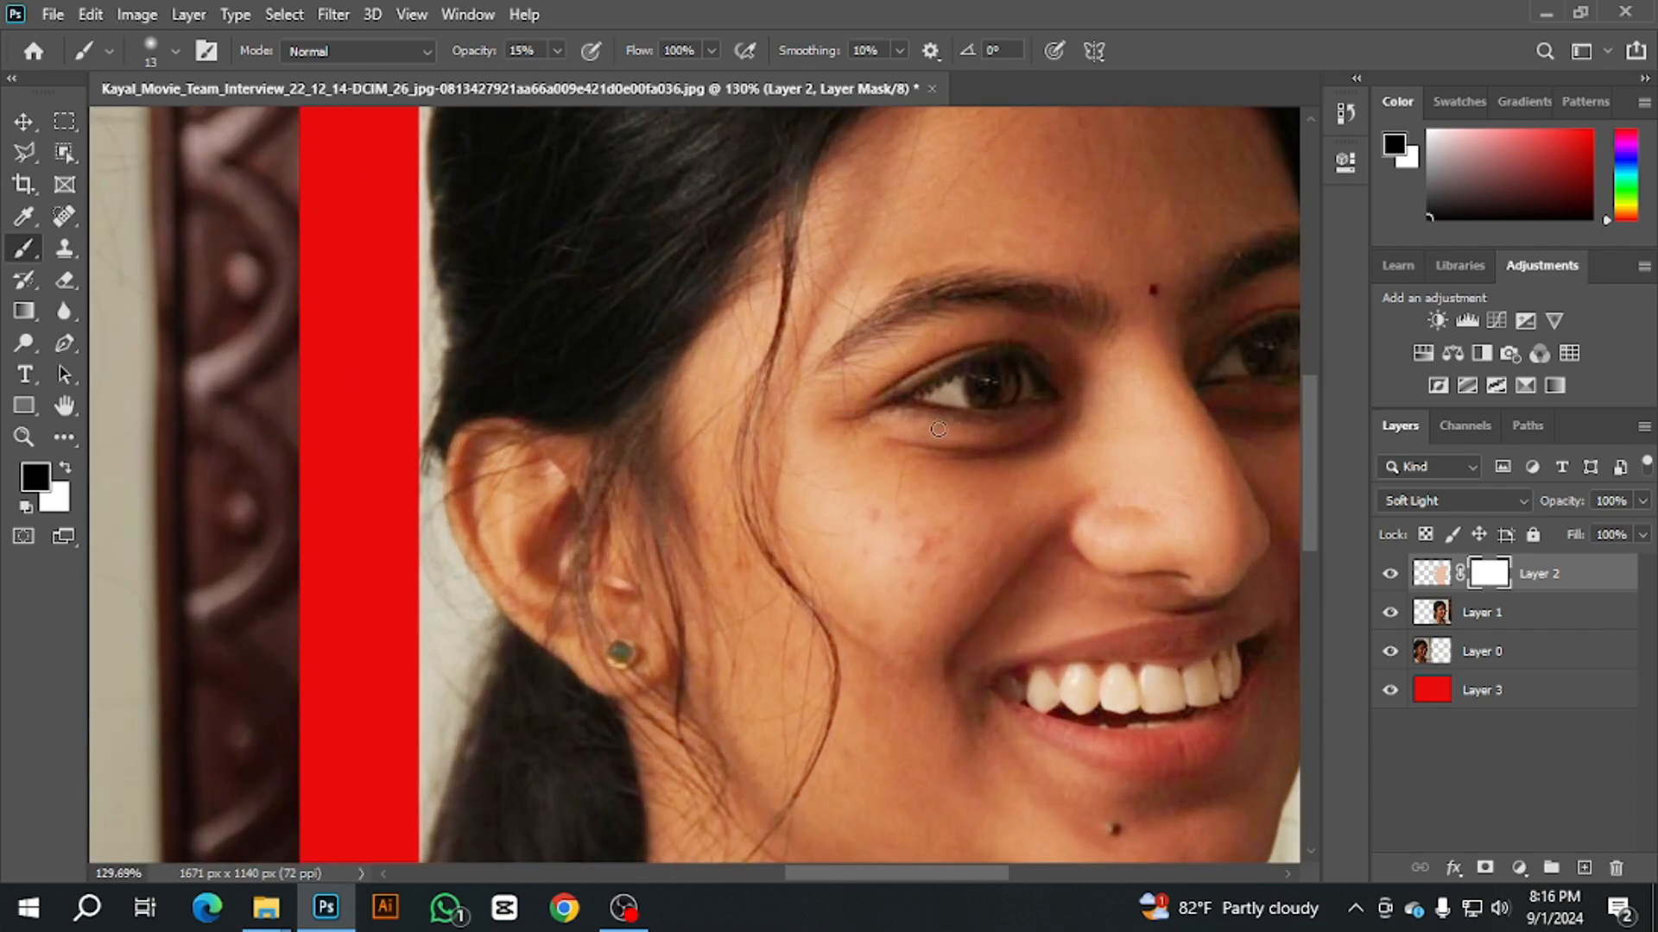
pyautogui.scroll(-1, 969, 419)
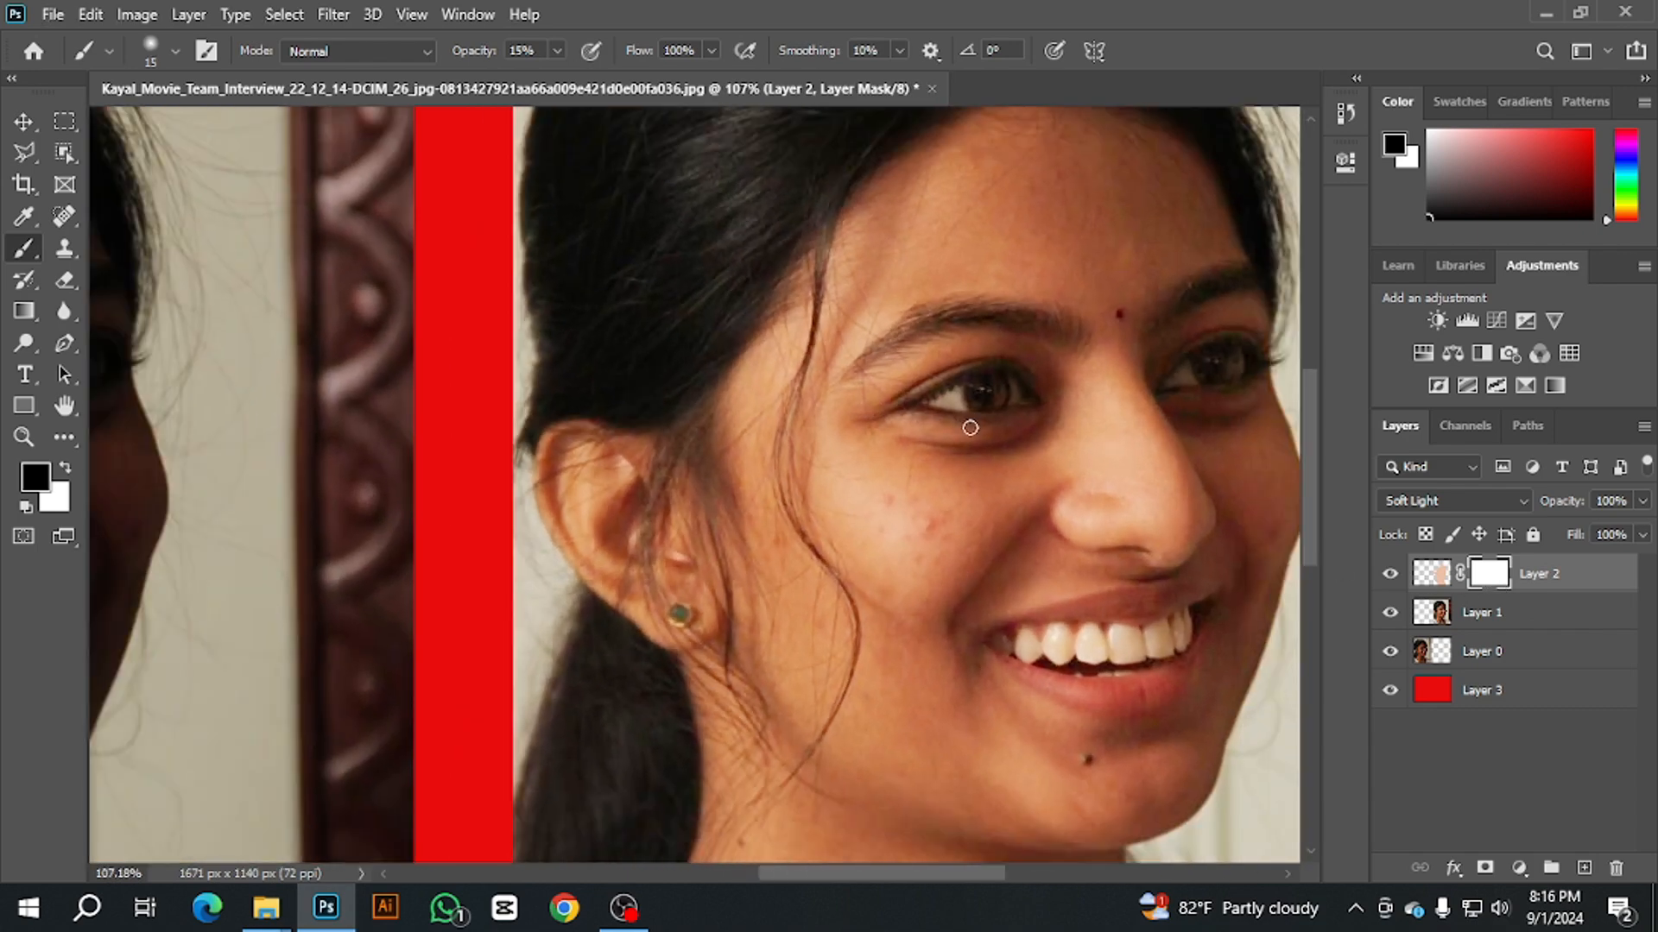
pyautogui.press(']')
pyautogui.press(']')
pyautogui.press('[')
pyautogui.press('[')
pyautogui.press(']')
pyautogui.press(']')
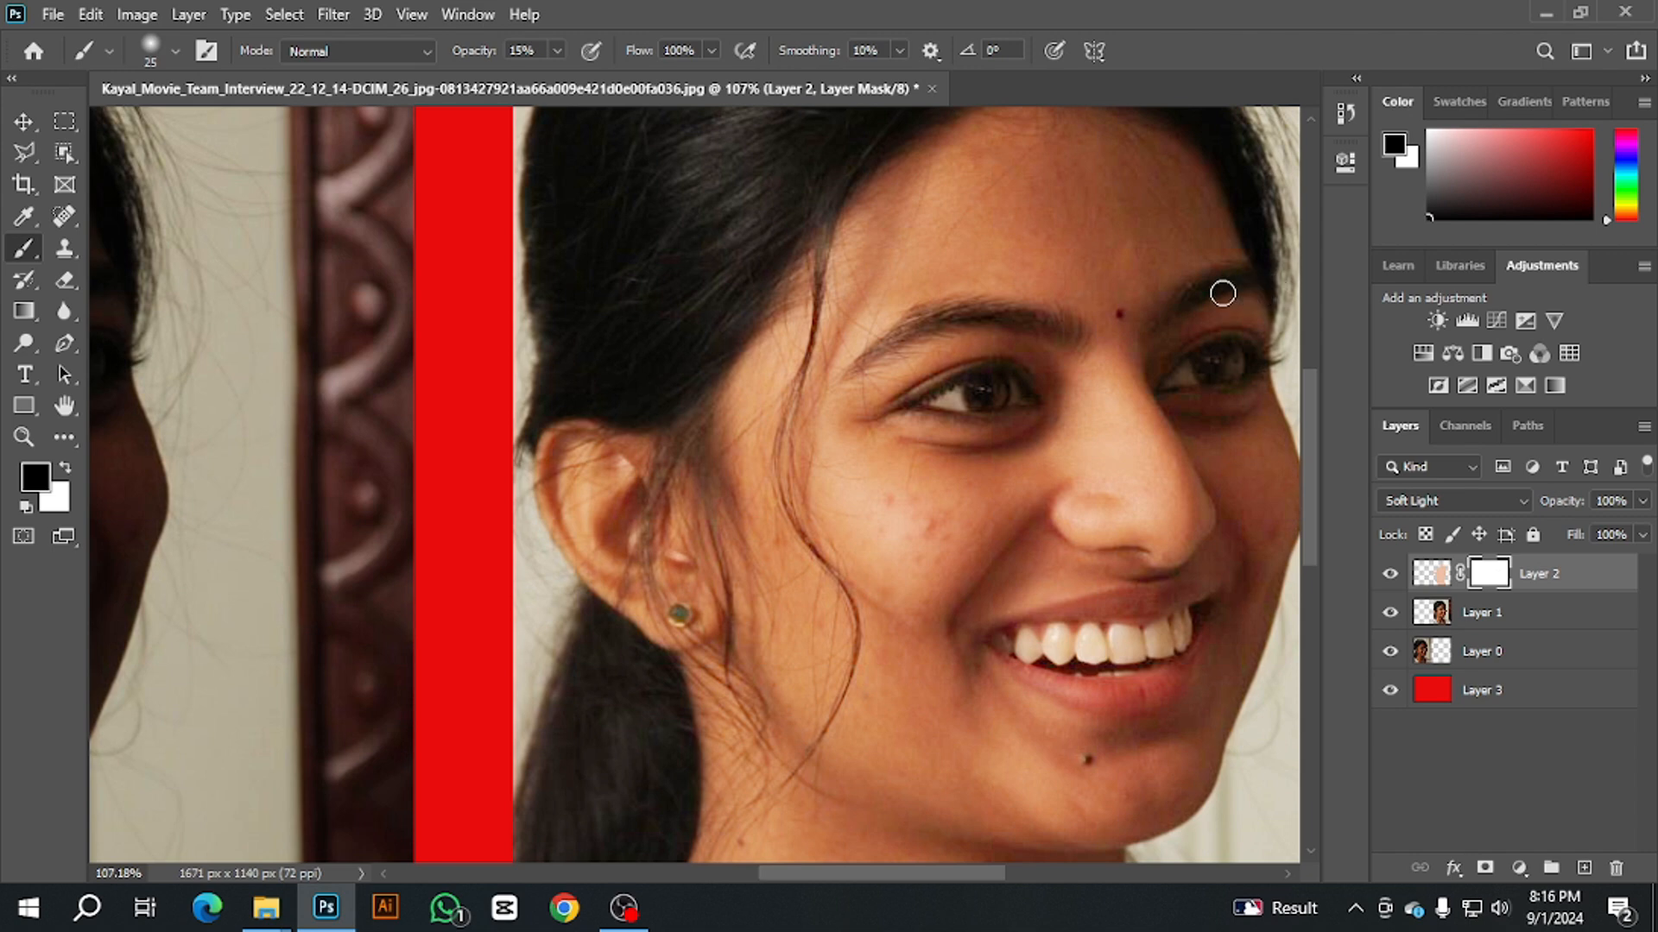
pyautogui.press('[')
pyautogui.press(']')
pyautogui.press(']')
pyautogui.press(']')
pyautogui.press('[')
pyautogui.press('[')
pyautogui.press('[')
pyautogui.press(']')
pyautogui.press(']')
pyautogui.press(']')
pyautogui.press(']')
pyautogui.press(']')
pyautogui.press('[')
pyautogui.press('[')
pyautogui.press('[')
pyautogui.press('[')
pyautogui.press(']')
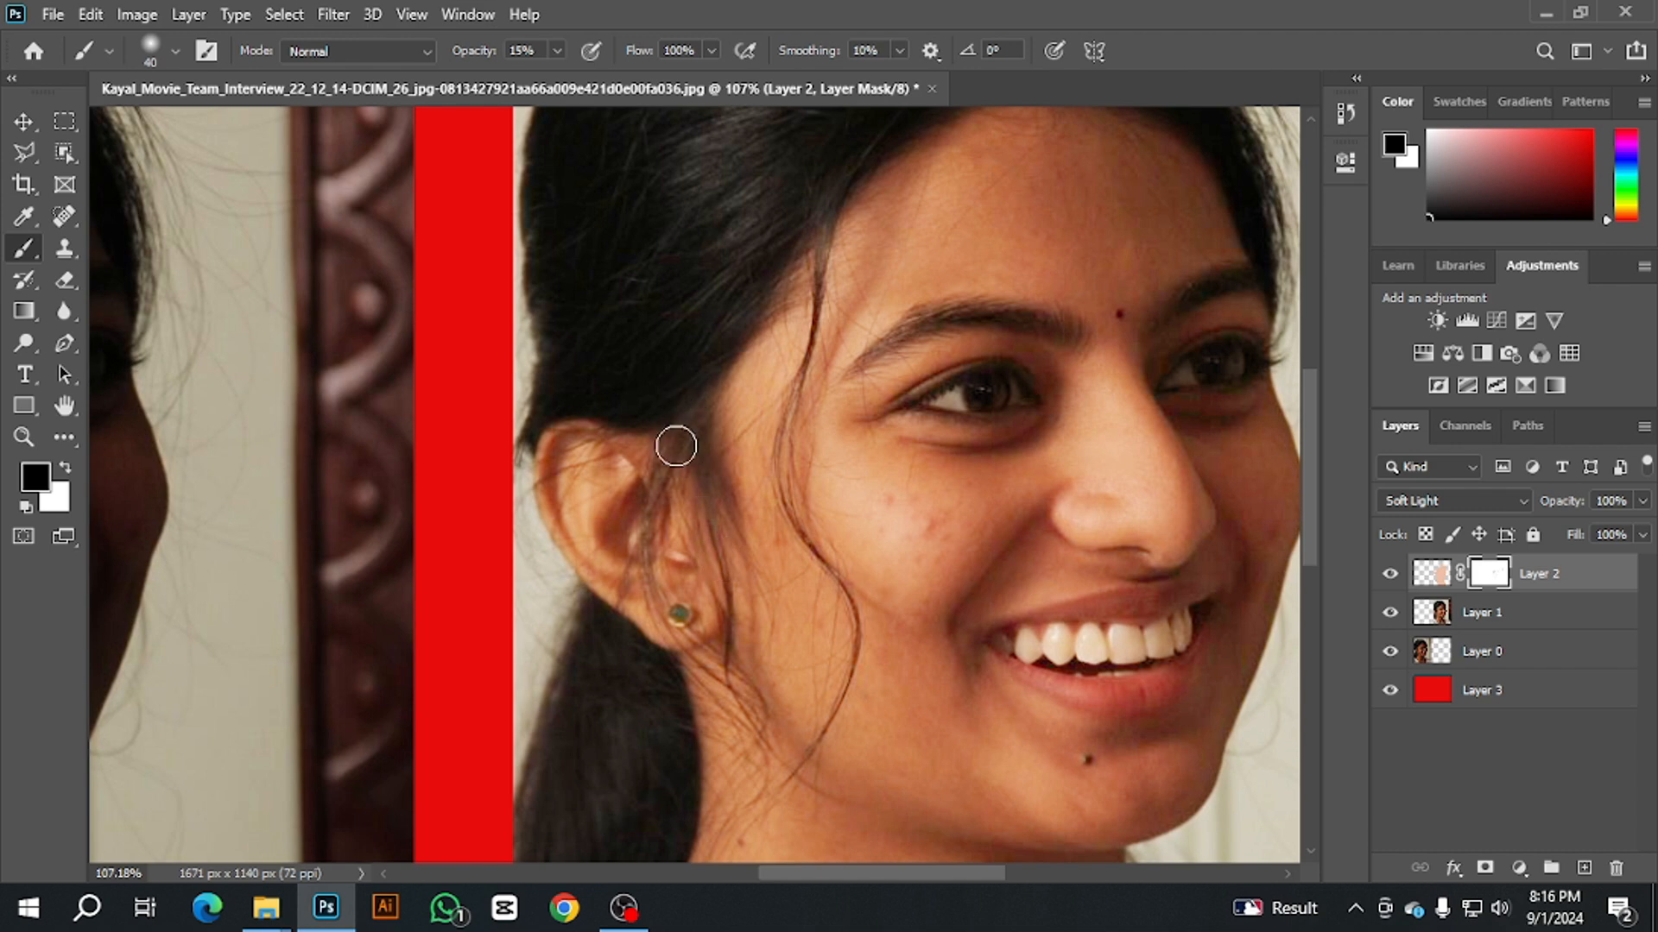
pyautogui.press('[')
pyautogui.scroll(-2, 702, 646)
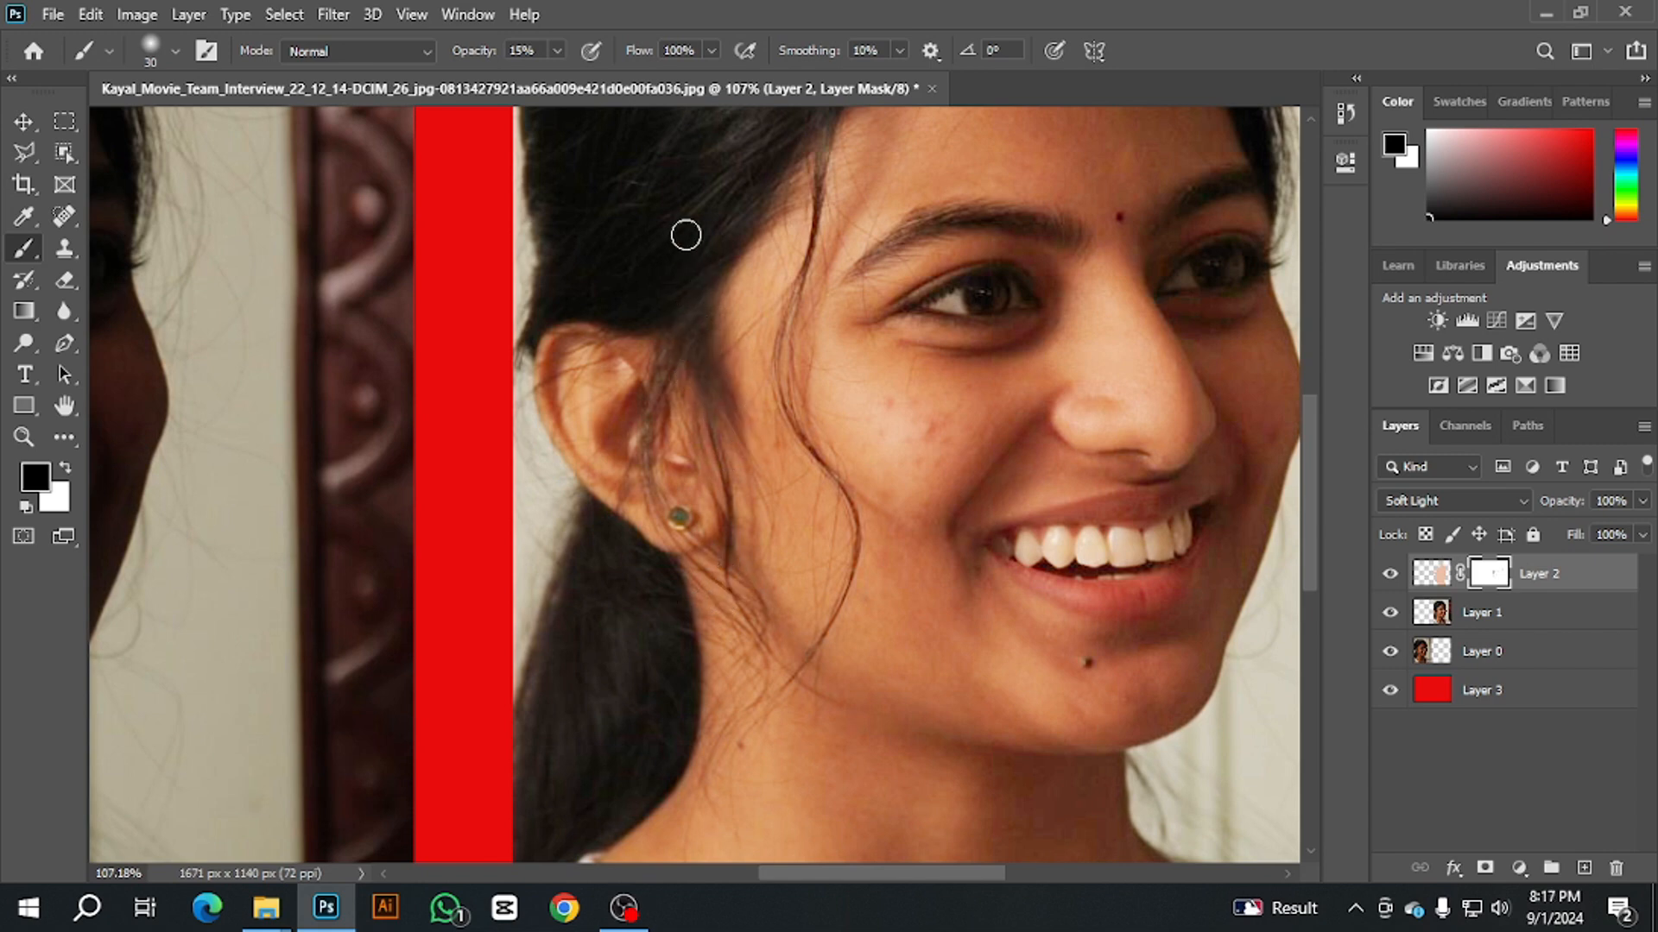
pyautogui.scroll(4, 725, 365)
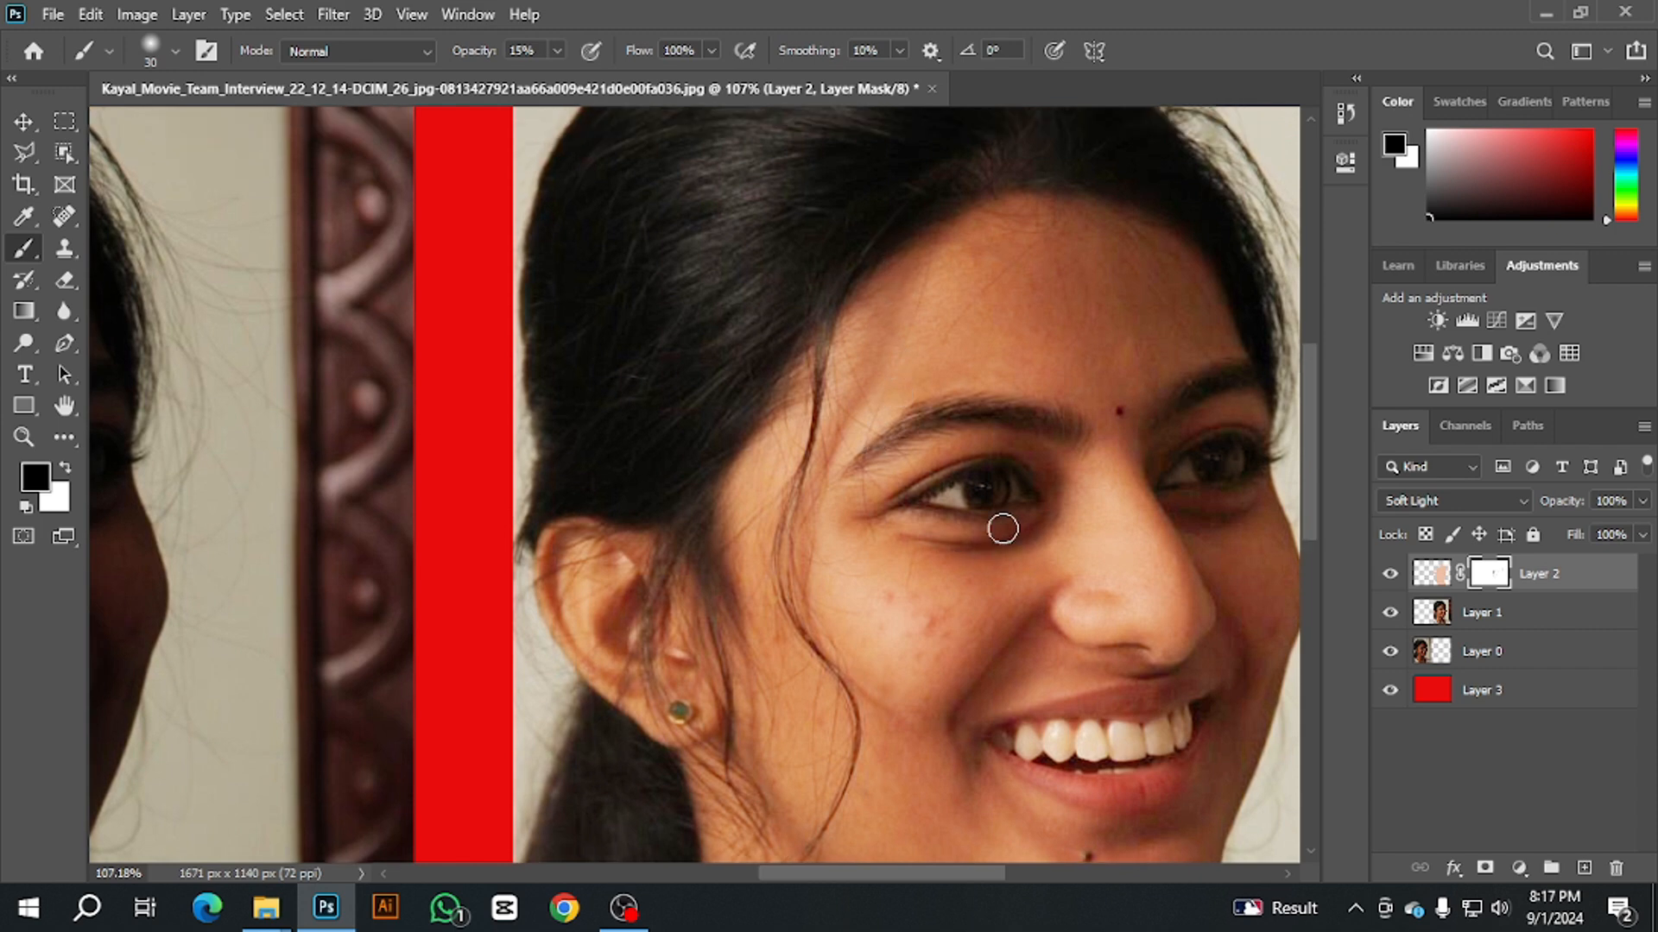
# Step: Darken the ponytail below the ear on Layer 1 with the Burn tool at Midtones and 50% exposure, and compare by toggling the layer's visibility
pyautogui.click(26, 343)
pyautogui.click(113, 366)
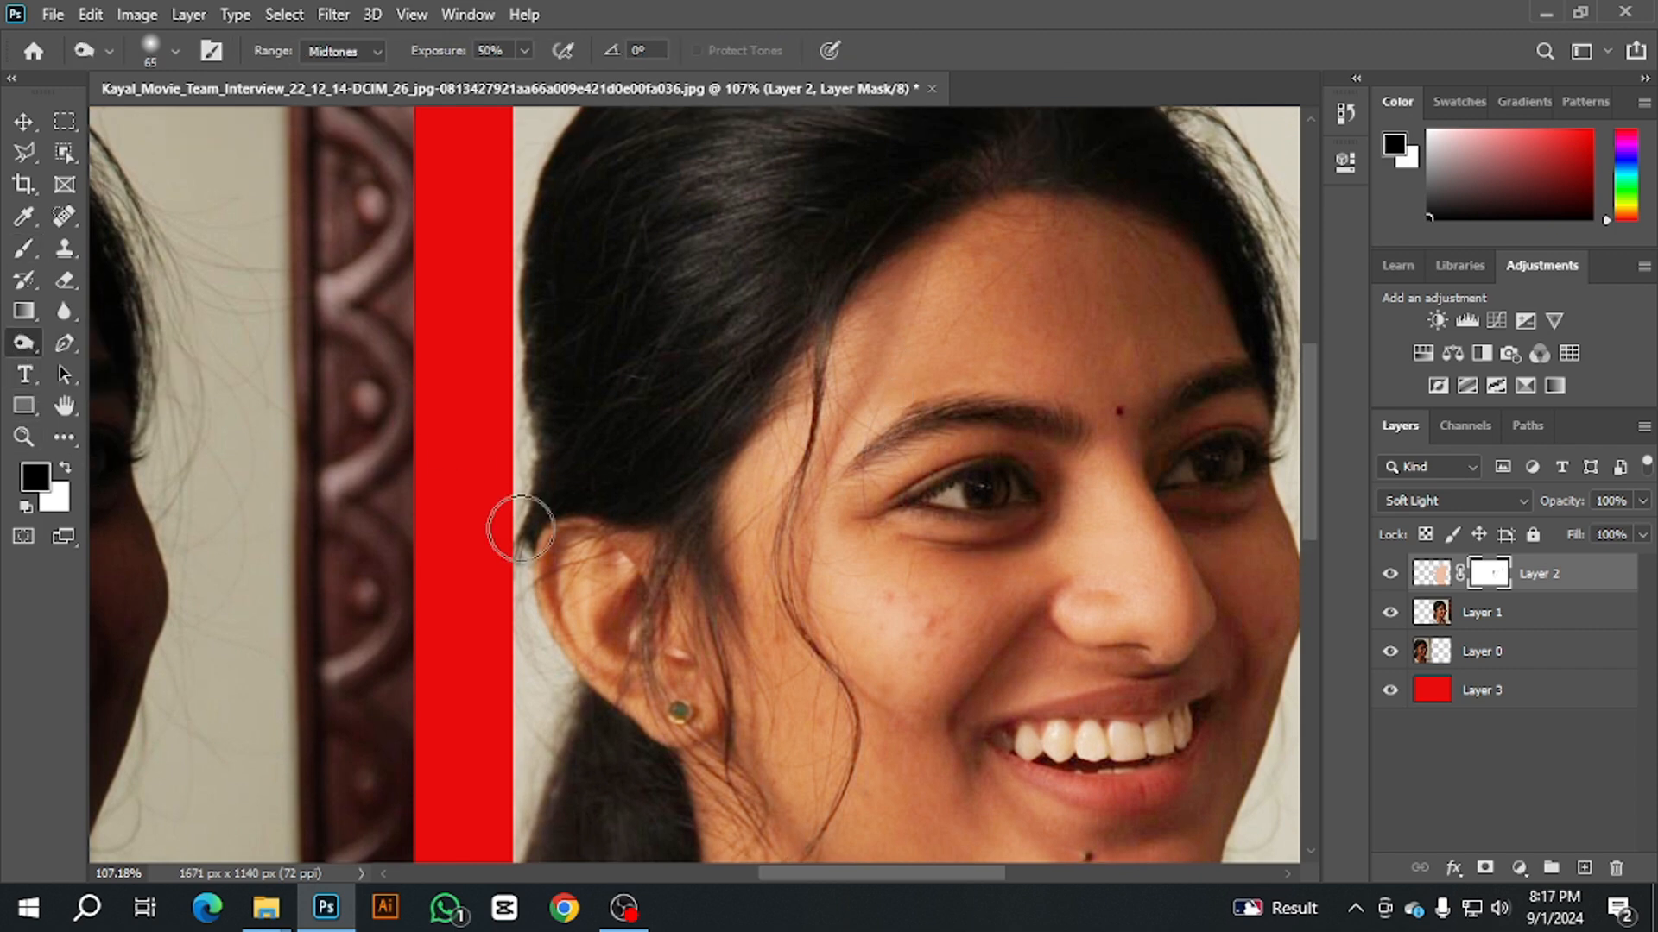
pyautogui.scroll(1, 708, 527)
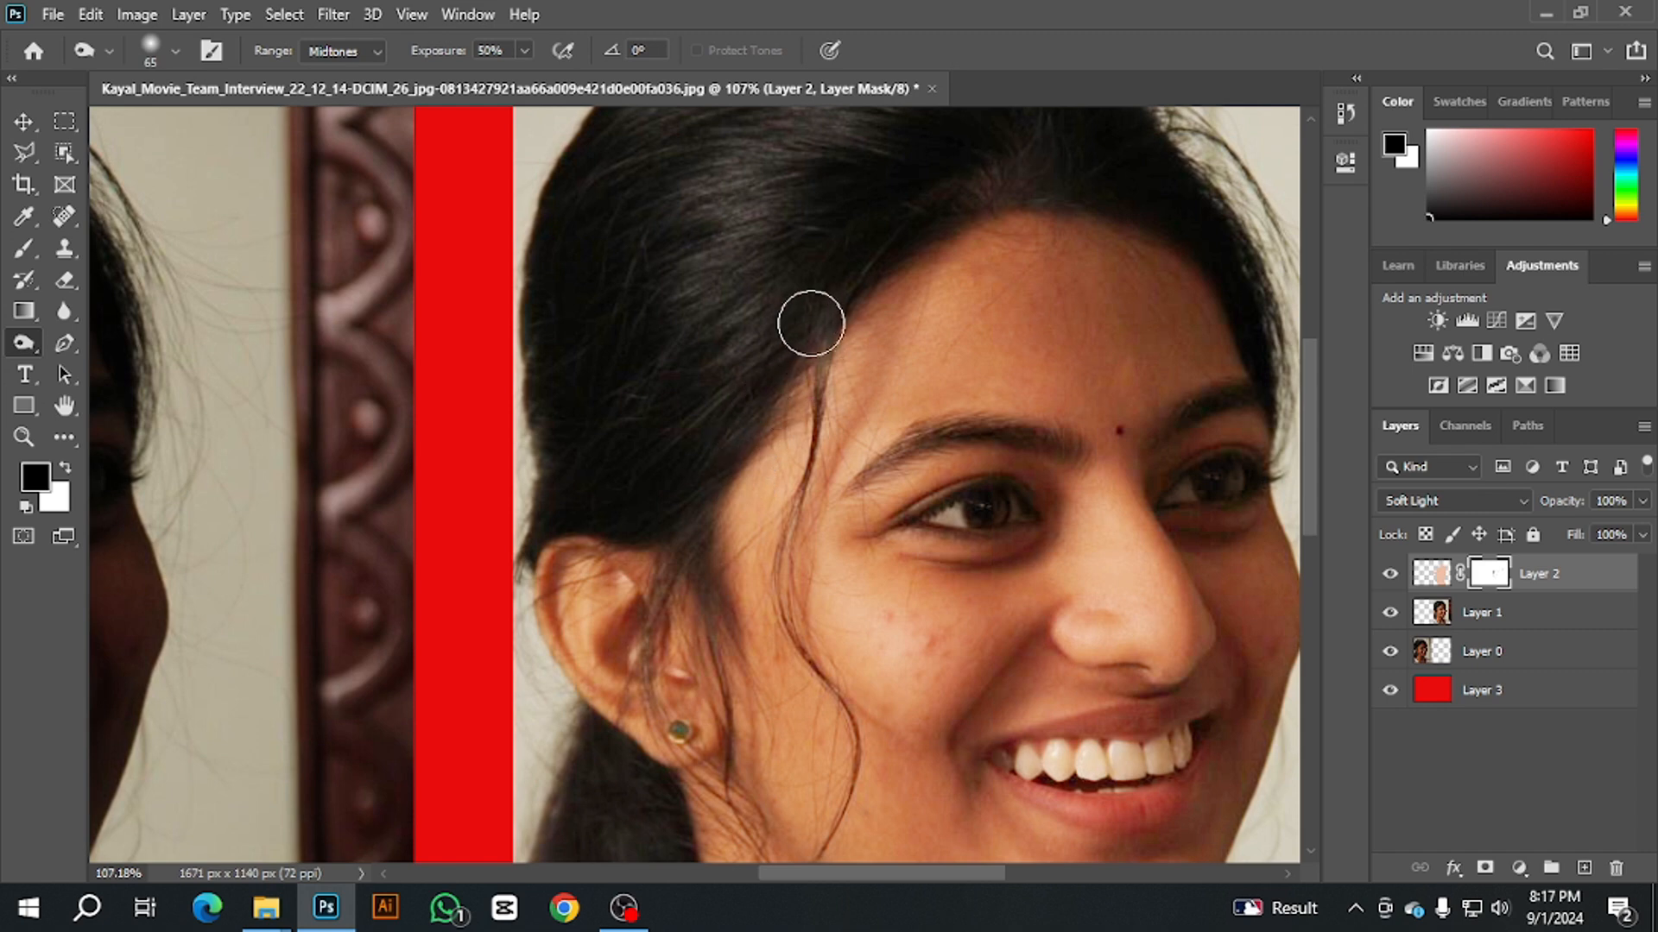
pyautogui.click(1437, 618)
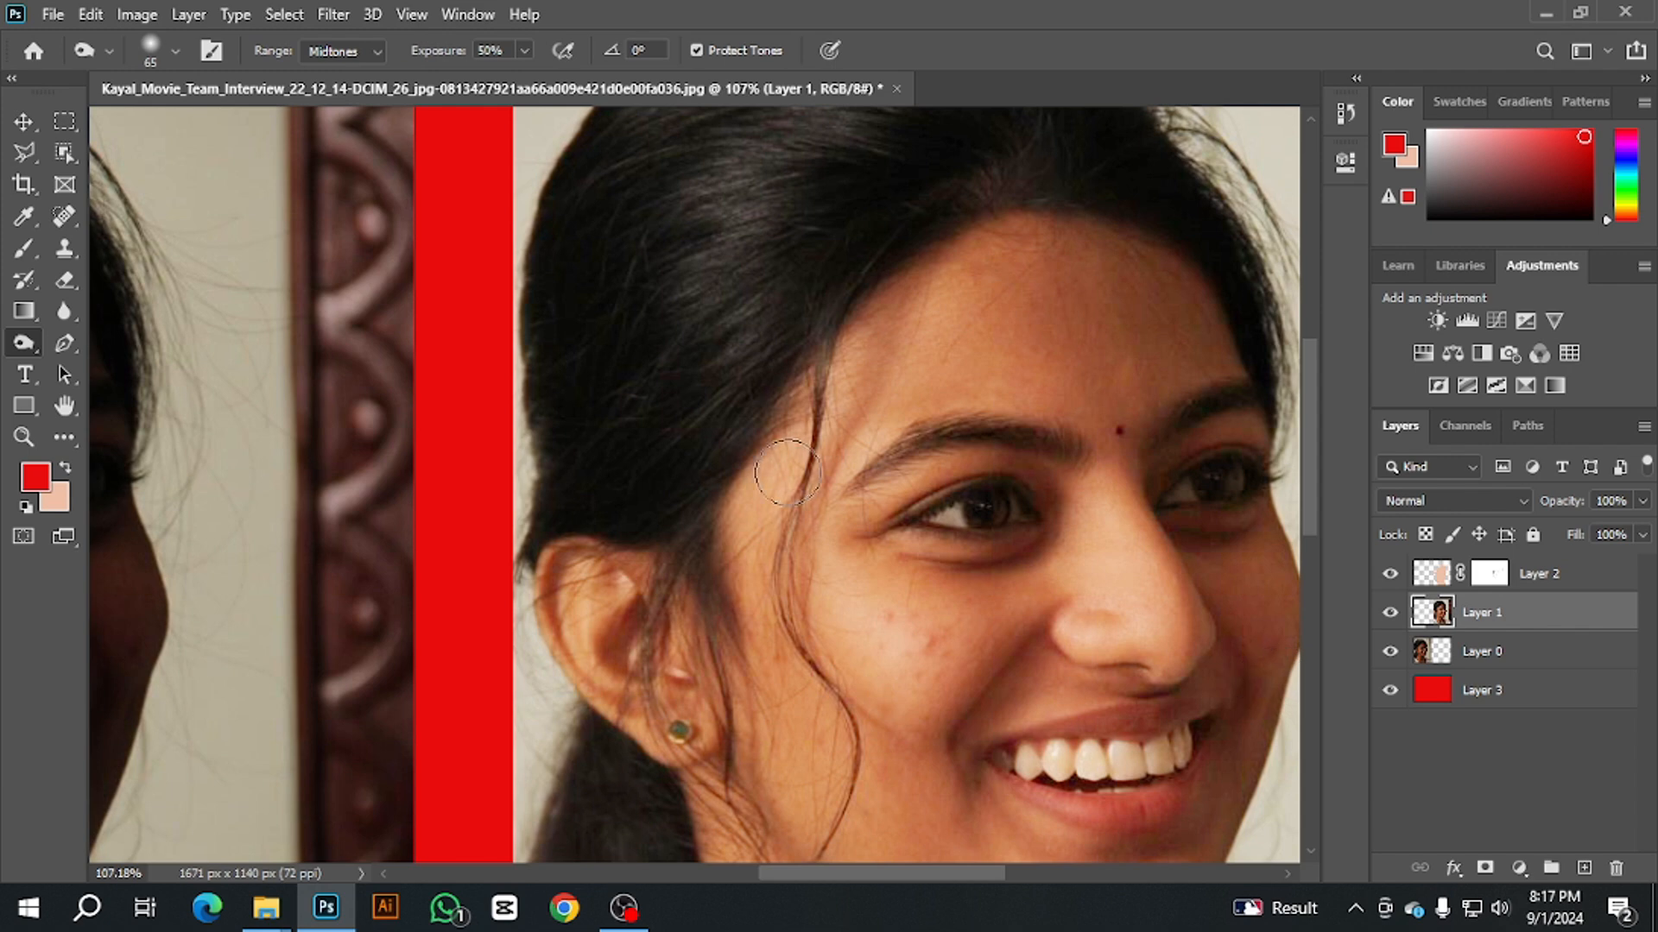
pyautogui.scroll(-5, 619, 766)
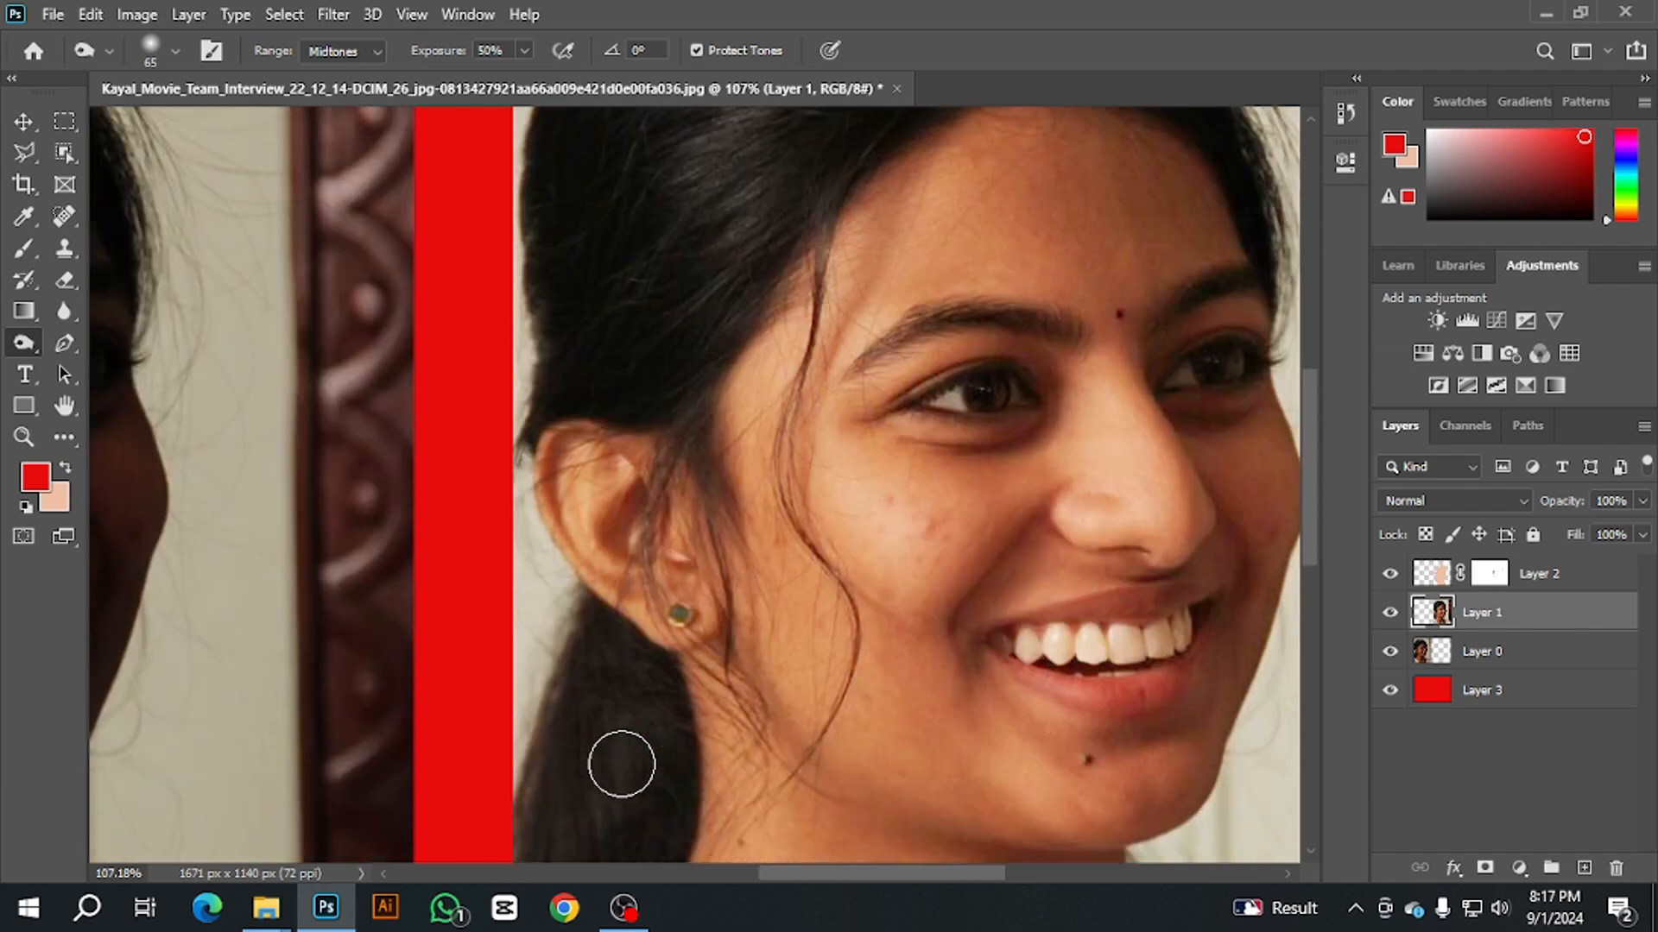
pyautogui.moveTo(573, 620)
pyautogui.mouseDown()
pyautogui.moveTo(611, 754)
pyautogui.moveTo(651, 737)
pyautogui.moveTo(555, 737)
pyautogui.moveTo(552, 723)
pyautogui.mouseUp()
pyautogui.scroll(1, 618, 726)
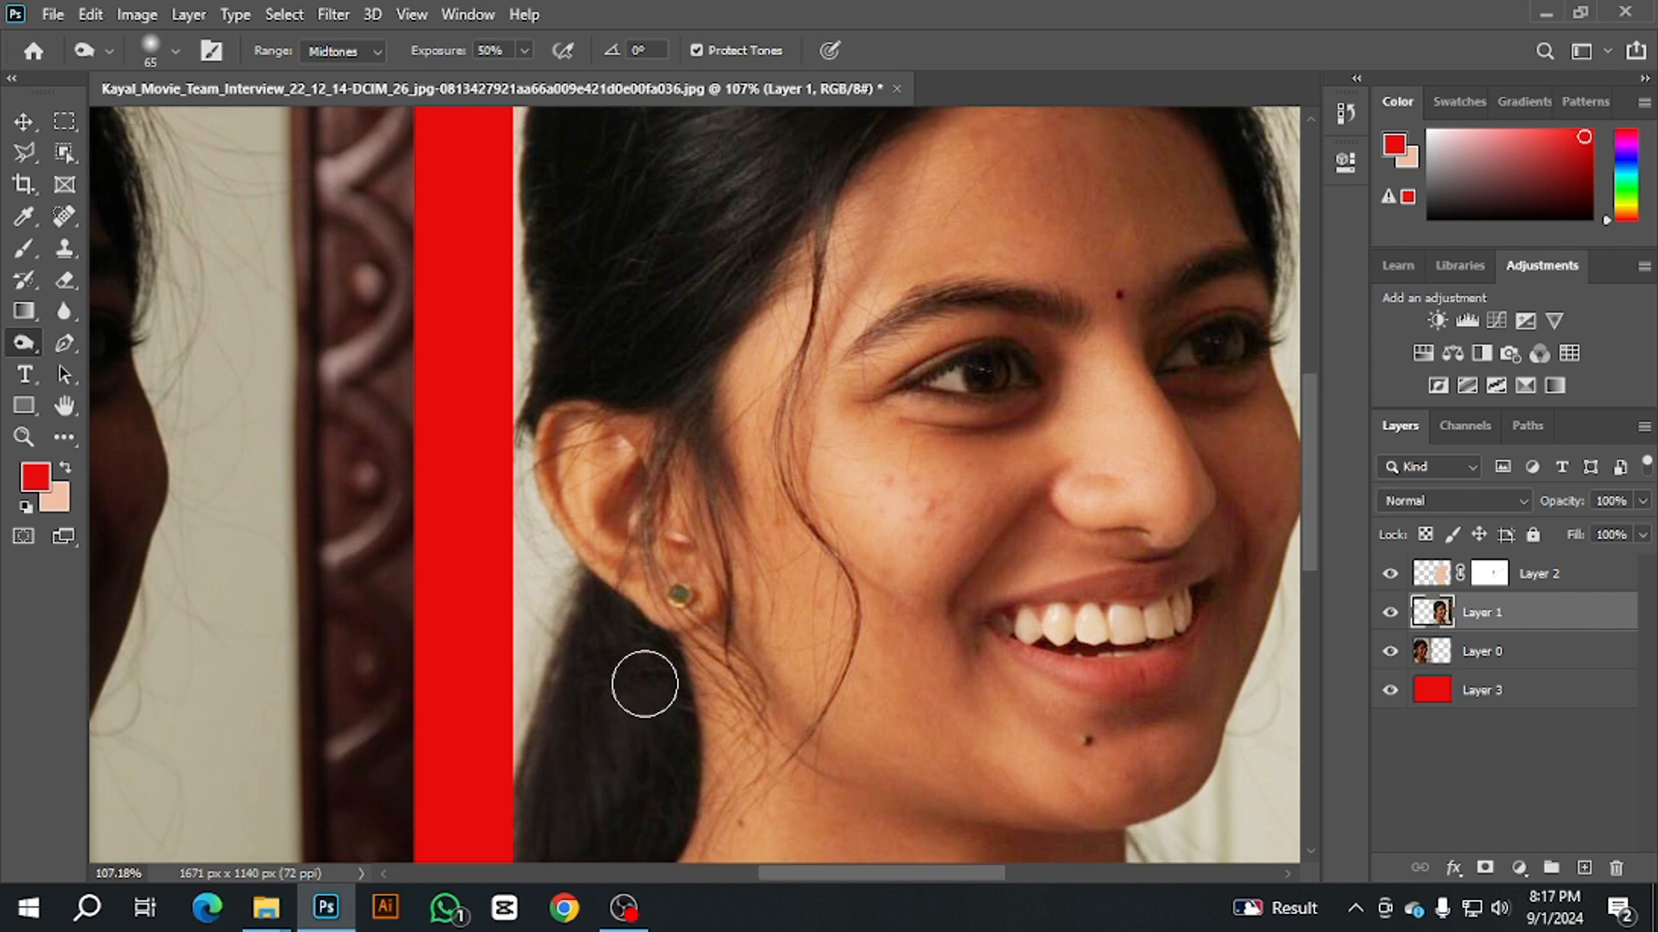
pyautogui.moveTo(644, 684); pyautogui.dragTo(703, 696)
pyautogui.moveTo(901, 501); pyautogui.dragTo(936, 511)
pyautogui.click(1390, 612)
pyautogui.click(1390, 612)
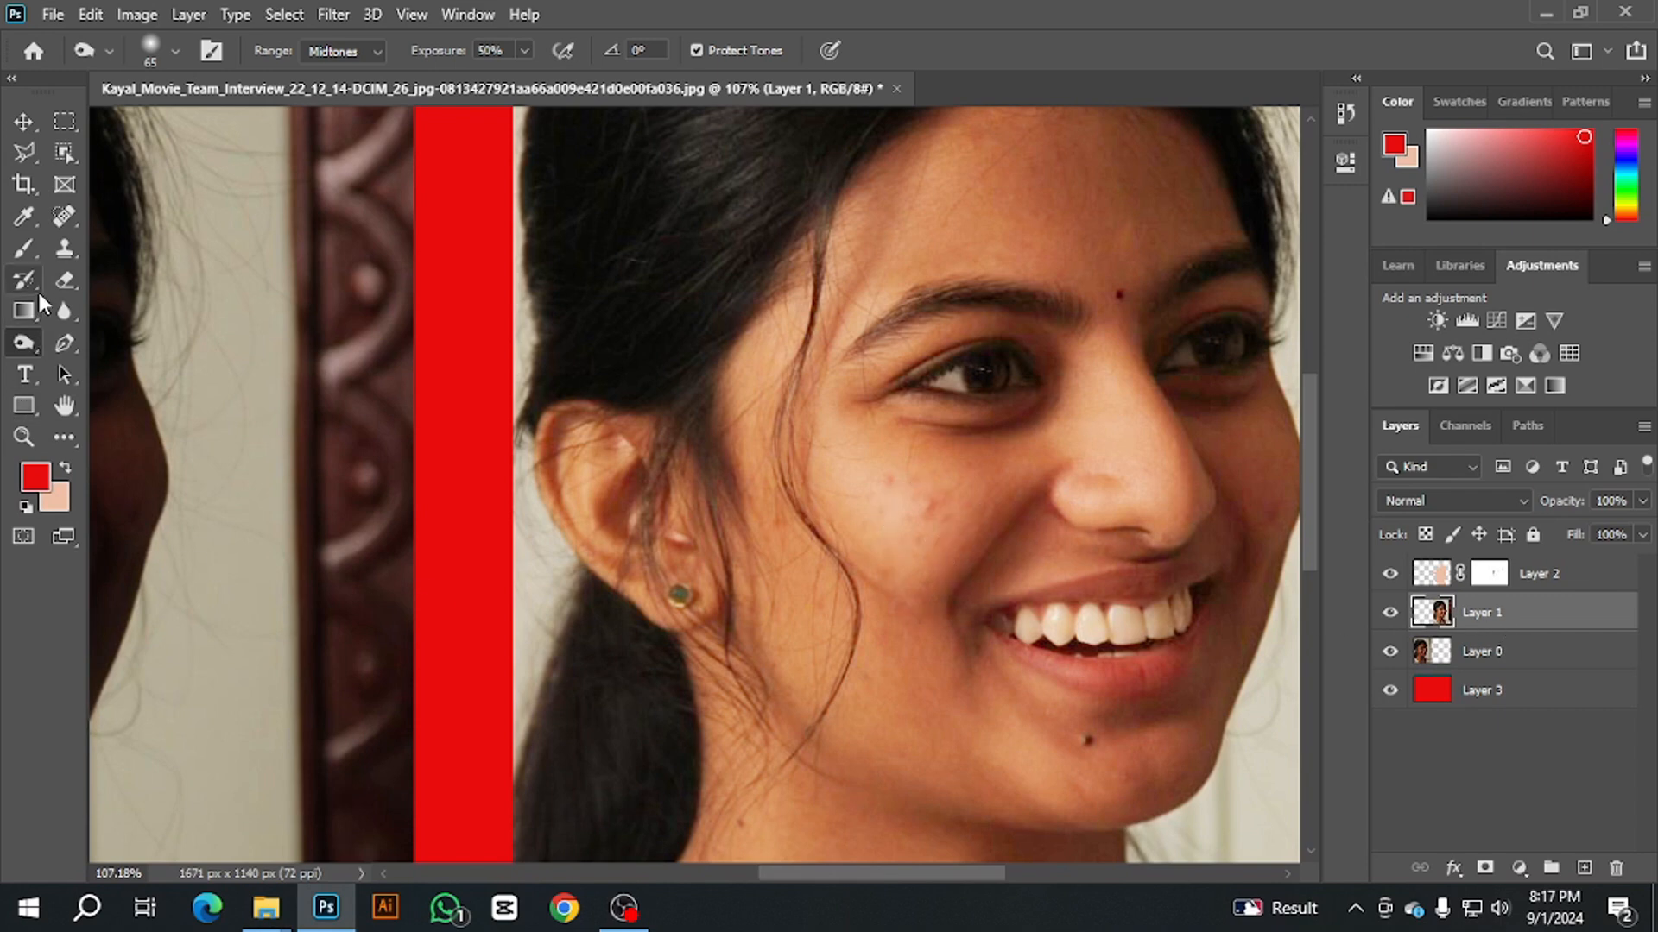
# Step: Remove the blemishes on the lightened portrait's cheek on Layer 1 with the Spot Healing Brush, using a brush of about 30 px
pyautogui.rightClick(69, 218)
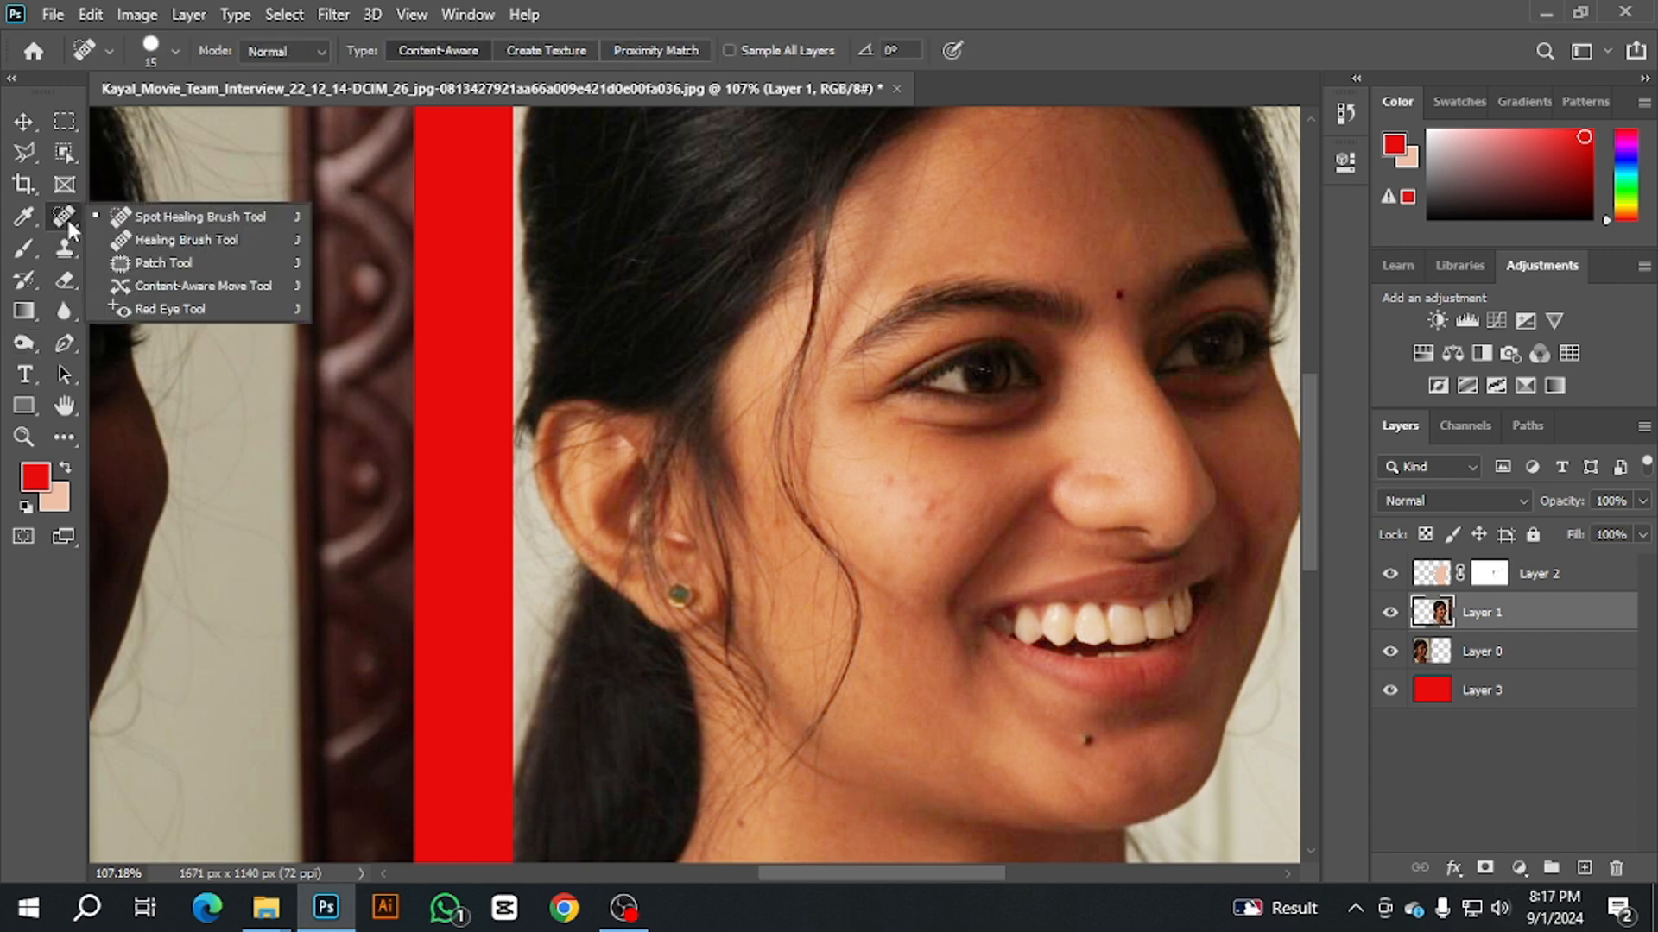
pyautogui.click(136, 220)
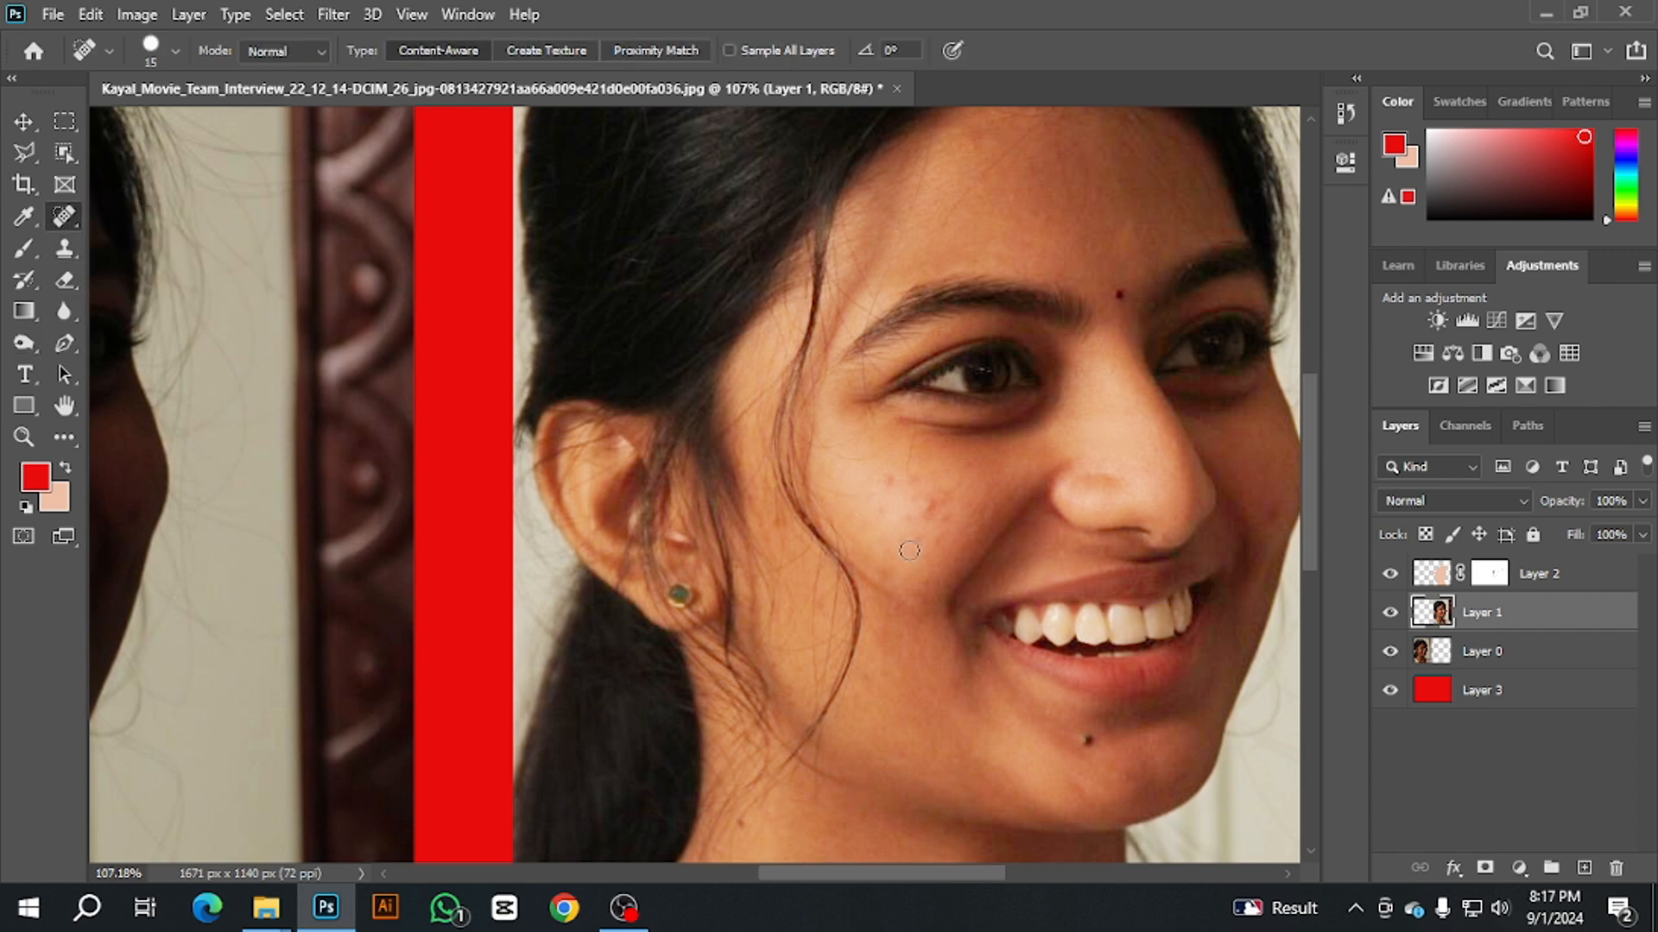
pyautogui.press(']')
pyautogui.press(']')
pyautogui.press(']')
pyautogui.press(']')
pyautogui.click(932, 507)
pyautogui.press('[')
pyautogui.click(885, 485)
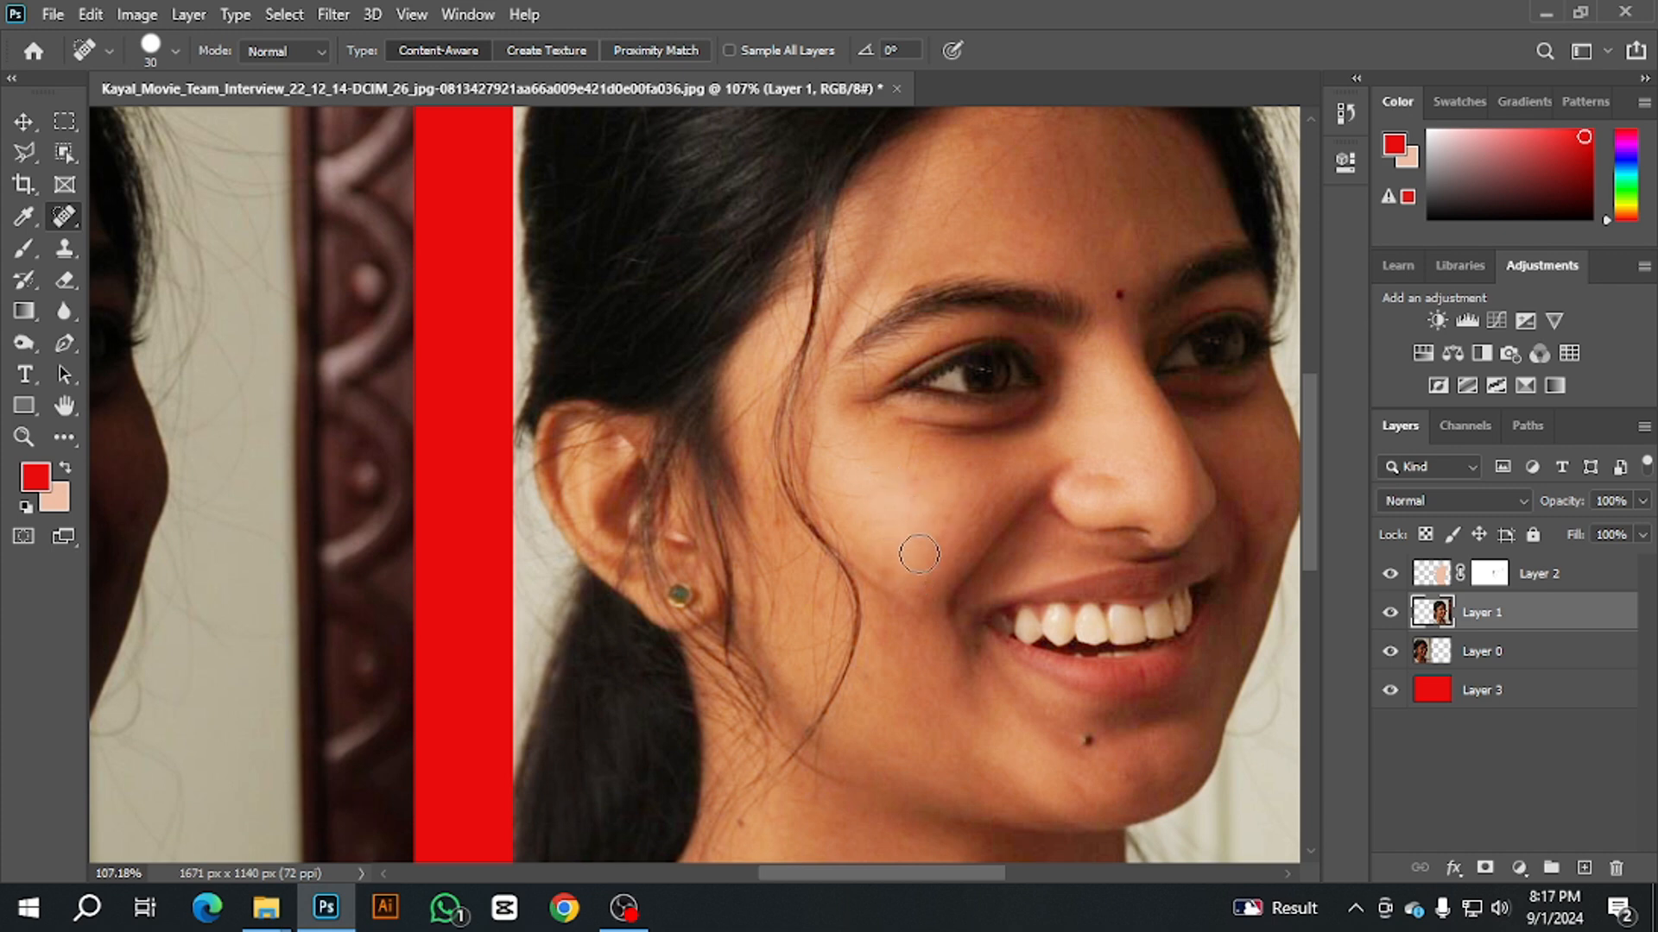
pyautogui.click(913, 481)
pyautogui.scroll(-3, 915, 570)
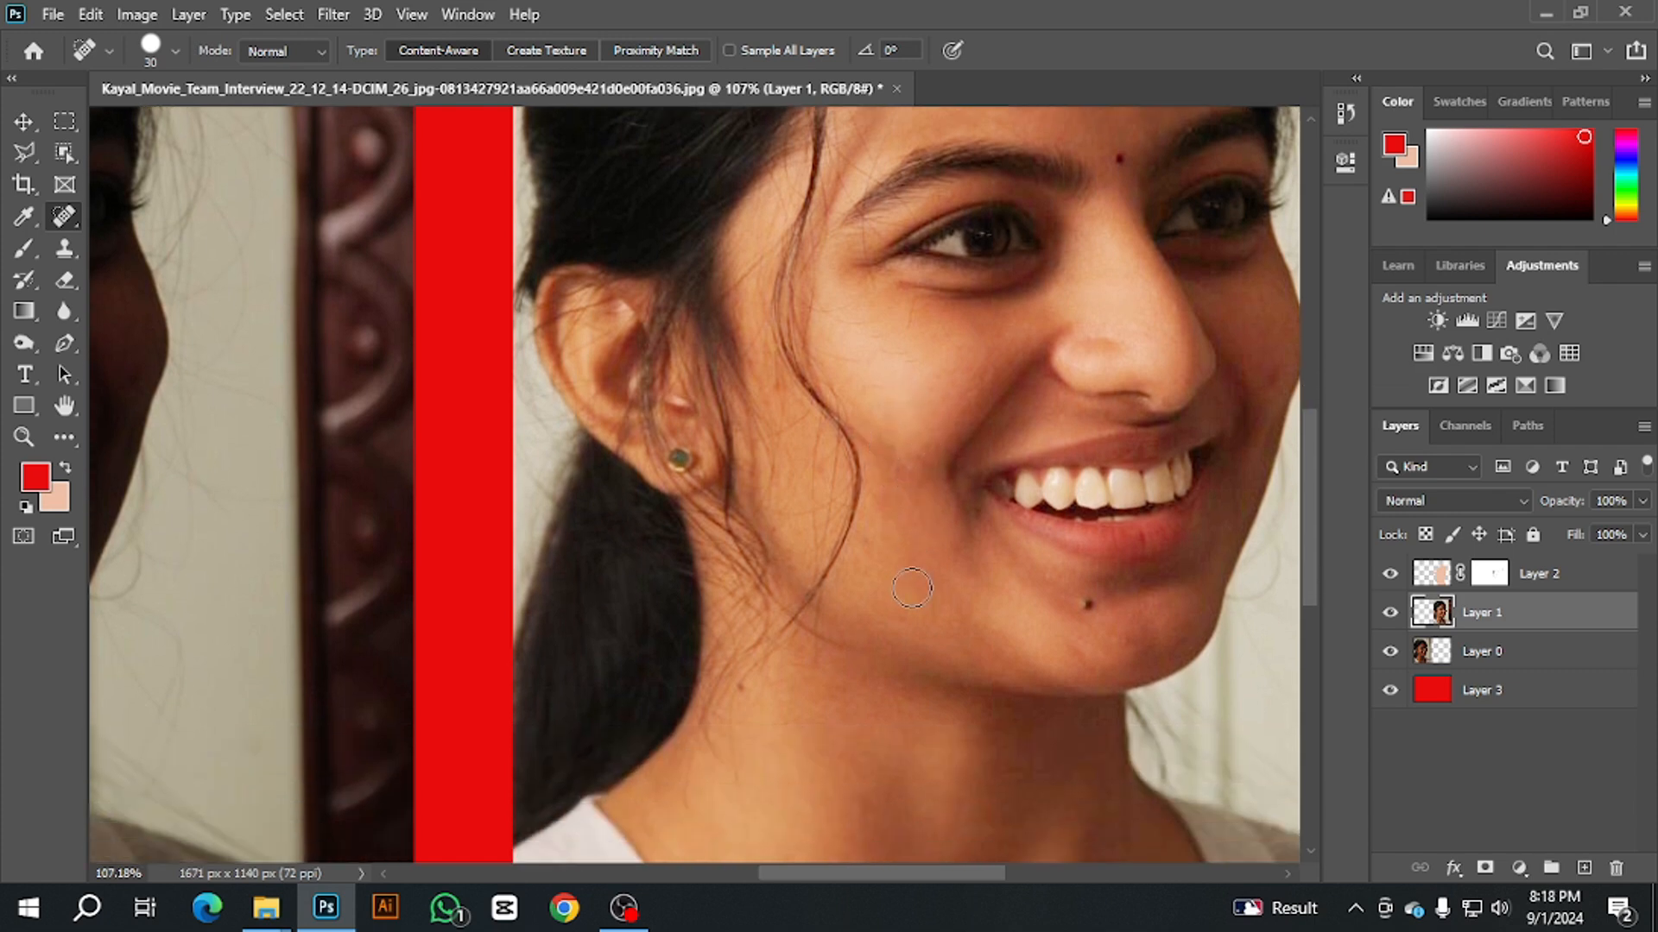
pyautogui.scroll(-3, 915, 593)
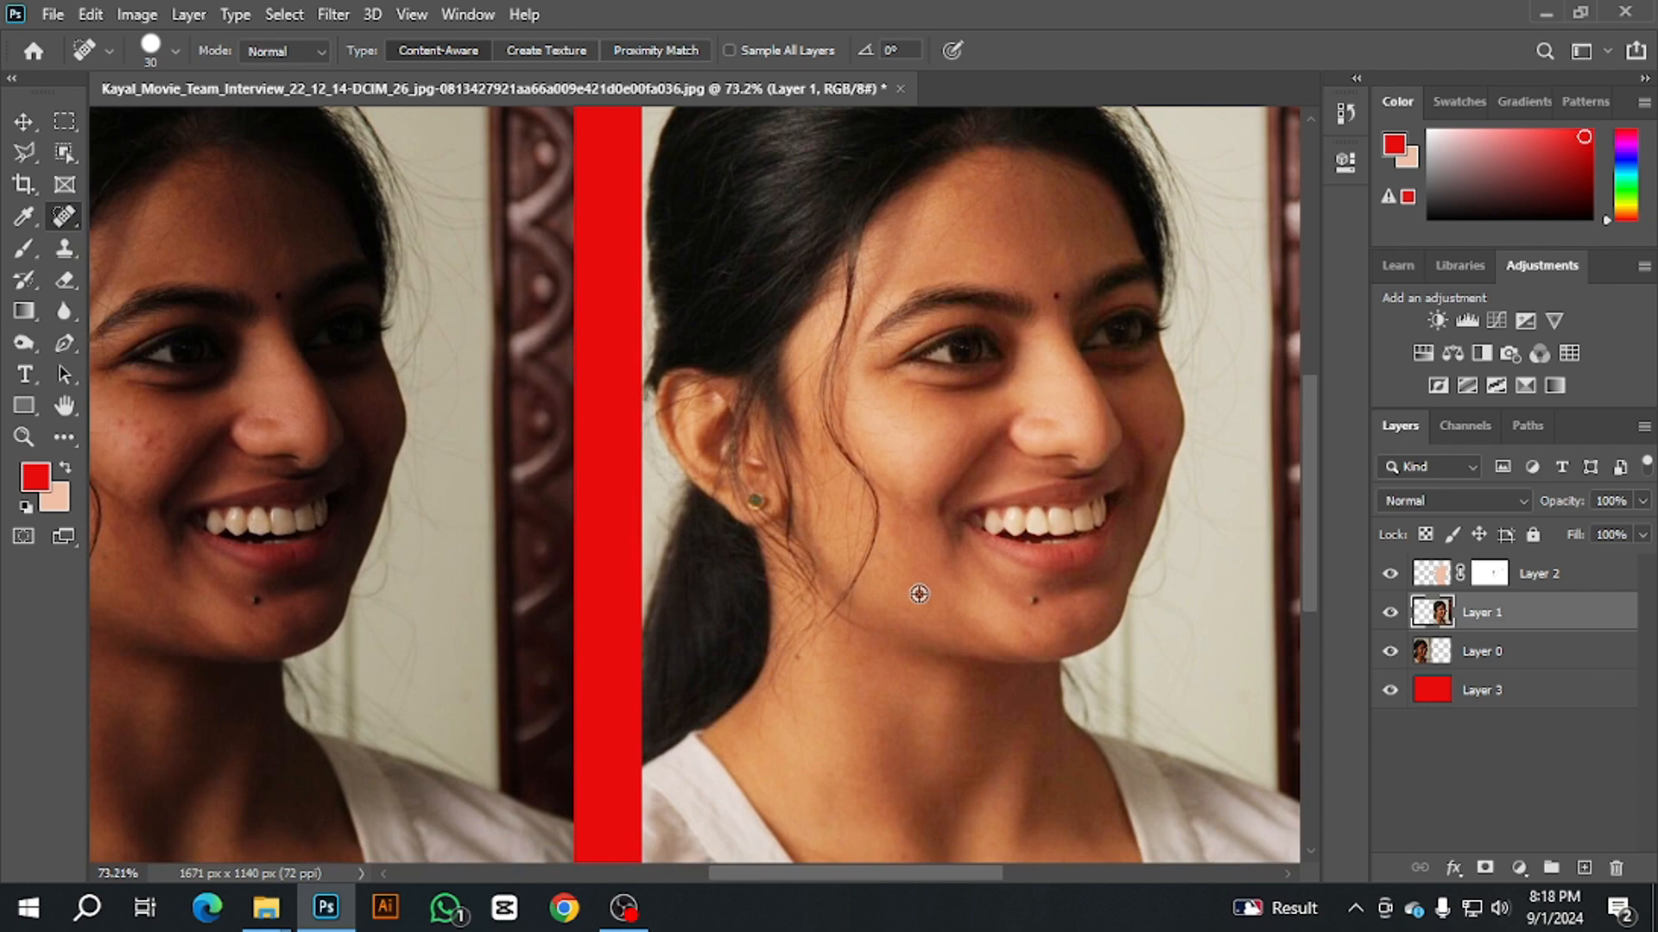
pyautogui.scroll(3, 915, 396)
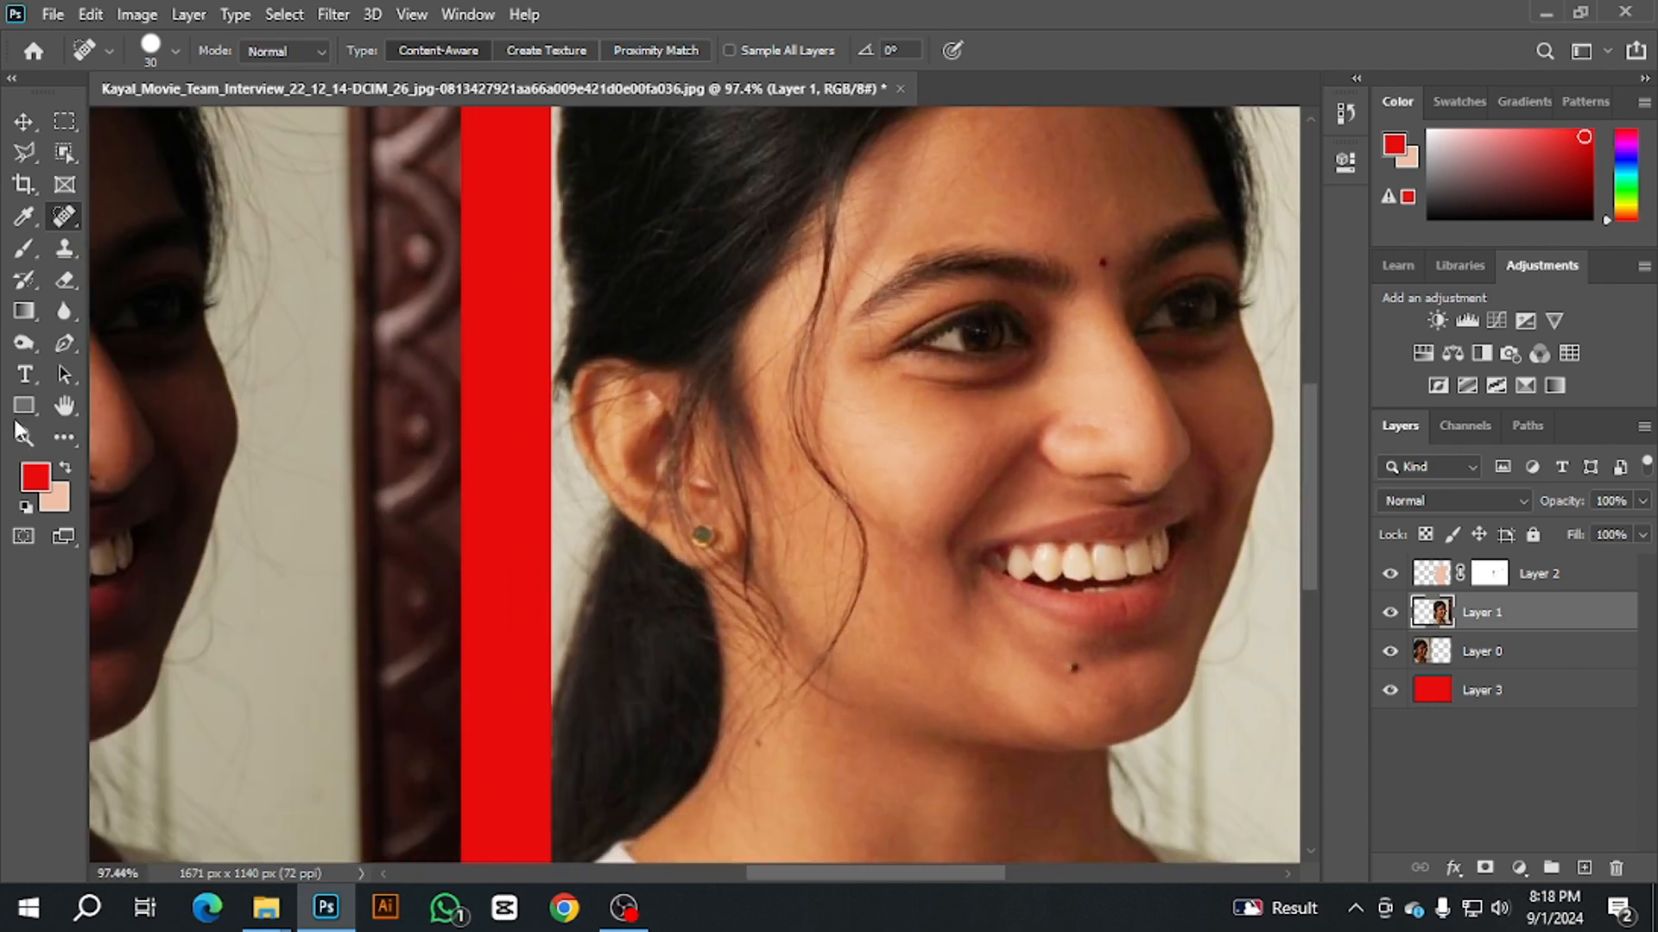
# Step: Darken the eye nearest the ear on Layer 1 with the Burn tool at Midtones and 50% exposure, and reduce the brush to 45 px
pyautogui.moveTo(29, 345); pyautogui.dragTo(109, 370)
pyautogui.scroll(3, 960, 344)
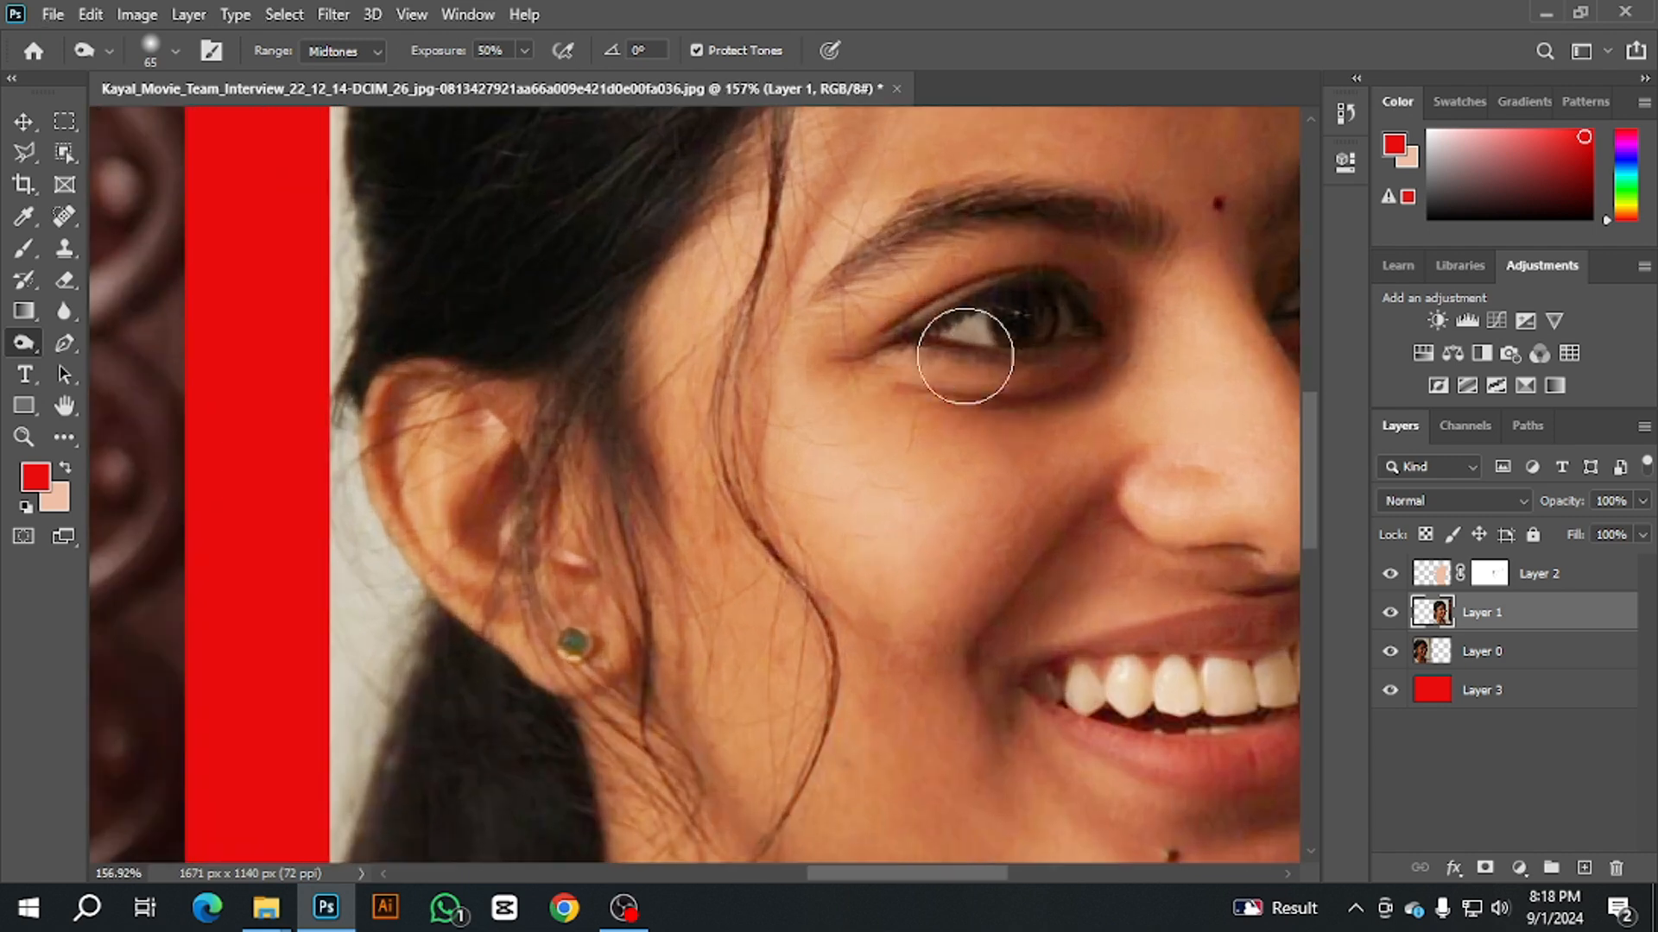
pyautogui.scroll(-1, 992, 347)
pyautogui.moveTo(1001, 352); pyautogui.dragTo(1052, 369)
pyautogui.press('[')
pyautogui.press('[')
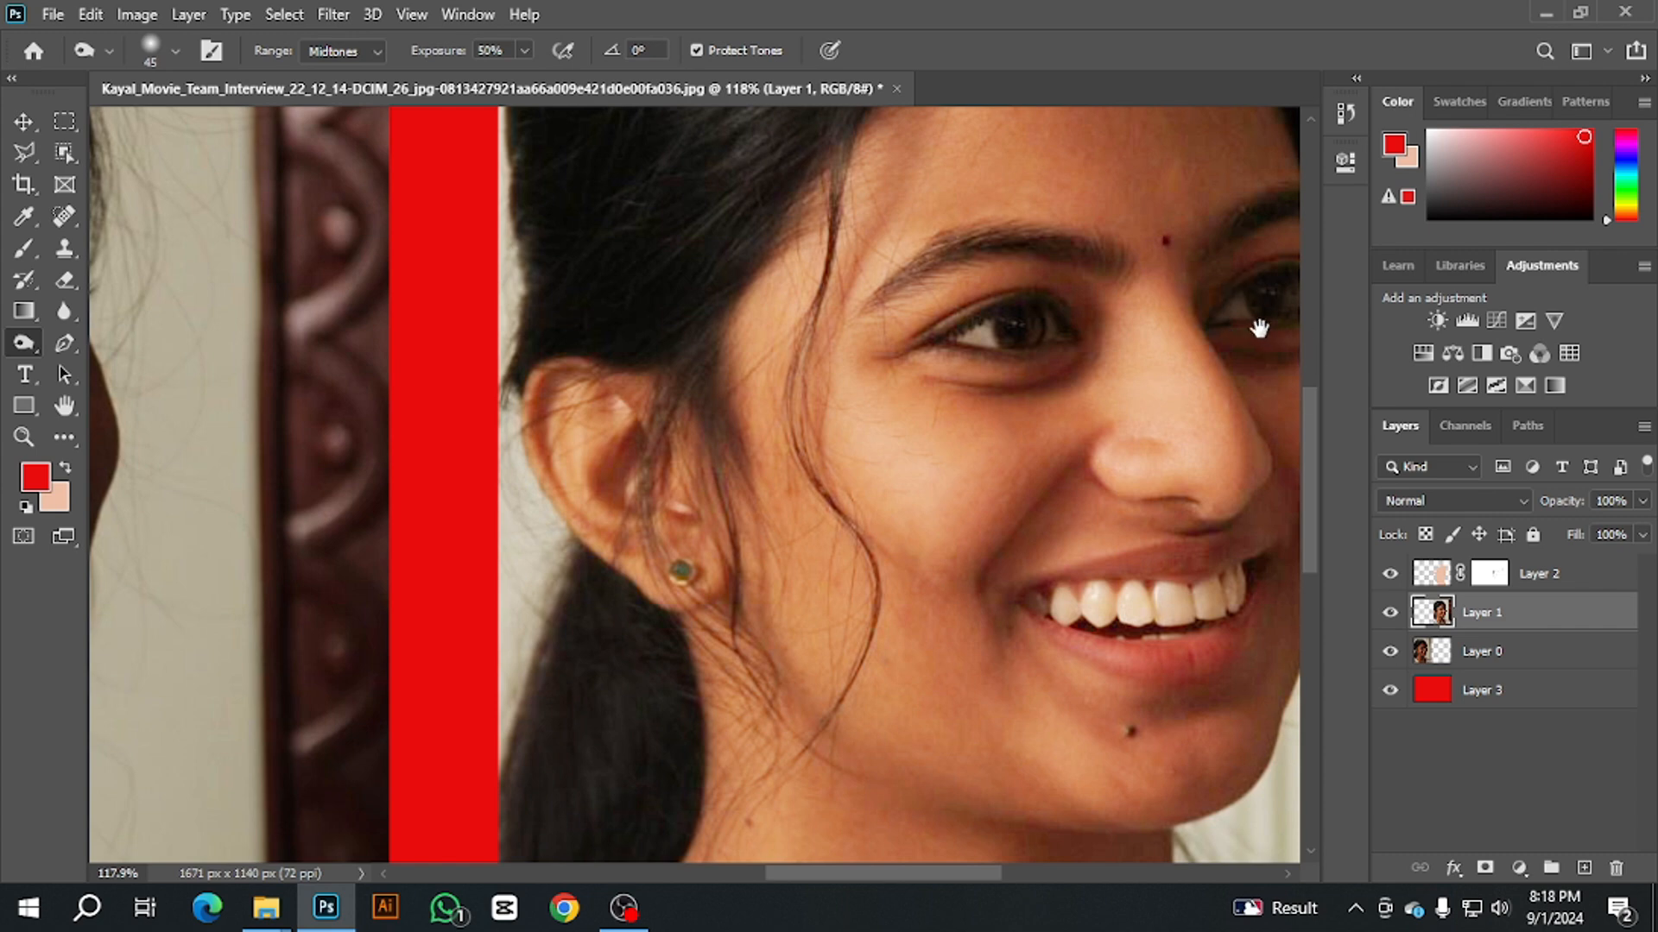
pyautogui.moveTo(1259, 328)
pyautogui.mouseDown()
pyautogui.moveTo(1139, 345)
pyautogui.moveTo(1159, 308)
pyautogui.mouseUp()
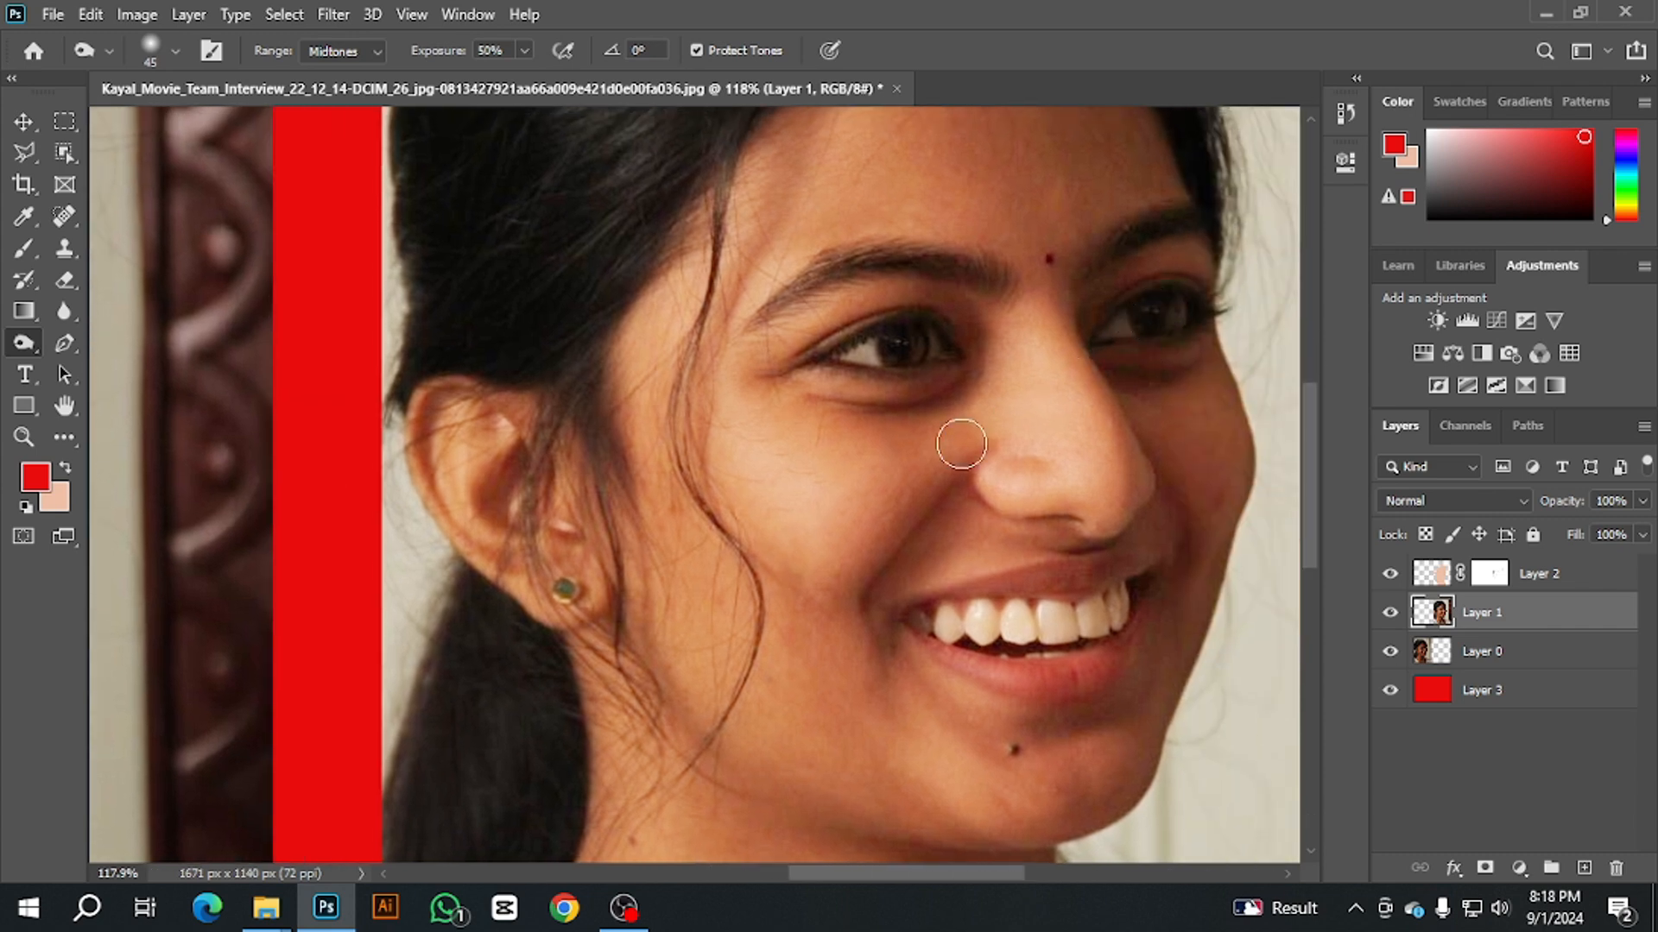
# Step: Add a new empty layer above the peach skin layer, Layer 2
pyautogui.scroll(-5, 811, 536)
pyautogui.scroll(-5, 510, 656)
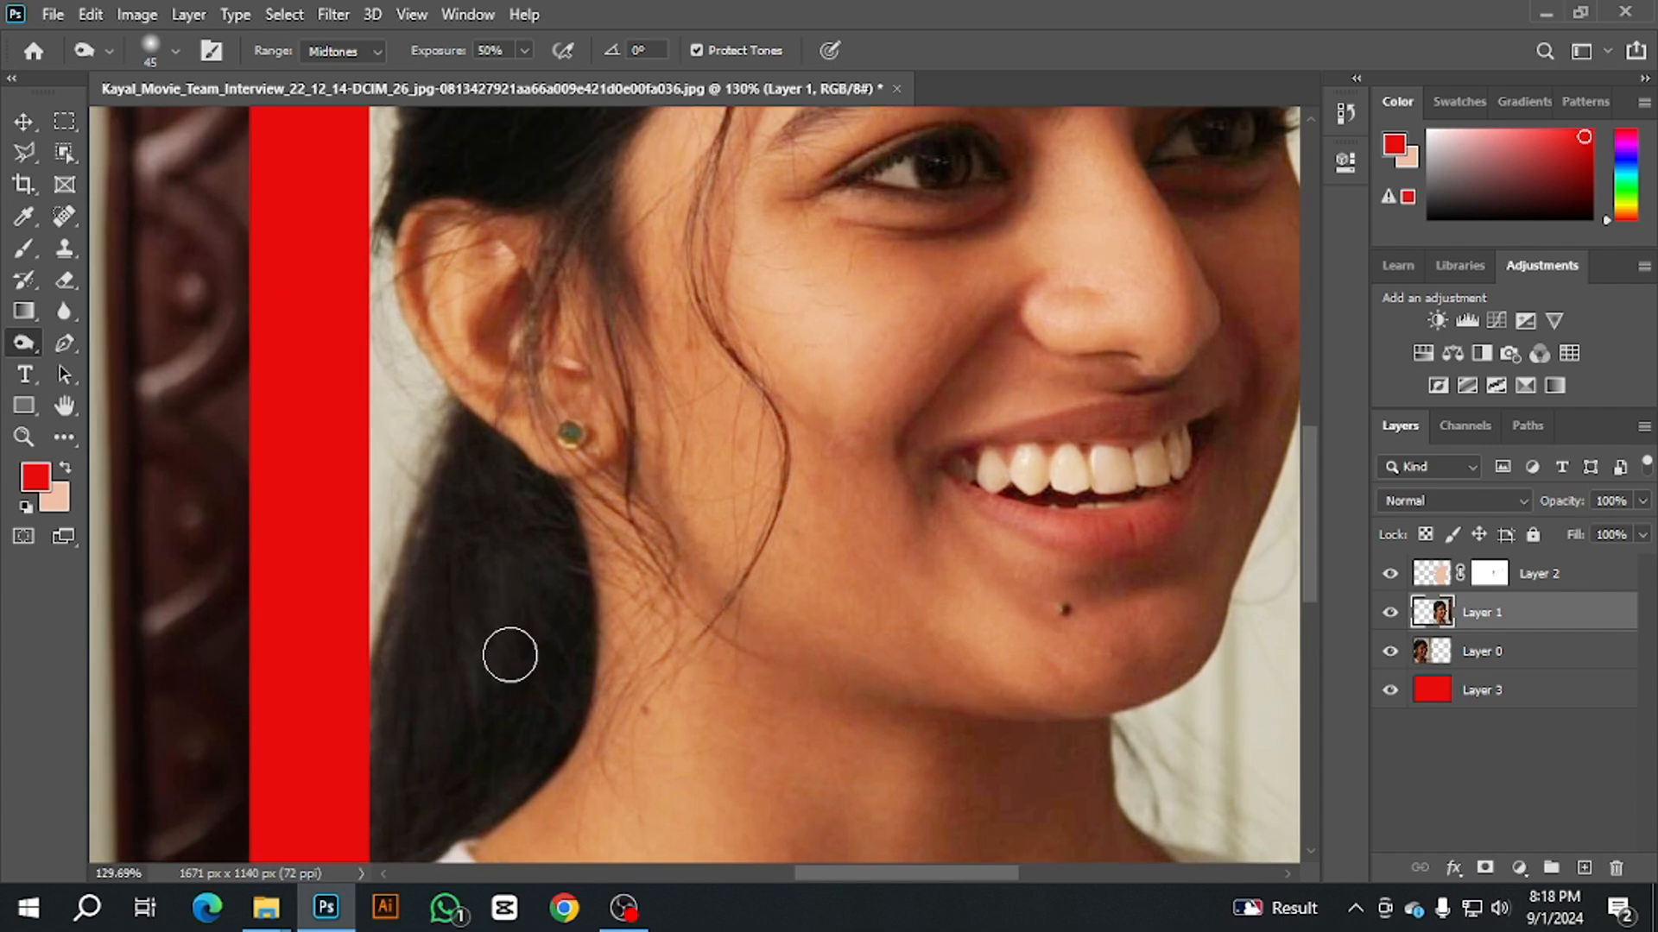
pyautogui.scroll(-1, 568, 667)
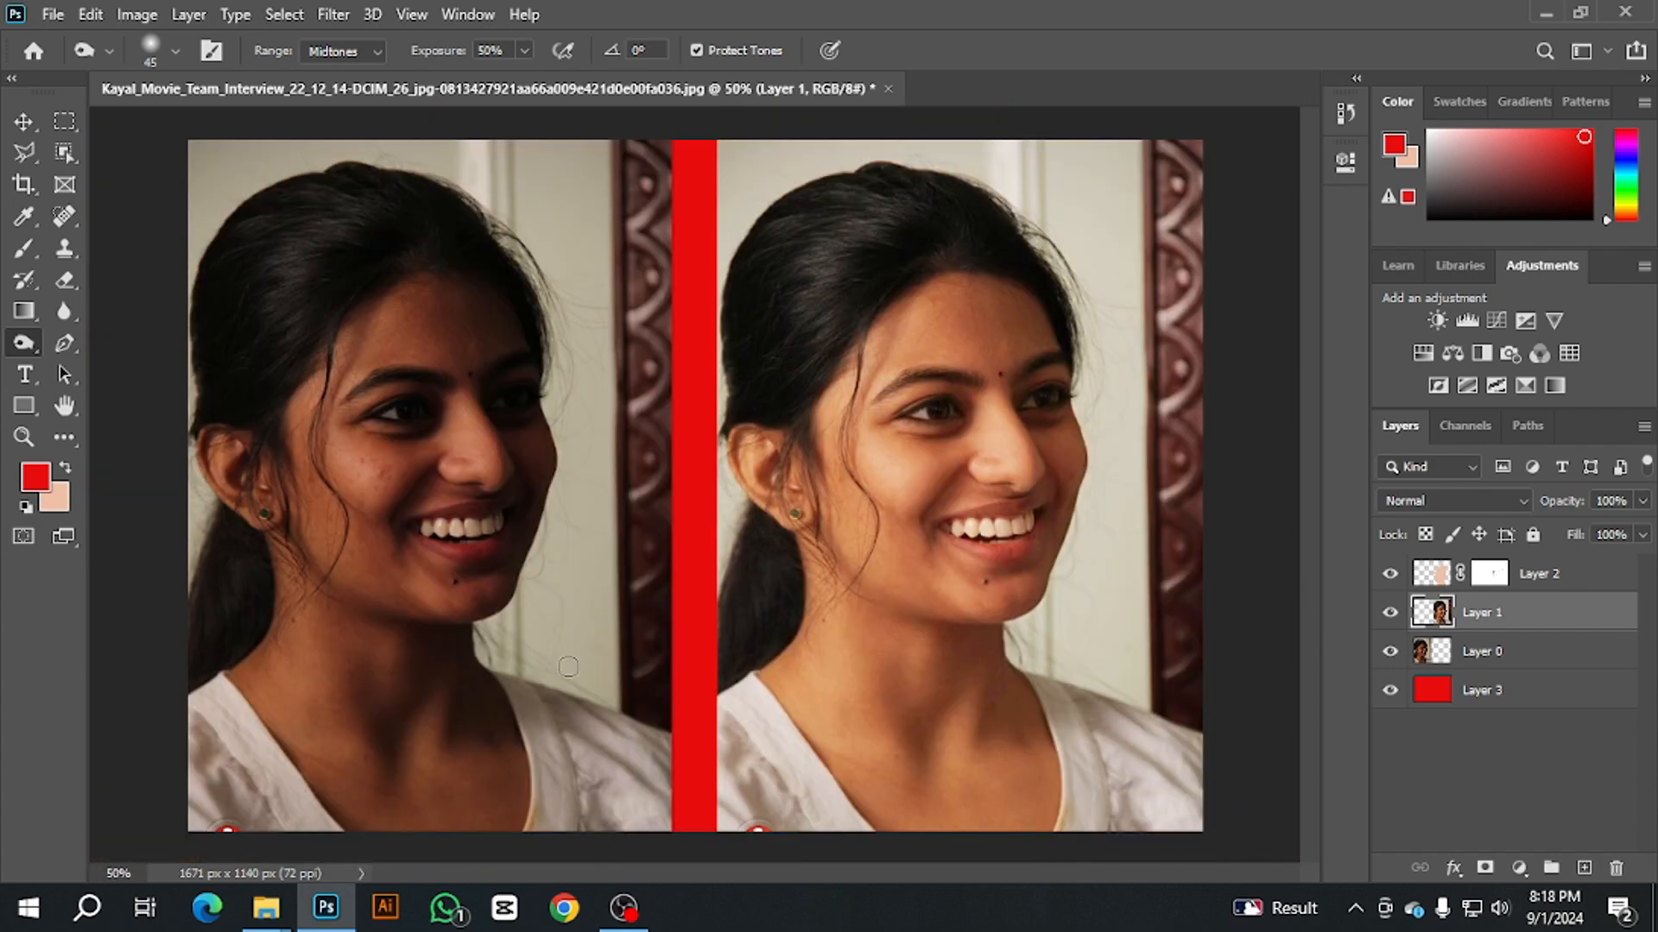
pyautogui.scroll(-1, 922, 594)
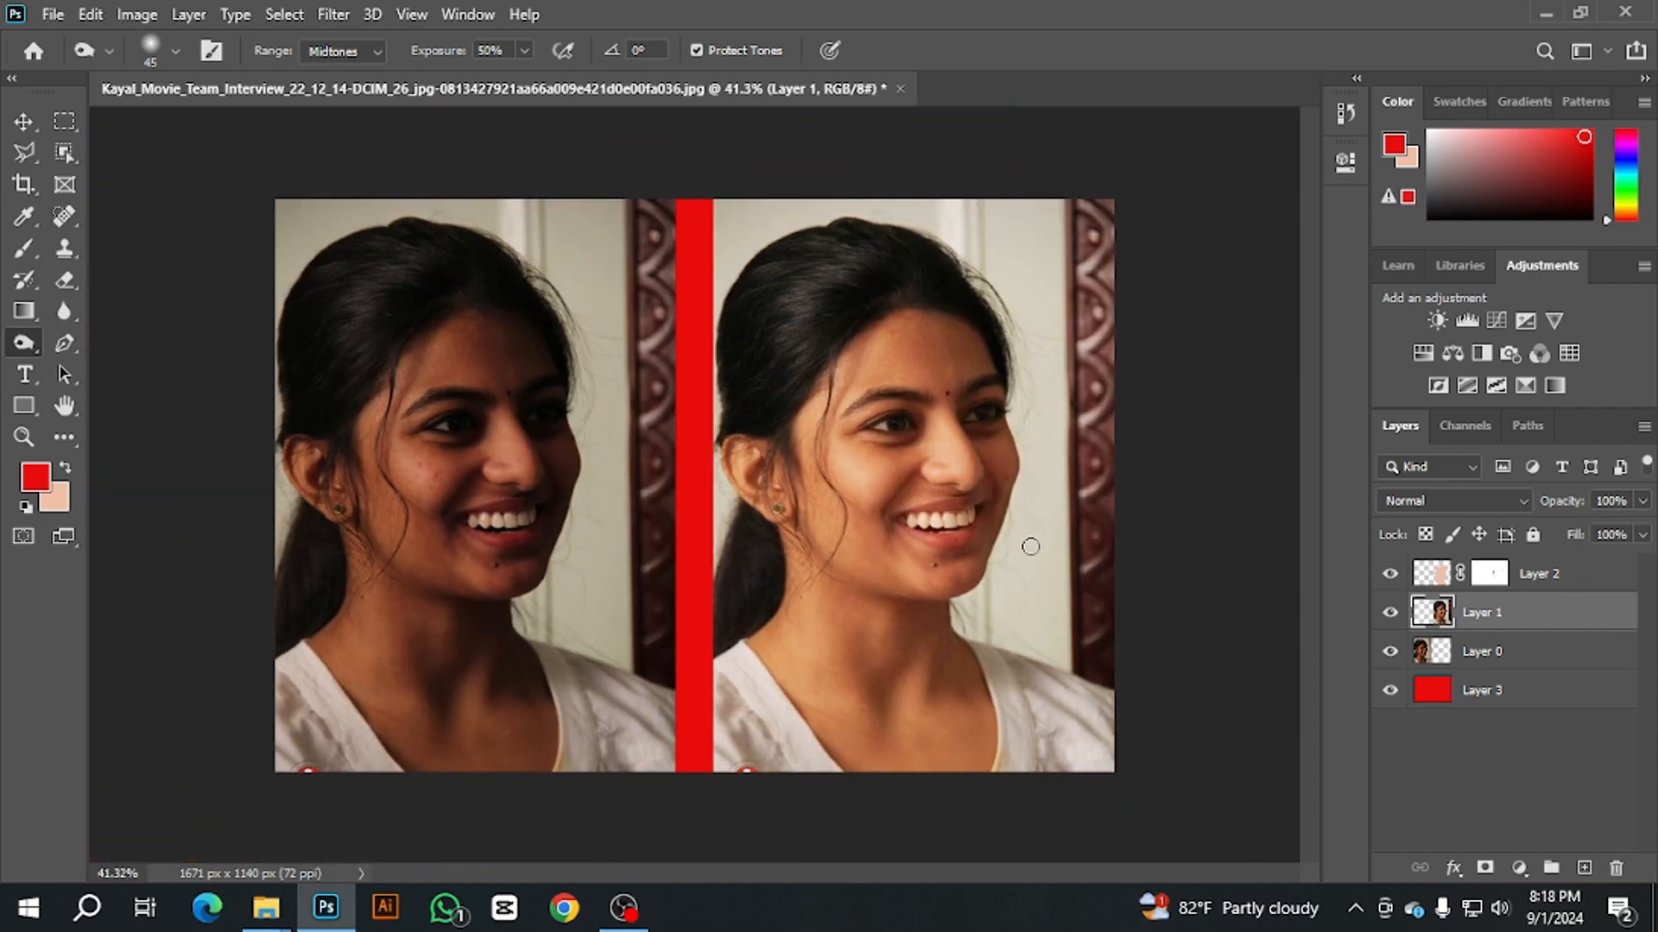
pyautogui.scroll(2, 1030, 546)
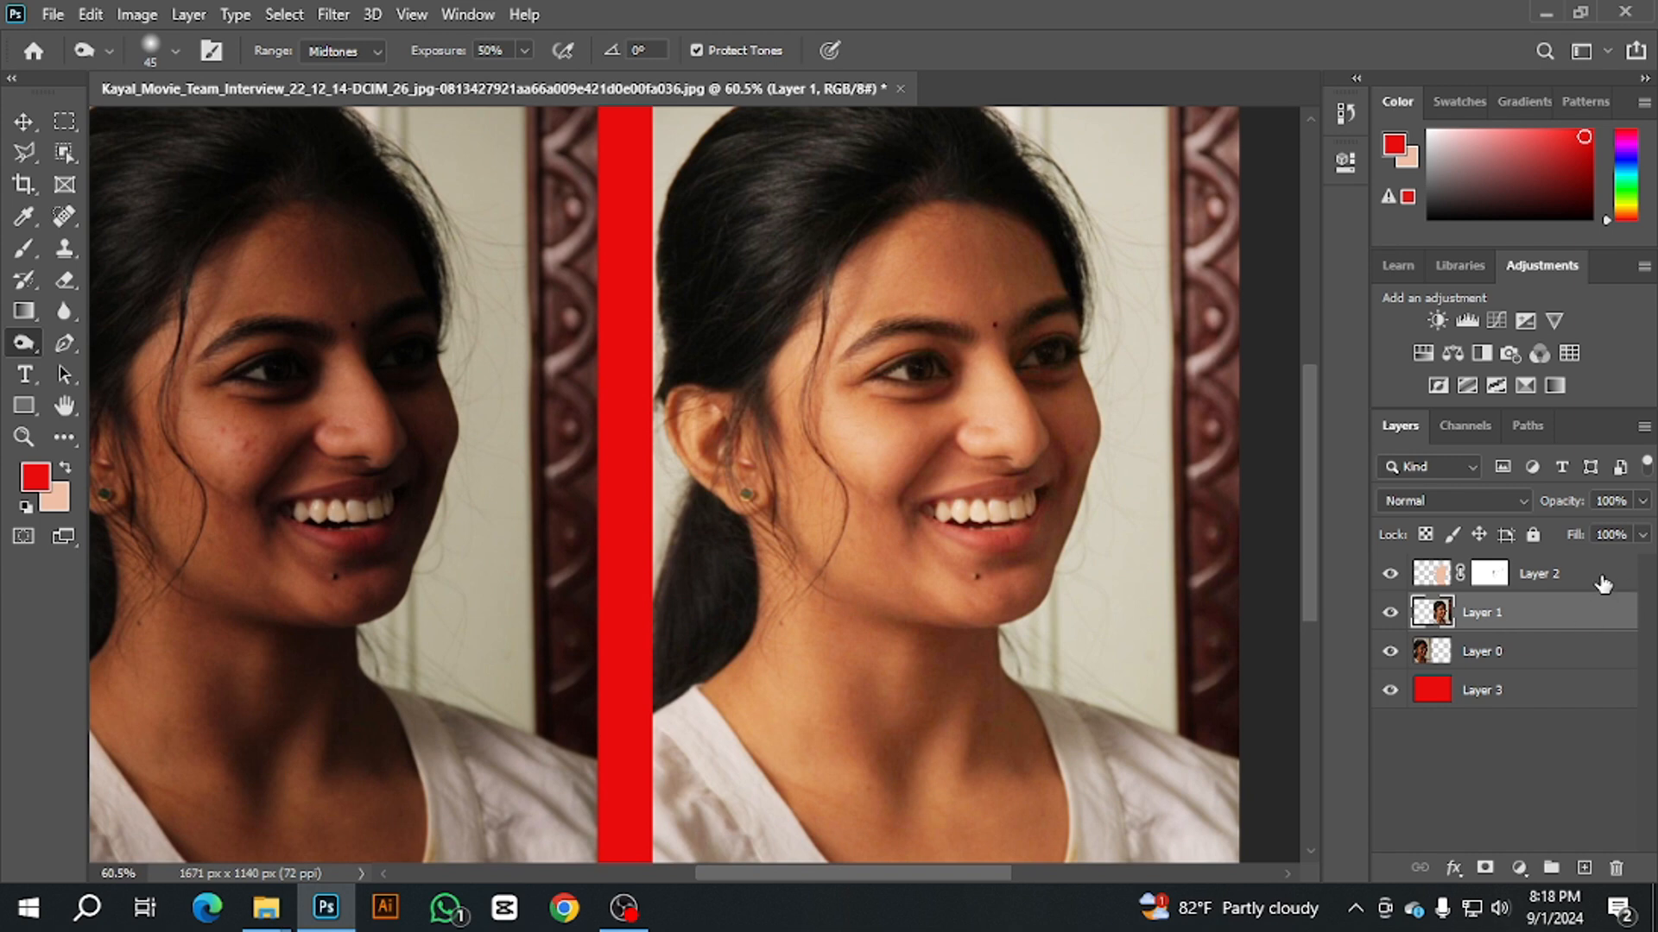
pyautogui.click(1599, 580)
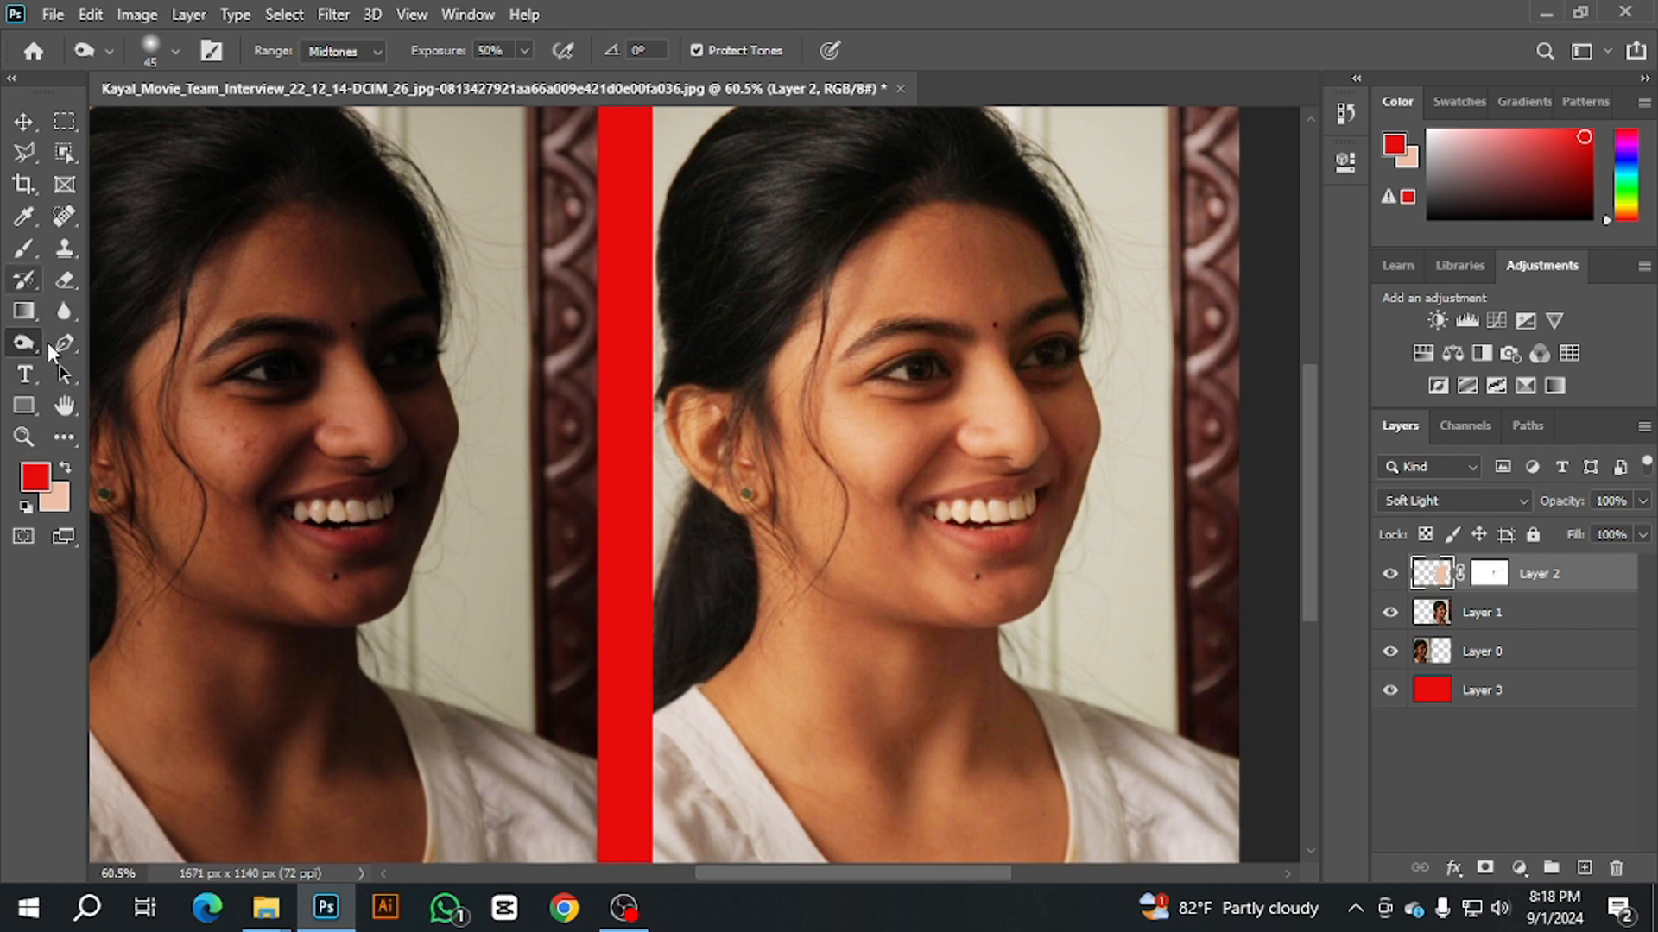
pyautogui.click(1584, 868)
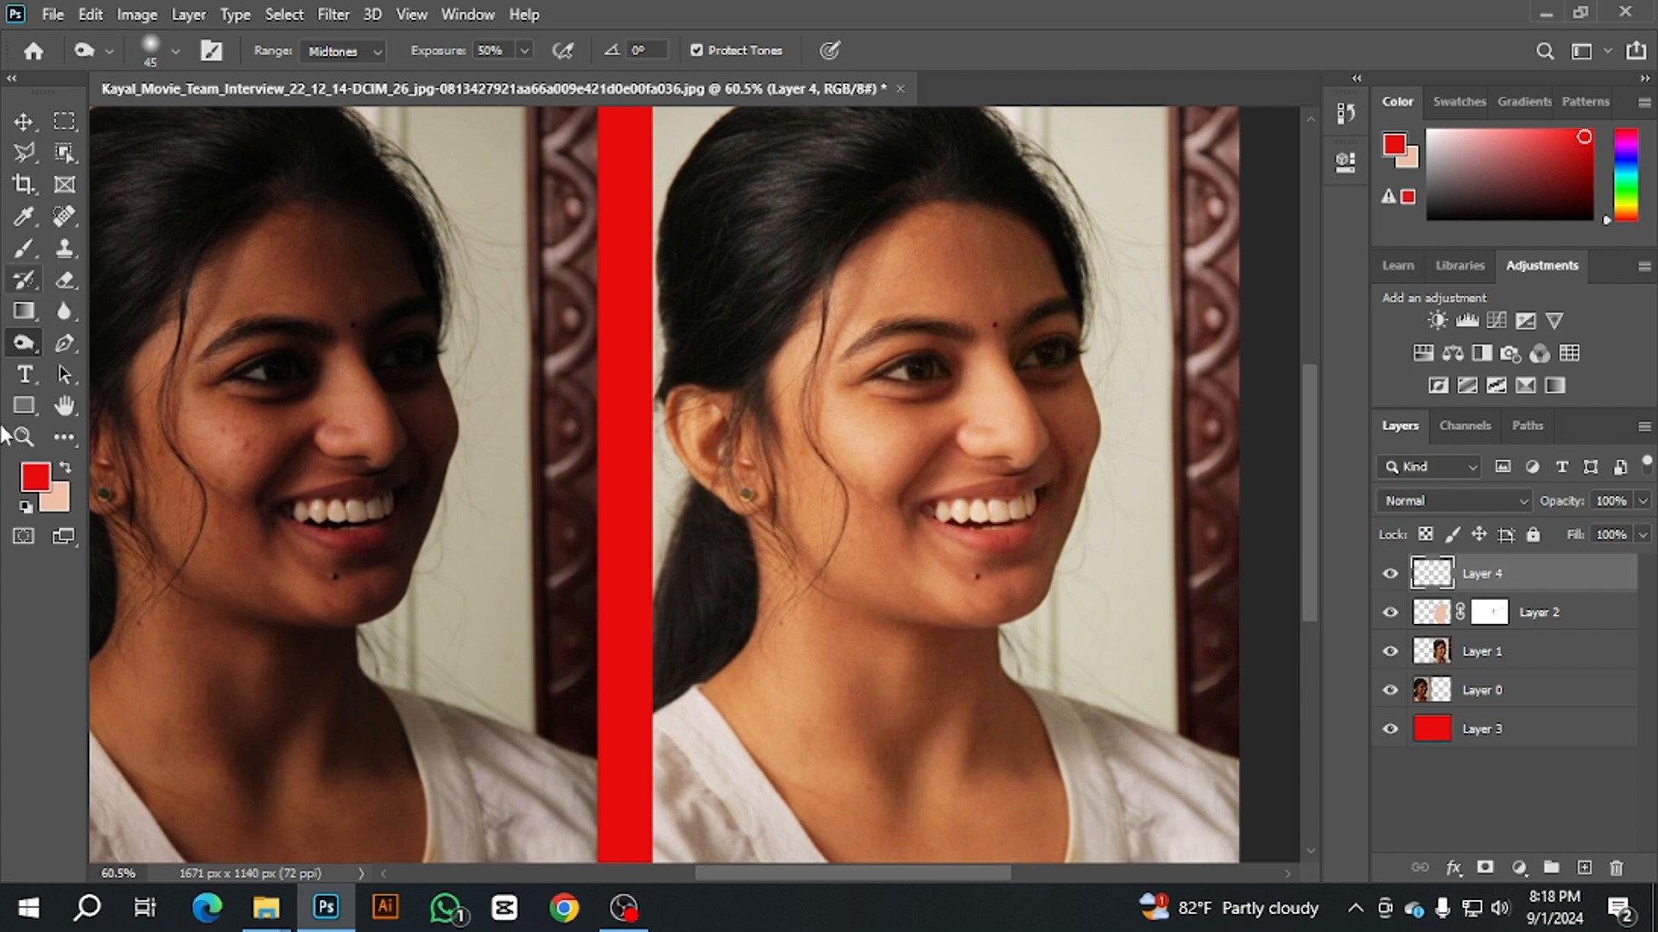
# Step: Trace a closed, curved path around the upper lip of the lightened portrait with the Pen tool in Path mode
pyautogui.click(64, 344)
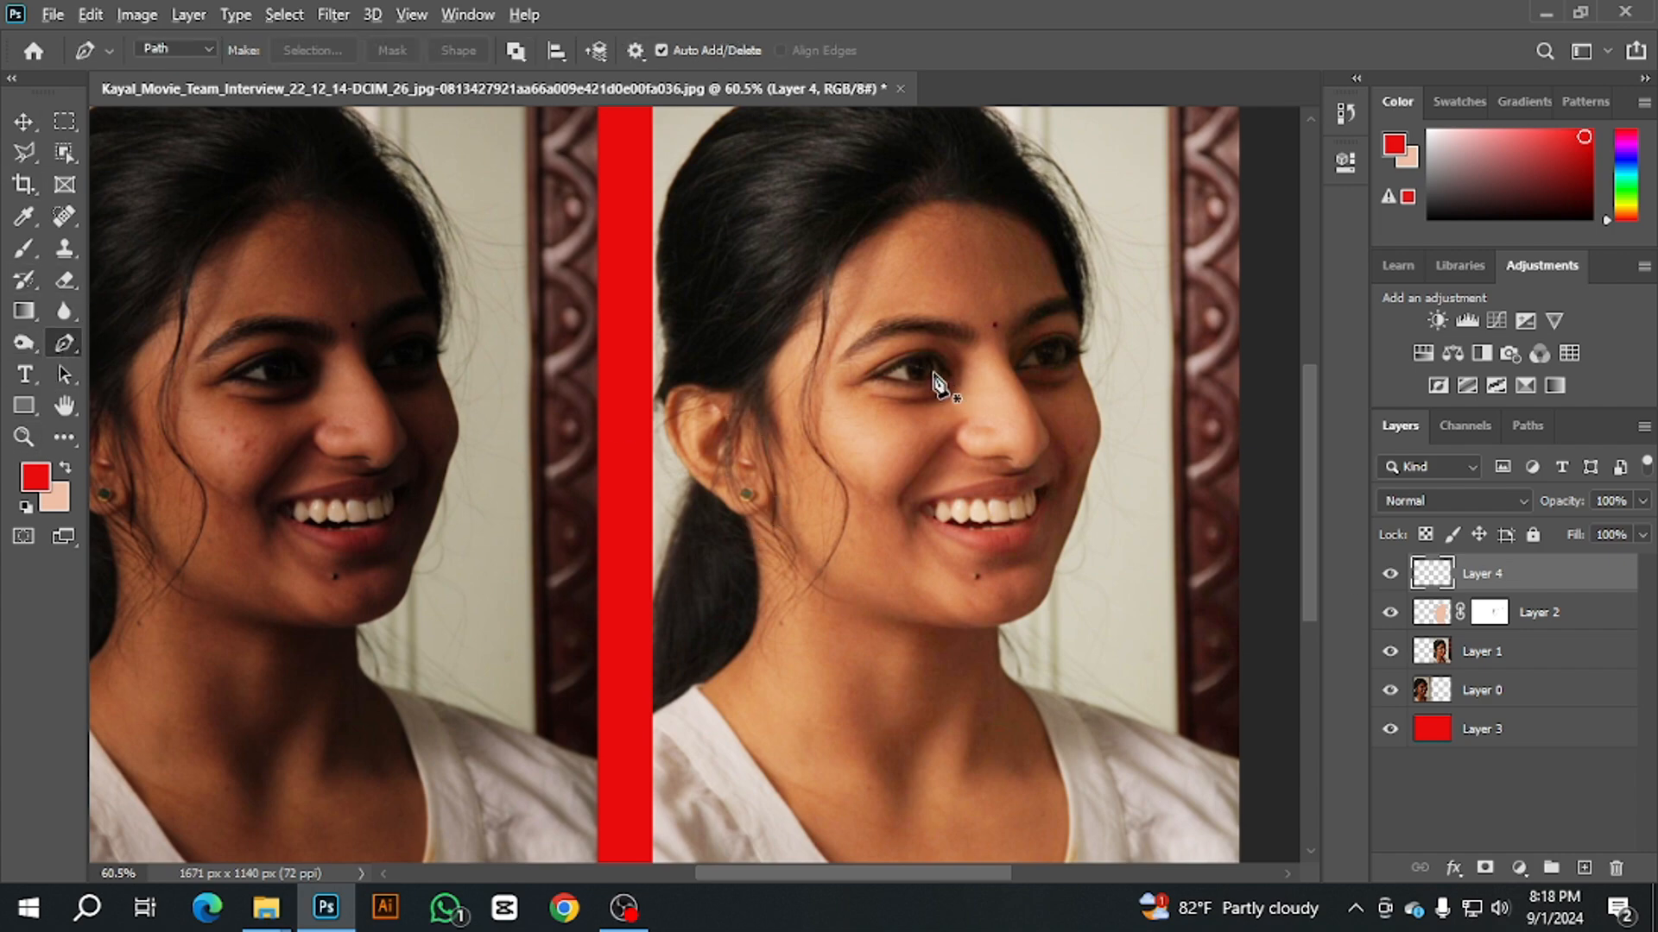
pyautogui.scroll(3, 944, 371)
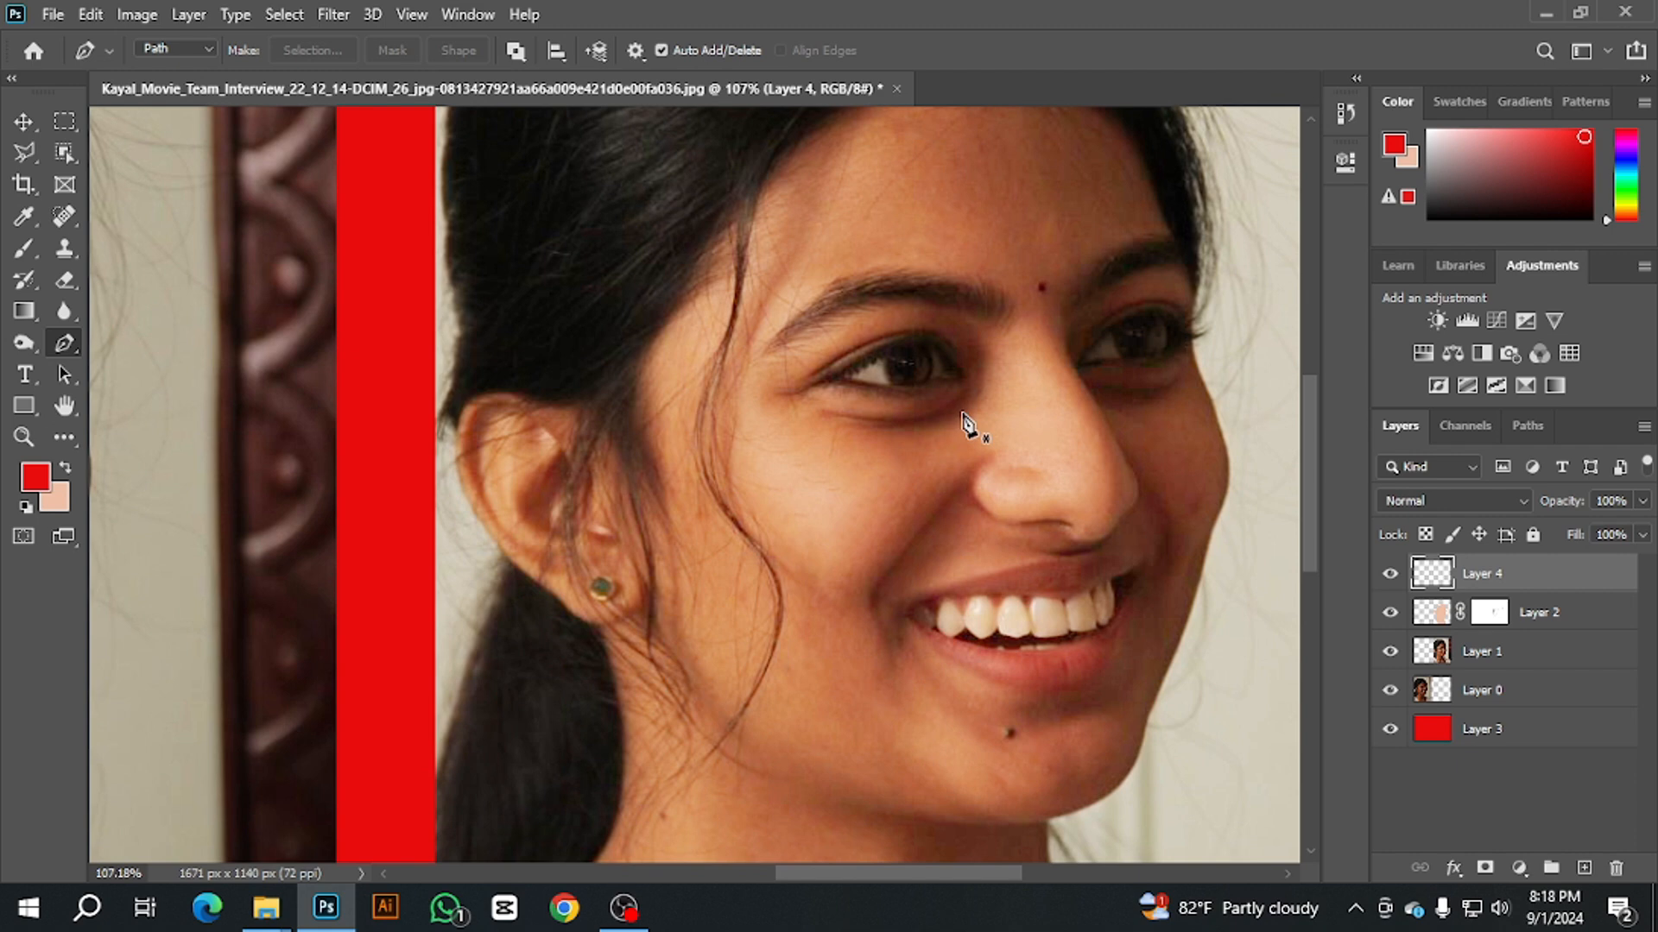
pyautogui.scroll(2, 1110, 653)
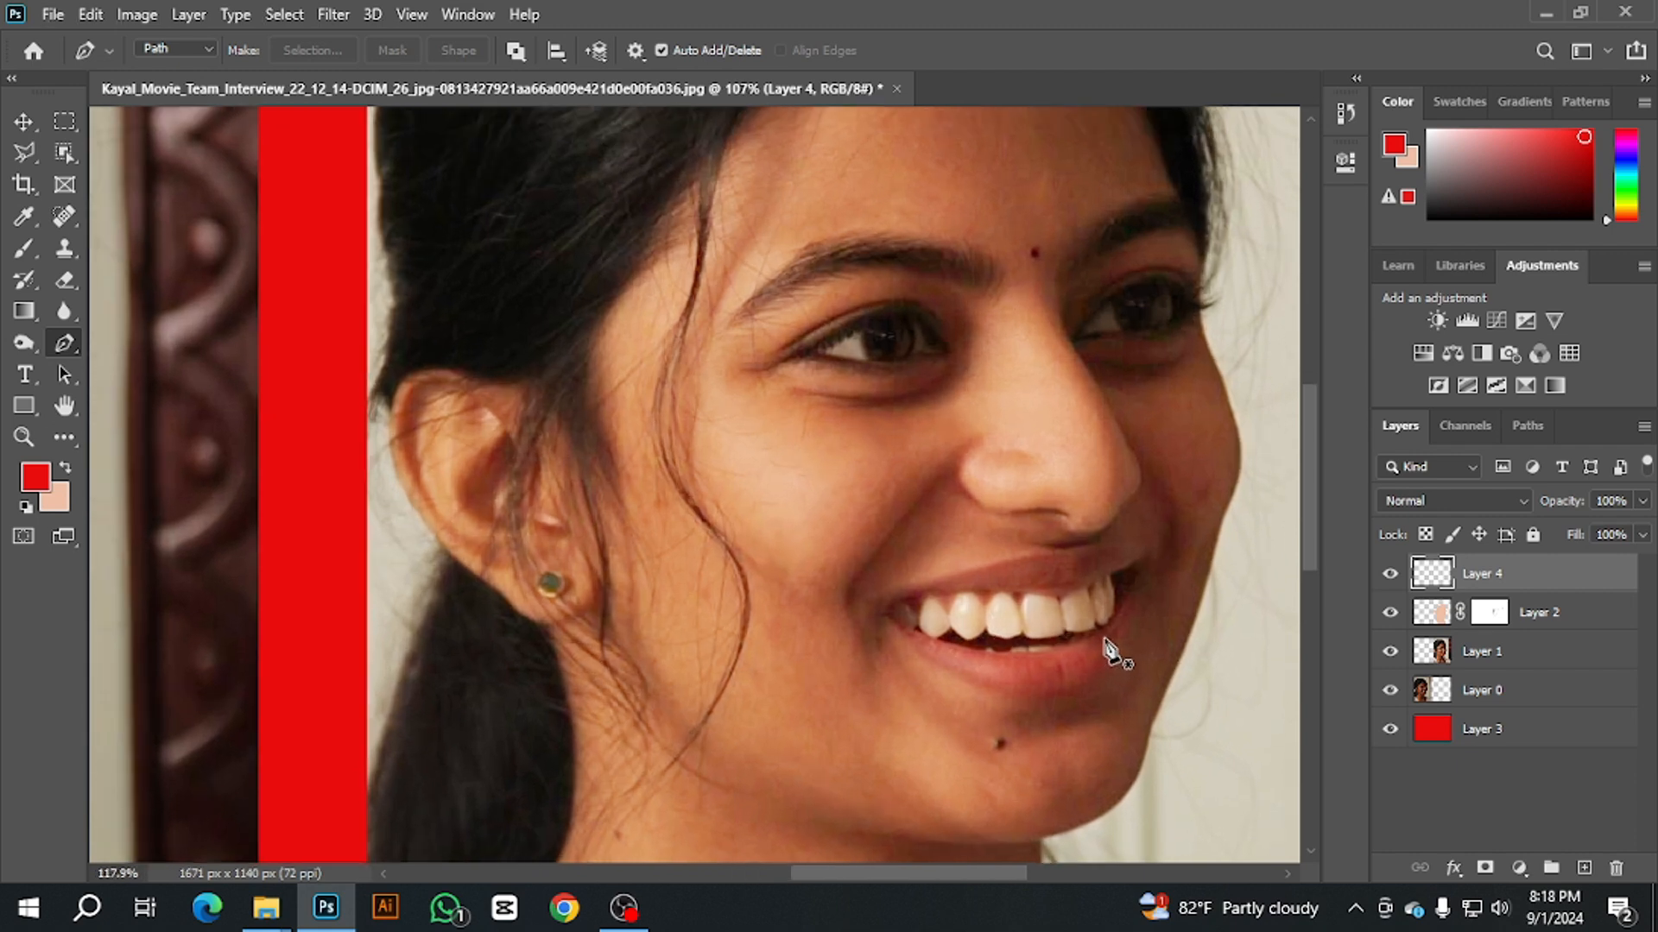
pyautogui.scroll(1, 1068, 618)
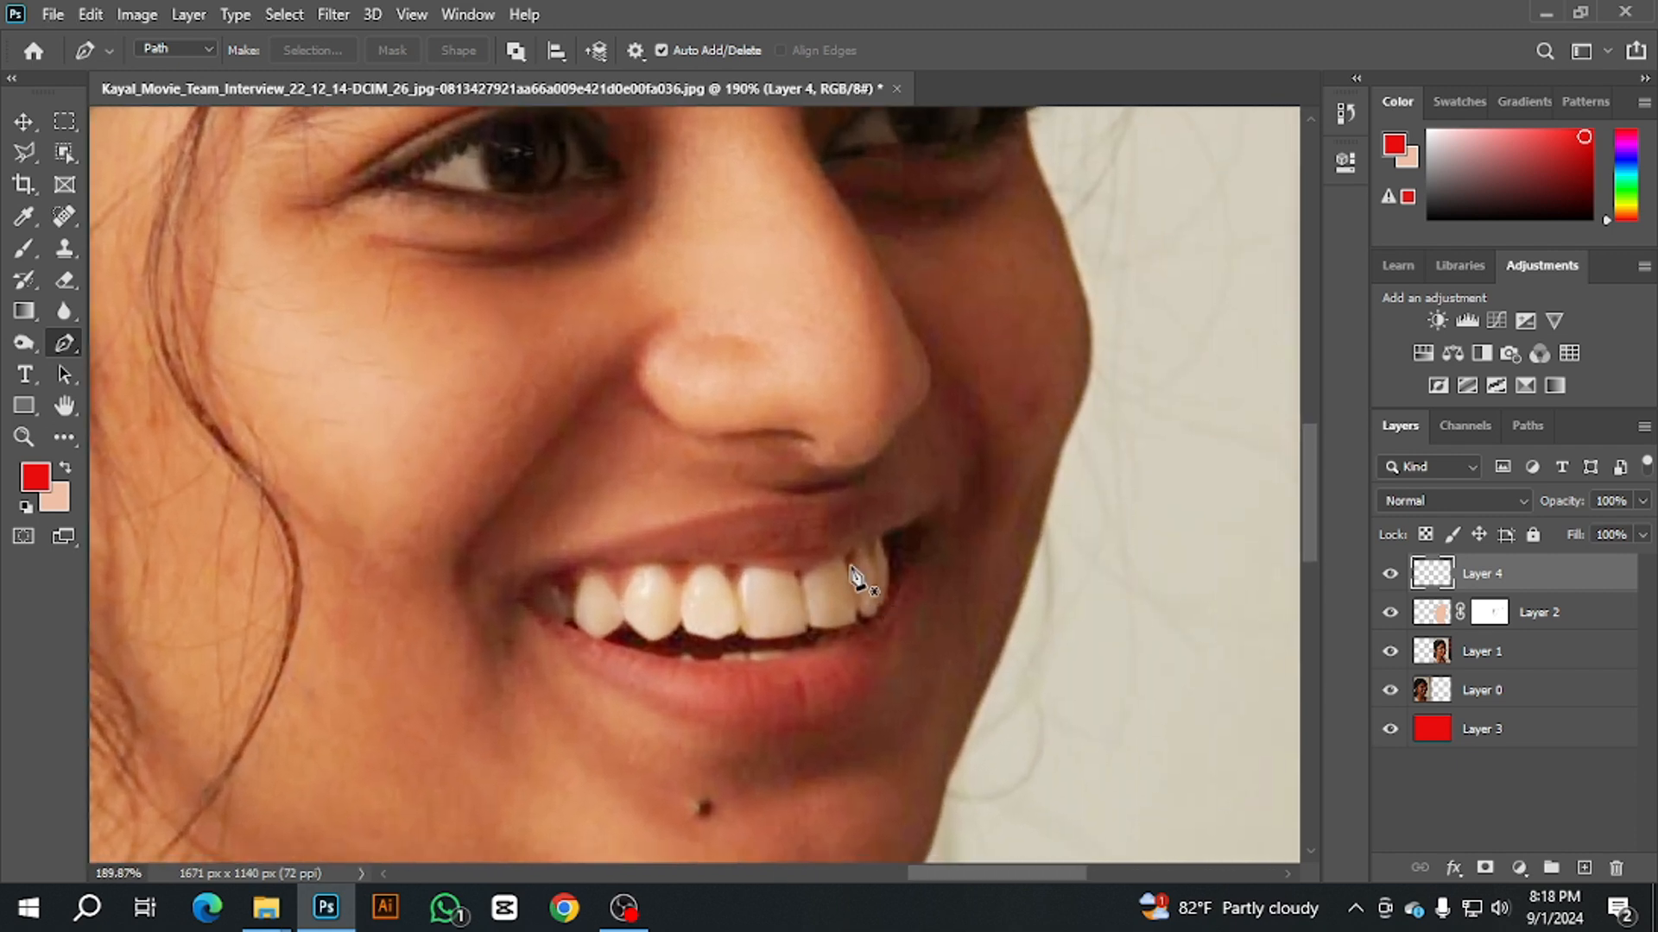
pyautogui.click(824, 501)
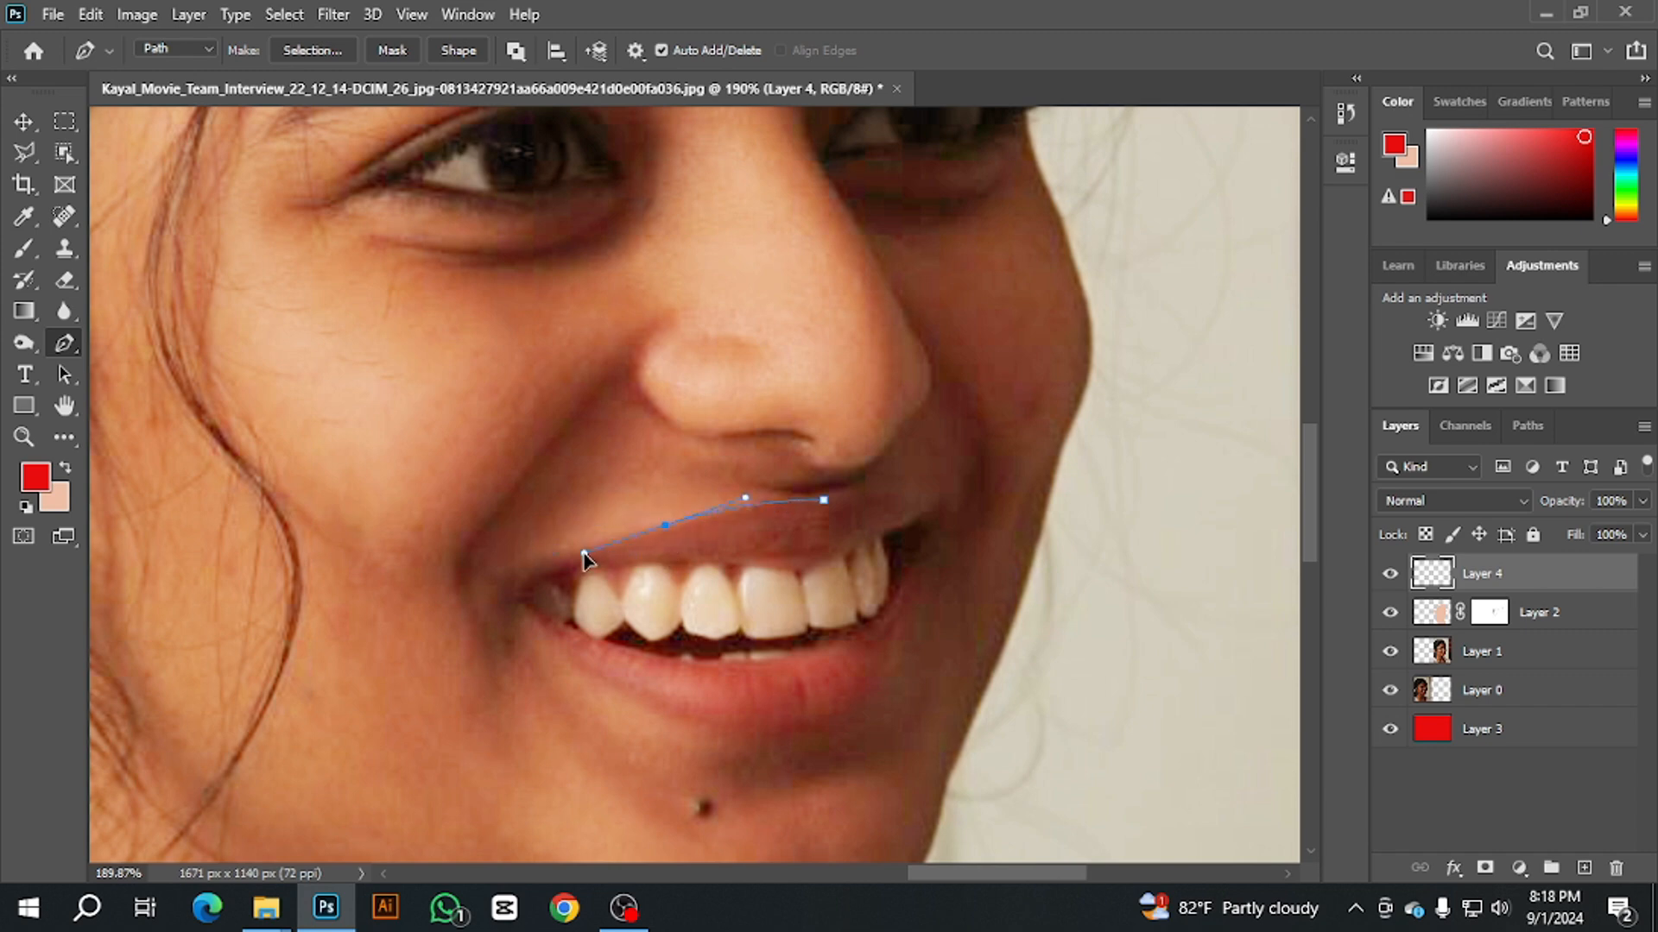
pyautogui.moveTo(512, 598); pyautogui.dragTo(522, 630)
pyautogui.keyDown('alt'); pyautogui.click(513, 599); pyautogui.keyUp('alt')
pyautogui.moveTo(600, 570); pyautogui.dragTo(615, 570)
pyautogui.click(679, 562)
pyautogui.moveTo(826, 560); pyautogui.dragTo(844, 562)
pyautogui.moveTo(918, 521); pyautogui.dragTo(963, 521)
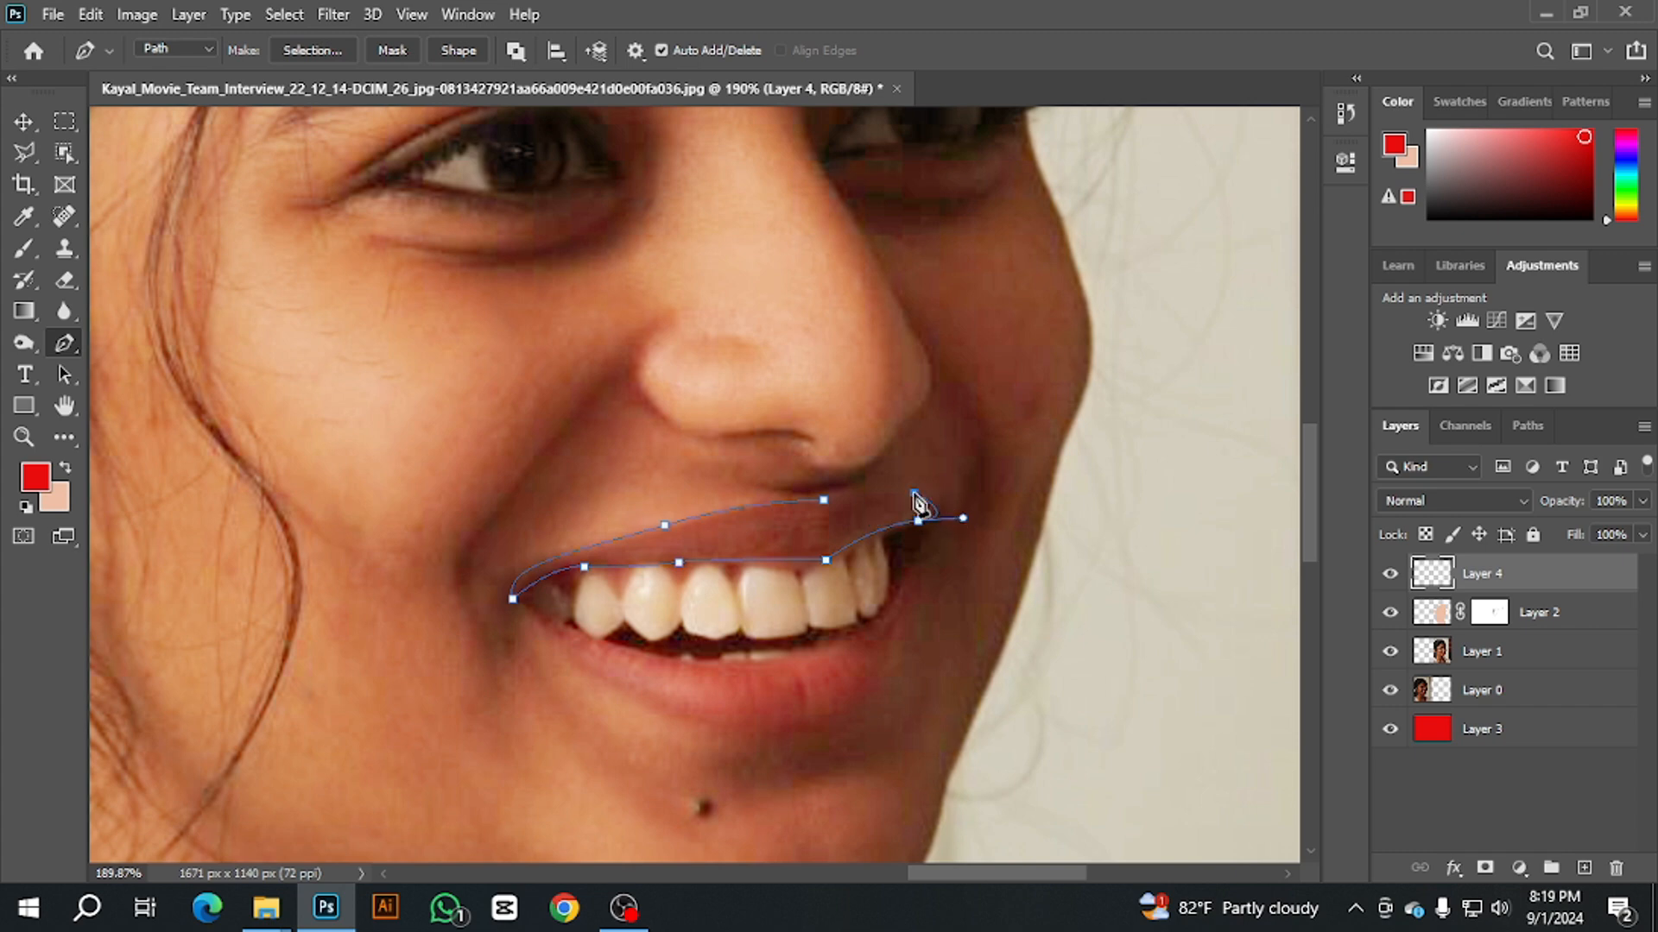
pyautogui.moveTo(914, 493); pyautogui.dragTo(876, 495)
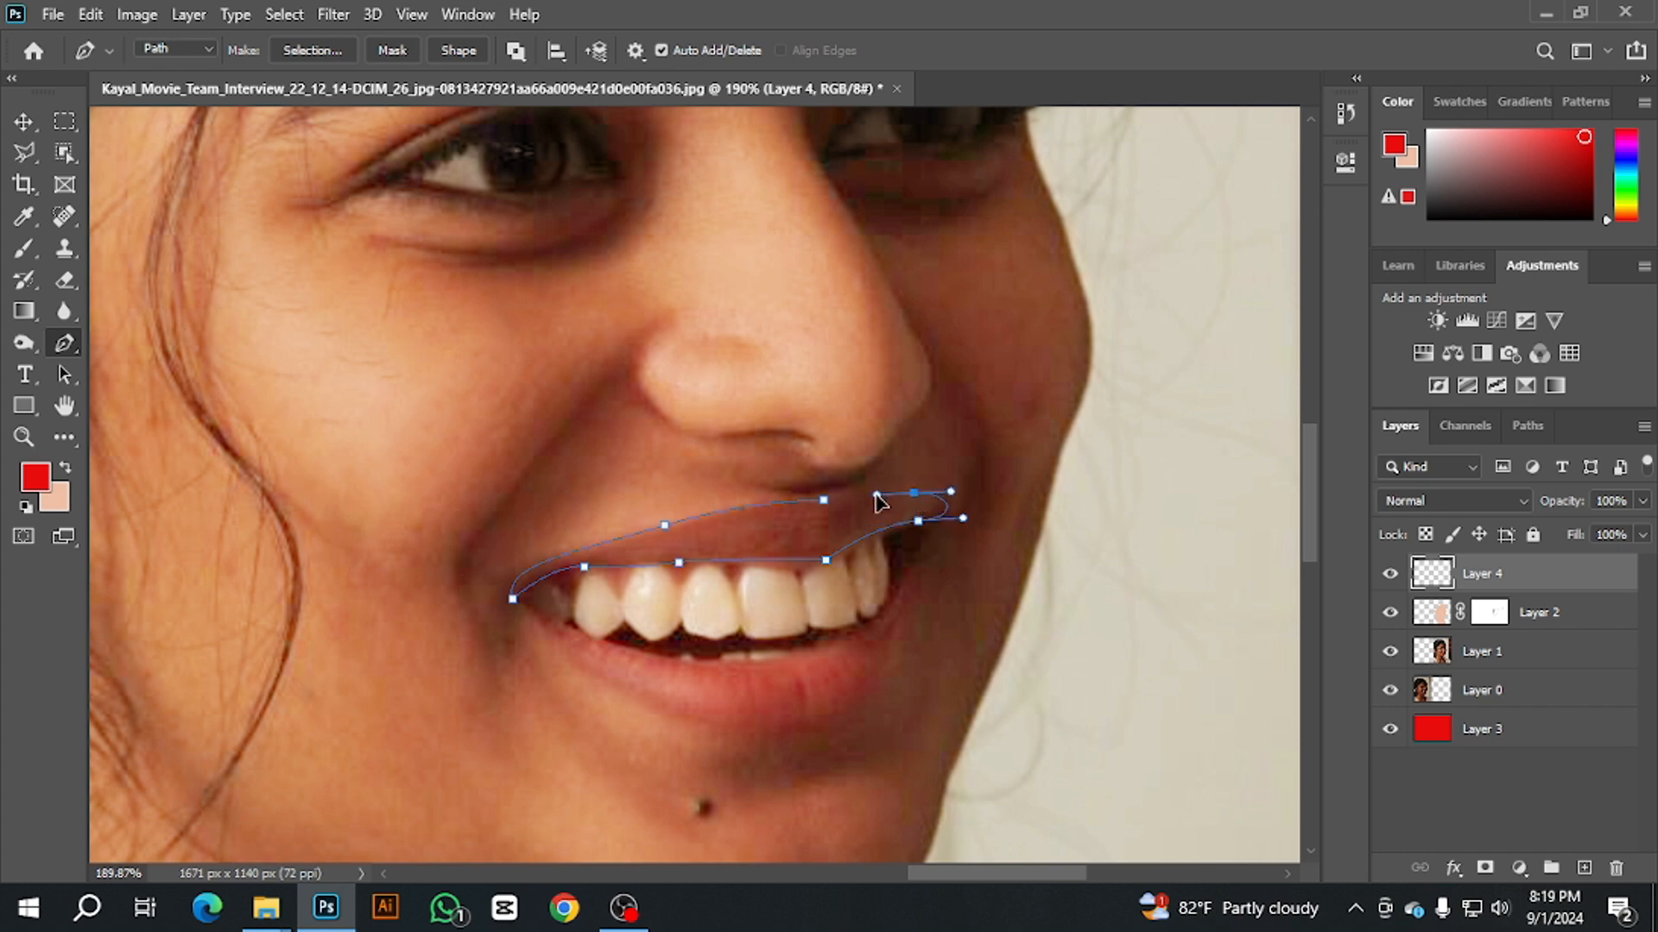
pyautogui.click(825, 501)
# Step: Convert the upper lip path to a selection, fill it with the red foreground colour on the new layer, and deselect
pyautogui.scroll(-1, 587, 678)
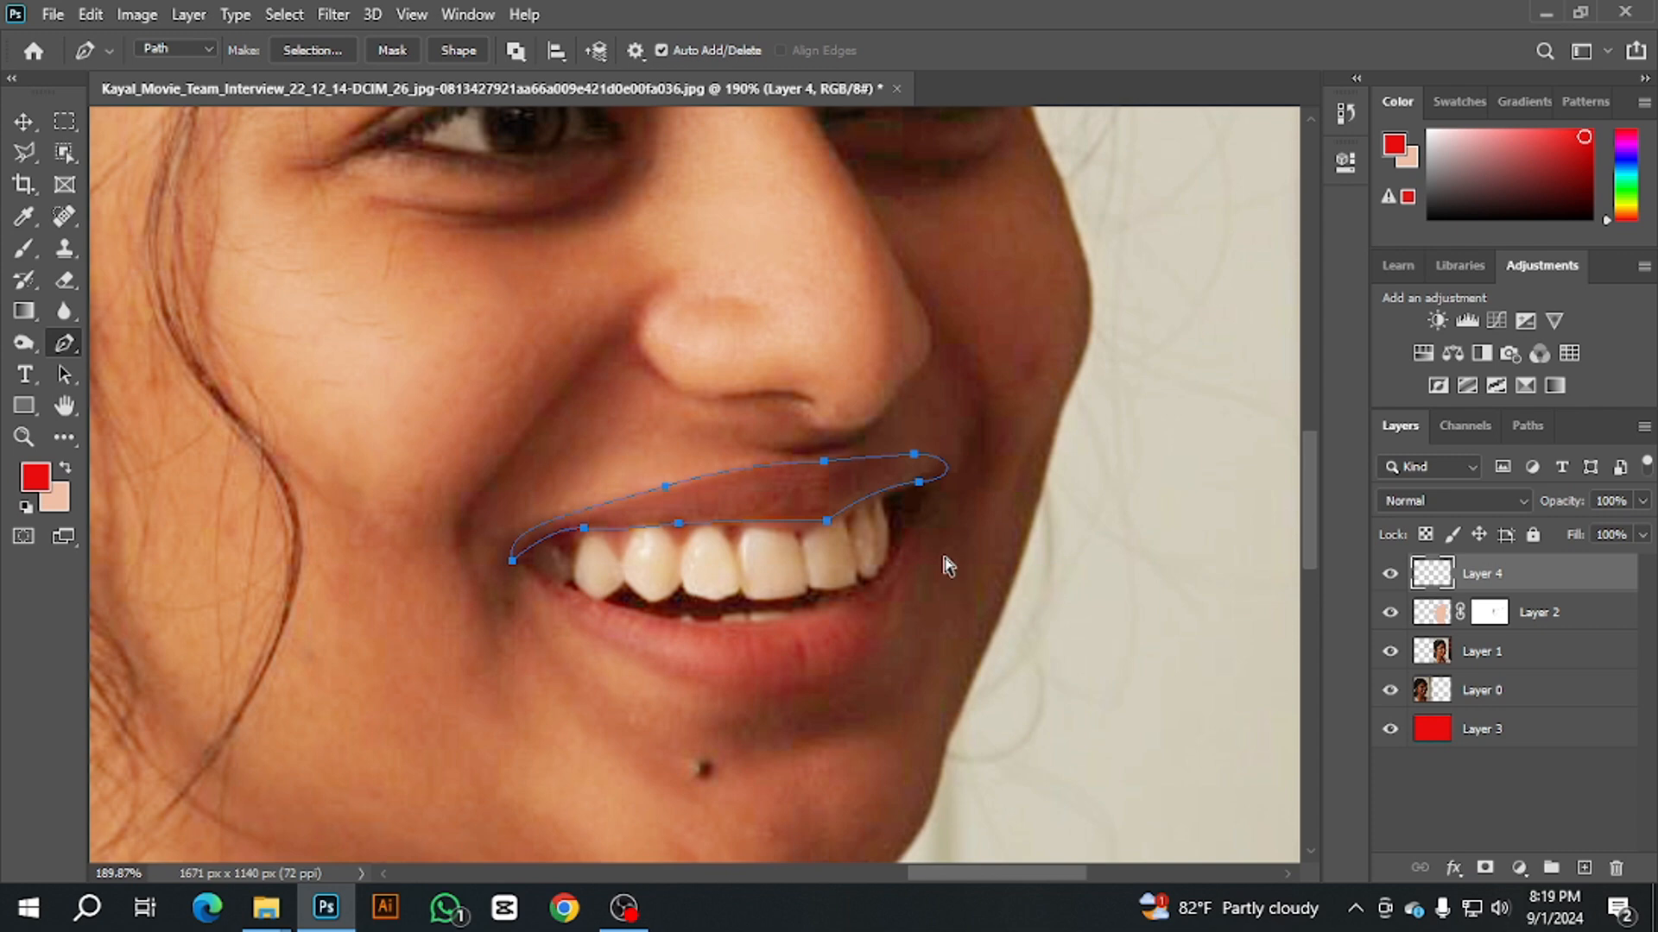
pyautogui.hotkey('ctrl', 'Return')
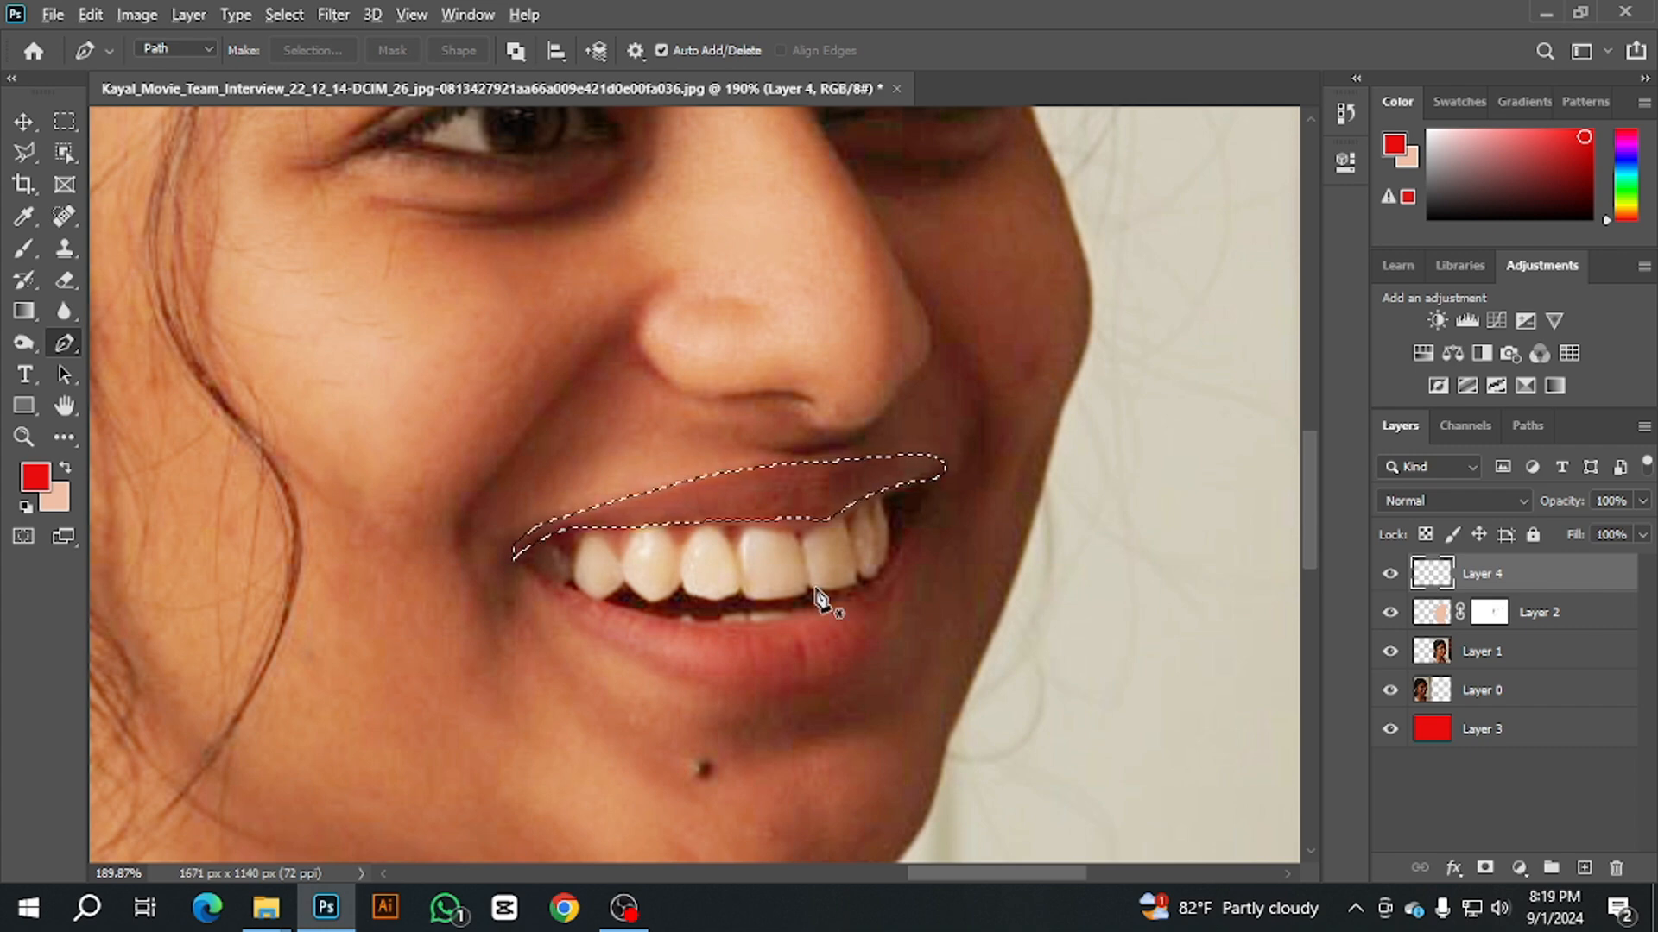
pyautogui.hotkey('alt', 'BackSpace')
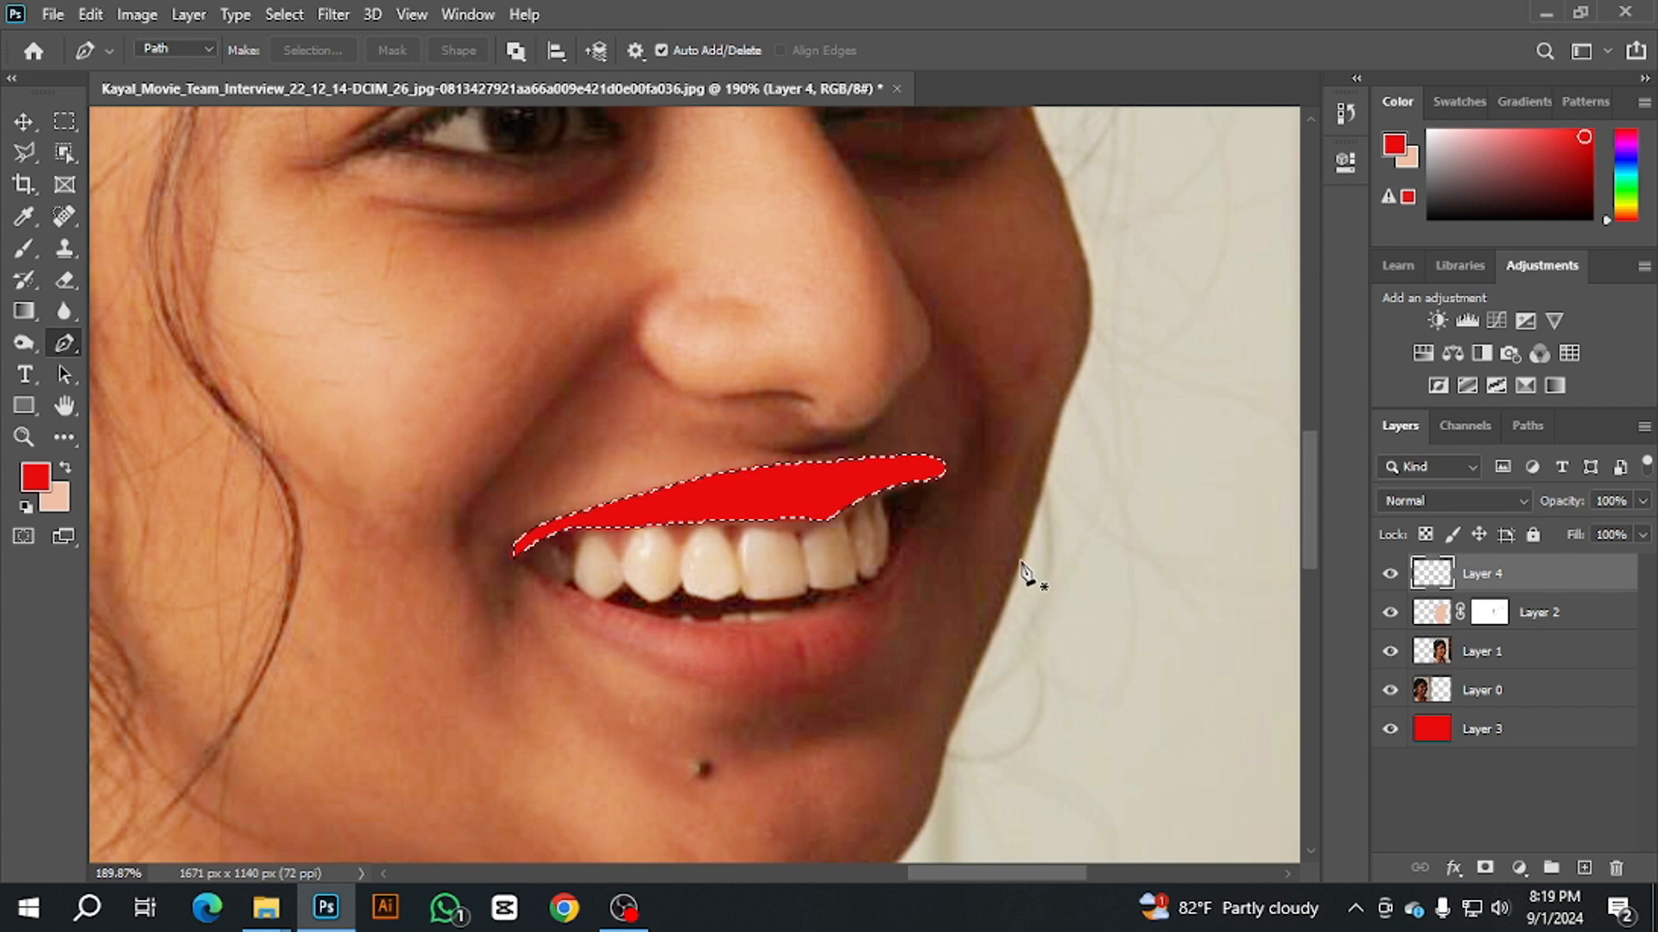
pyautogui.hotkey('ctrl', 'd')
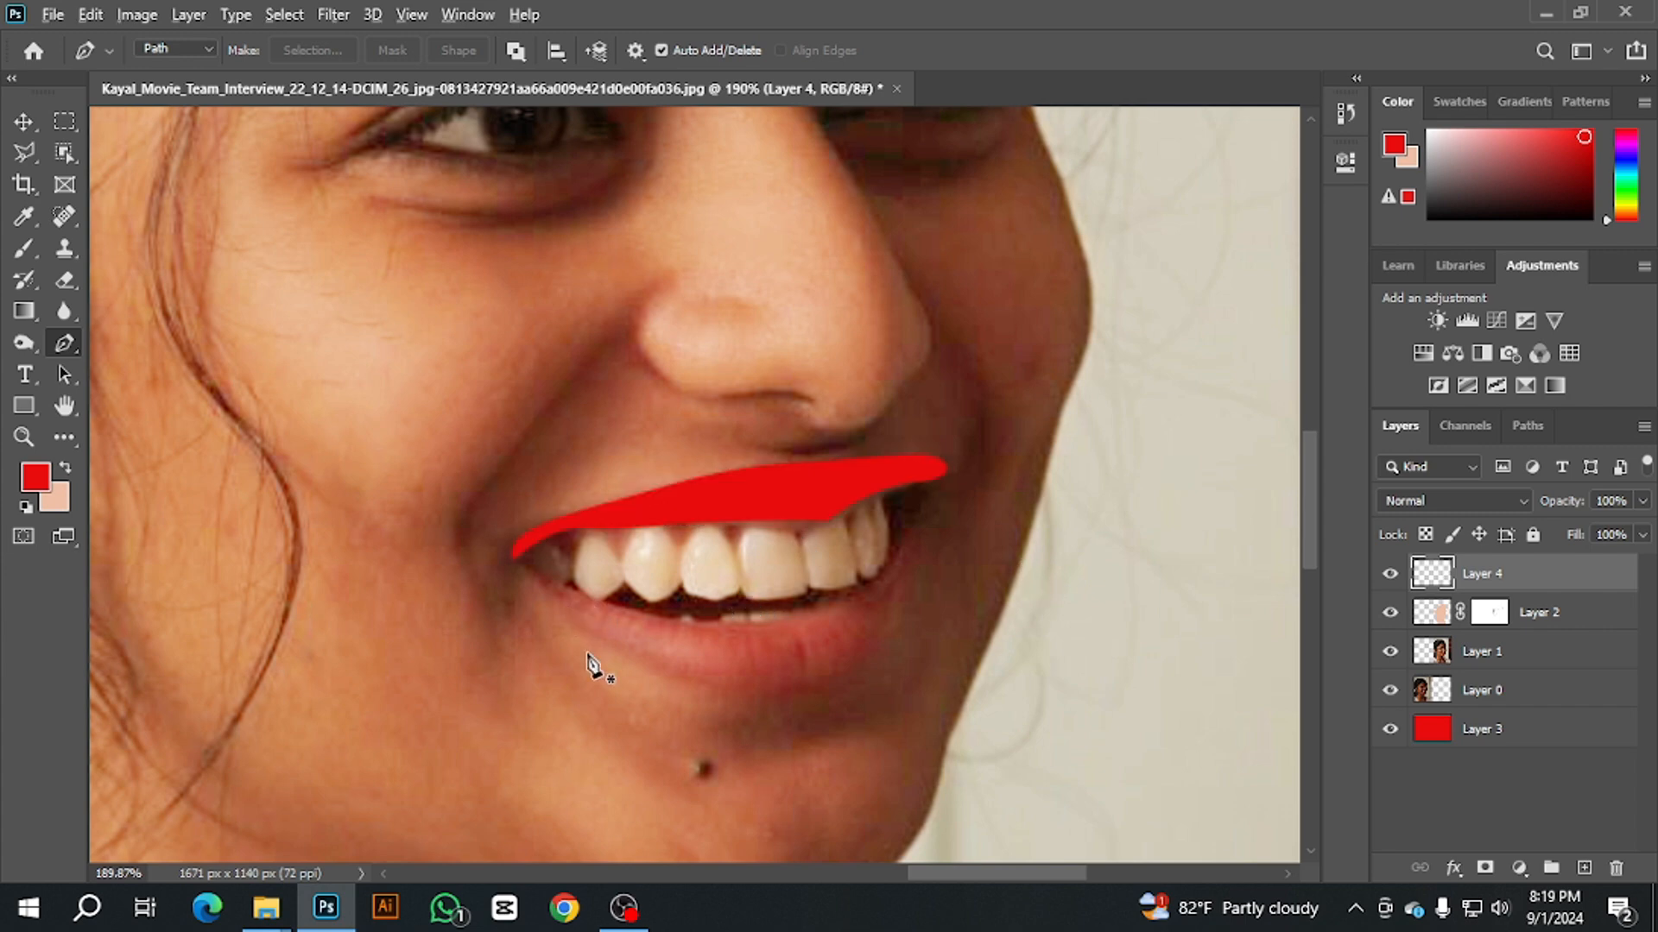
# Step: Trace the lower lip's outer edge with curved Pen tool segments, from the mouth corner nearest the ear to the opposite corner
pyautogui.keyDown('alt'); pyautogui.scroll(3, 593, 666); pyautogui.keyUp('alt')
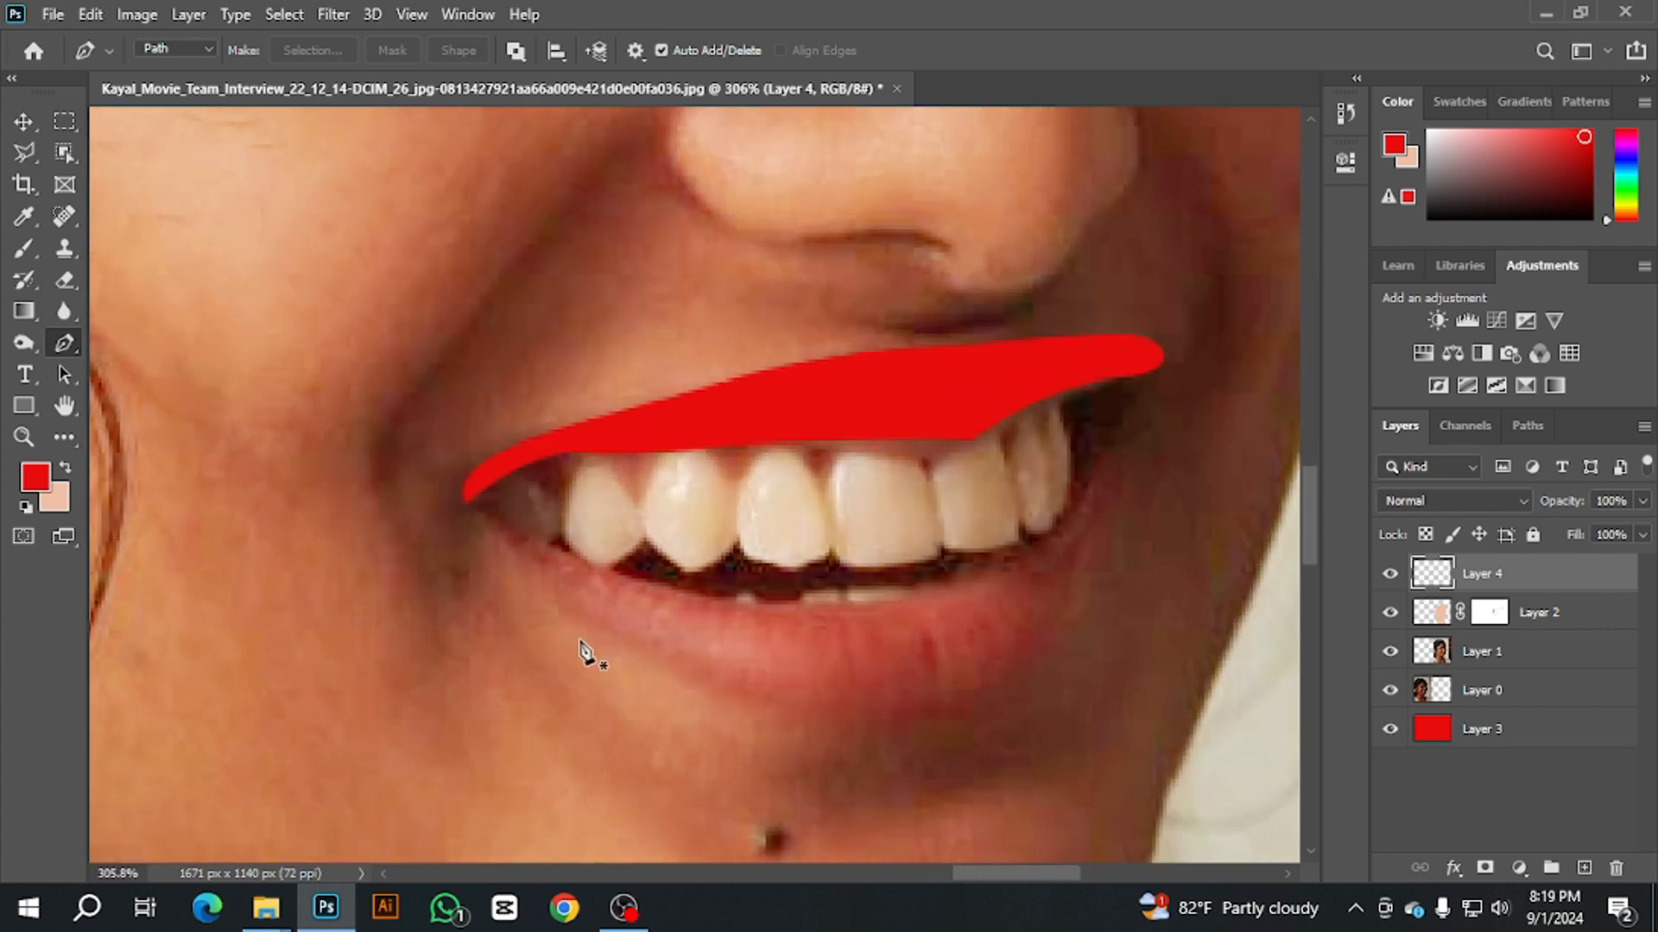
pyautogui.click(465, 508)
pyautogui.moveTo(748, 704); pyautogui.dragTo(865, 739)
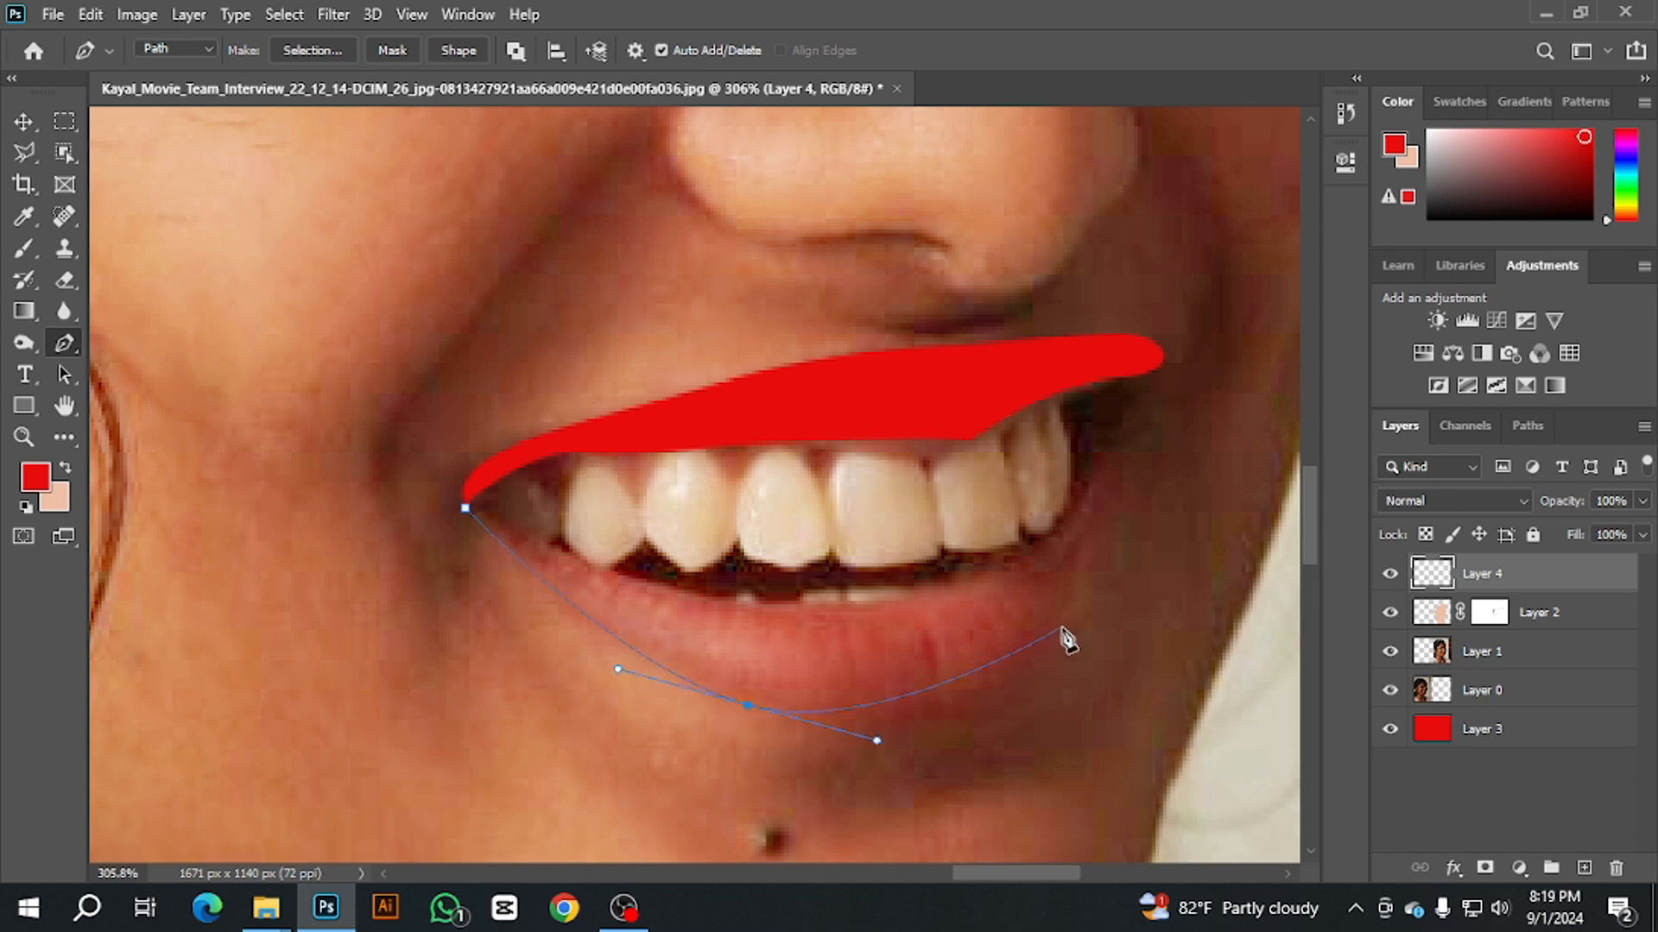
pyautogui.moveTo(1071, 625); pyautogui.dragTo(1119, 511)
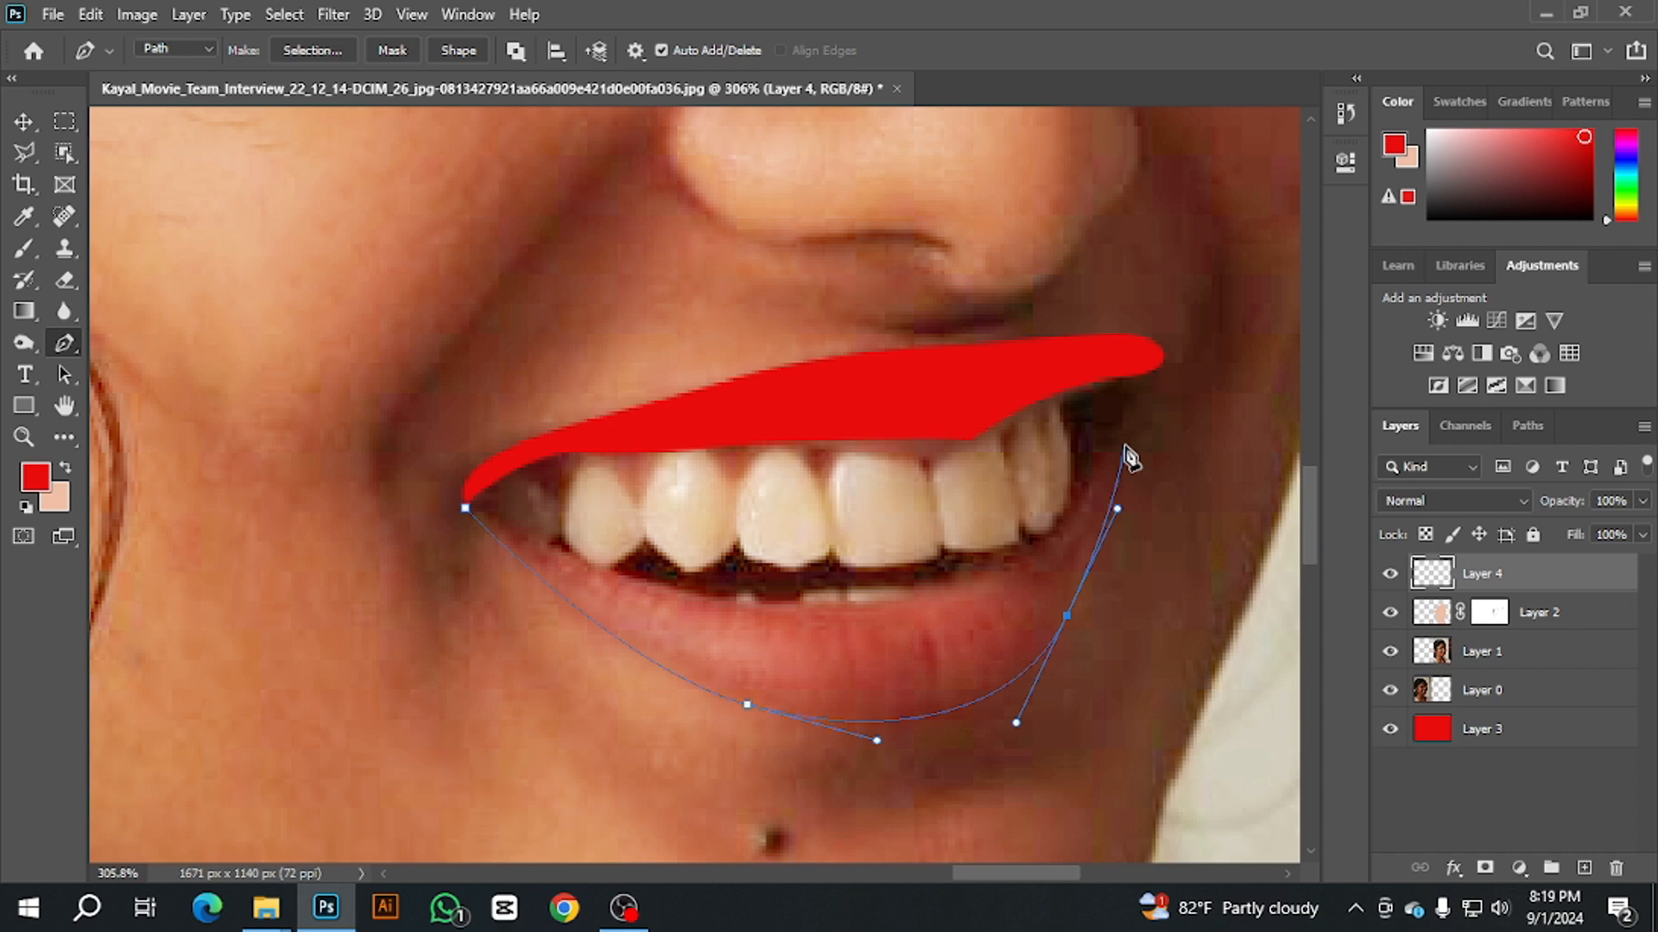
pyautogui.click(1145, 374)
pyautogui.moveTo(1145, 374); pyautogui.dragTo(1146, 354)
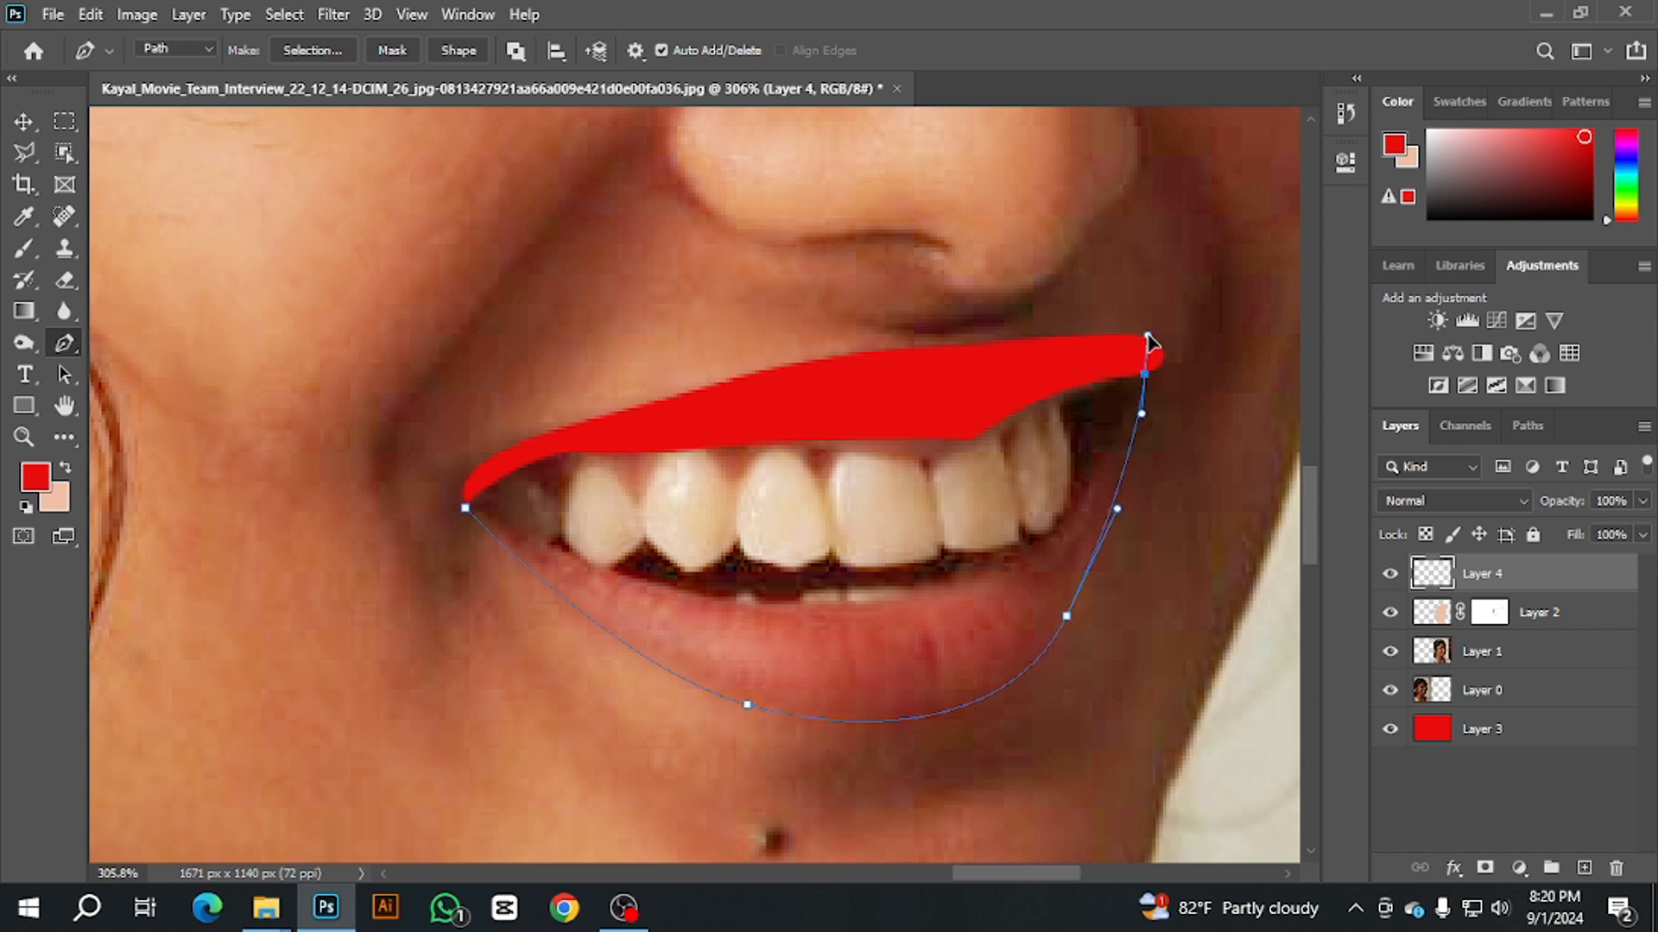
pyautogui.moveTo(1088, 478); pyautogui.dragTo(1079, 592)
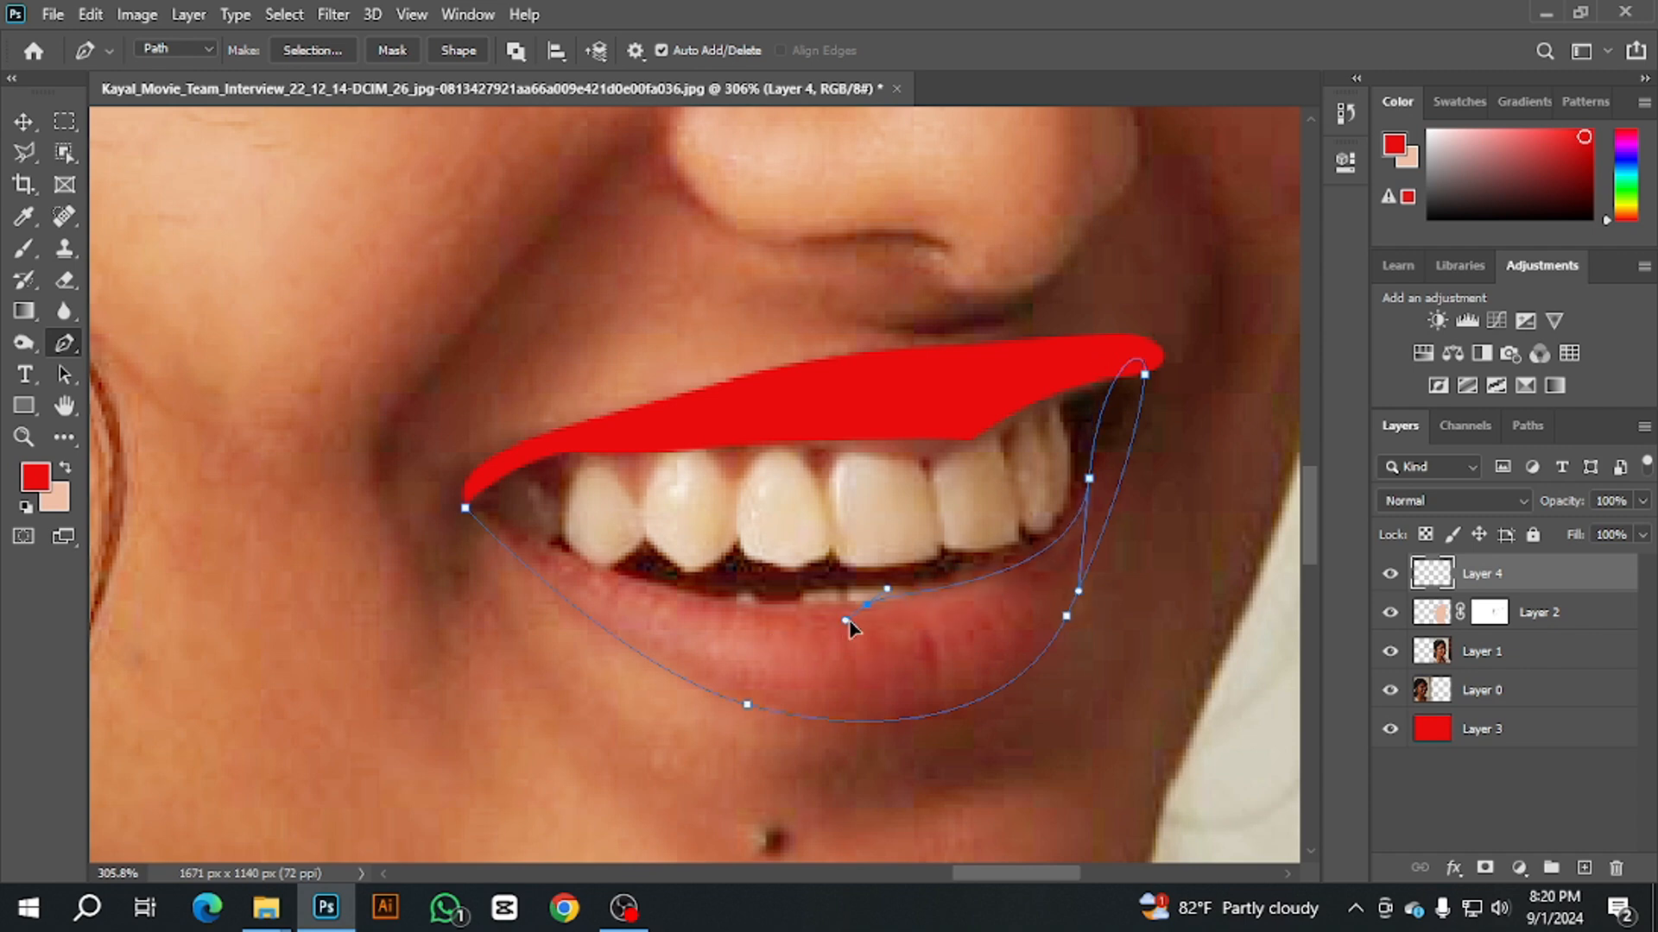
pyautogui.moveTo(867, 604)
pyautogui.mouseDown()
pyautogui.moveTo(866, 636)
pyautogui.moveTo(887, 623)
pyautogui.mouseUp()
pyautogui.hotkey('ctrl', 'z')
pyautogui.hotkey('ctrl', 'z')
# Step: Trace the lower lip's inner edge along the teeth, close the path, and convert it to a selection
pyautogui.click(1090, 480)
pyautogui.keyDown('alt'); pyautogui.click(1089, 479); pyautogui.keyUp('alt')
pyautogui.moveTo(915, 600); pyautogui.dragTo(756, 639)
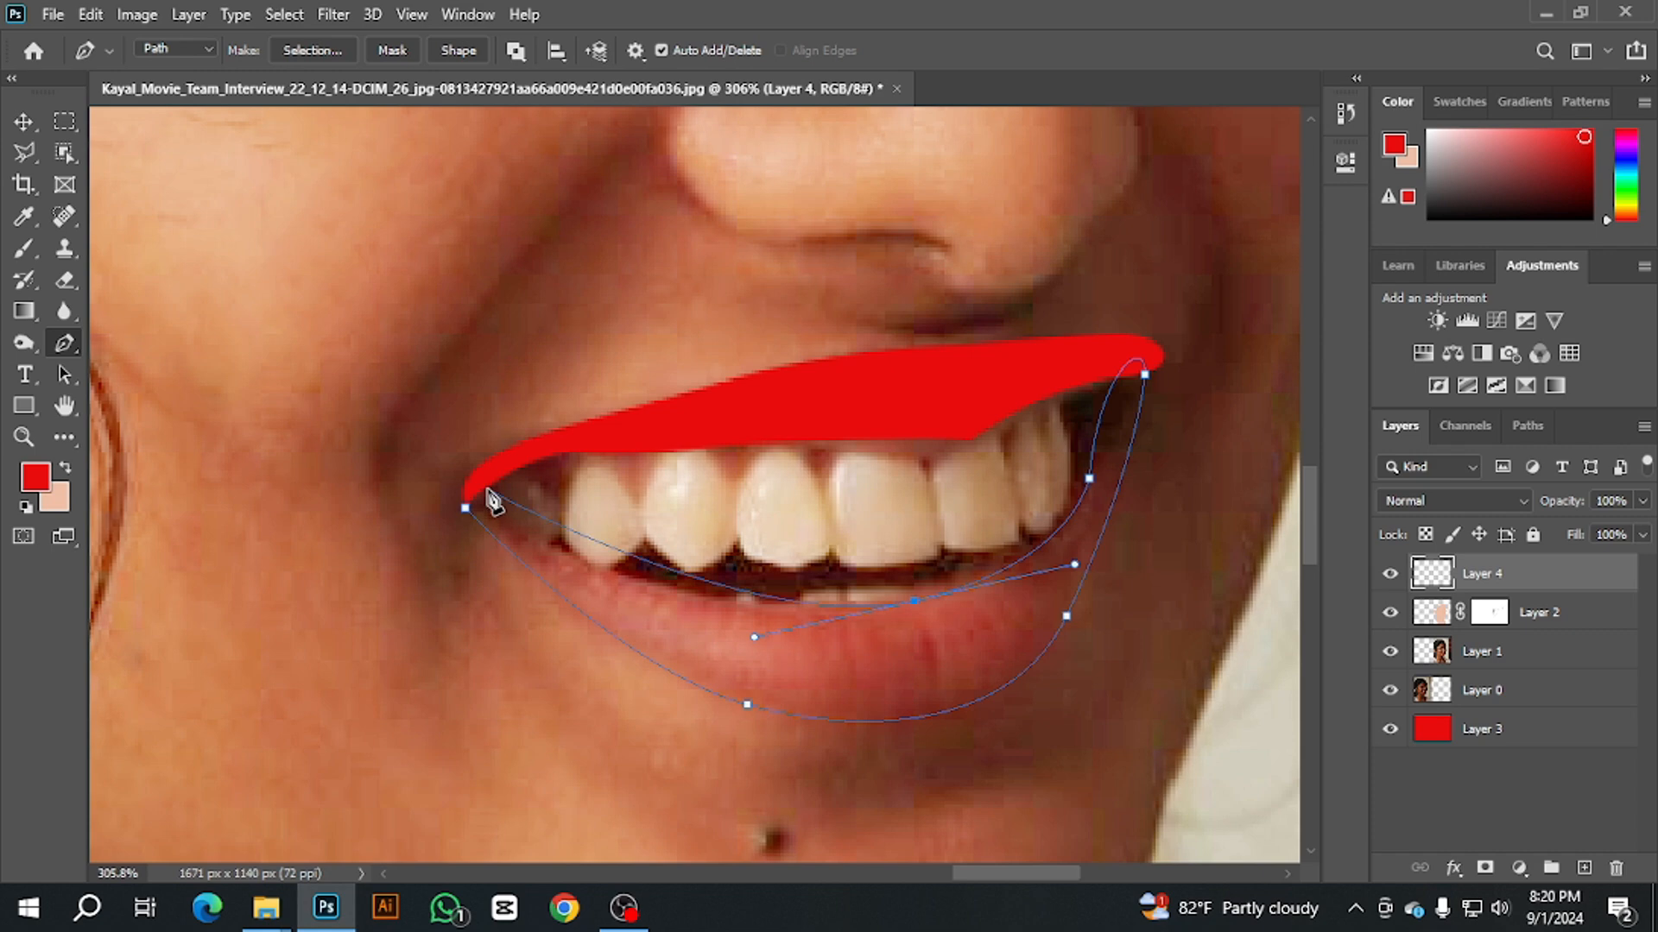
pyautogui.moveTo(488, 489); pyautogui.dragTo(427, 406)
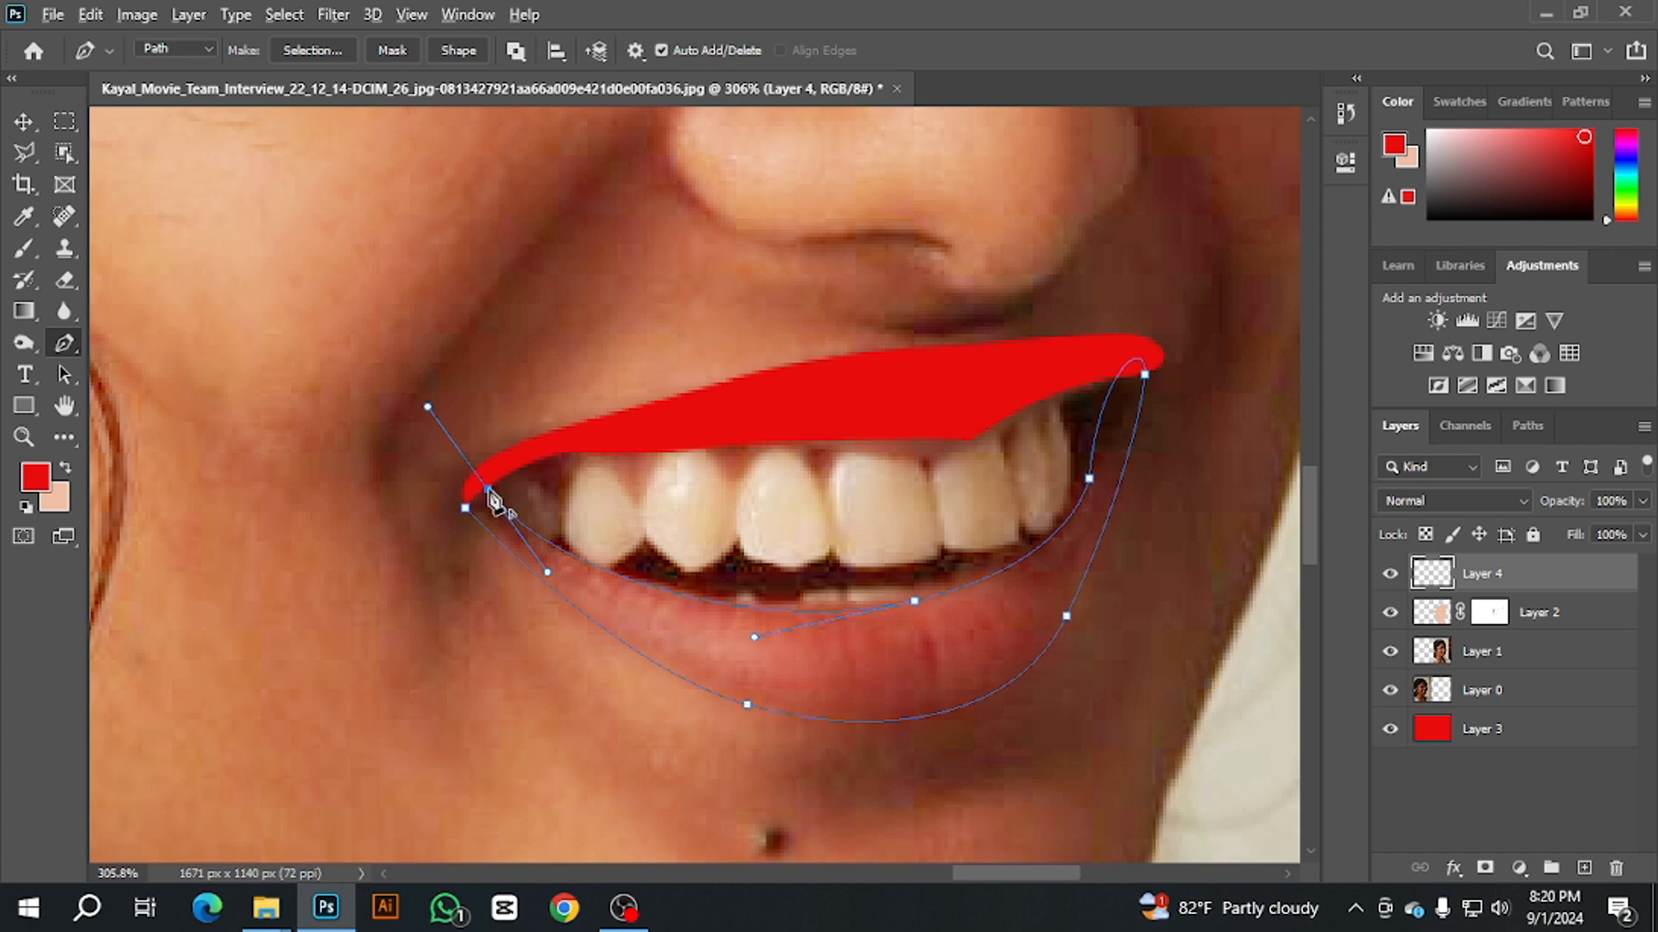
pyautogui.click(465, 509)
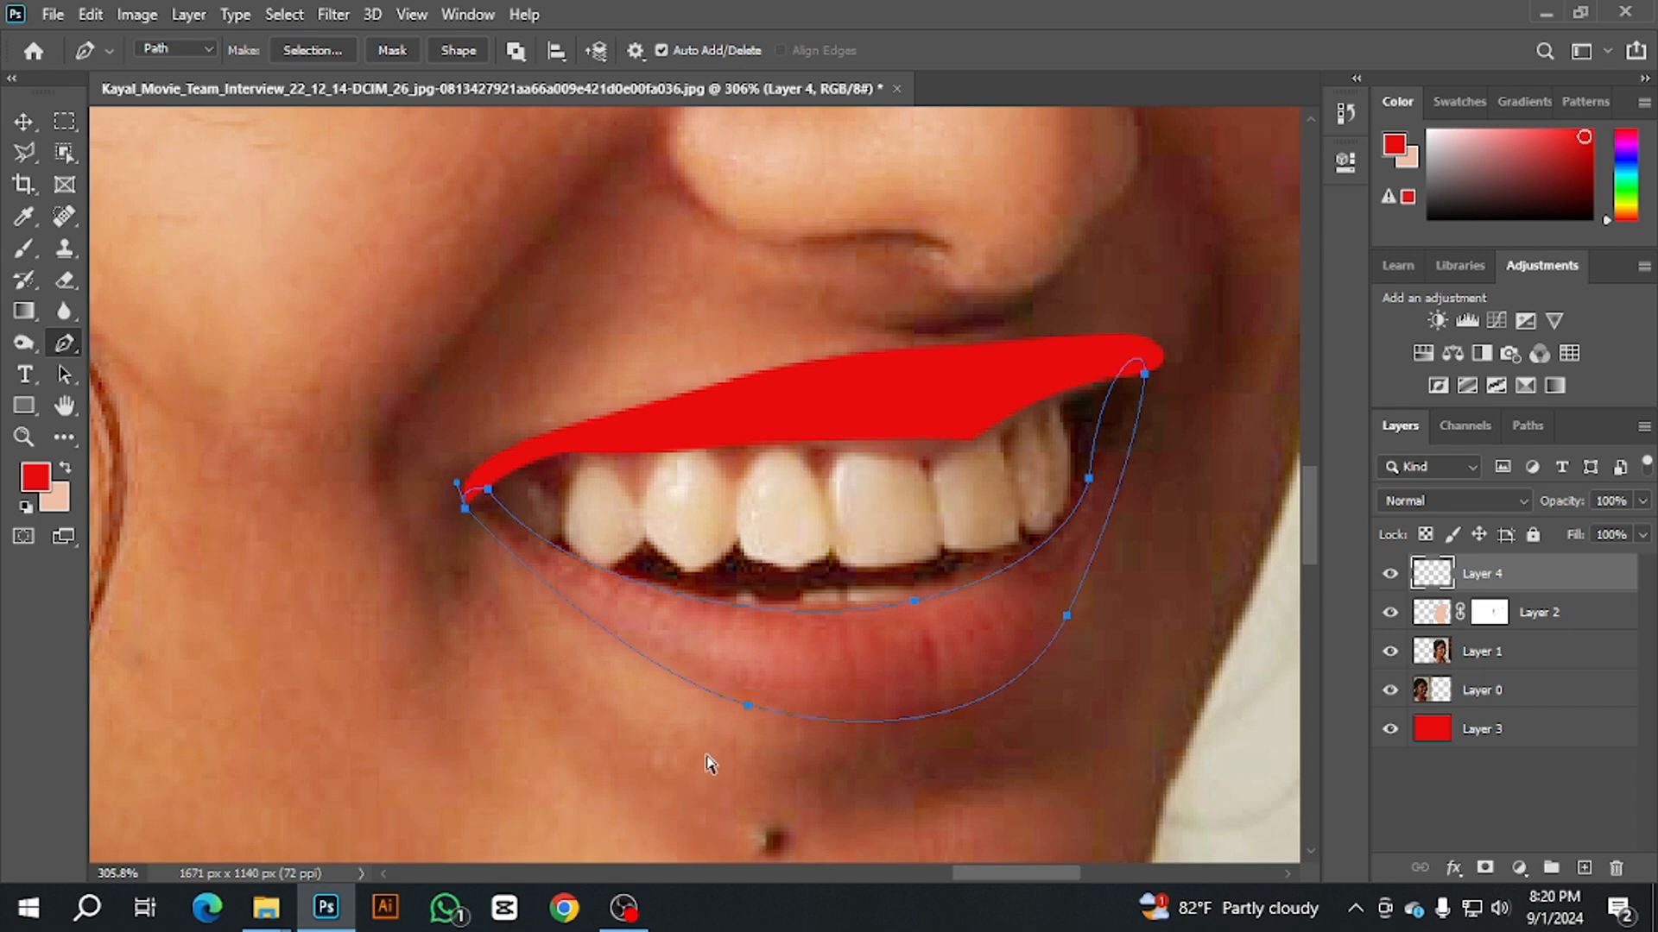
pyautogui.hotkey('ctrl', 'Return')
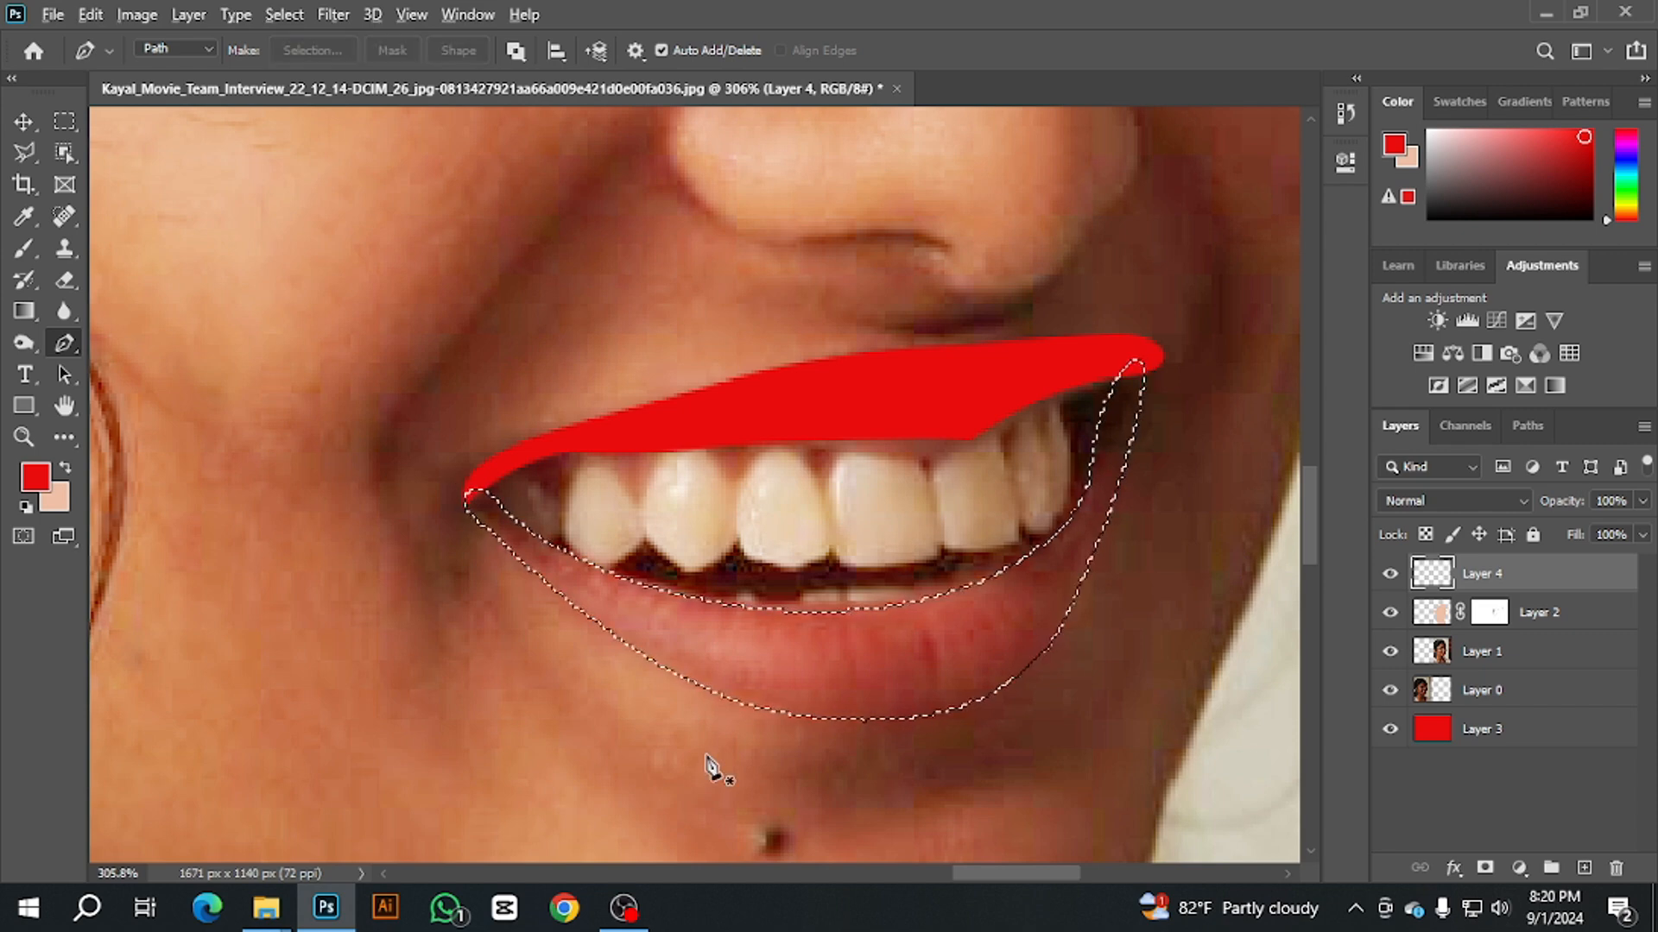
# Step: Fill the lower lip selection with the red foreground colour on the lip layer, and deselect
pyautogui.hotkey('alt', 'BackSpace')
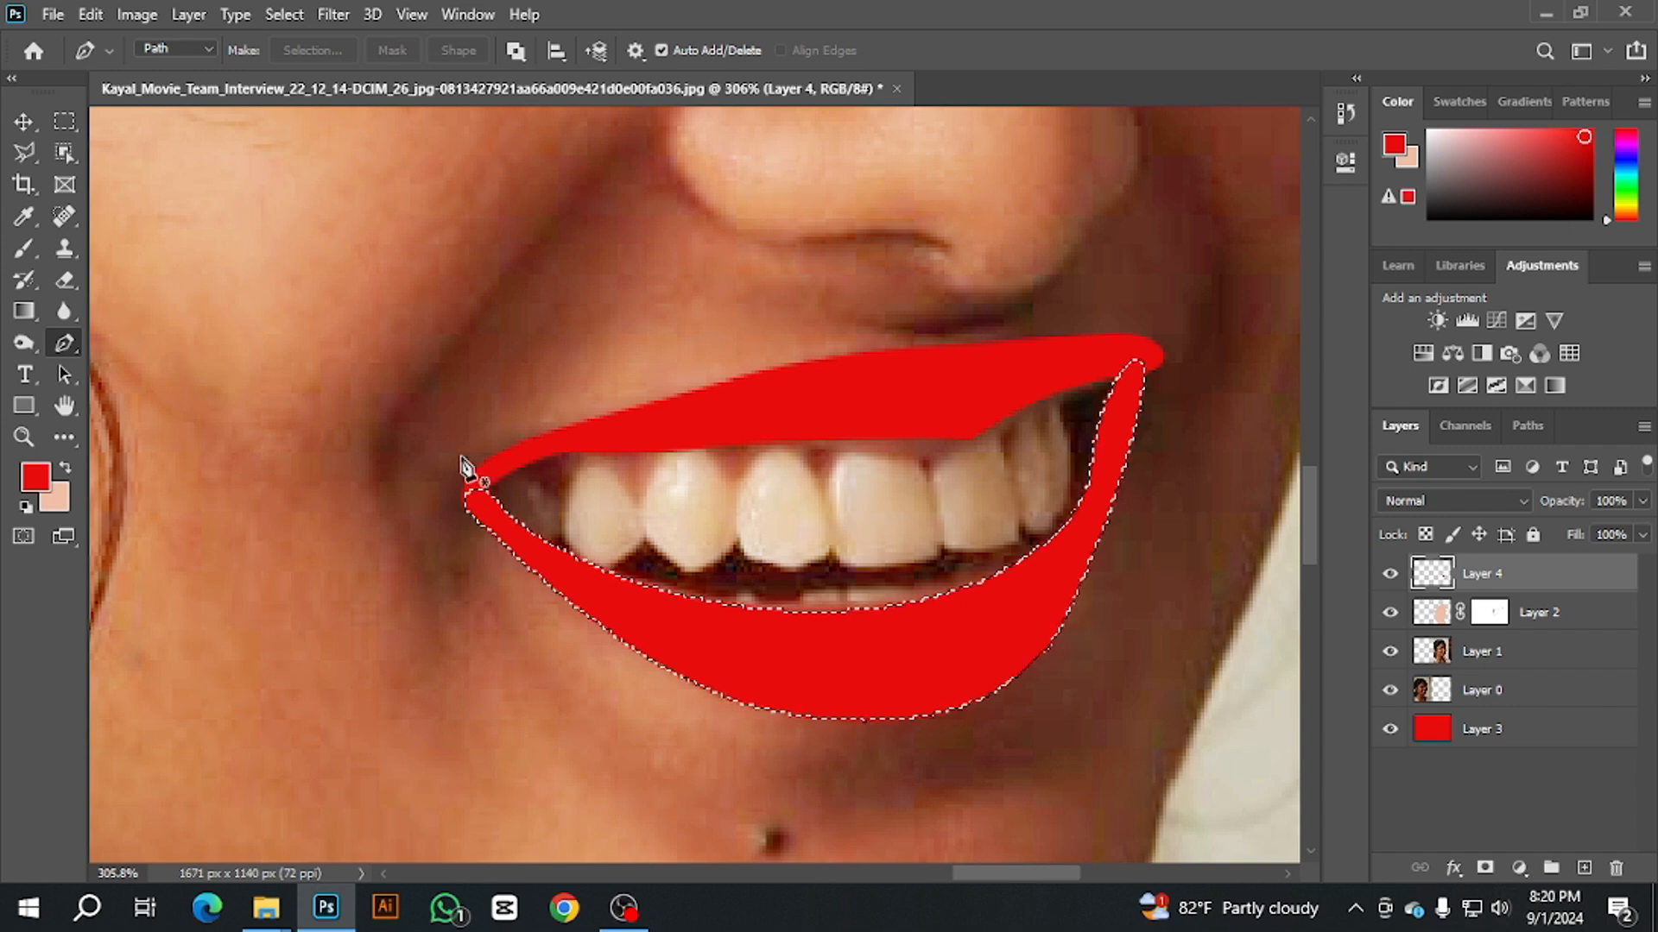
pyautogui.hotkey('ctrl', 'd')
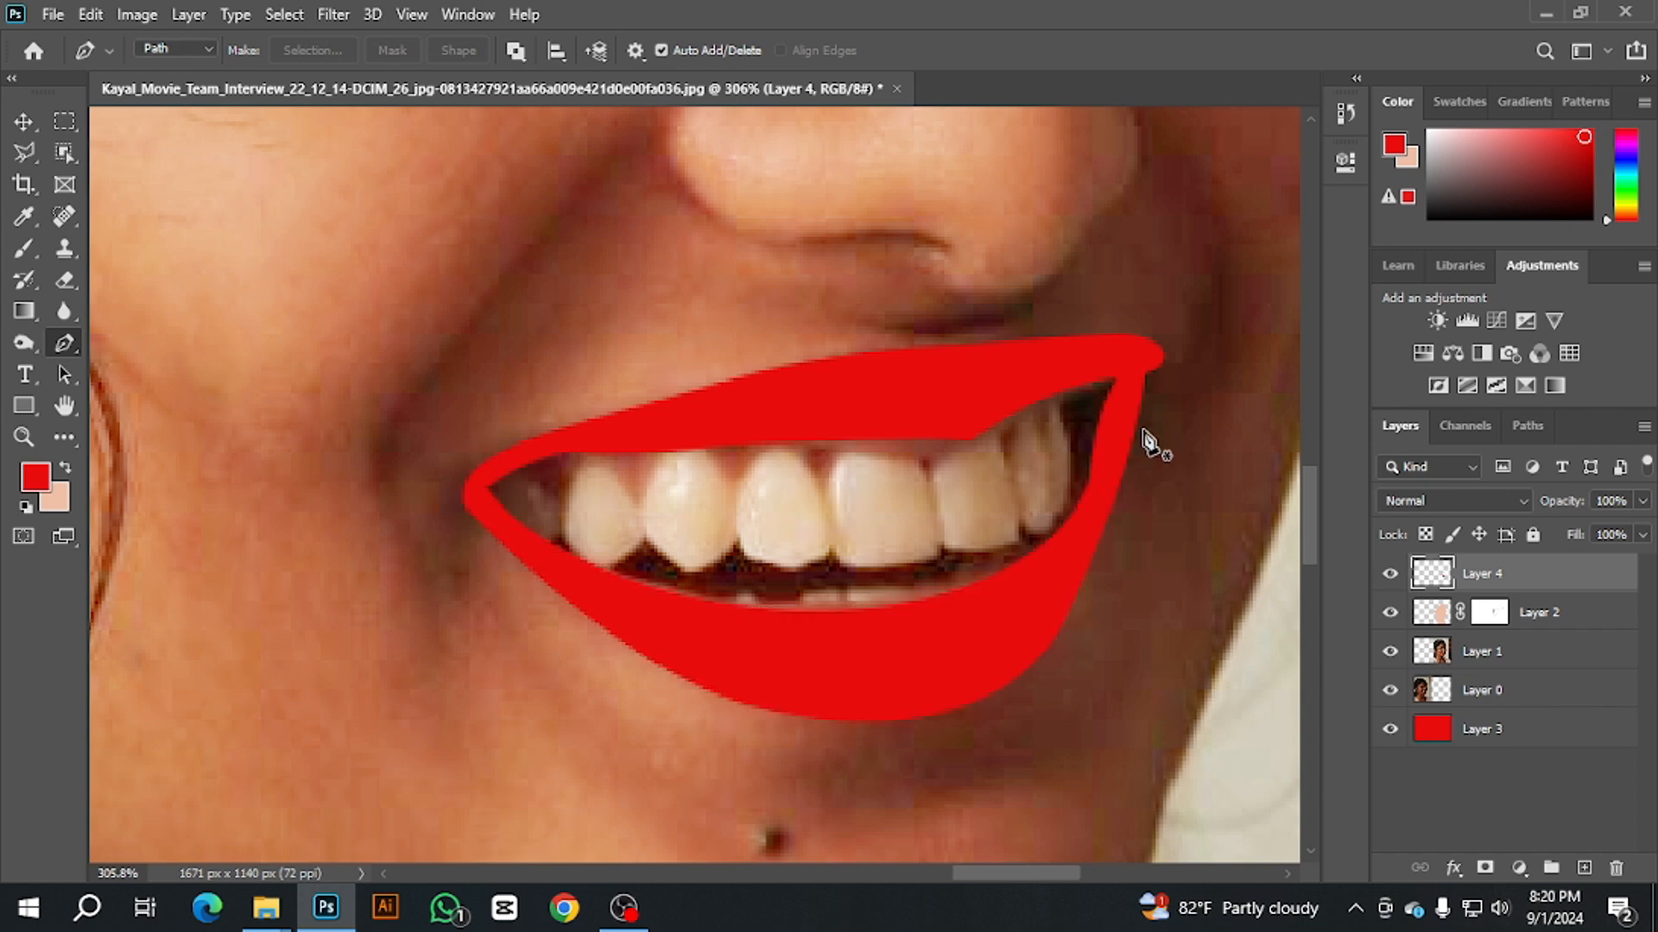
pyautogui.click(24, 249)
pyautogui.click(121, 251)
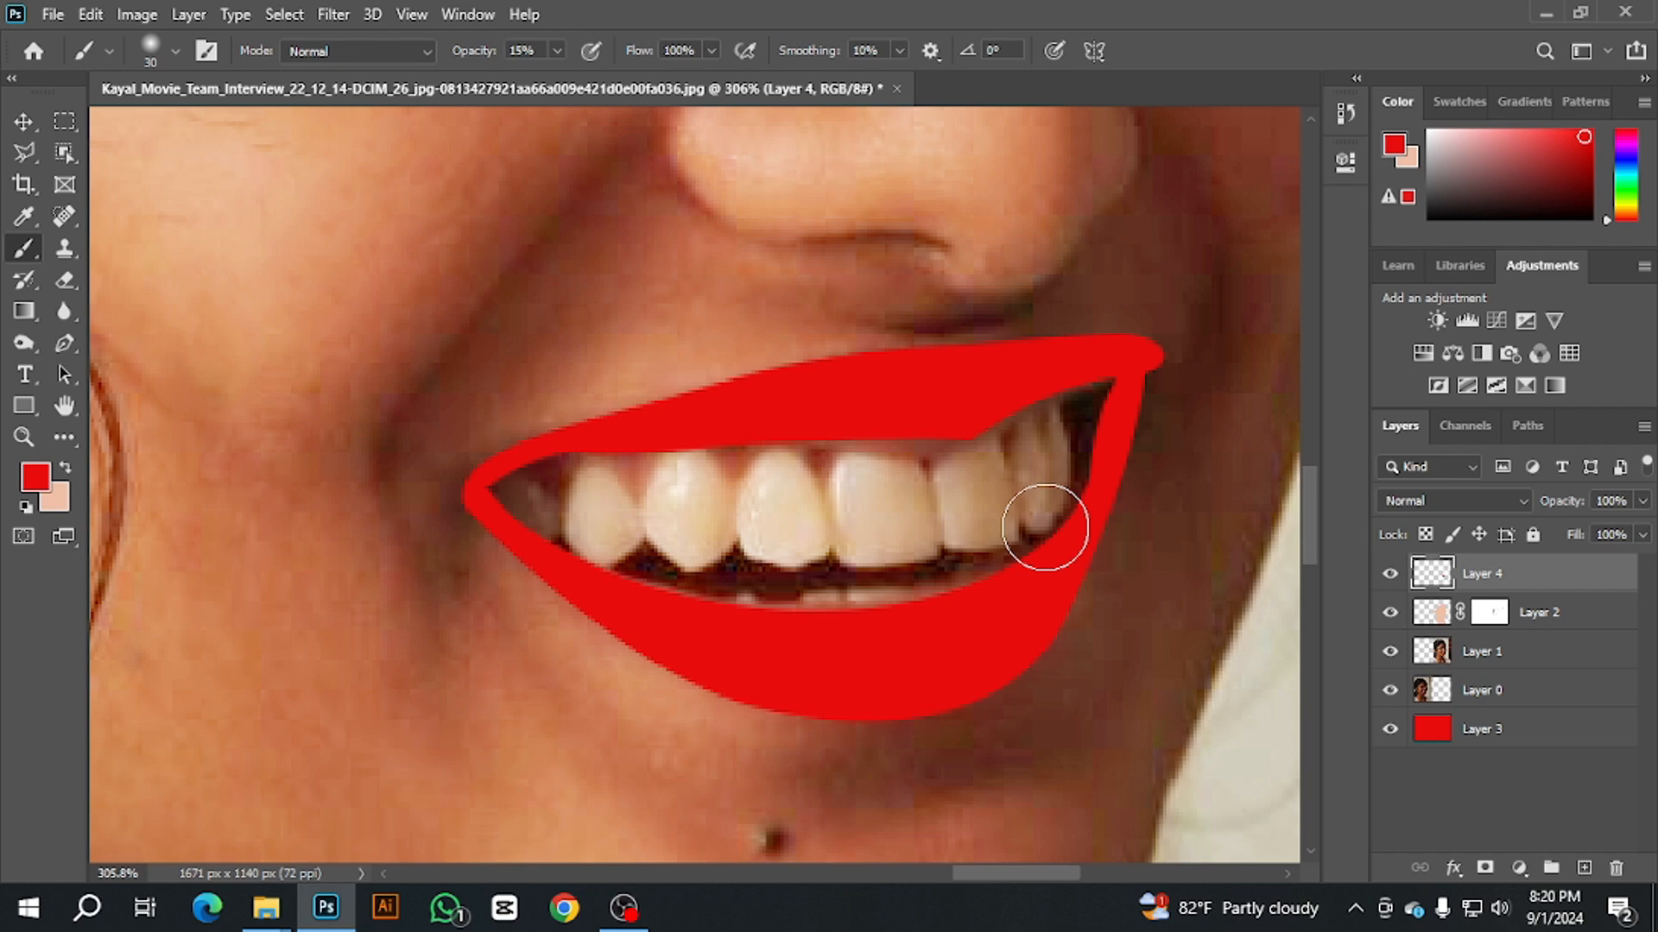
pyautogui.press('[')
pyautogui.press('[')
pyautogui.press('[')
pyautogui.press('[')
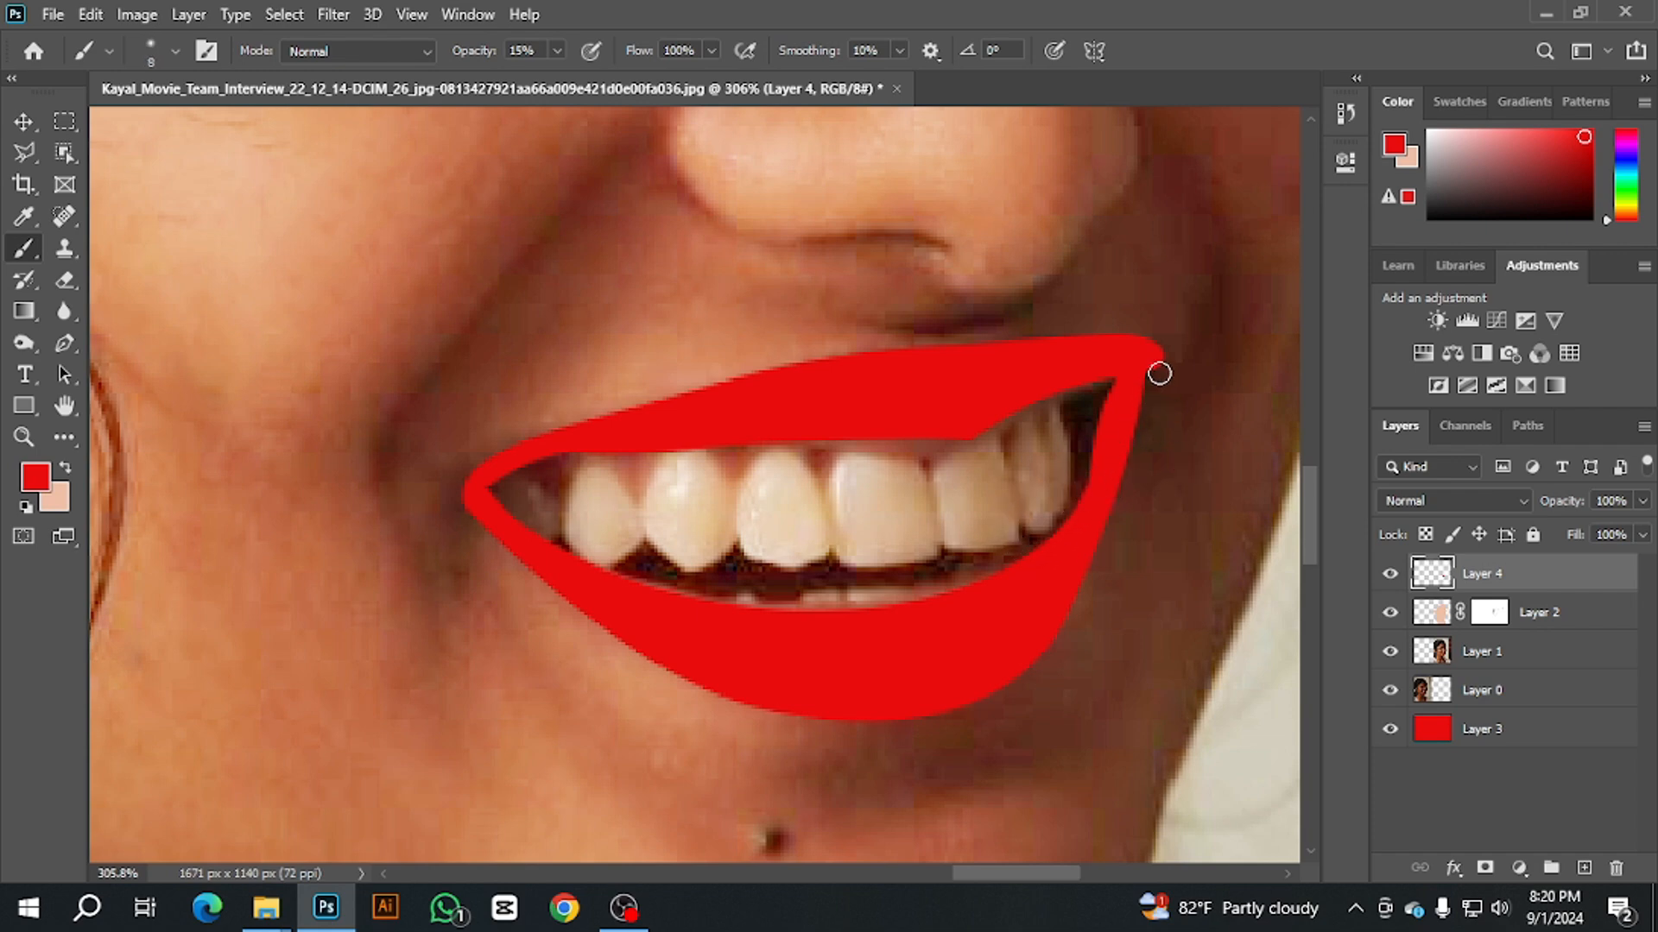
# Step: Erase the red overhang beyond the mouth corner farthest from the ear with a 13 px eraser
pyautogui.click(64, 280)
pyautogui.moveTo(1177, 355)
pyautogui.mouseDown()
pyautogui.moveTo(1193, 367)
pyautogui.moveTo(1166, 329)
pyautogui.mouseUp()
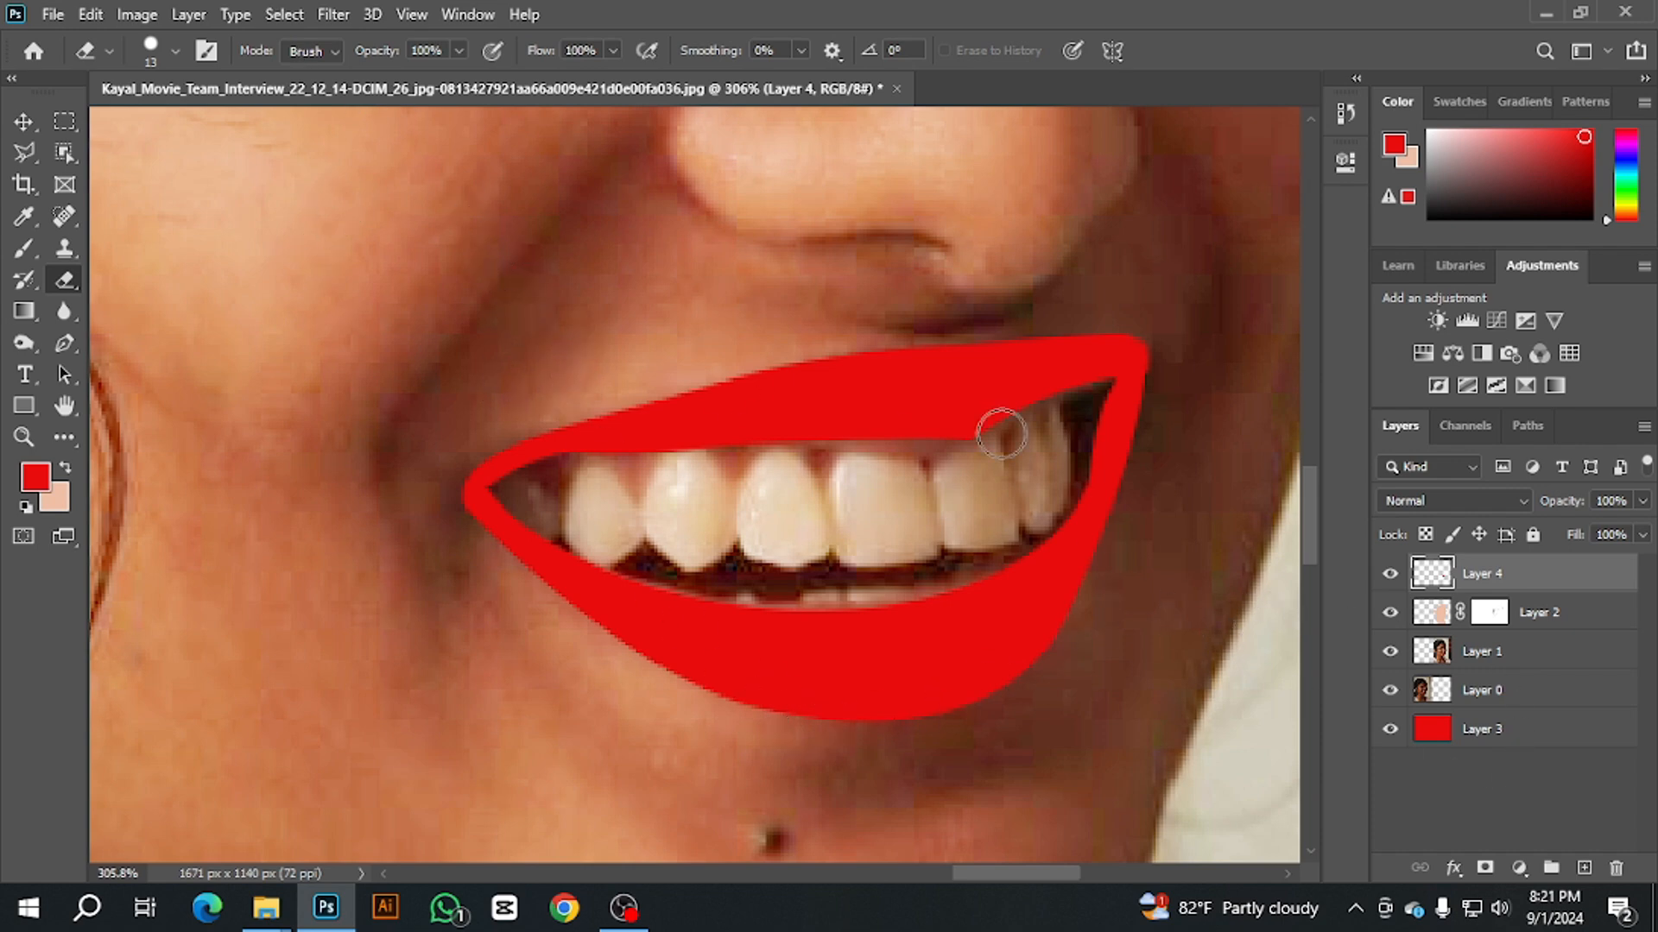
# Step: Soften the edges of the red lip colour with a light Gaussian Blur, judging the reduced radius in the preview
pyautogui.click(334, 14)
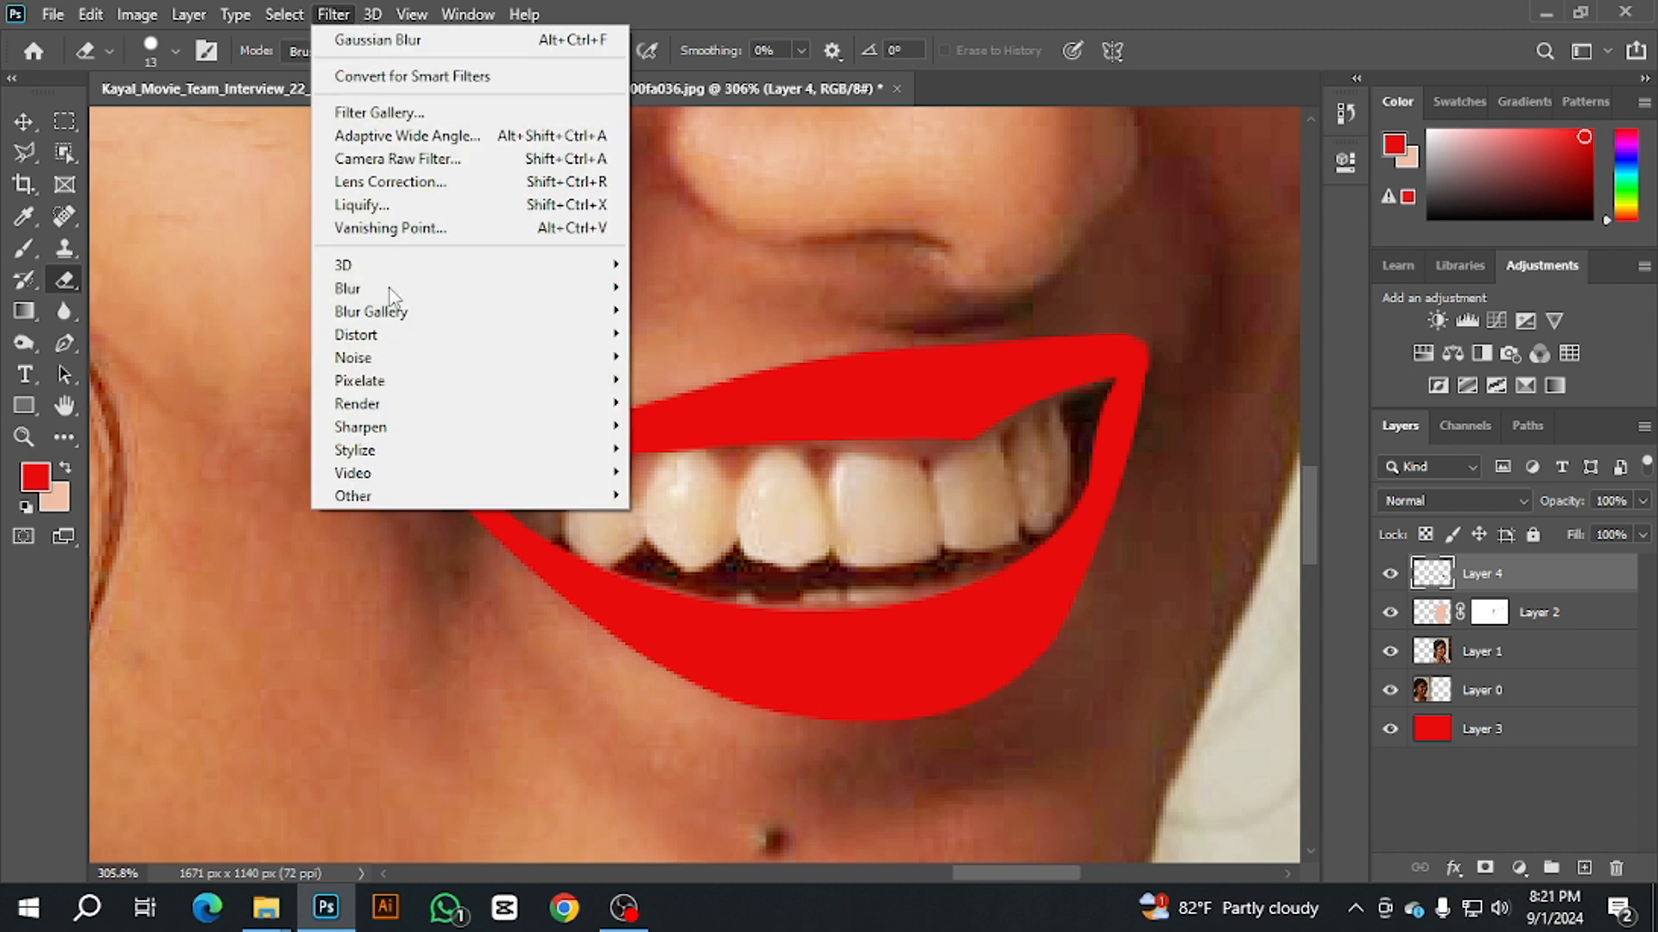
pyautogui.moveTo(410, 290)
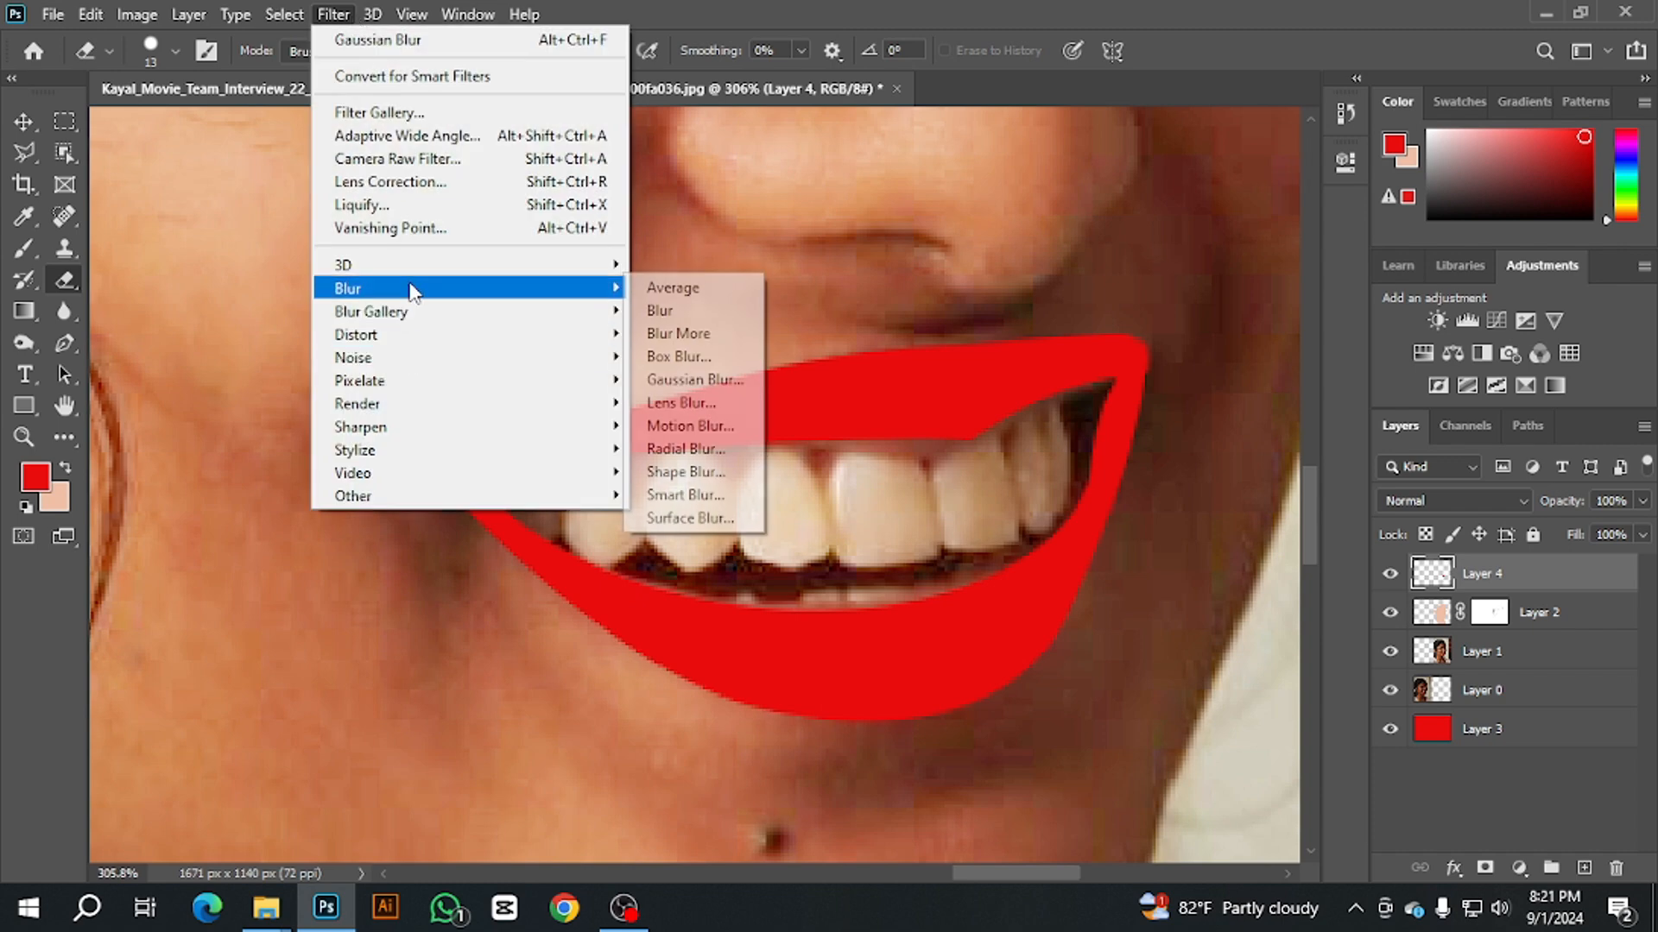
pyautogui.click(721, 379)
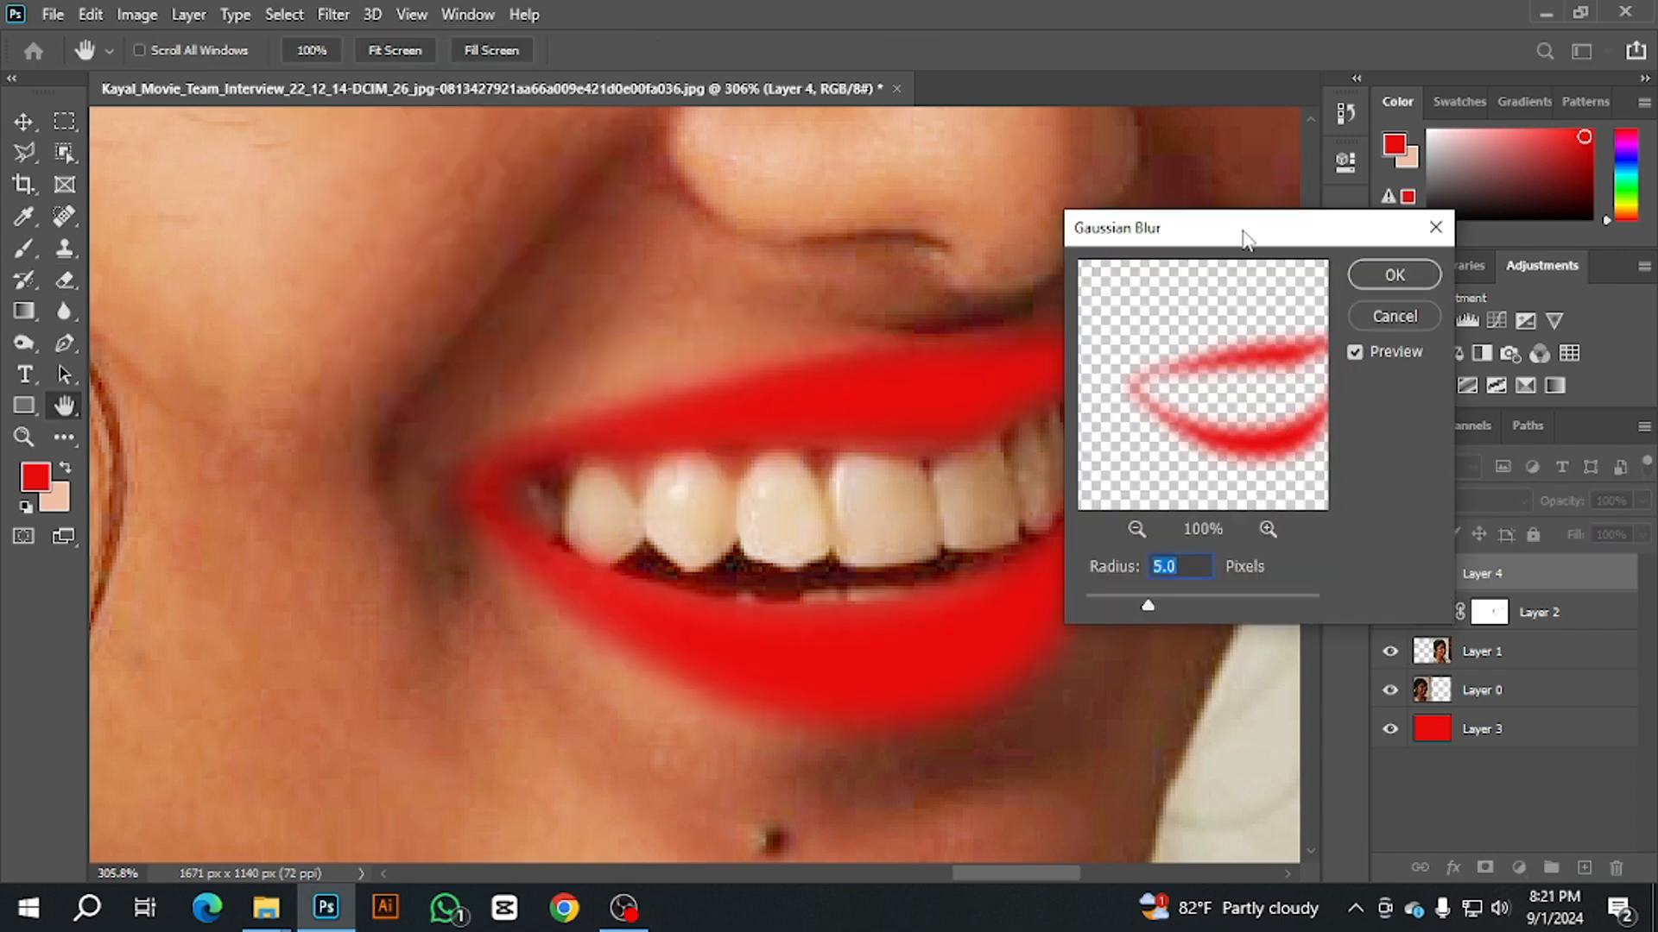
pyautogui.moveTo(1243, 238); pyautogui.dragTo(1398, 246)
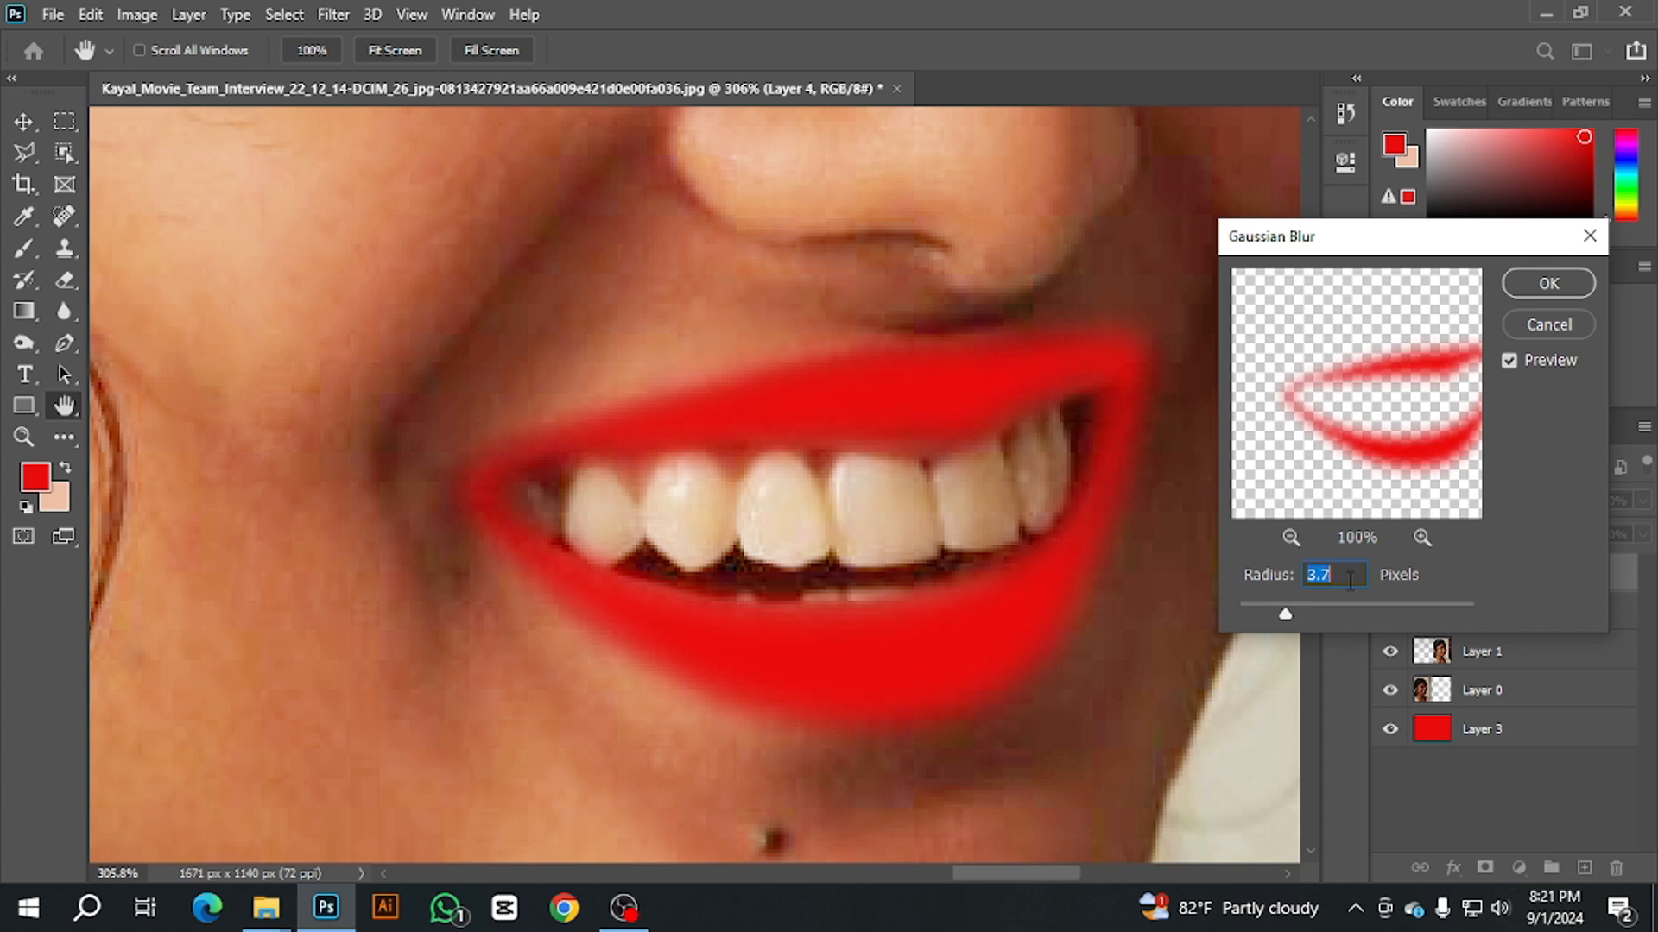
pyautogui.press('Down')
pyautogui.press('Down')
pyautogui.press('Down')
pyautogui.press('Down')
pyautogui.press('Down')
pyautogui.press('Down')
pyautogui.press('Down')
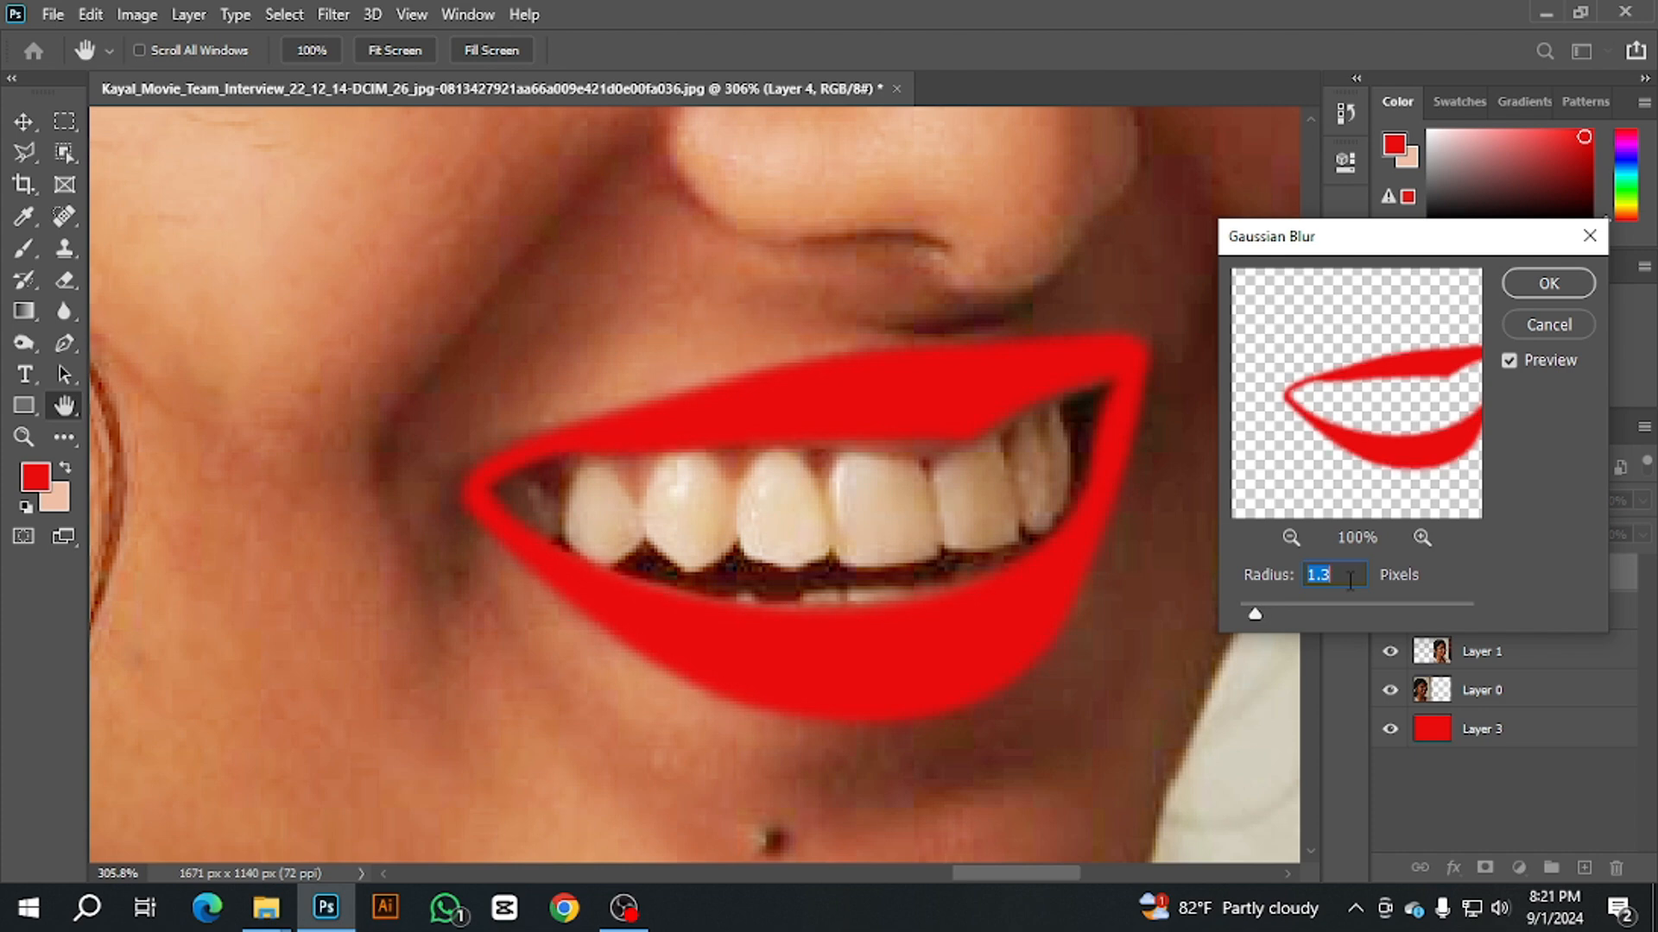
pyautogui.press('Up')
pyautogui.press('Up')
pyautogui.press('Up')
pyautogui.press('Up')
pyautogui.press('Up')
pyautogui.click(1550, 284)
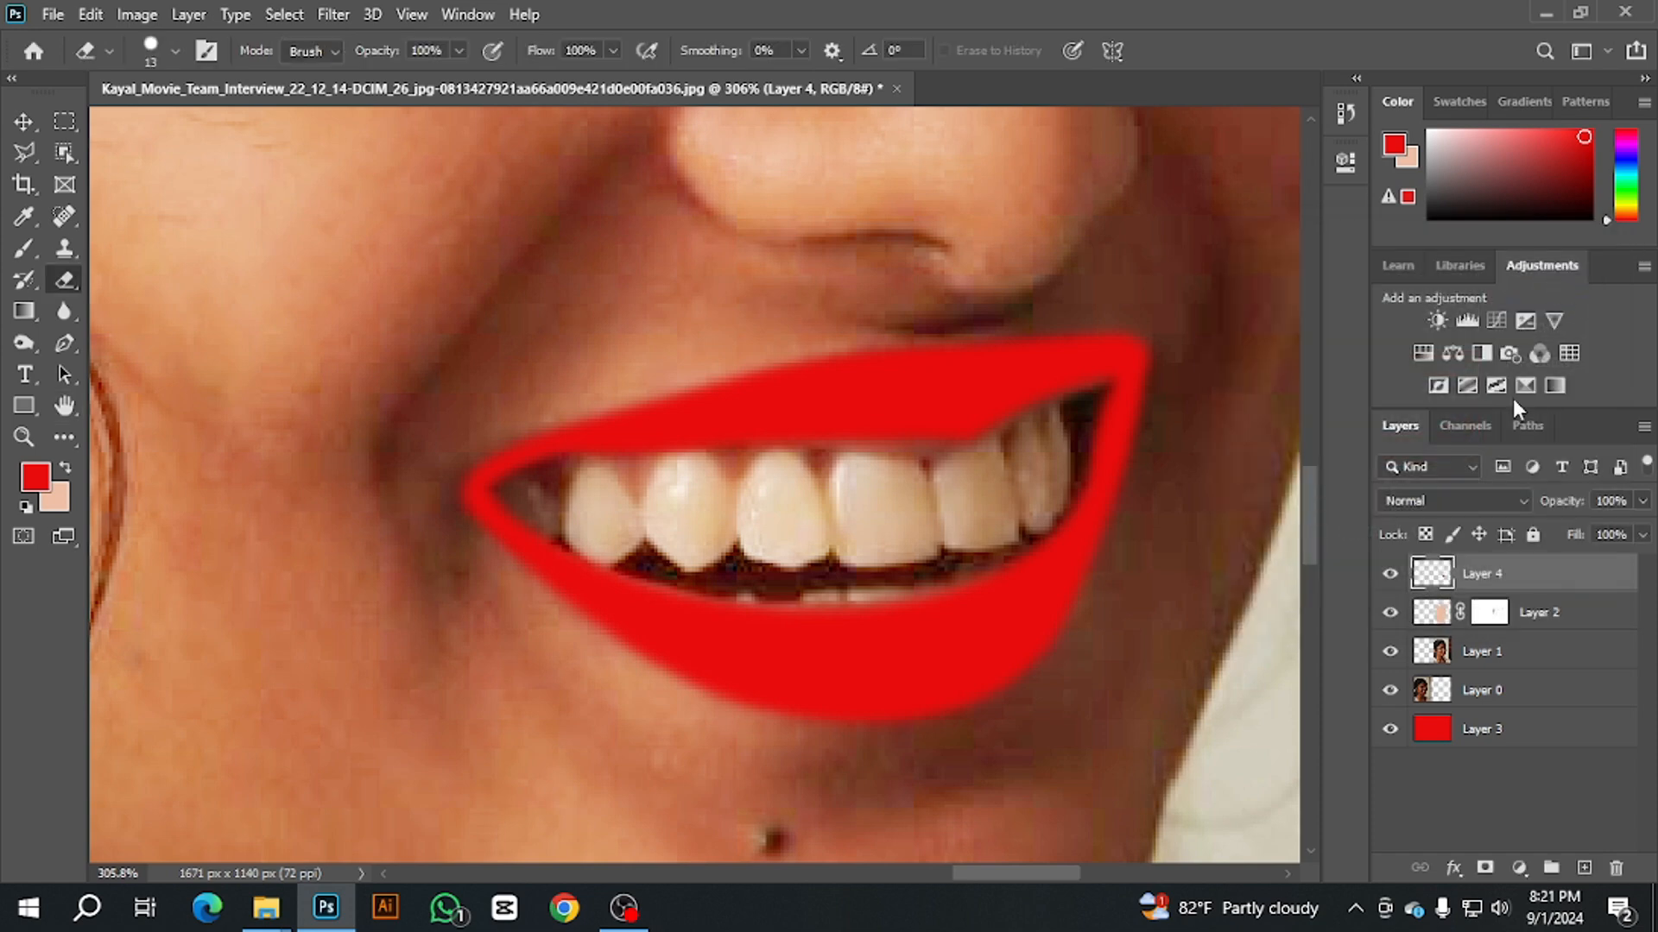
# Step: Set the lip colour layer's blend mode to Soft Light so the natural lip texture shows through
pyautogui.click(1440, 494)
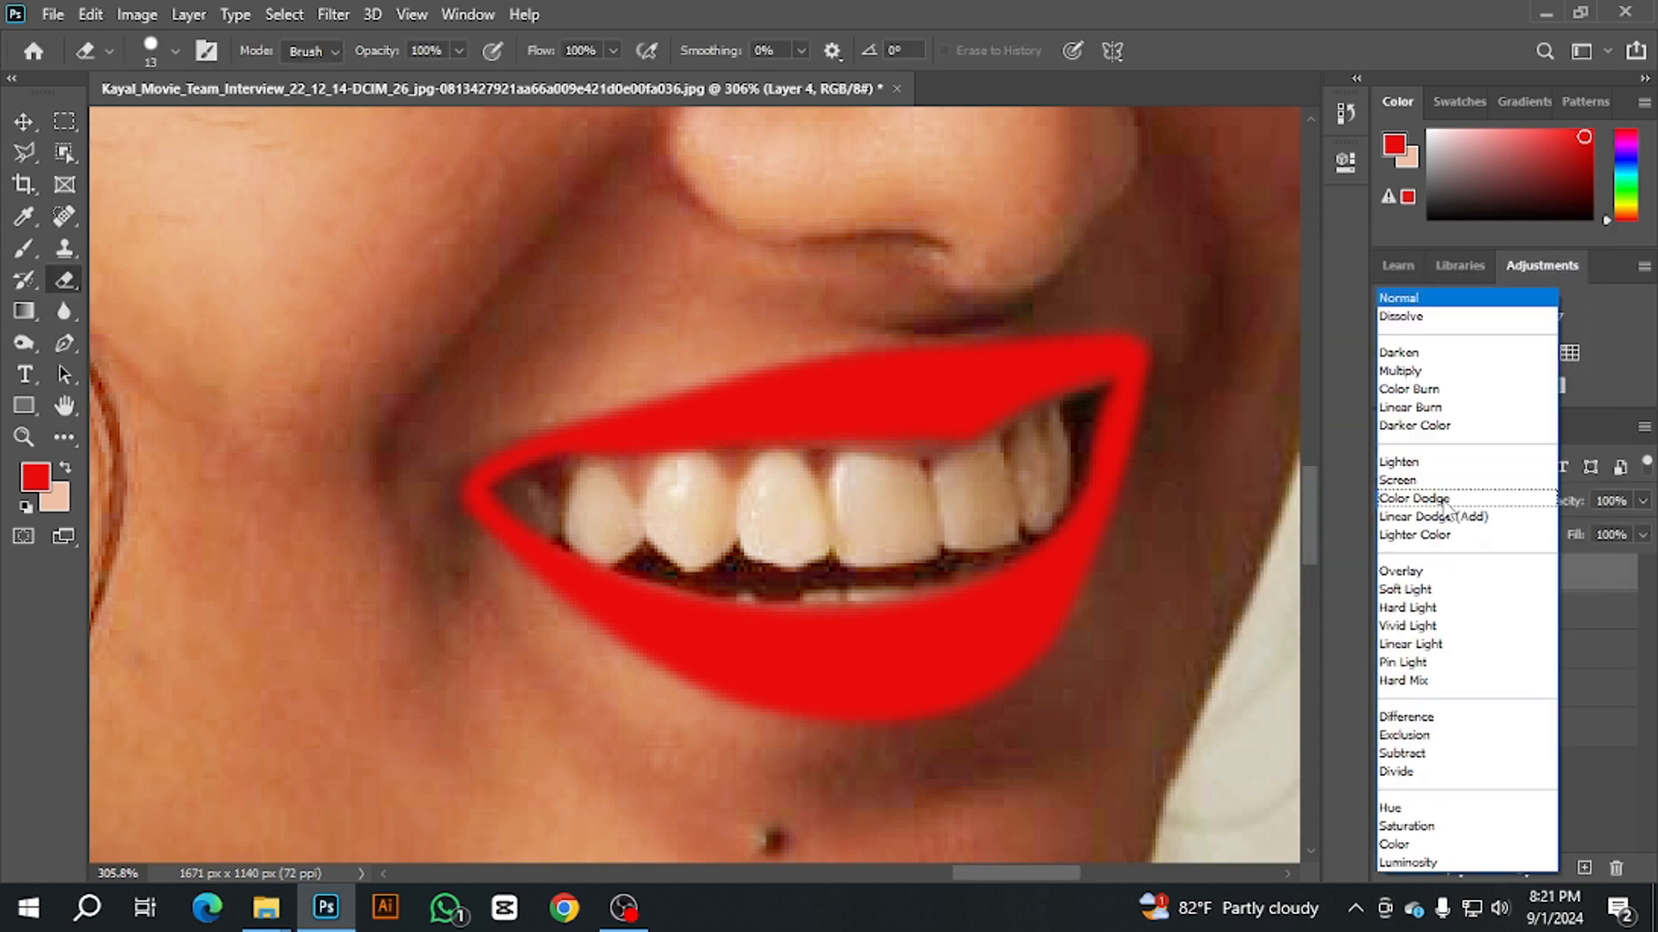
pyautogui.click(1418, 591)
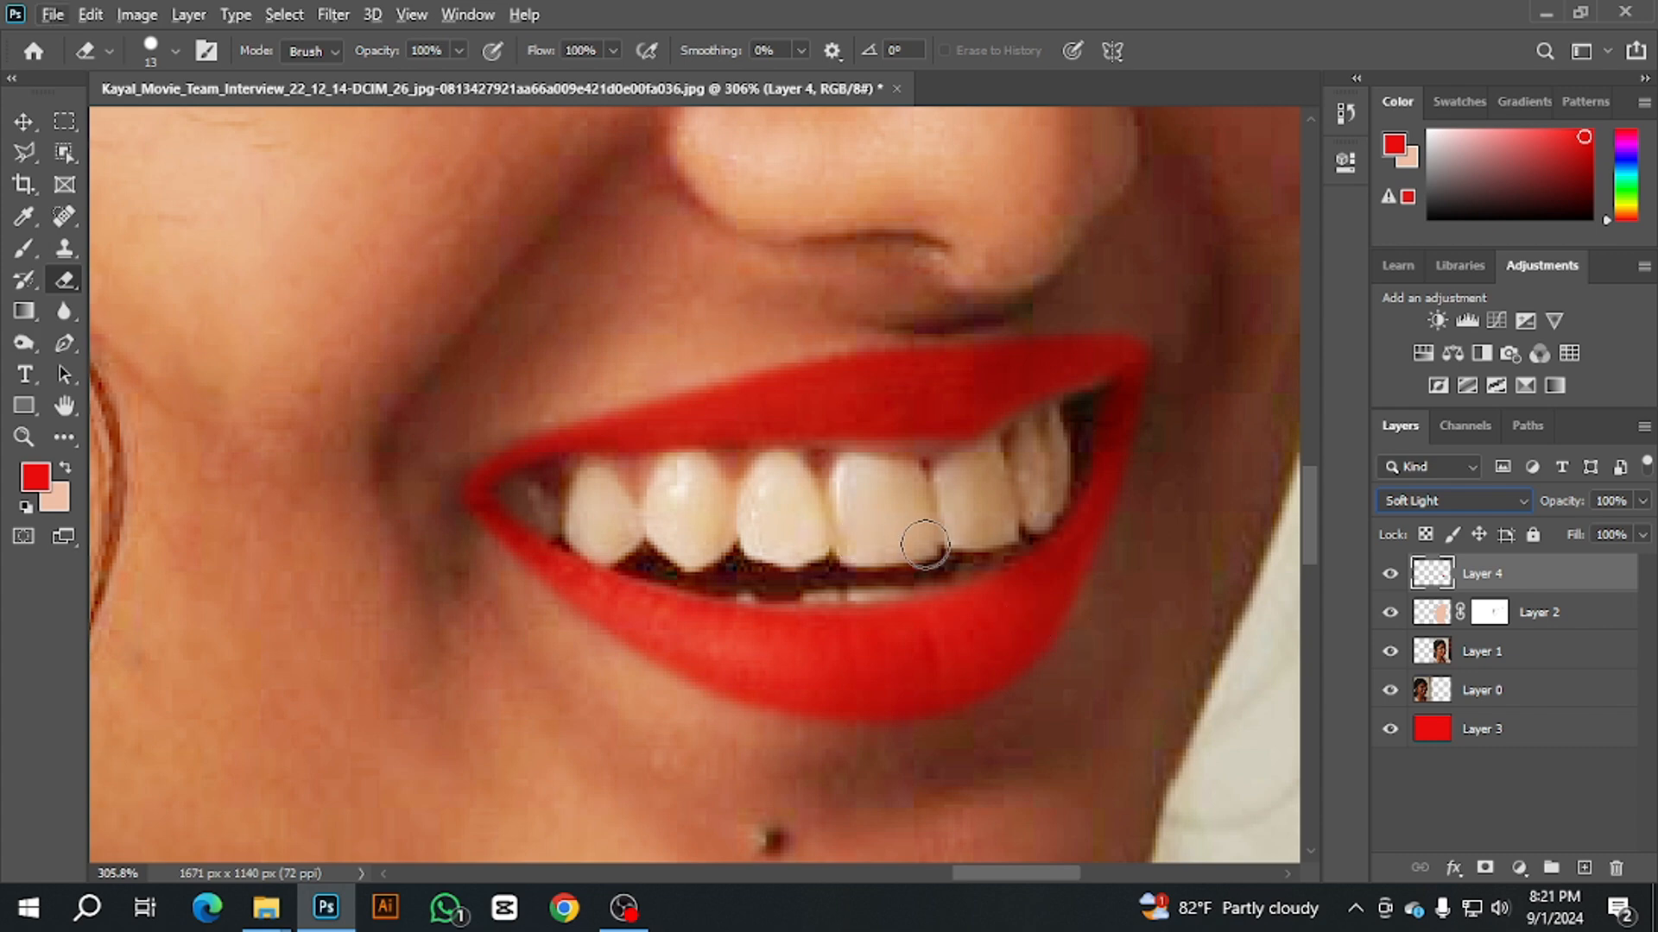
pyautogui.click(24, 122)
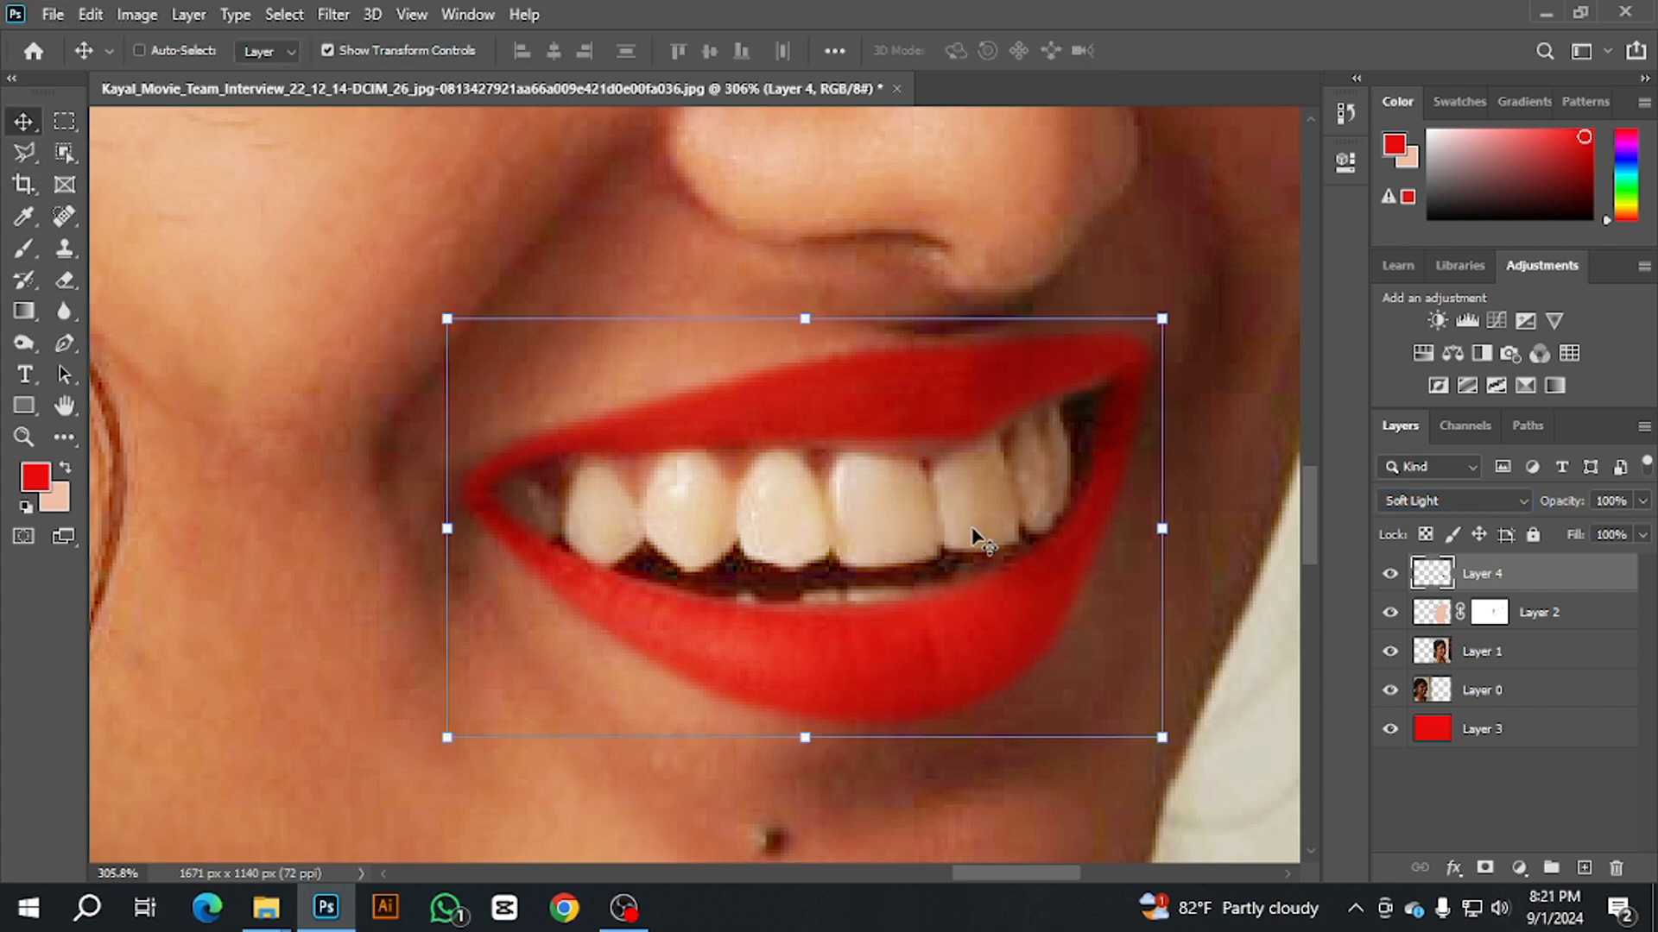
# Step: Lower the lip colour layer's opacity to 54% and compare the retouched portrait with the original
pyautogui.scroll(-10, 973, 536)
pyautogui.scroll(-2, 898, 550)
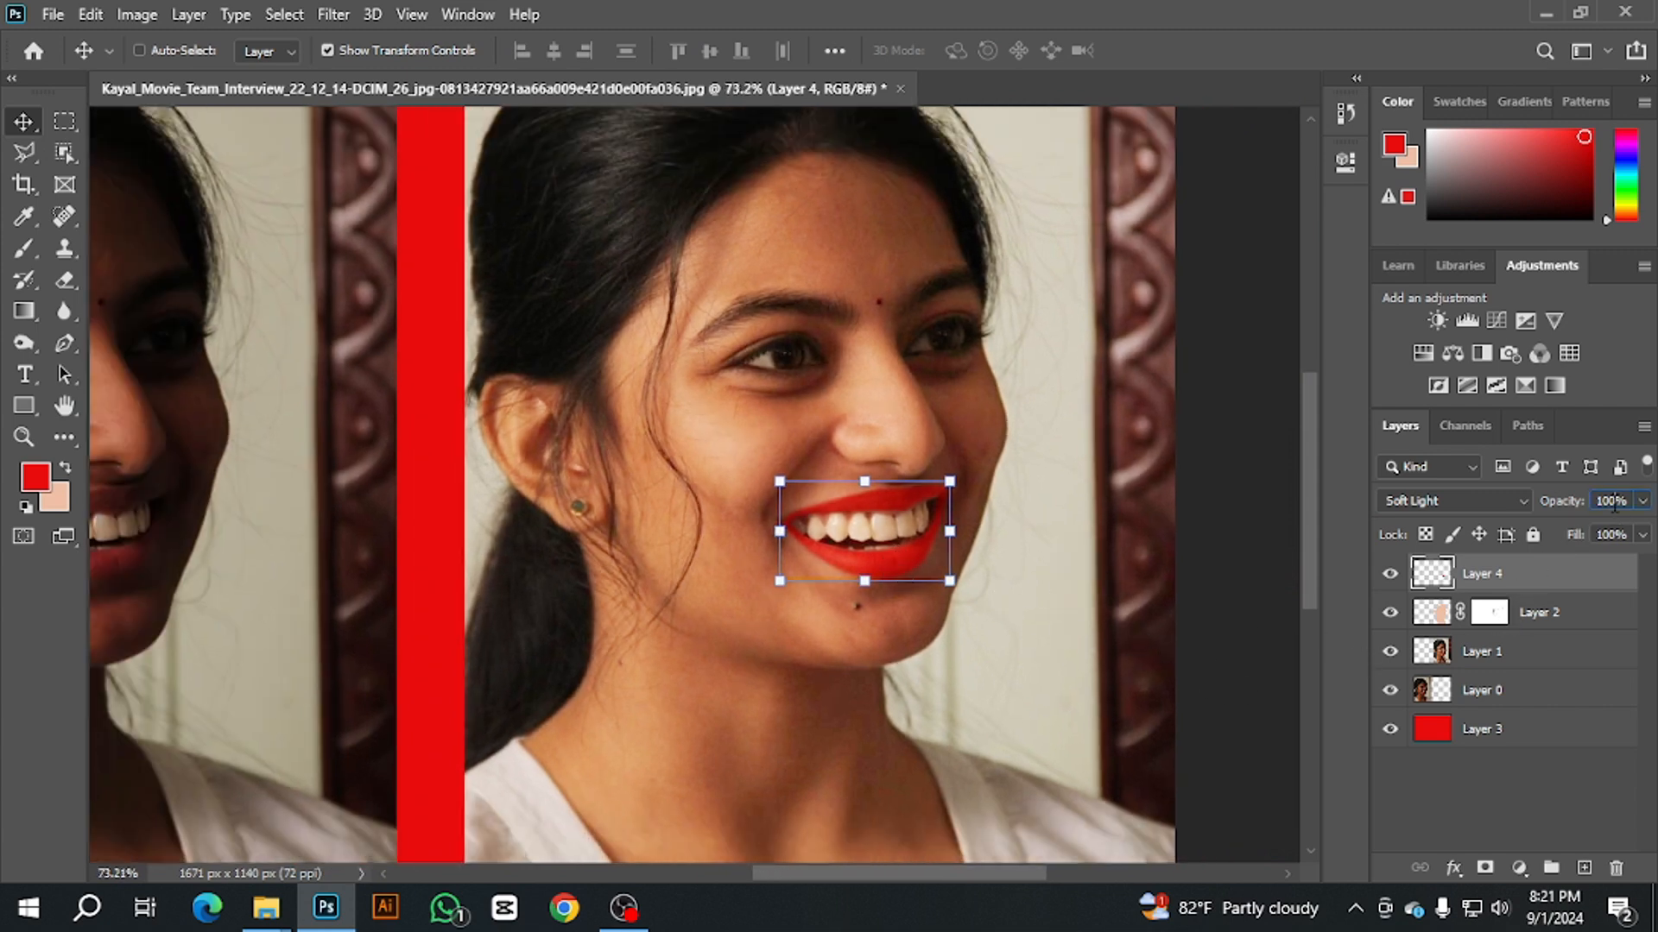
pyautogui.scroll(-5, 1613, 504)
pyautogui.click(1519, 728)
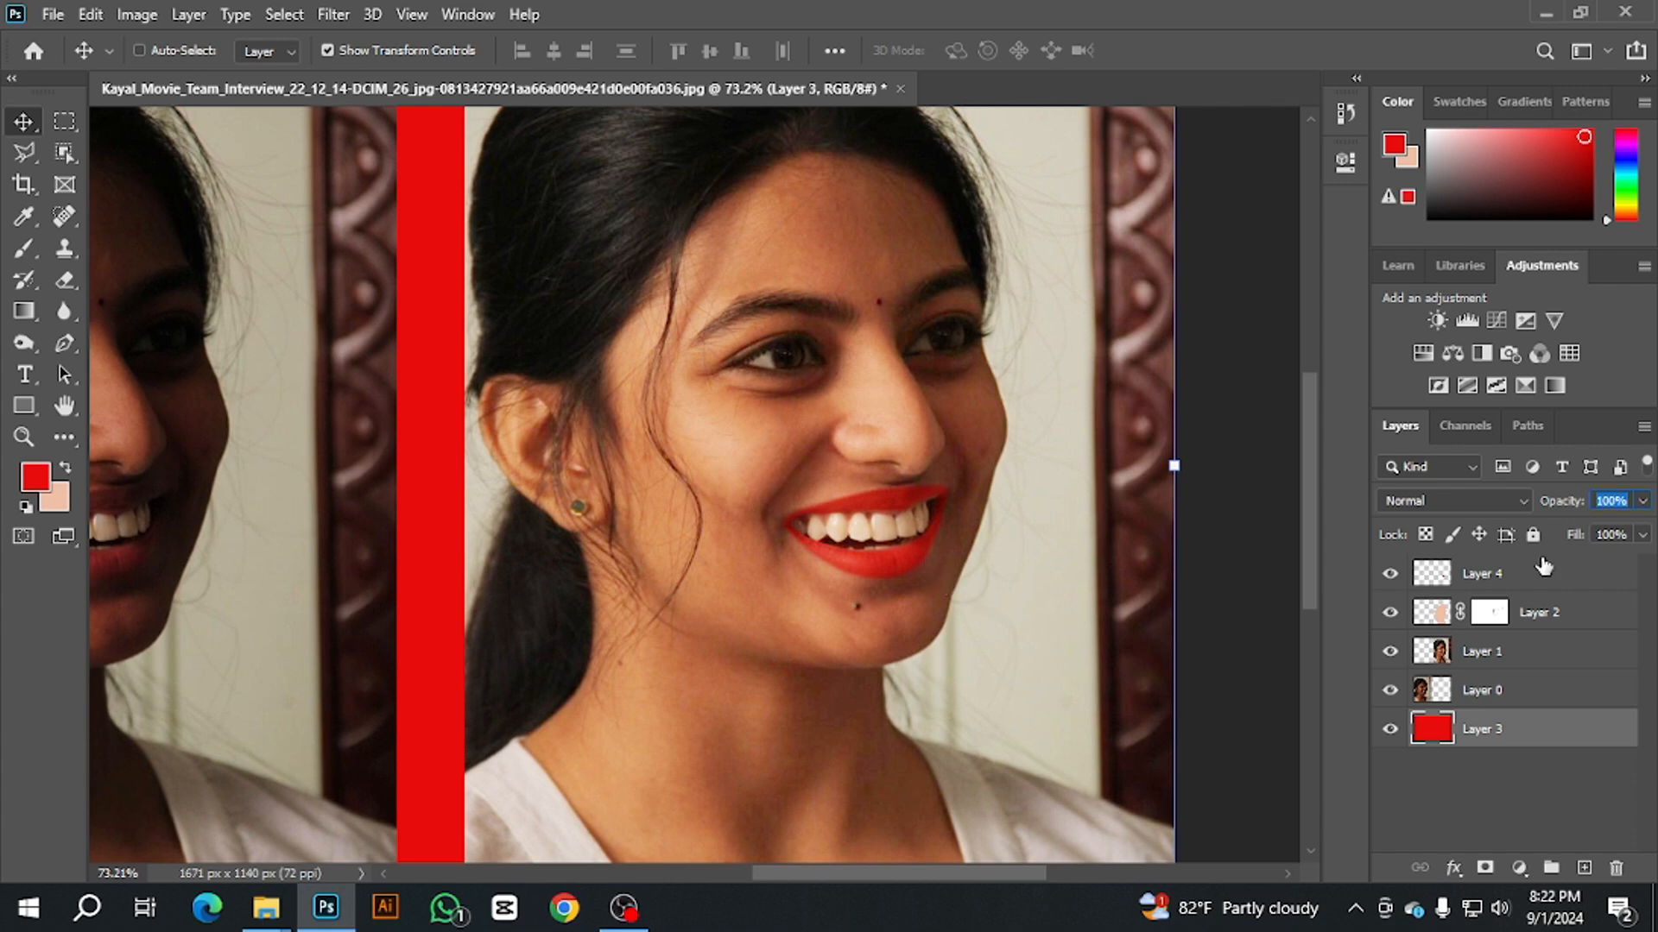
pyautogui.click(1524, 575)
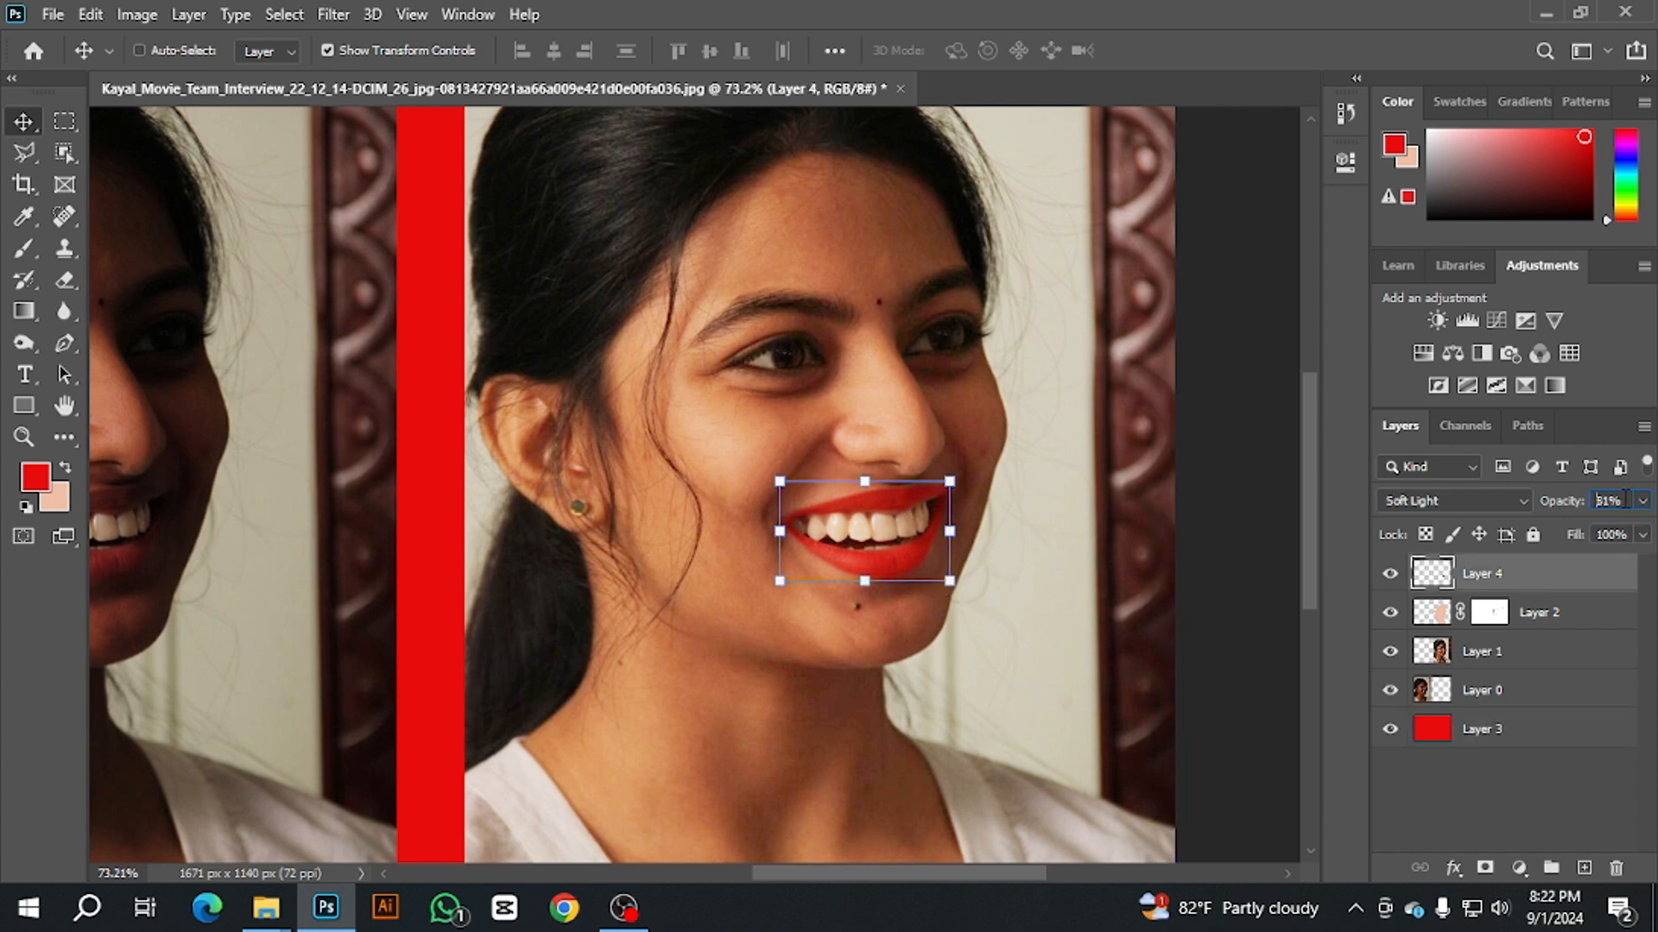
pyautogui.press('Down')
pyautogui.press('Down')
pyautogui.press('Down')
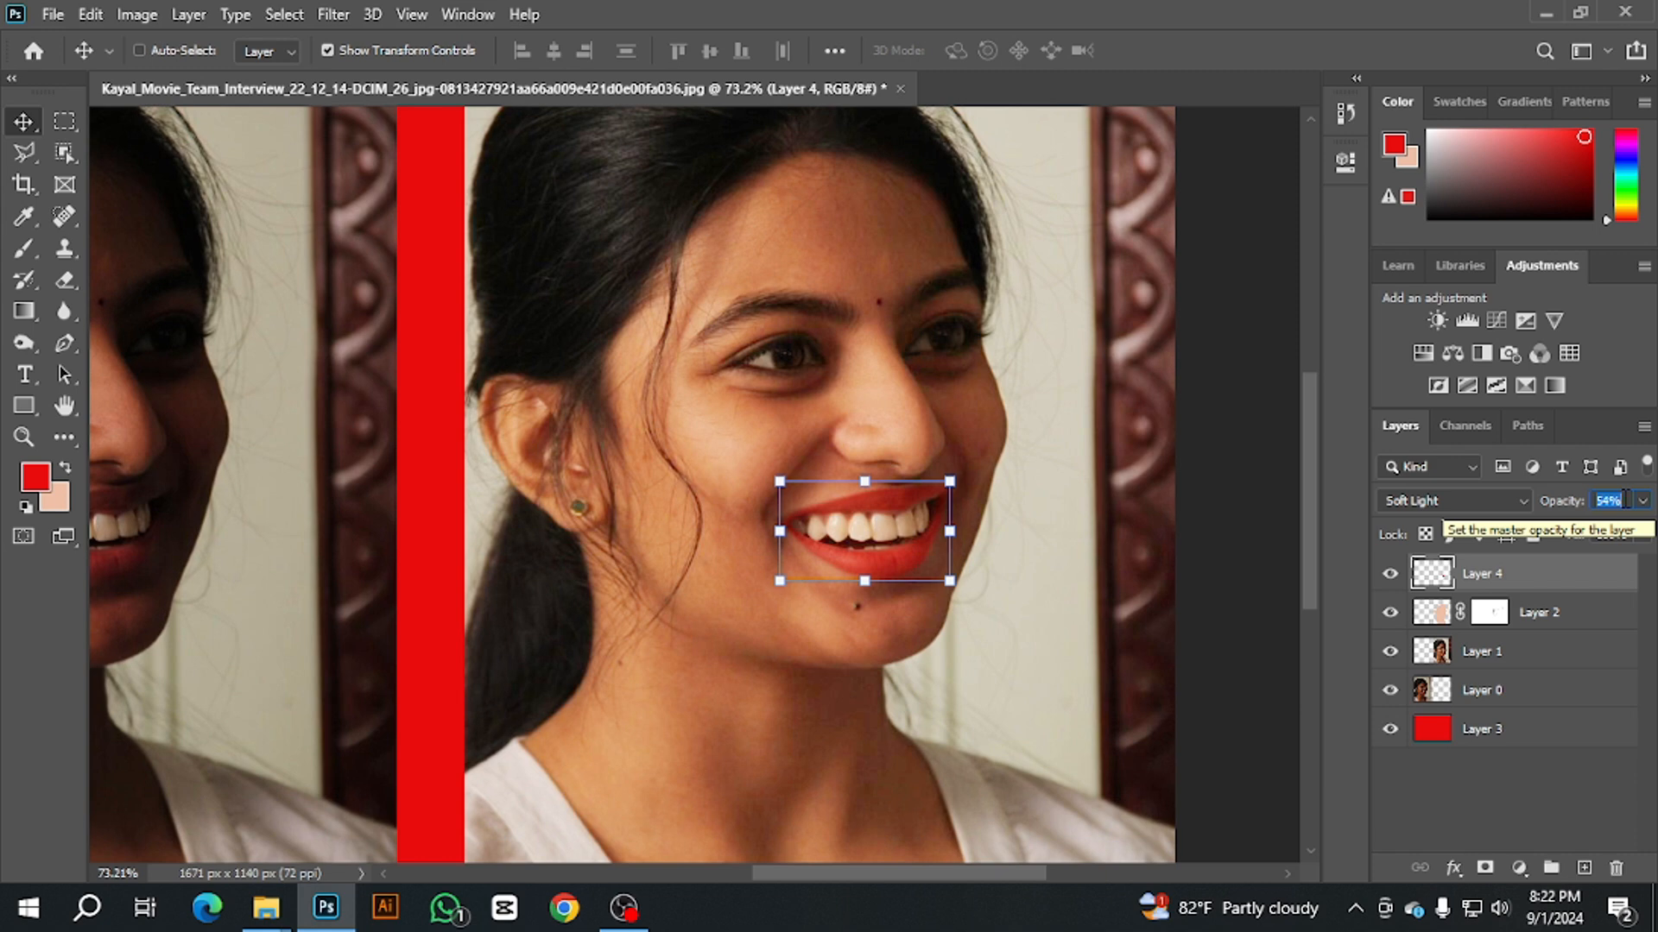
pyautogui.click(1558, 735)
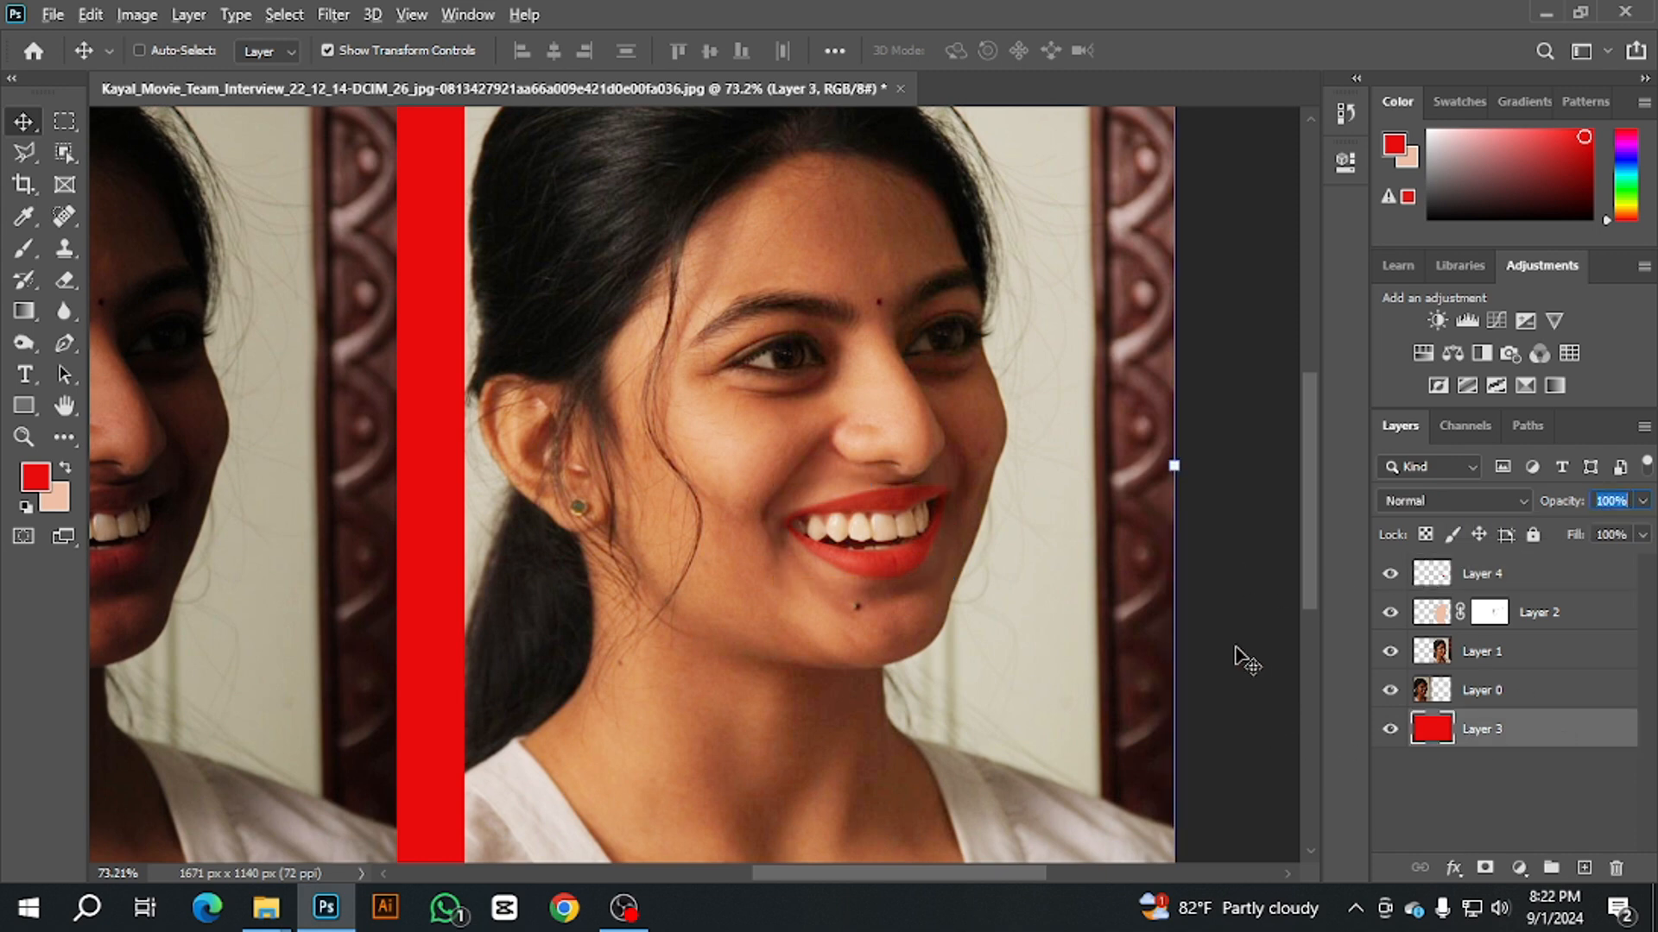
pyautogui.scroll(-4, 1114, 661)
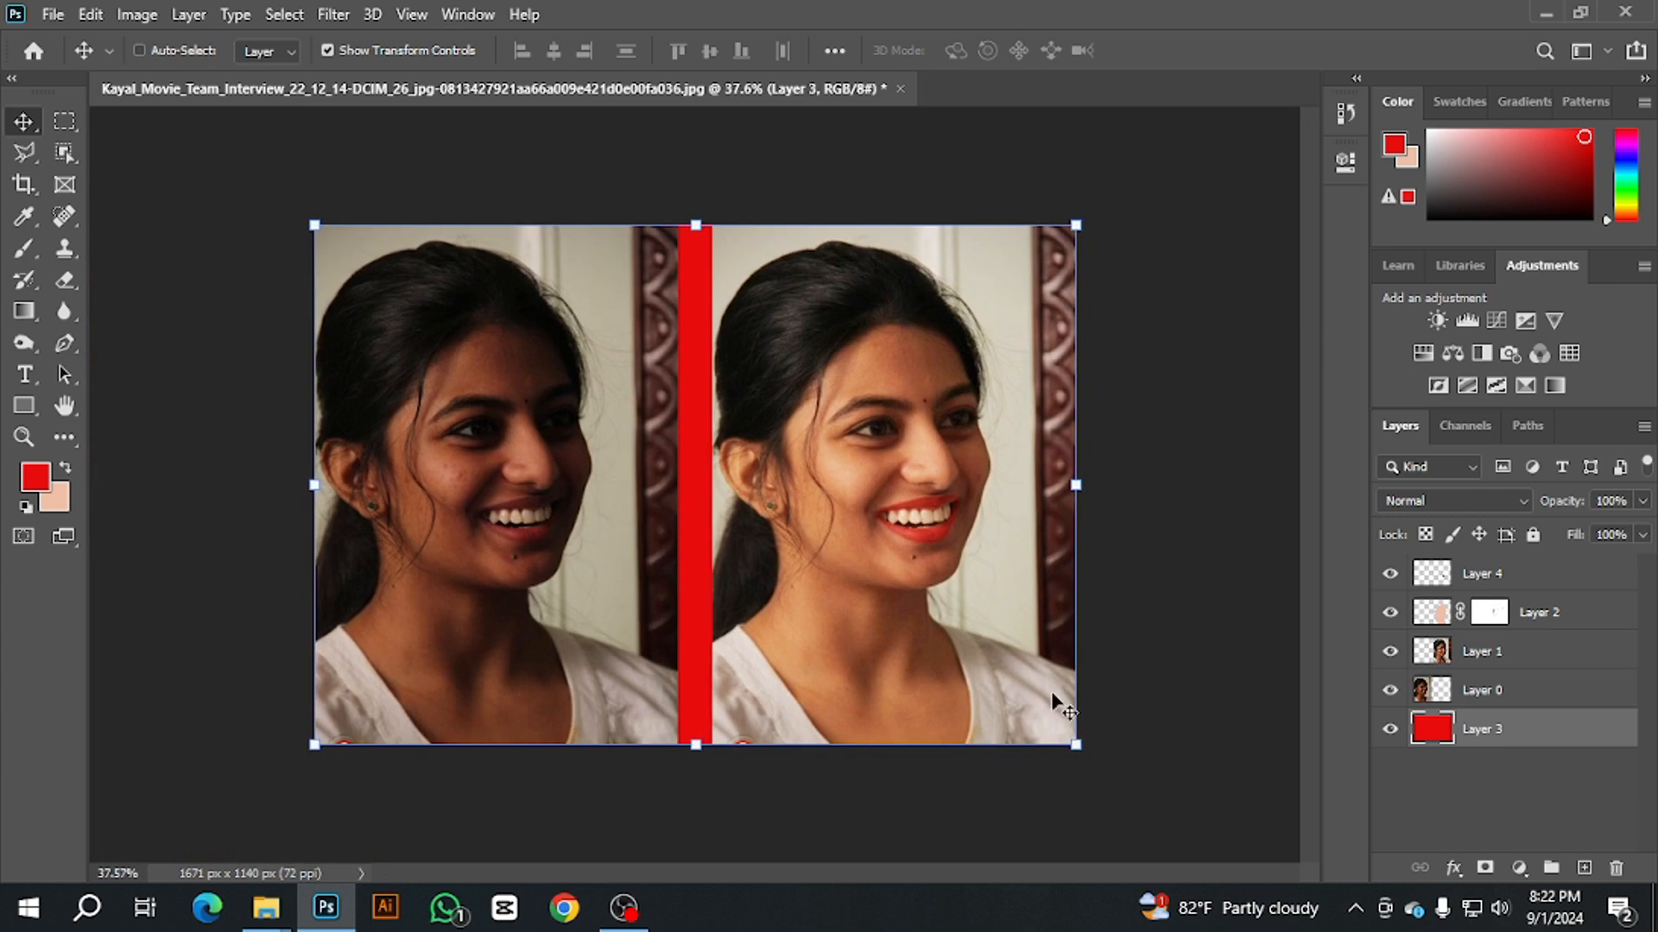
pyautogui.scroll(1, 1031, 665)
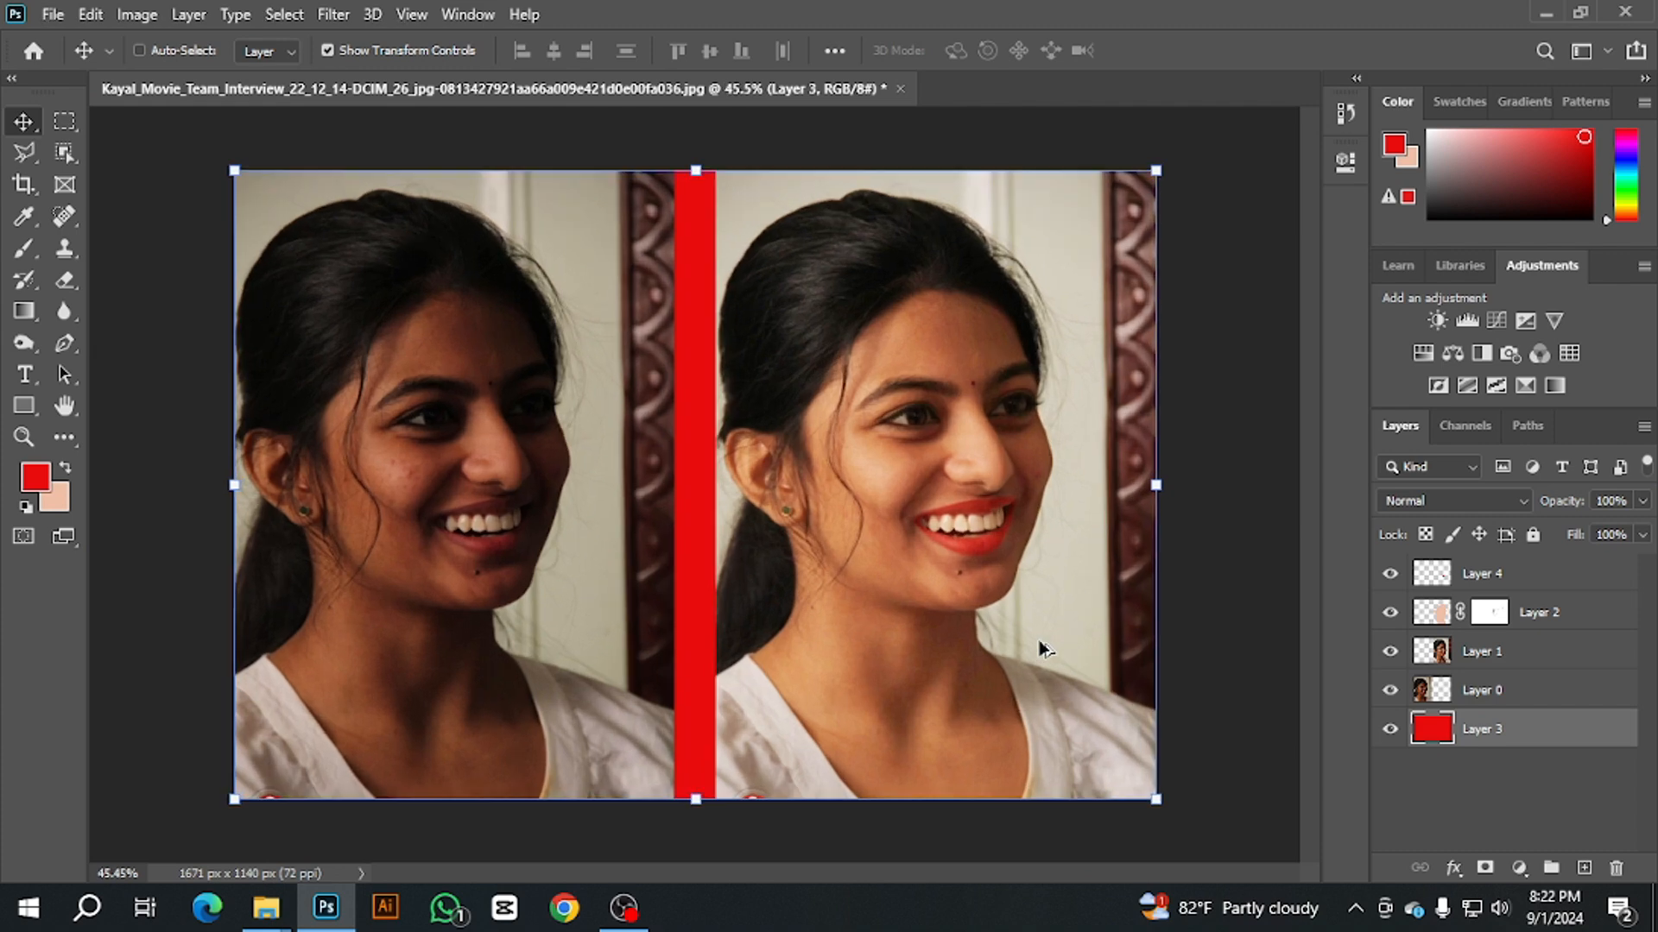
pyautogui.scroll(-1, 1038, 649)
# Step: Load the lip layer's shape as a selection, refill it with dark red 7e0e0e, and deselect
pyautogui.click(1497, 584)
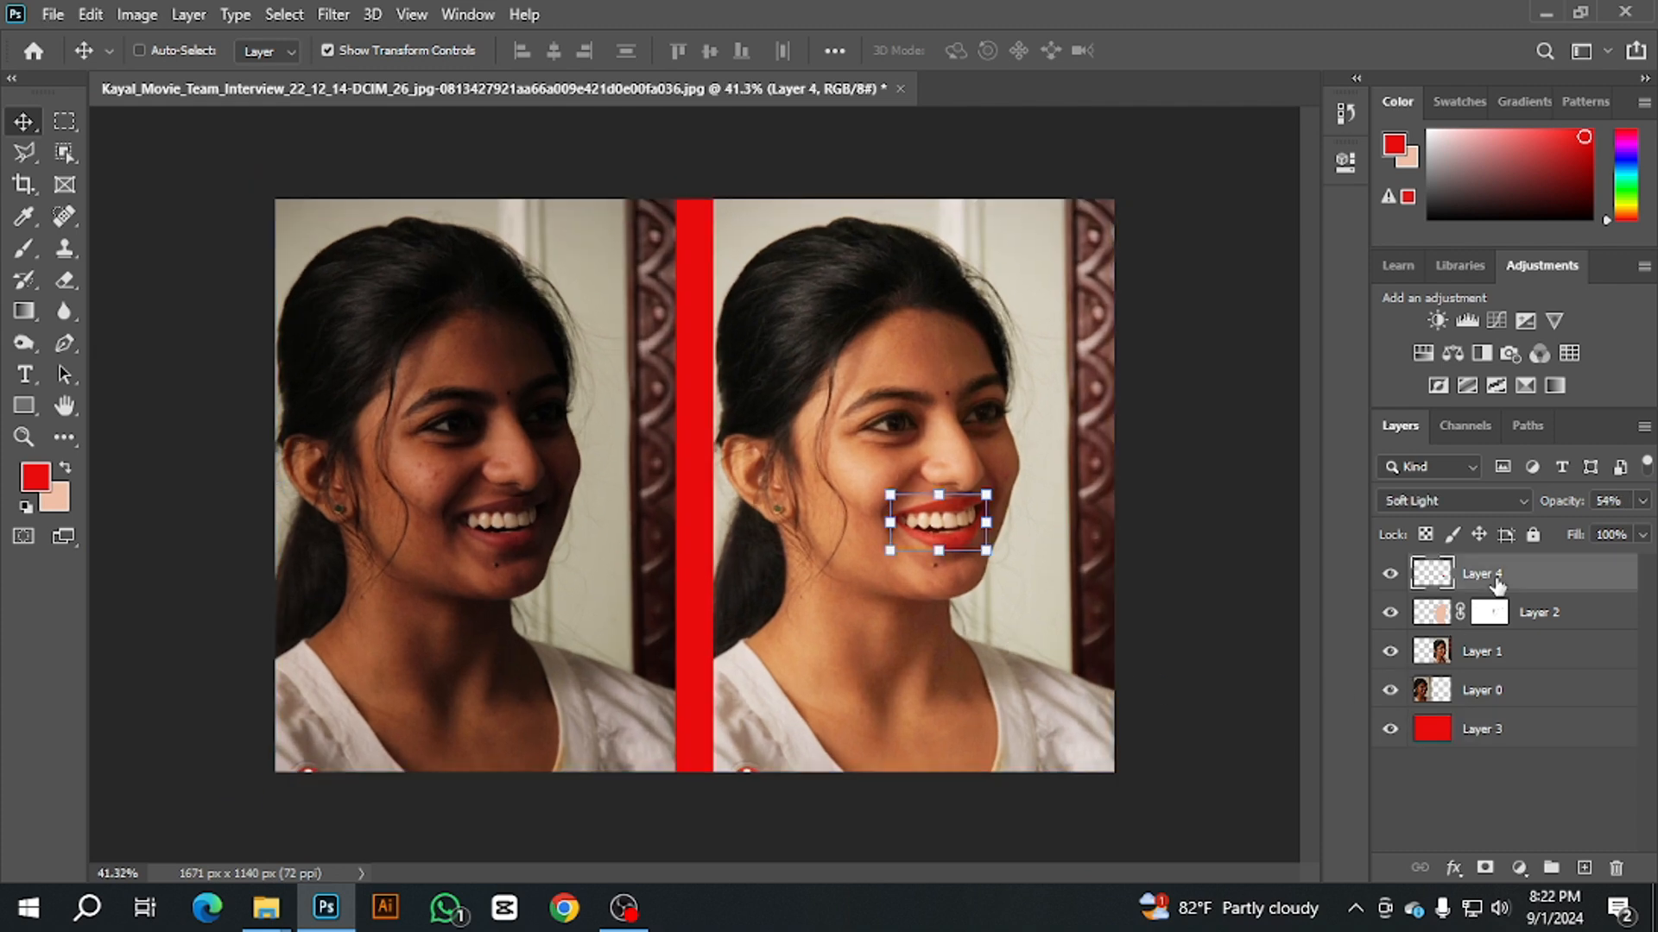
pyautogui.keyDown('ctrl'); pyautogui.click(1434, 586); pyautogui.keyUp('ctrl')
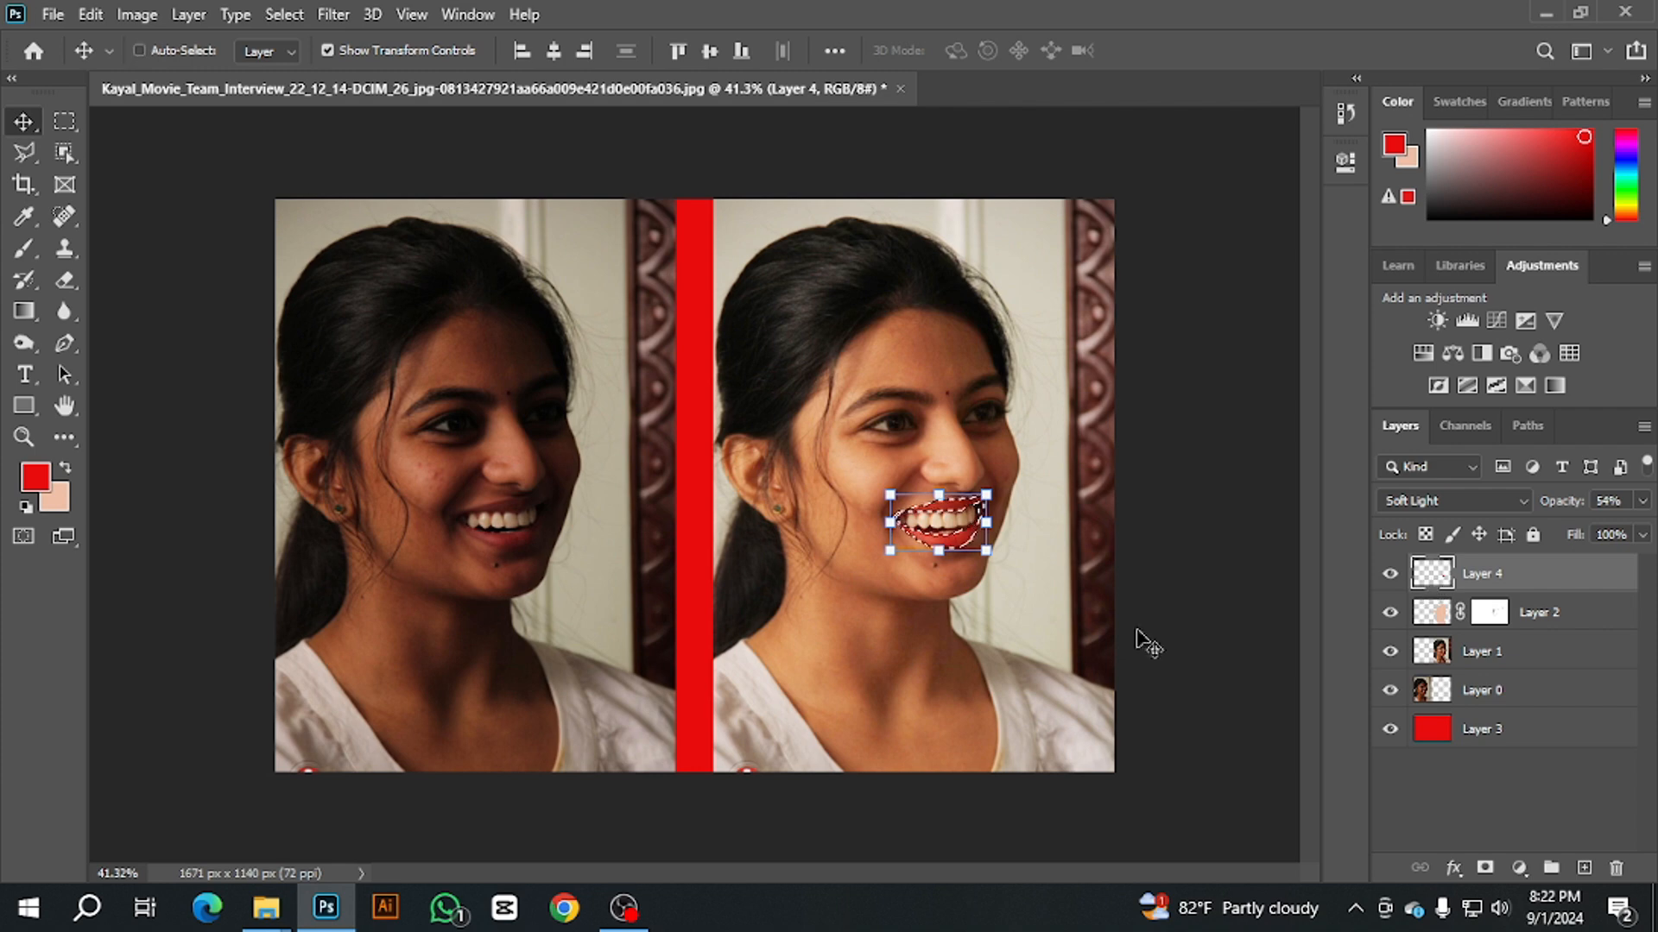
pyautogui.click(38, 474)
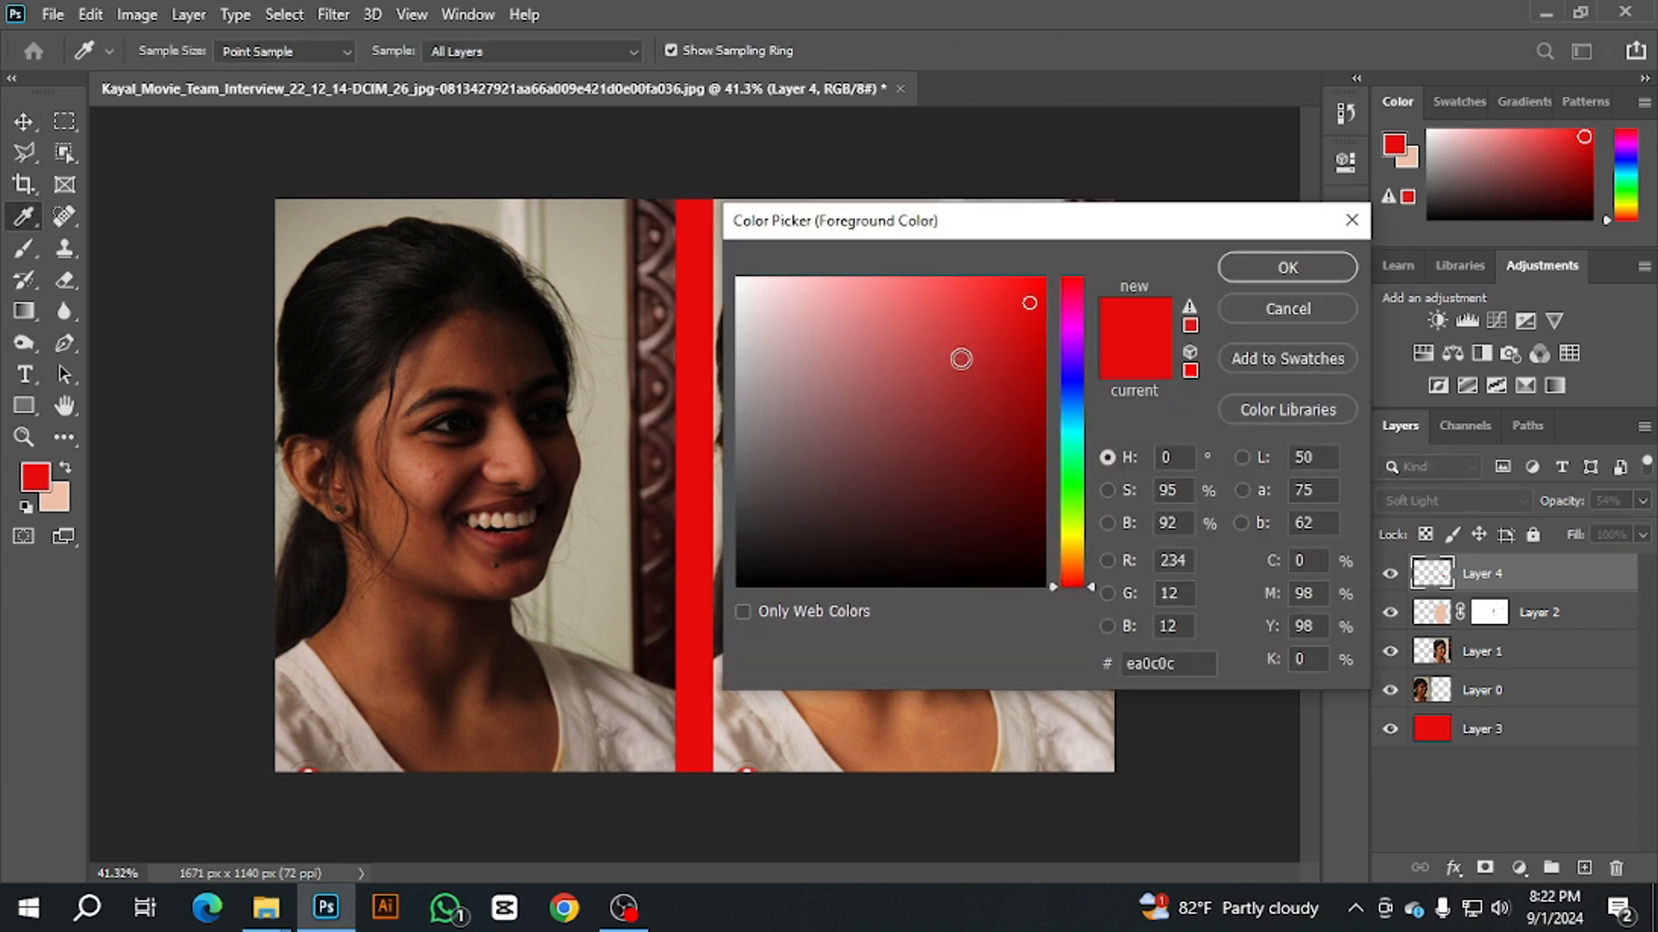
pyautogui.click(1012, 434)
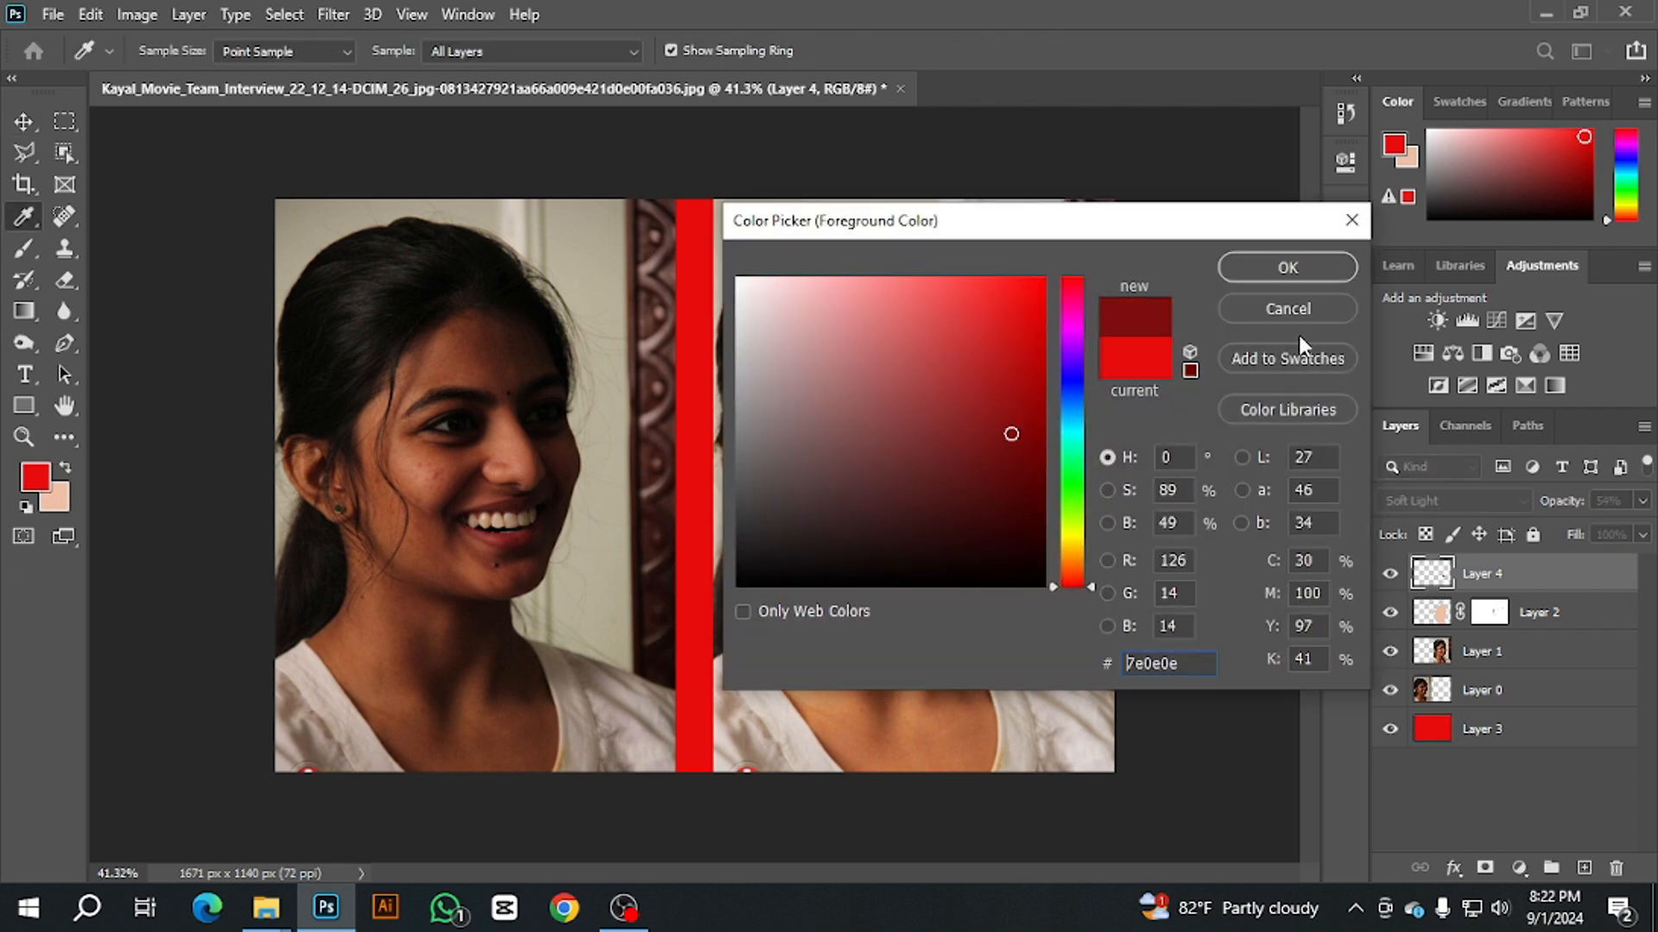
pyautogui.click(1292, 270)
pyautogui.press('v')
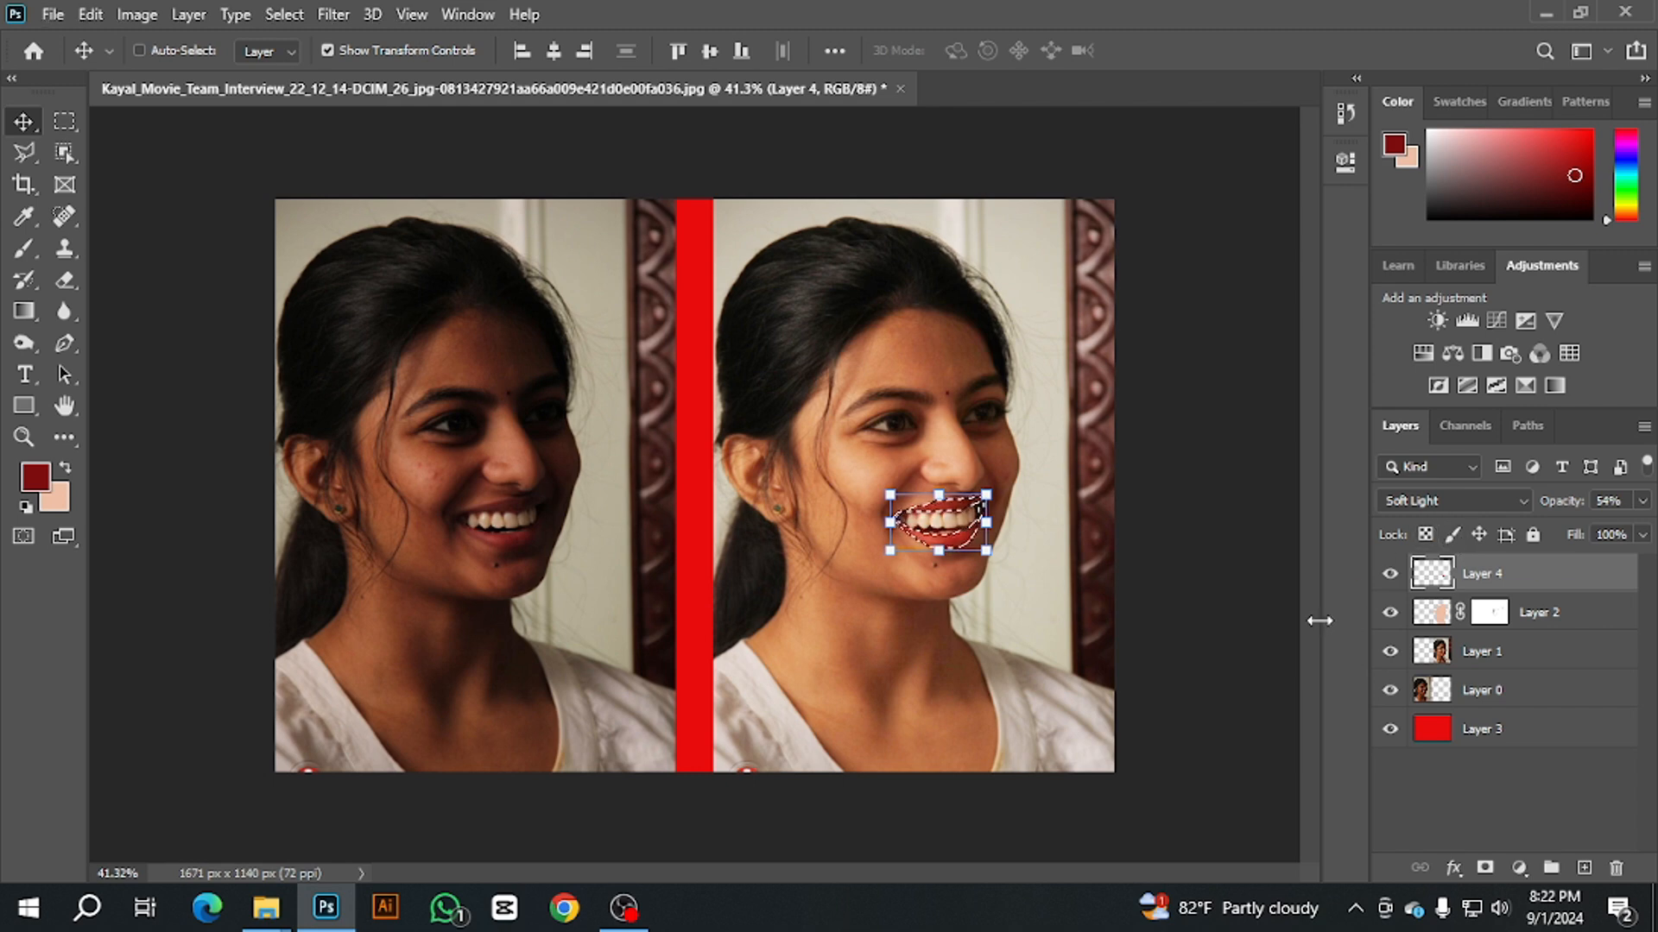
pyautogui.press('ctrl')
pyautogui.hotkey('ctrl', 'd')
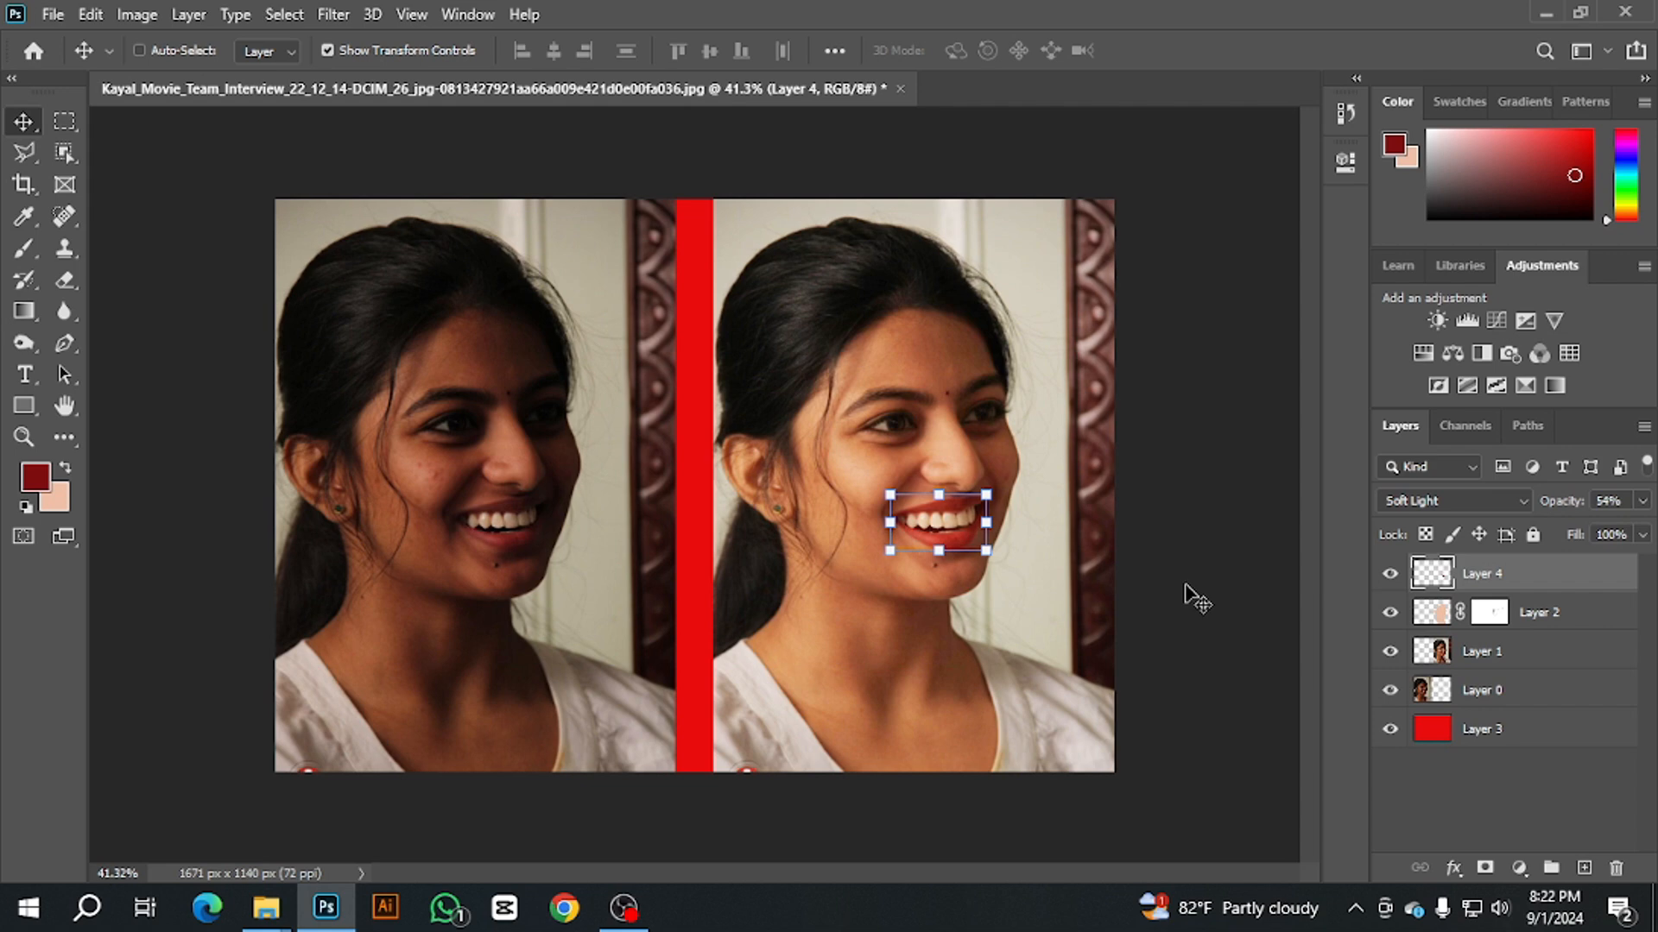
# Step: Set the lip colour layer's opacity to 60%, comparing both portraits, and make the original portrait's layer active
pyautogui.click(1531, 691)
pyautogui.scroll(3, 975, 609)
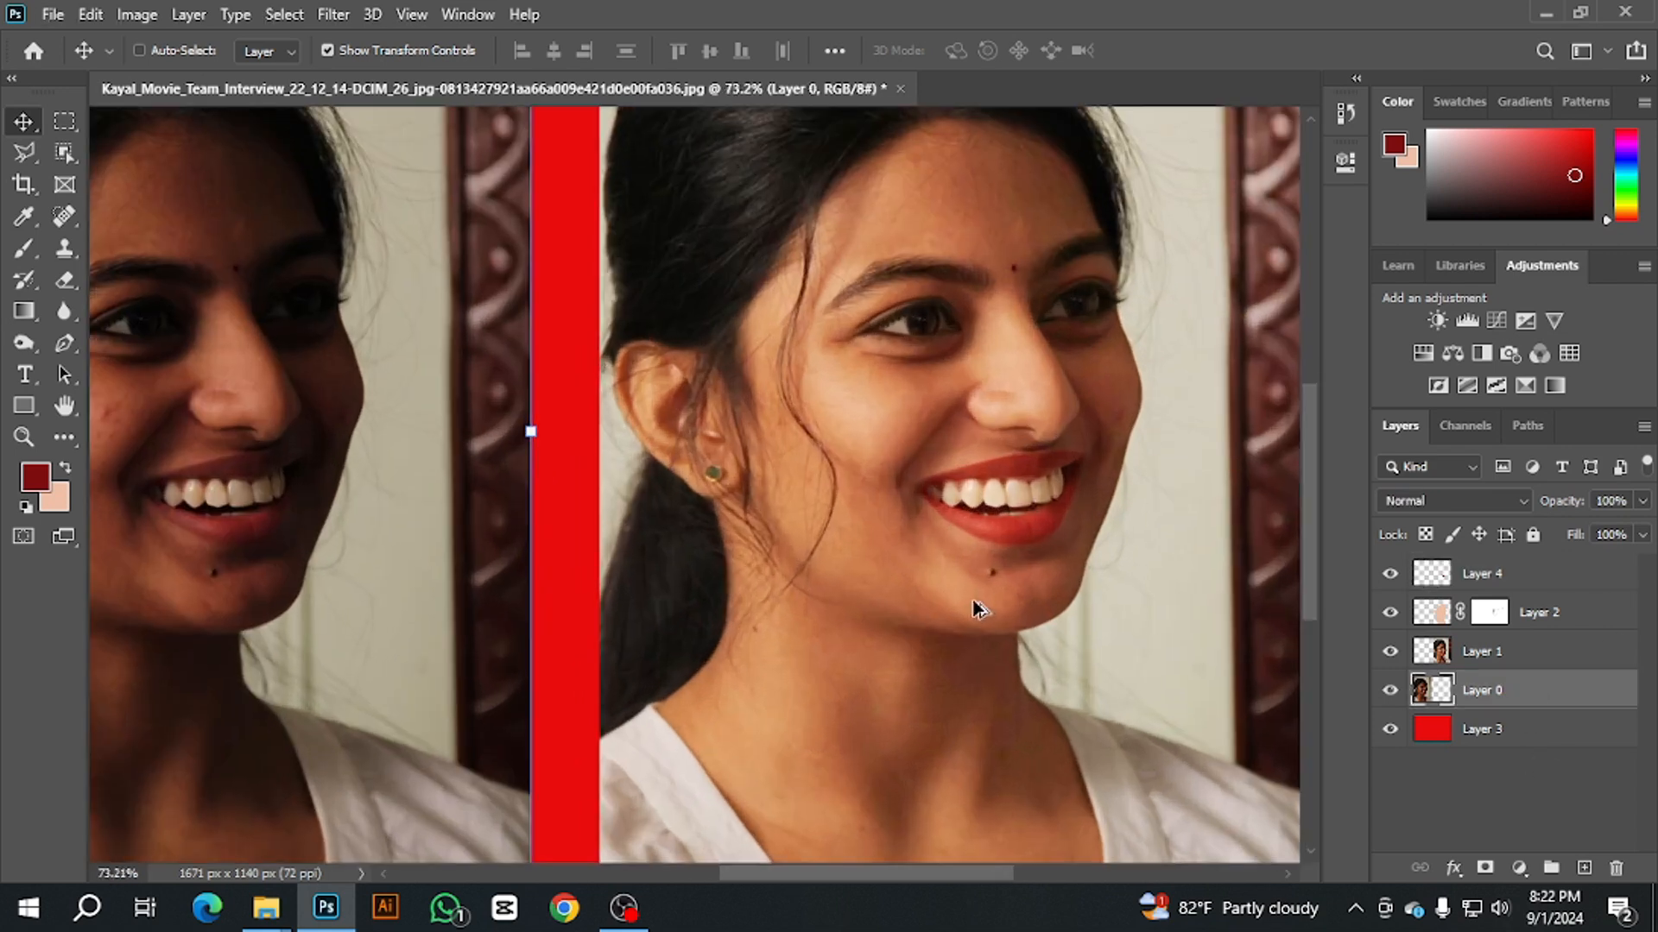
pyautogui.scroll(-2, 976, 608)
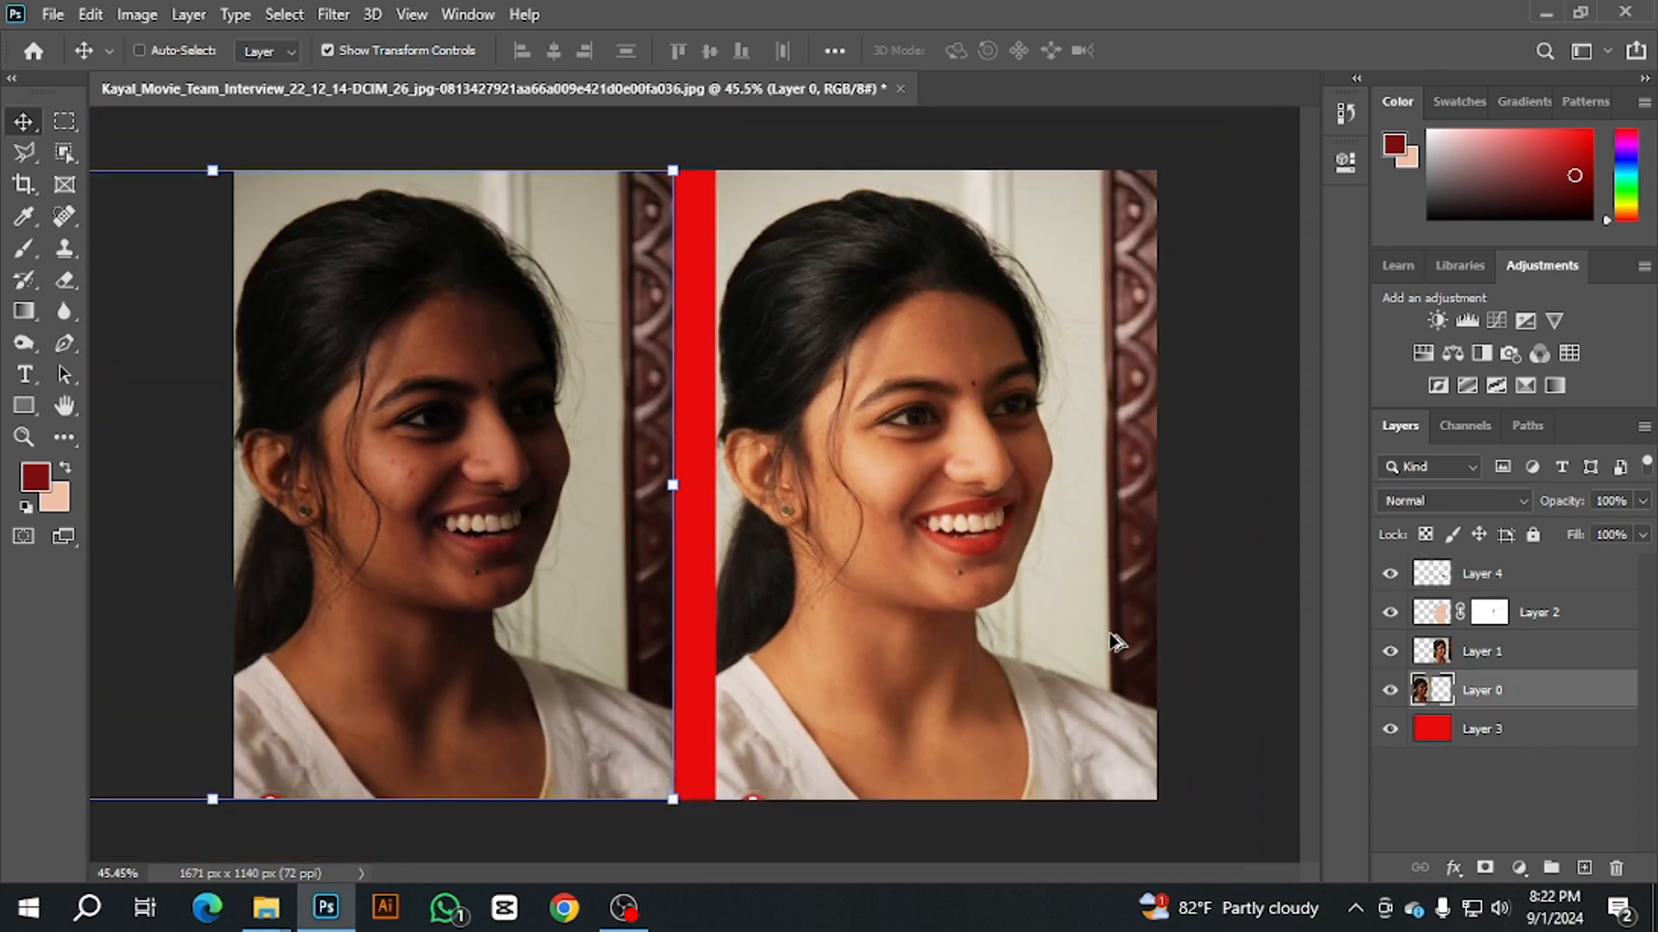
pyautogui.click(1542, 576)
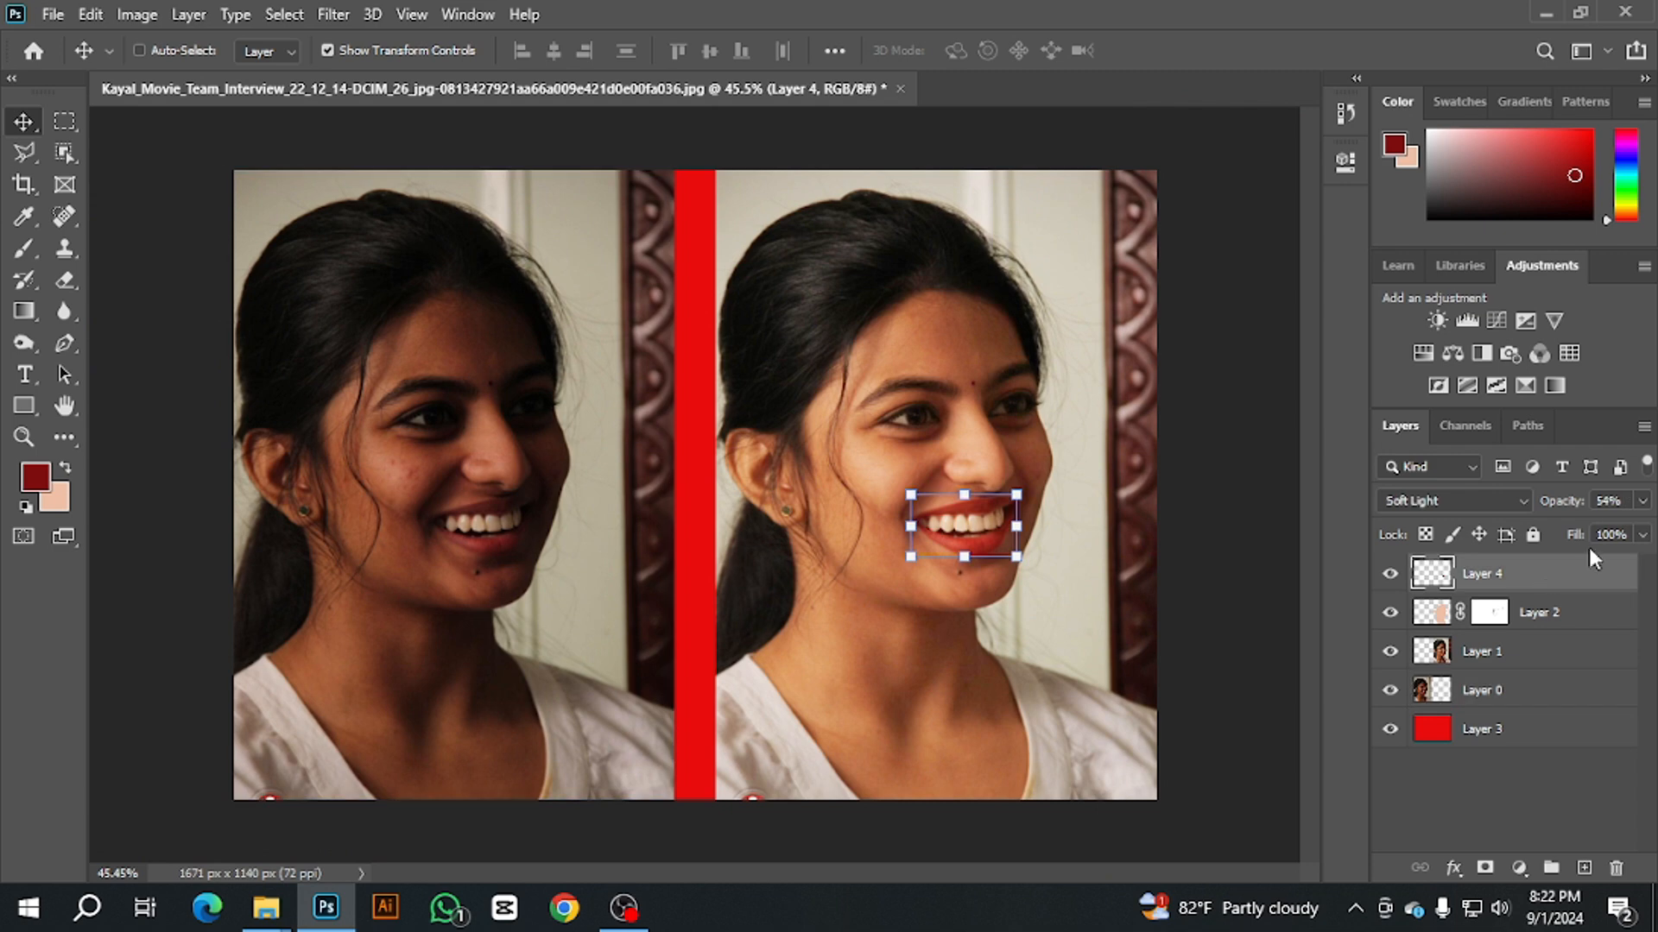
pyautogui.scroll(13, 1620, 503)
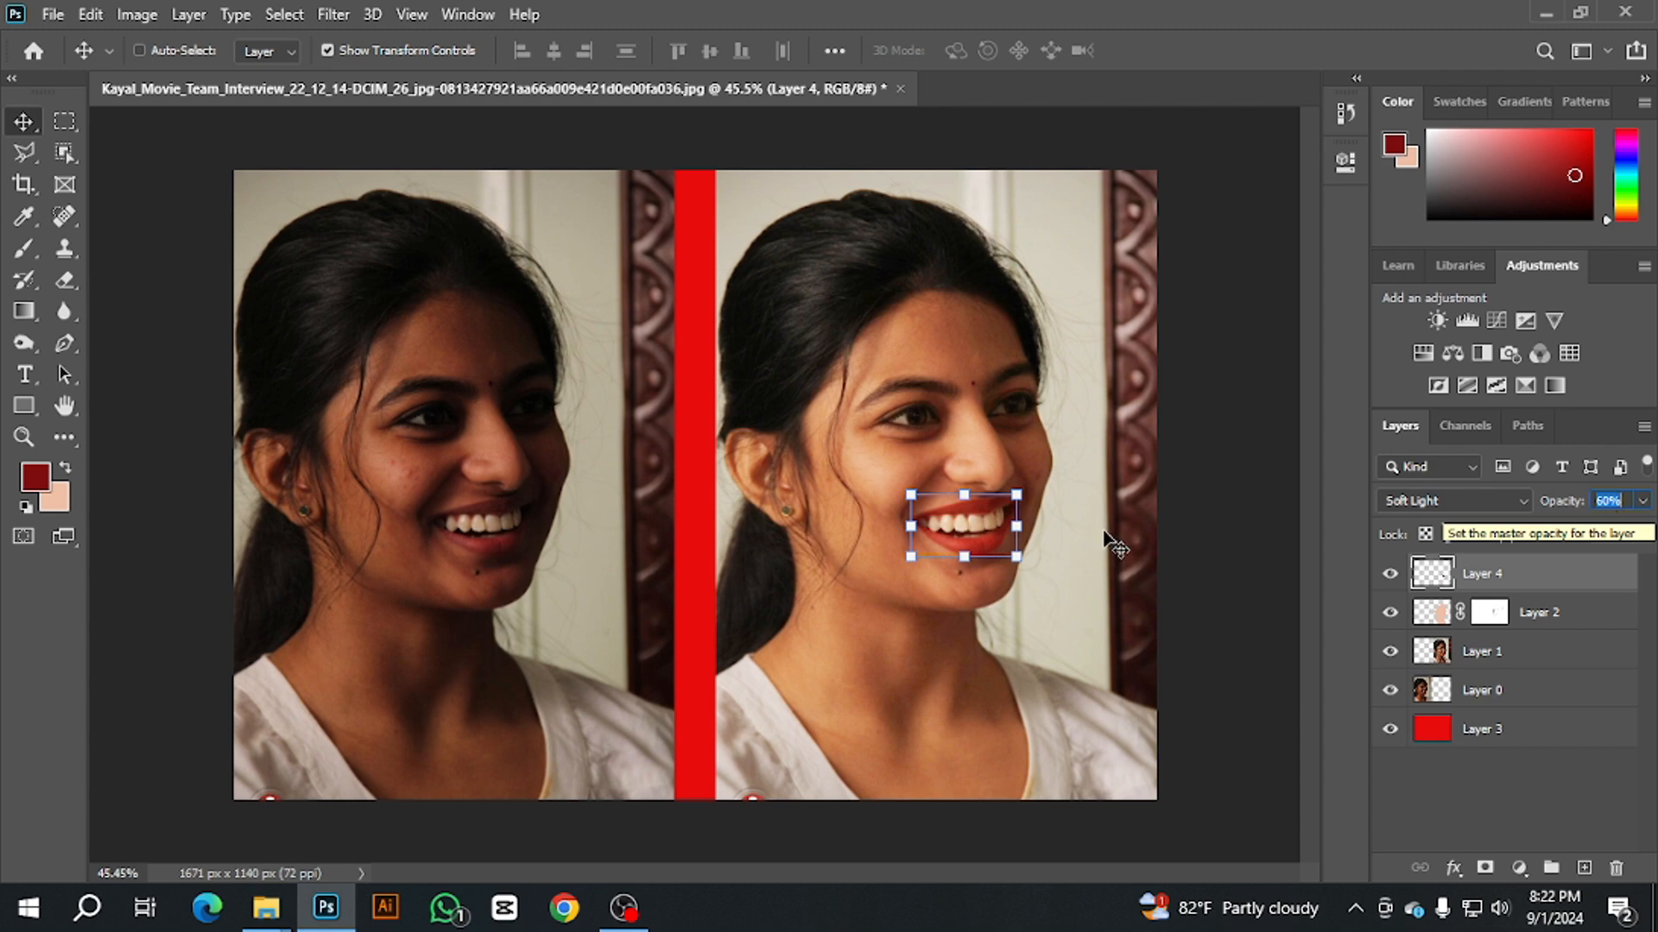
pyautogui.click(1542, 693)
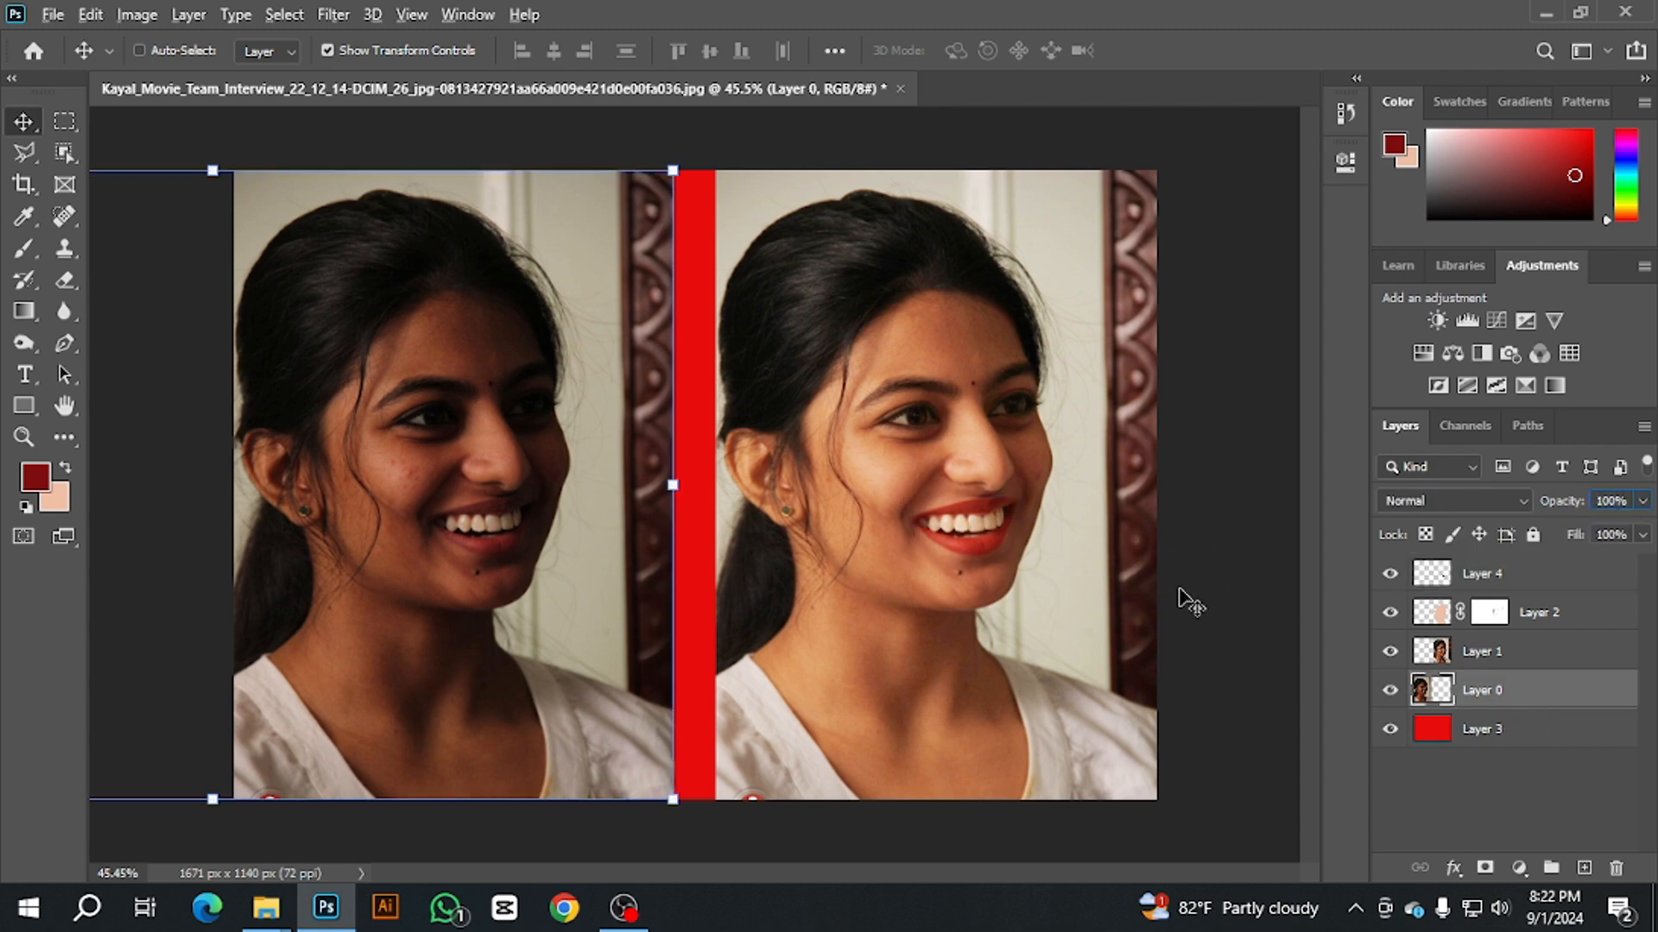
pyautogui.hotkey('ctrl', 'a')
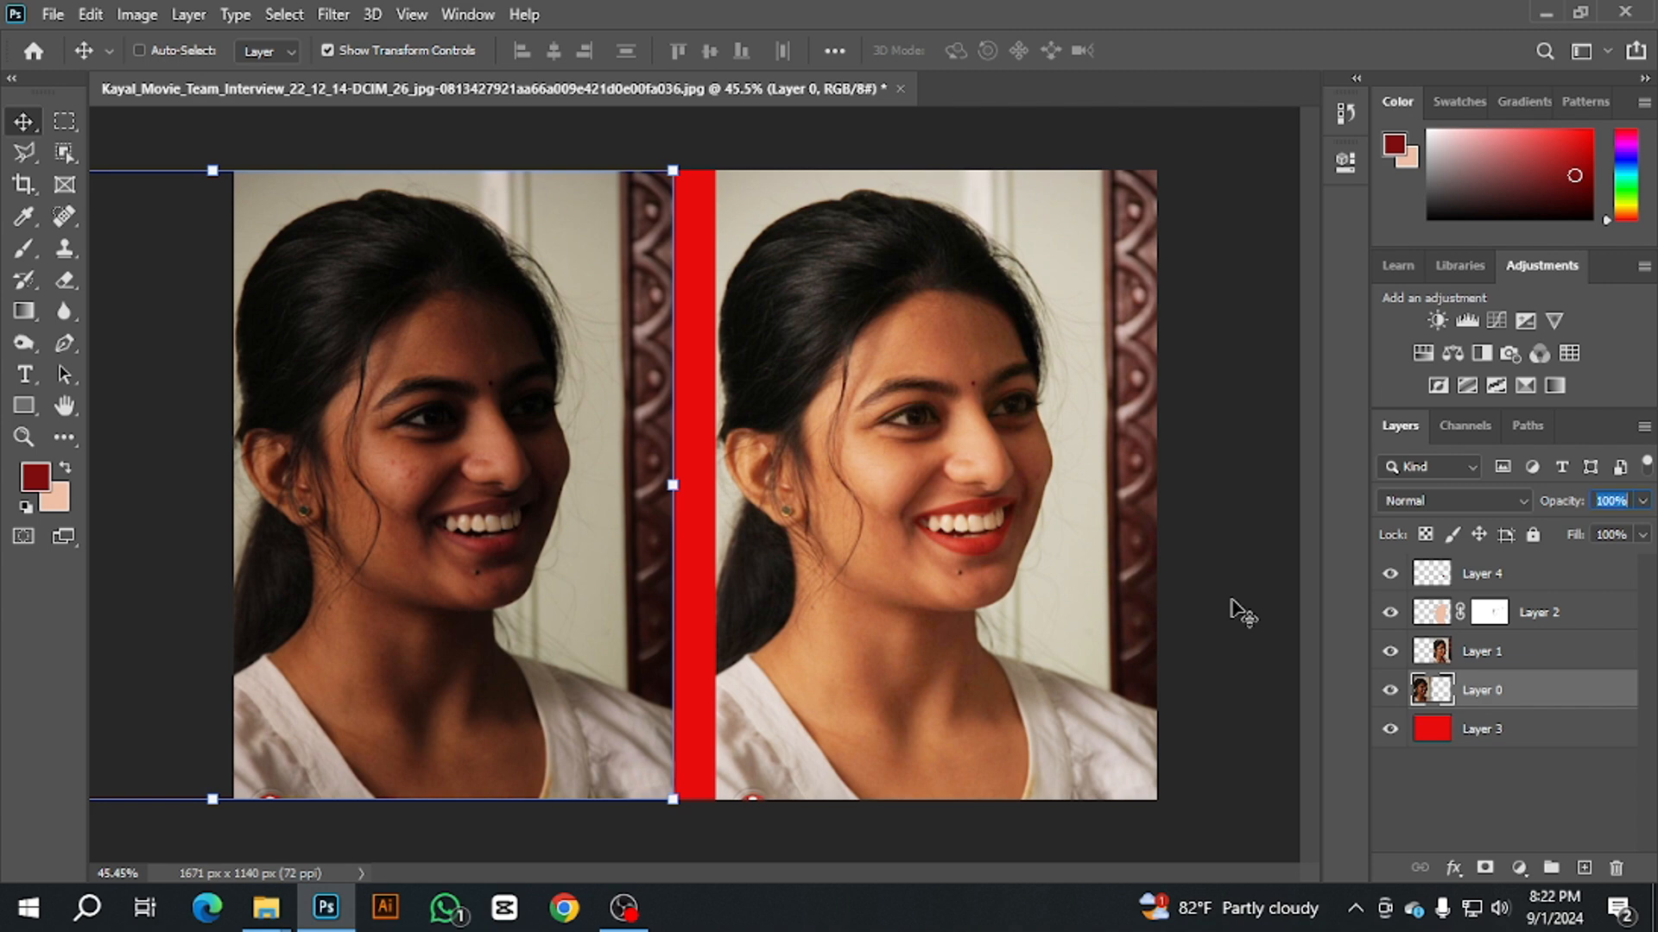